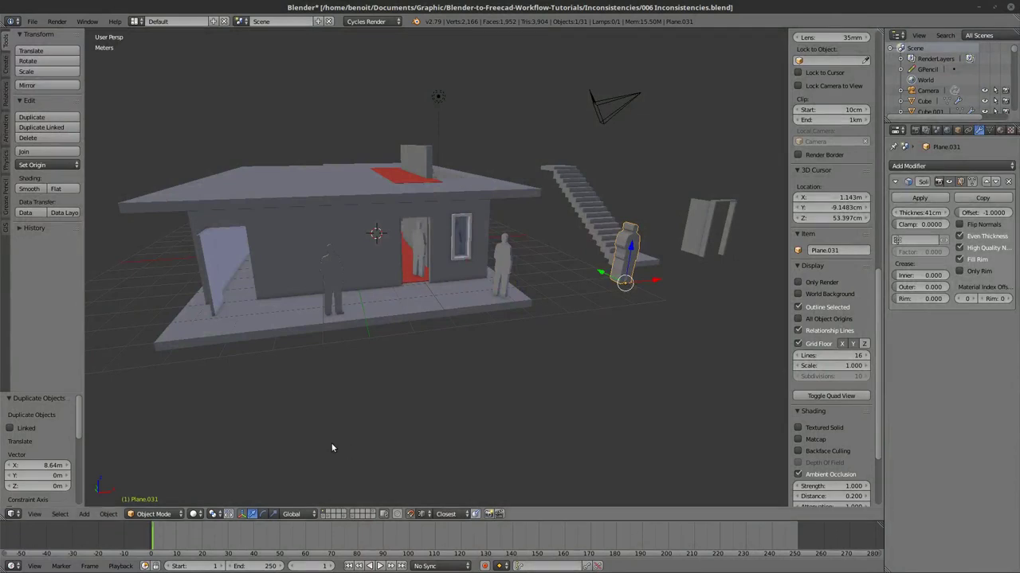
{"action": "middle_click_drag", "start_coordinate": [546, 372], "coordinate": [444, 360]}
{"action": "middle_click_drag", "start_coordinate": [560, 367], "coordinate": [628, 367]}
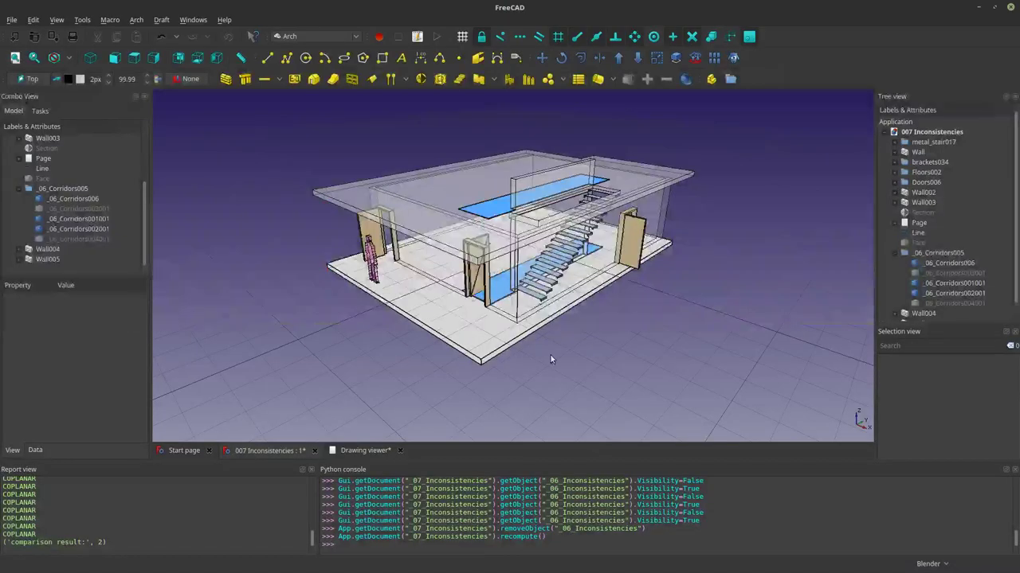
Step: Switch to FreeCAD and examine the corridor floor behind the open door and the staircase beside it
{"action": "scroll", "coordinate": [567, 282], "scroll_direction": "up", "scroll_amount": 5}
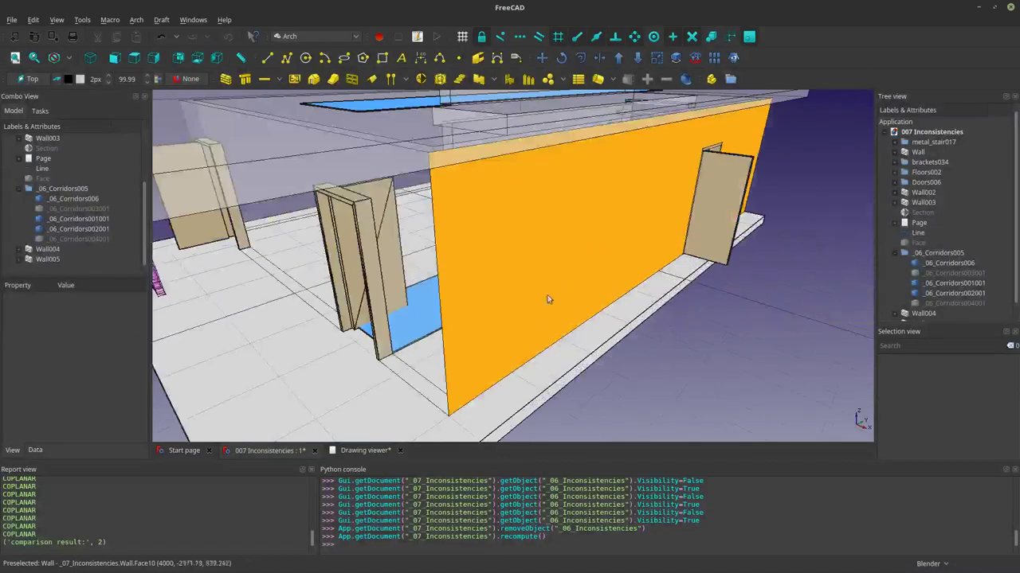
{"action": "middle_click_drag", "start_coordinate": [377, 263], "coordinate": [403, 243]}
{"action": "middle_click_drag", "start_coordinate": [589, 344], "coordinate": [639, 343]}
{"action": "scroll", "coordinate": [639, 343], "scroll_direction": "up", "scroll_amount": 3}
{"action": "scroll", "coordinate": [432, 262], "scroll_direction": "up", "scroll_amount": 2}
{"action": "middle_click_drag", "start_coordinate": [383, 267], "coordinate": [512, 294], "text": "shift"}
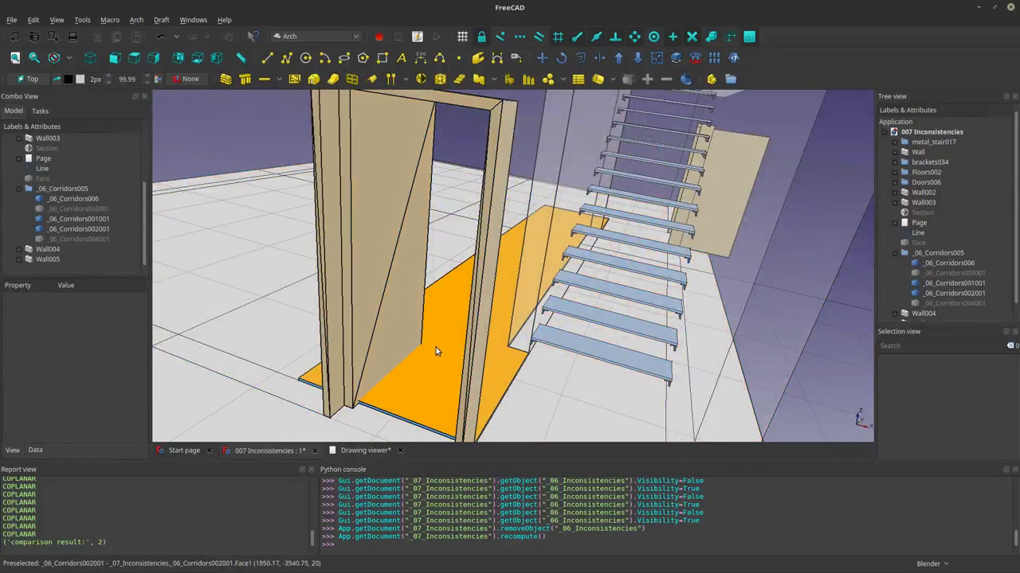
{"action": "scroll", "coordinate": [490, 271], "scroll_direction": "down", "scroll_amount": 5}
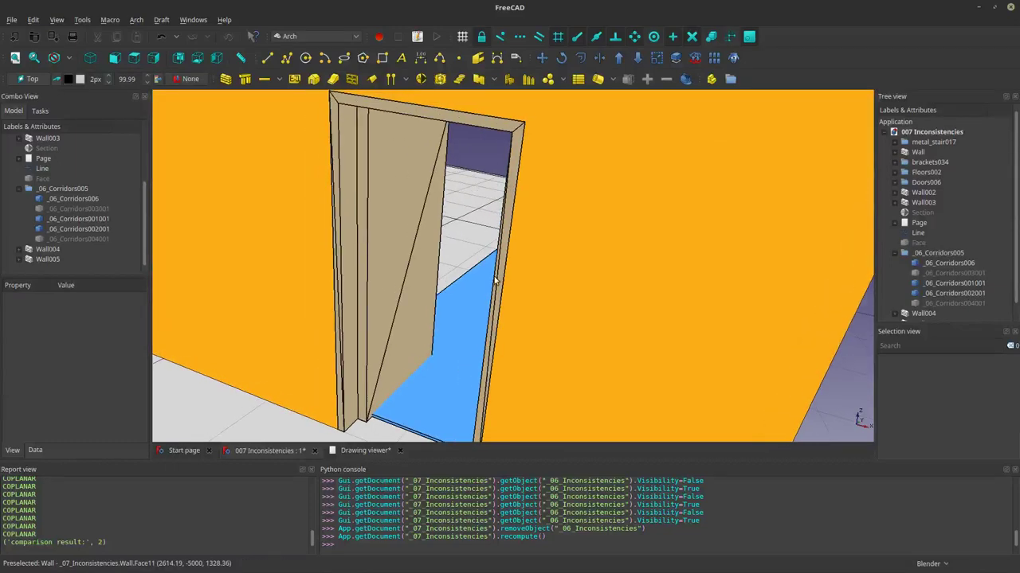
{"action": "scroll", "coordinate": [497, 231], "scroll_direction": "down", "scroll_amount": 5}
{"action": "middle_click_drag", "start_coordinate": [498, 230], "coordinate": [455, 283]}
{"action": "scroll", "coordinate": [448, 276], "scroll_direction": "up", "scroll_amount": 5}
{"action": "scroll", "coordinate": [450, 278], "scroll_direction": "up", "scroll_amount": 3}
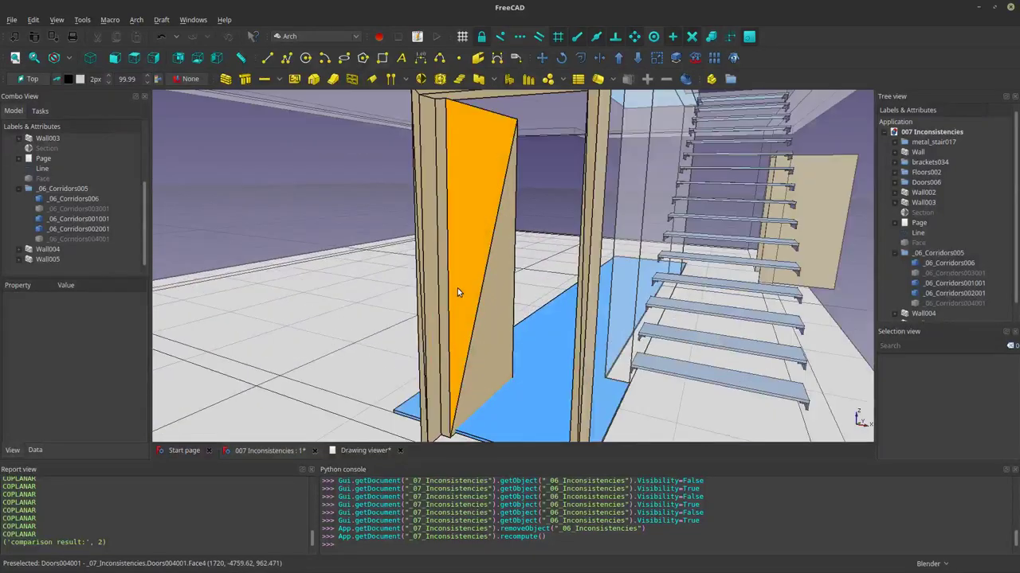
Step: Examine the front wall's door opening and its position relative to the roof edge and the staircase
{"action": "scroll", "coordinate": [457, 287], "scroll_direction": "down", "scroll_amount": 3}
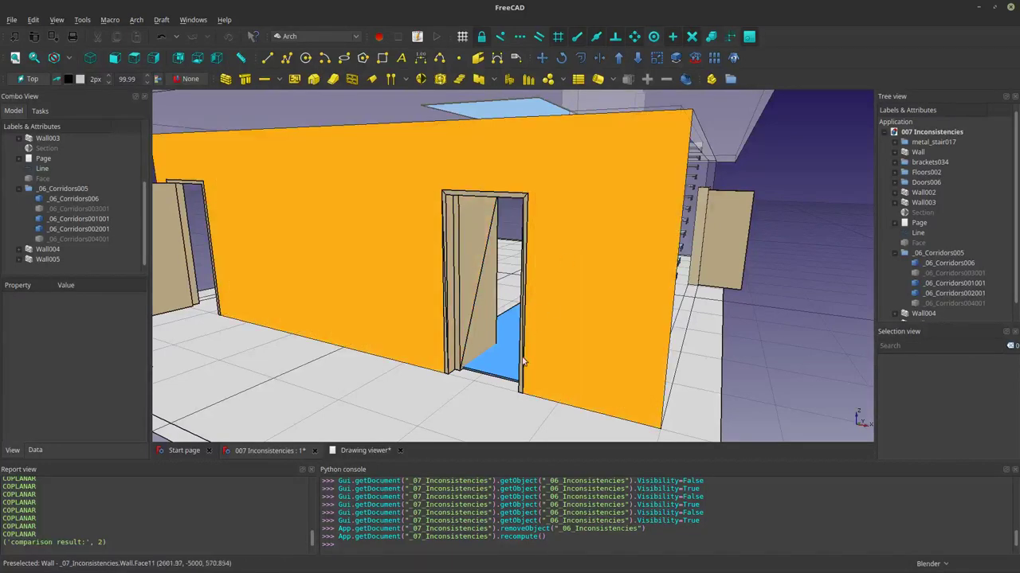
{"action": "scroll", "coordinate": [524, 347], "scroll_direction": "up", "scroll_amount": 5}
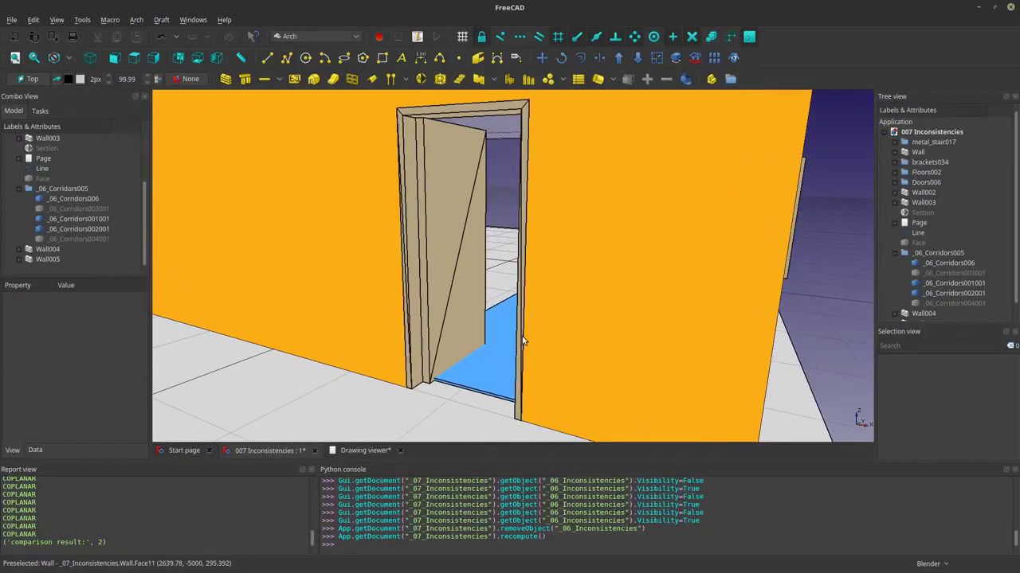
{"action": "scroll", "coordinate": [524, 343], "scroll_direction": "down", "scroll_amount": 8}
{"action": "scroll", "coordinate": [528, 205], "scroll_direction": "down", "scroll_amount": 4}
{"action": "scroll", "coordinate": [478, 235], "scroll_direction": "up", "scroll_amount": 8}
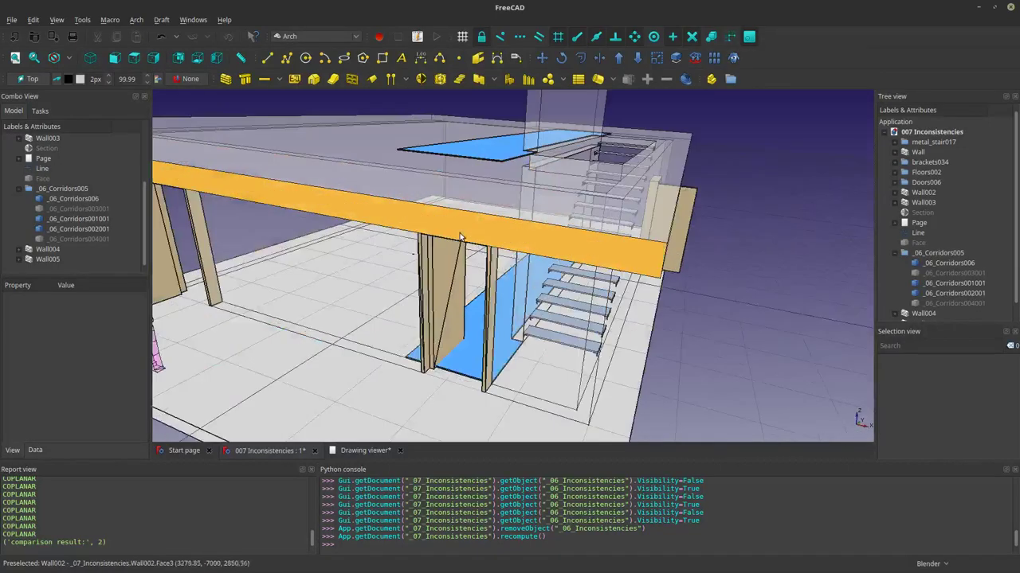
{"action": "scroll", "coordinate": [601, 291], "scroll_direction": "down", "scroll_amount": 6}
{"action": "scroll", "coordinate": [503, 223], "scroll_direction": "up", "scroll_amount": 6}
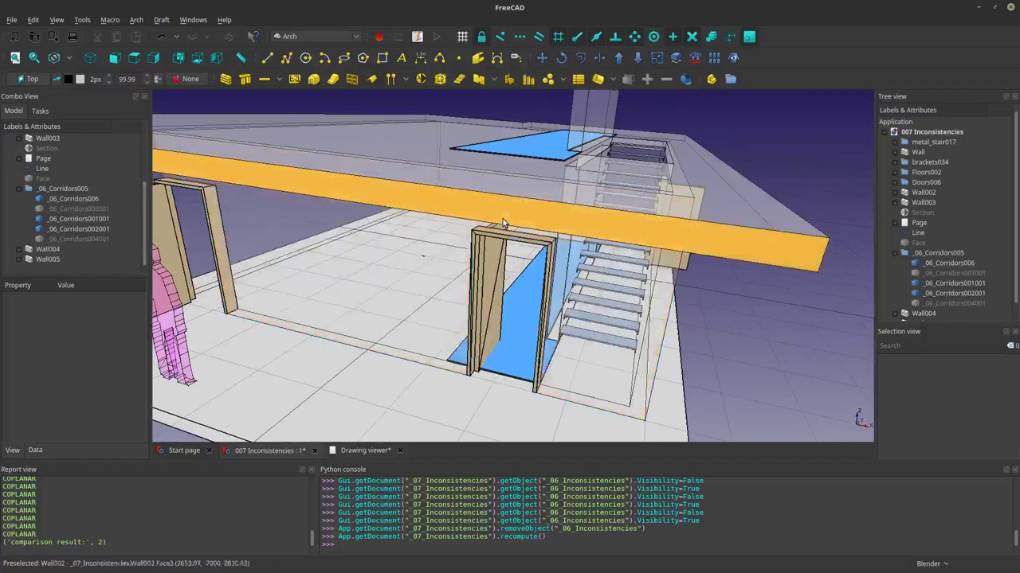
{"action": "scroll", "coordinate": [592, 357], "scroll_direction": "up", "scroll_amount": 3}
{"action": "scroll", "coordinate": [566, 358], "scroll_direction": "down", "scroll_amount": 6}
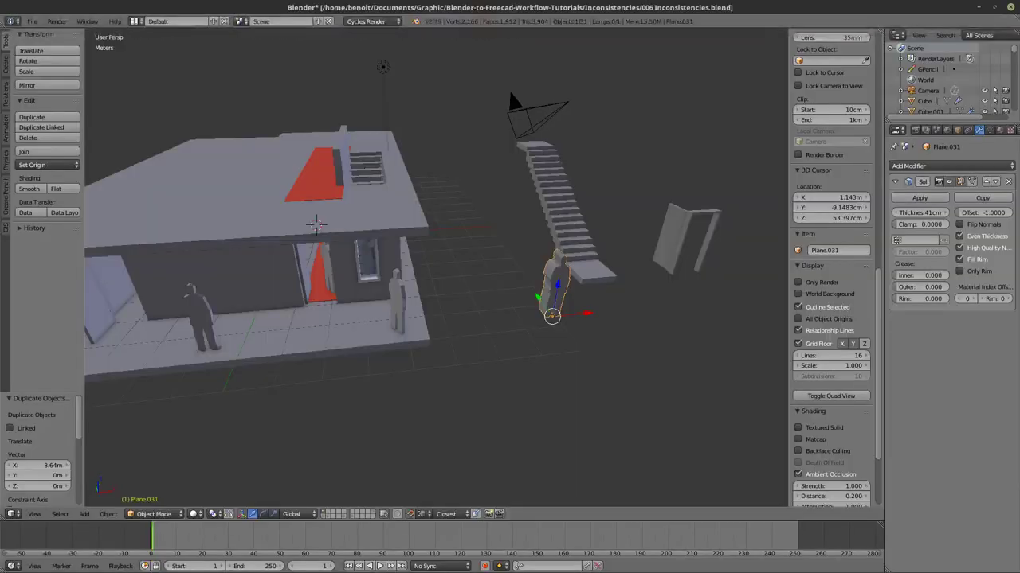
Step: Switch to Blender and examine the freestanding block staircase beside the house in solid, wireframe and edit views
{"action": "mouse_move", "coordinate": [353, 337]}
{"action": "middle_mouse_down"}
{"action": "mouse_move", "coordinate": [355, 357]}
{"action": "mouse_move", "coordinate": [534, 352]}
{"action": "mouse_move", "coordinate": [480, 321]}
{"action": "middle_mouse_up"}
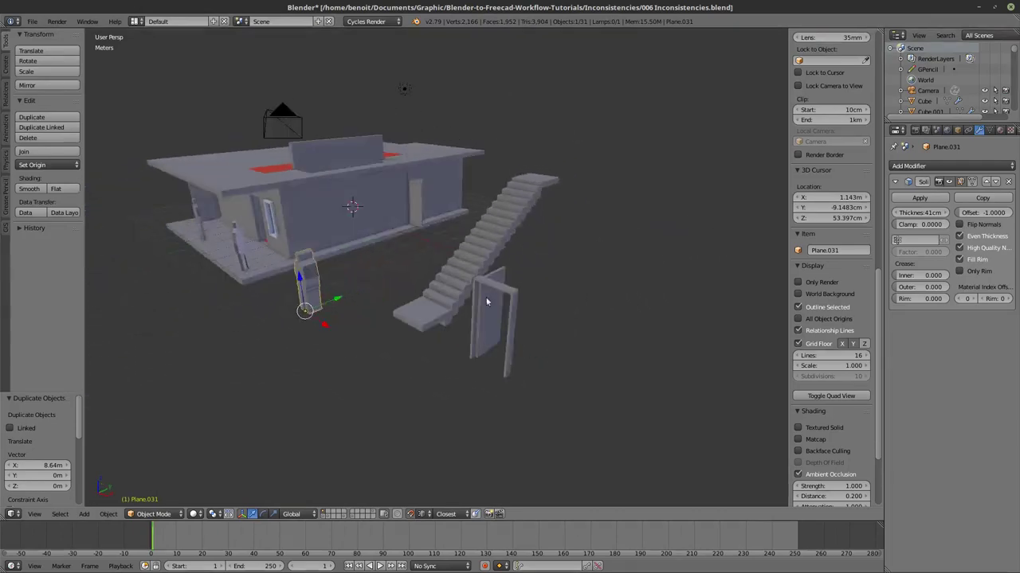
{"action": "right_click", "coordinate": [484, 216]}
{"action": "key", "text": "z"}
{"action": "mouse_move", "coordinate": [547, 225]}
{"action": "middle_mouse_down"}
{"action": "mouse_move", "coordinate": [401, 291]}
{"action": "mouse_move", "coordinate": [400, 279]}
{"action": "mouse_move", "coordinate": [332, 276]}
{"action": "mouse_move", "coordinate": [273, 314]}
{"action": "mouse_move", "coordinate": [367, 348]}
{"action": "mouse_move", "coordinate": [334, 341]}
{"action": "middle_mouse_up"}
{"action": "key", "text": "z"}
{"action": "scroll", "coordinate": [412, 302], "scroll_direction": "up", "scroll_amount": 1}
{"action": "scroll", "coordinate": [418, 307], "scroll_direction": "down", "scroll_amount": 1}
{"action": "key", "text": "Tab"}
{"action": "key", "text": "Tab"}
{"action": "key", "text": "z"}
{"action": "key", "text": "z"}
{"action": "key", "text": "Tab"}
{"action": "scroll", "coordinate": [347, 359], "scroll_direction": "down", "scroll_amount": 2}
{"action": "mouse_move", "coordinate": [177, 225]}
{"action": "middle_mouse_down"}
{"action": "mouse_move", "coordinate": [228, 189]}
{"action": "mouse_move", "coordinate": [293, 244]}
{"action": "middle_mouse_up"}
{"action": "key", "text": "z"}
{"action": "key", "text": "Tab"}
Step: Duplicate the thin stair treads inside the house and place the copy 11.4 m along the Y axis
{"action": "right_click", "coordinate": [258, 211]}
{"action": "key", "text": "z"}
{"action": "key", "text": "z"}
{"action": "mouse_move", "coordinate": [386, 267]}
{"action": "middle_mouse_down"}
{"action": "mouse_move", "coordinate": [367, 250]}
{"action": "mouse_move", "coordinate": [334, 291]}
{"action": "mouse_move", "coordinate": [464, 302]}
{"action": "mouse_move", "coordinate": [440, 317]}
{"action": "mouse_move", "coordinate": [494, 294]}
{"action": "mouse_move", "coordinate": [468, 291]}
{"action": "middle_mouse_up"}
{"action": "scroll", "coordinate": [461, 302], "scroll_direction": "down", "scroll_amount": 4}
{"action": "key", "text": "shift+d"}
{"action": "key", "text": "y"}
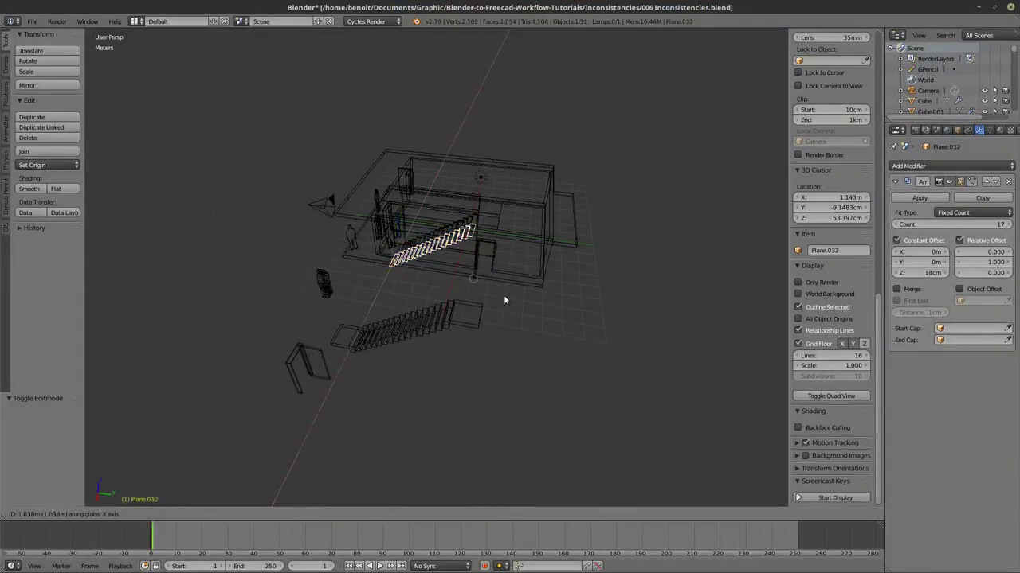
{"action": "left_click", "coordinate": [665, 322]}
Step: Examine the copied thin treads in right orthographic wireframe view, up close at the lowest steps
{"action": "mouse_move", "coordinate": [653, 325]}
{"action": "middle_mouse_down"}
{"action": "mouse_move", "coordinate": [560, 301]}
{"action": "mouse_move", "coordinate": [513, 269]}
{"action": "mouse_move", "coordinate": [459, 276]}
{"action": "mouse_move", "coordinate": [533, 282]}
{"action": "mouse_move", "coordinate": [426, 270]}
{"action": "middle_mouse_up"}
{"action": "key", "text": "z"}
{"action": "scroll", "coordinate": [513, 268], "scroll_direction": "up", "scroll_amount": 2}
{"action": "scroll", "coordinate": [538, 272], "scroll_direction": "up", "scroll_amount": 2}
{"action": "key", "text": "KP_5"}
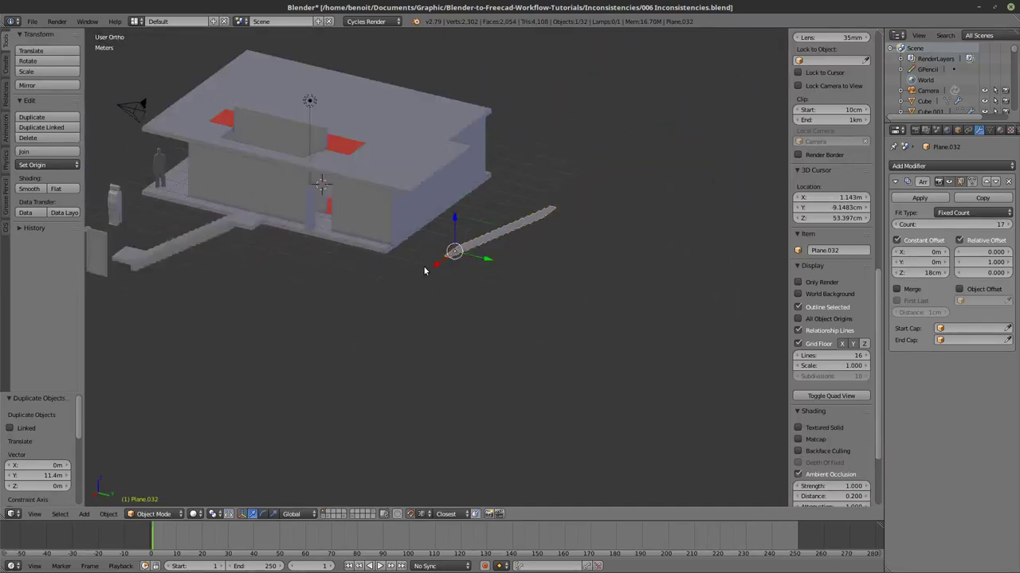
{"action": "key", "text": "KP_3"}
{"action": "key", "text": "KP_1"}
{"action": "key", "text": "KP_5"}
{"action": "key", "text": "KP_3"}
{"action": "key", "text": "z"}
{"action": "key", "text": "KP_5"}
{"action": "scroll", "coordinate": [424, 271], "scroll_direction": "down", "scroll_amount": 3}
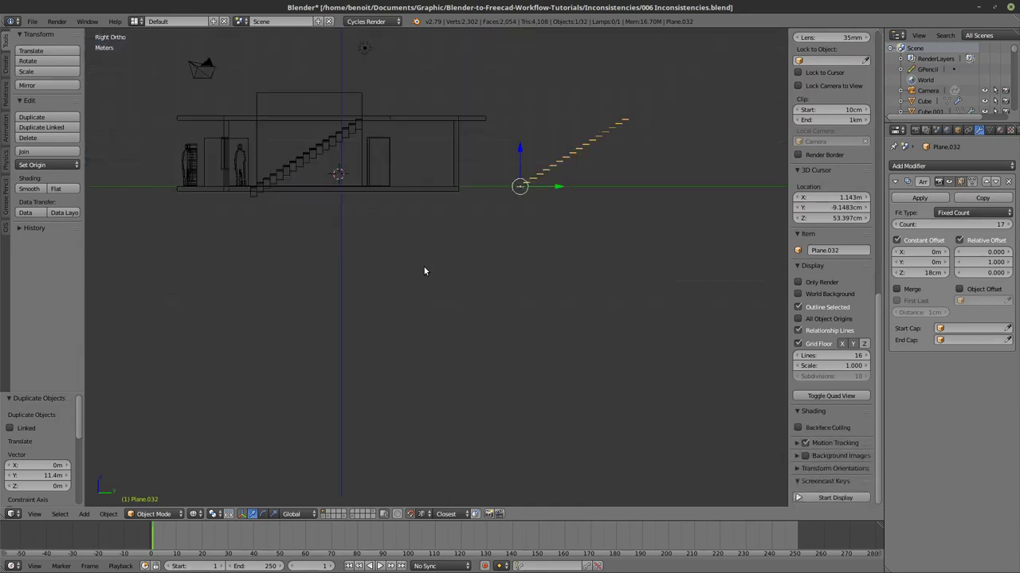
{"action": "scroll", "coordinate": [489, 257], "scroll_direction": "up", "scroll_amount": 10}
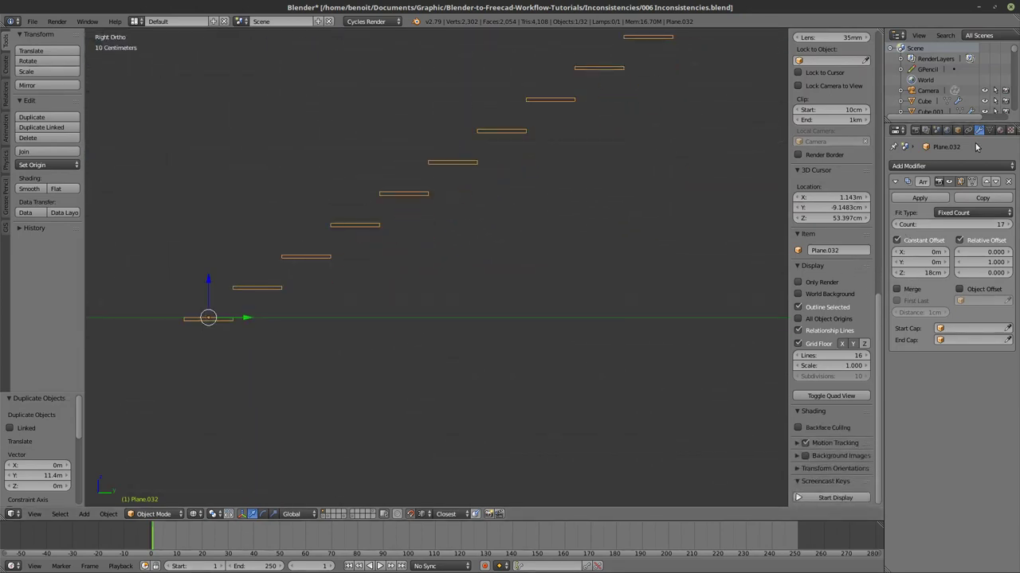
Step: Inspect the copied treads' base mesh in edit mode, and check the modifiers of the freestanding block staircase
{"action": "key", "text": "Tab"}
{"action": "key", "text": "Tab"}
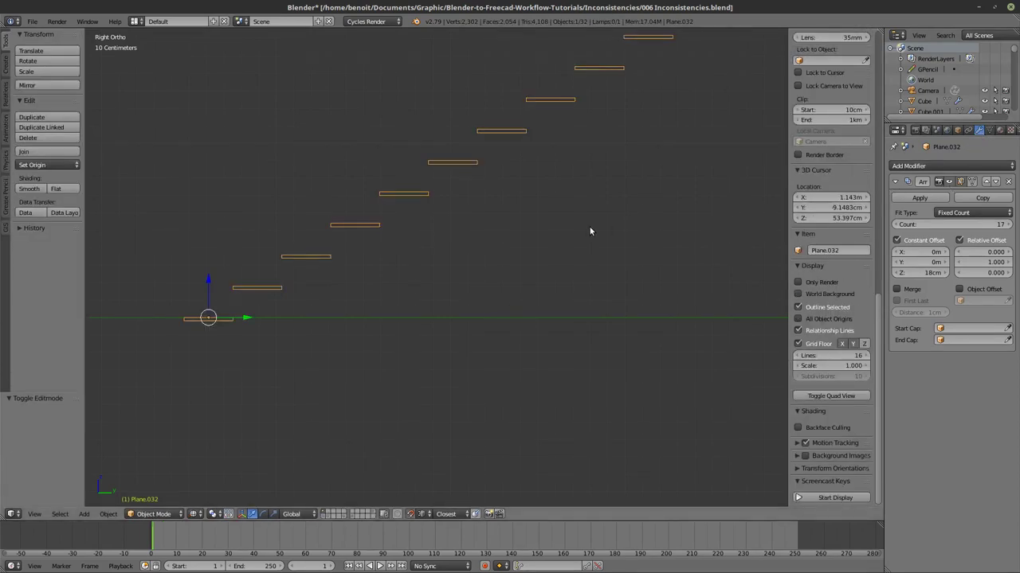
{"action": "key", "text": "Tab"}
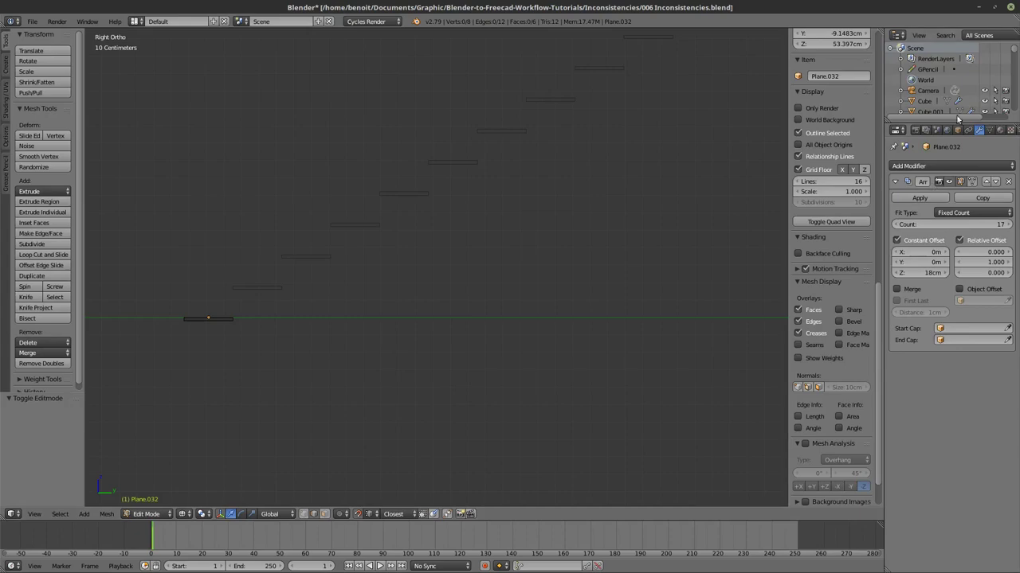
{"action": "left_click", "coordinate": [894, 182]}
{"action": "scroll", "coordinate": [550, 255], "scroll_direction": "down", "scroll_amount": 6}
{"action": "middle_click_drag", "start_coordinate": [610, 262], "coordinate": [561, 285]}
{"action": "key", "text": "Tab"}
{"action": "right_click", "coordinate": [571, 283]}
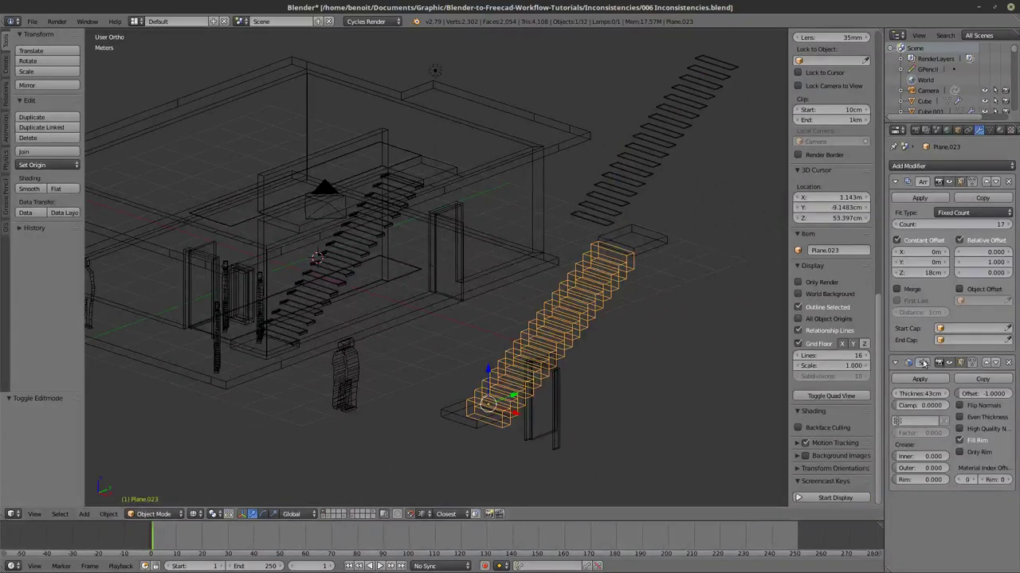
Step: Delete the copied flight of thin treads
{"action": "right_click", "coordinate": [683, 131]}
{"action": "key", "text": "x"}
{"action": "left_click", "coordinate": [681, 132]}
Step: Duplicate the main flight of the freestanding block staircase and place the copy 6.55 m along the Y axis
{"action": "right_click", "coordinate": [579, 317]}
{"action": "middle_click_drag", "start_coordinate": [729, 309], "coordinate": [453, 295]}
{"action": "key", "text": "shift+d"}
{"action": "key", "text": "y"}
{"action": "left_click", "coordinate": [685, 267]}
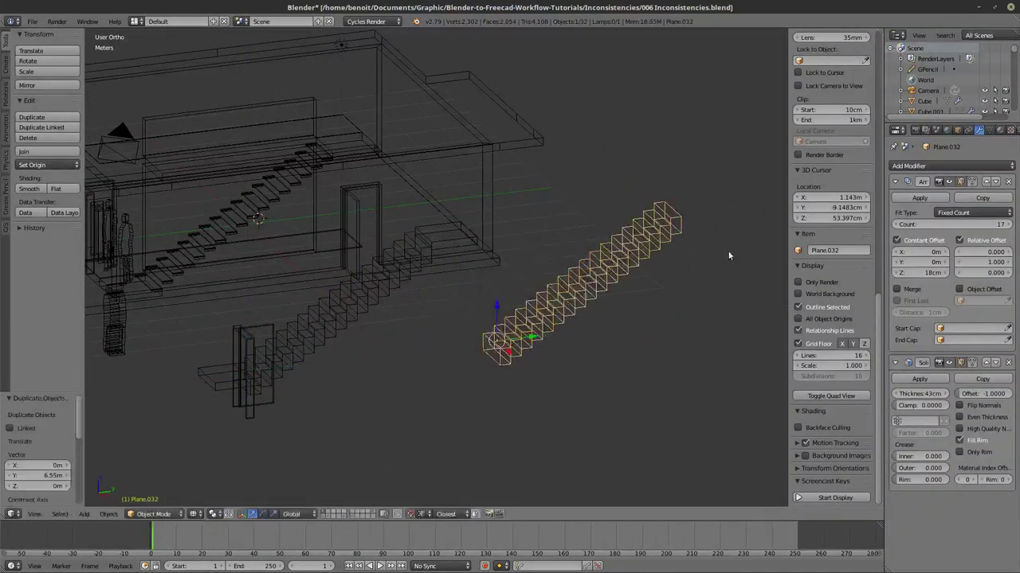
{"action": "middle_click_drag", "start_coordinate": [689, 266], "coordinate": [617, 217], "text": "shift"}
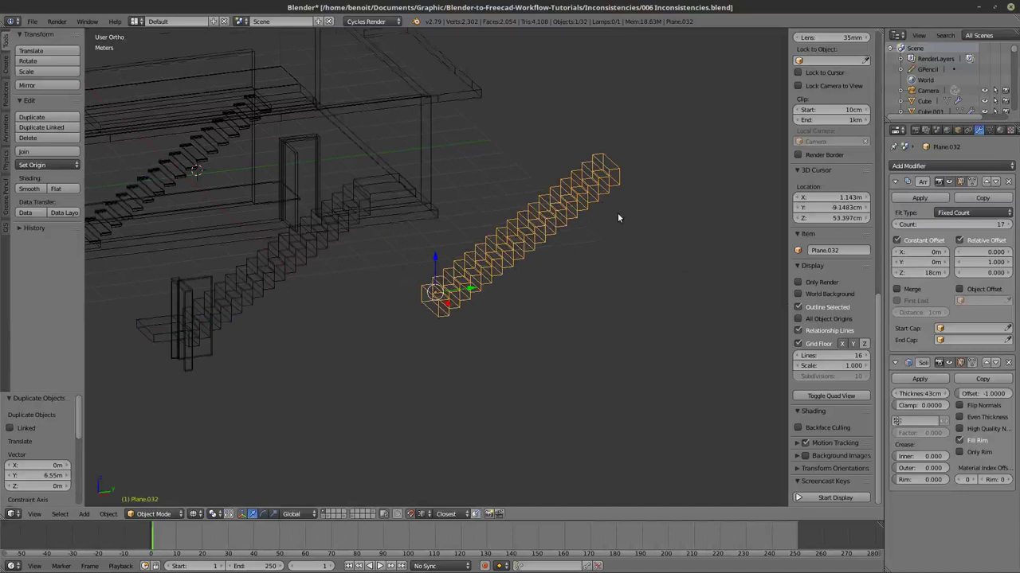
Step: Start the Screencast Keys display and move the copied flight of steps 2.91 m further along the Y axis
{"action": "left_click", "coordinate": [821, 497]}
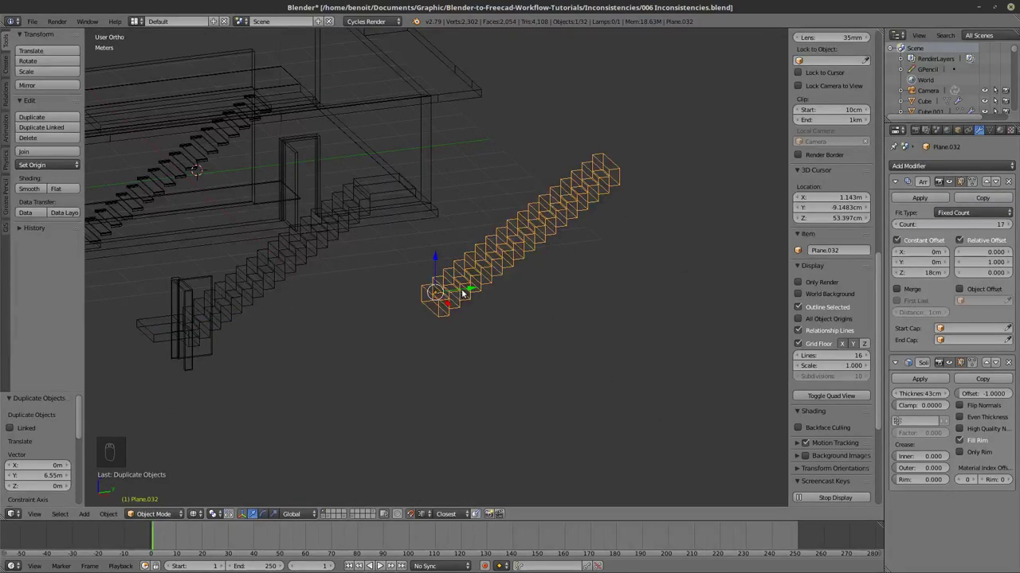
{"action": "key", "text": "g"}
{"action": "key", "text": "y"}
{"action": "left_click", "coordinate": [627, 221]}
Step: In right orthographic view, turn off the viewport display of the copied flight's Array and Solidify modifiers
{"action": "key", "text": "KP_1"}
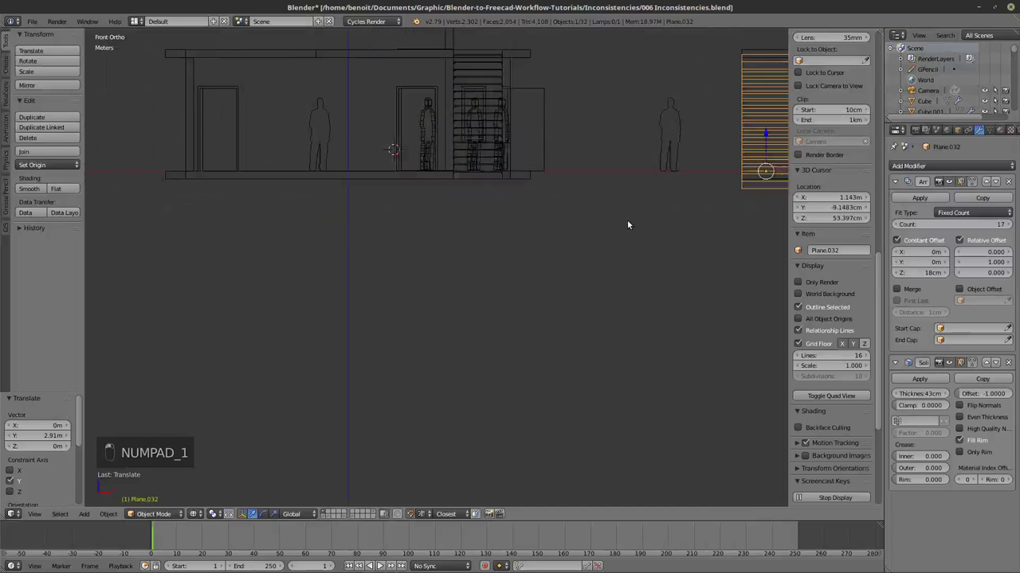
{"action": "key", "text": "KP_3"}
{"action": "key", "text": "KP_5"}
{"action": "key", "text": "KP_5"}
{"action": "key", "text": "KP_5"}
{"action": "middle_click_drag", "start_coordinate": [629, 256], "coordinate": [610, 350], "text": "shift"}
{"action": "scroll", "coordinate": [566, 369], "scroll_direction": "up", "scroll_amount": 5}
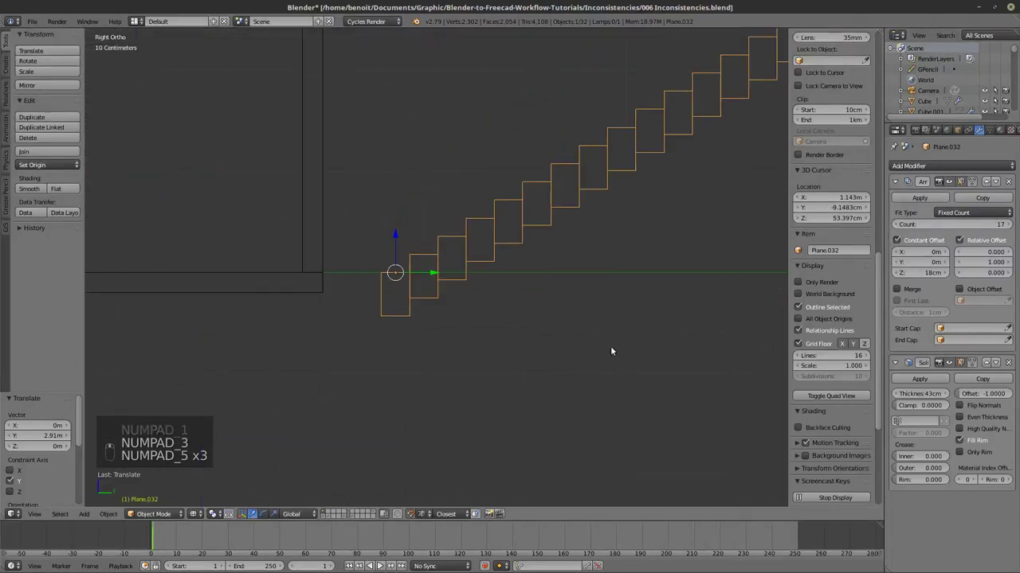
{"action": "left_click", "coordinate": [949, 183]}
{"action": "left_click", "coordinate": [950, 182]}
{"action": "left_click", "coordinate": [950, 182]}
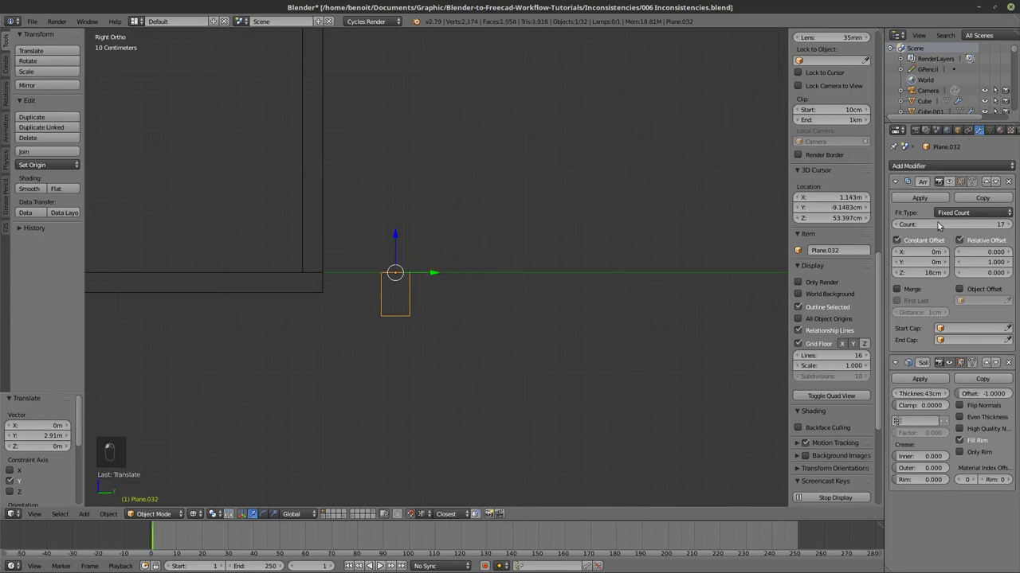
{"action": "left_click", "coordinate": [950, 363]}
Step: Inspect the single base plane of the copied flight and turn both modifiers' viewport display back on
{"action": "scroll", "coordinate": [478, 303], "scroll_direction": "up", "scroll_amount": 4}
{"action": "middle_click_drag", "start_coordinate": [409, 281], "coordinate": [356, 315]}
{"action": "key", "text": "KP_Decimal"}
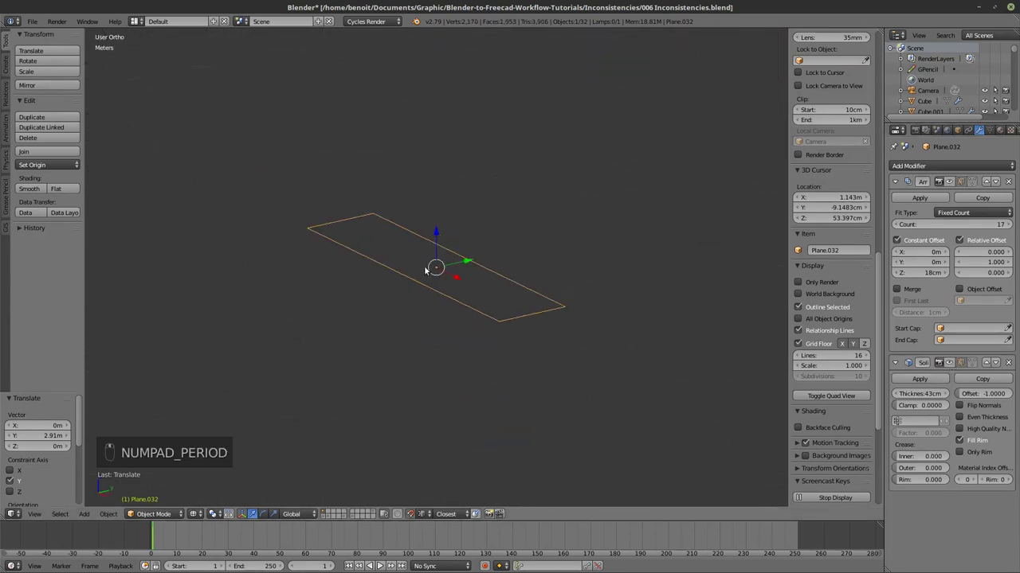
{"action": "key", "text": "KP_1"}
{"action": "key", "text": "KP_3"}
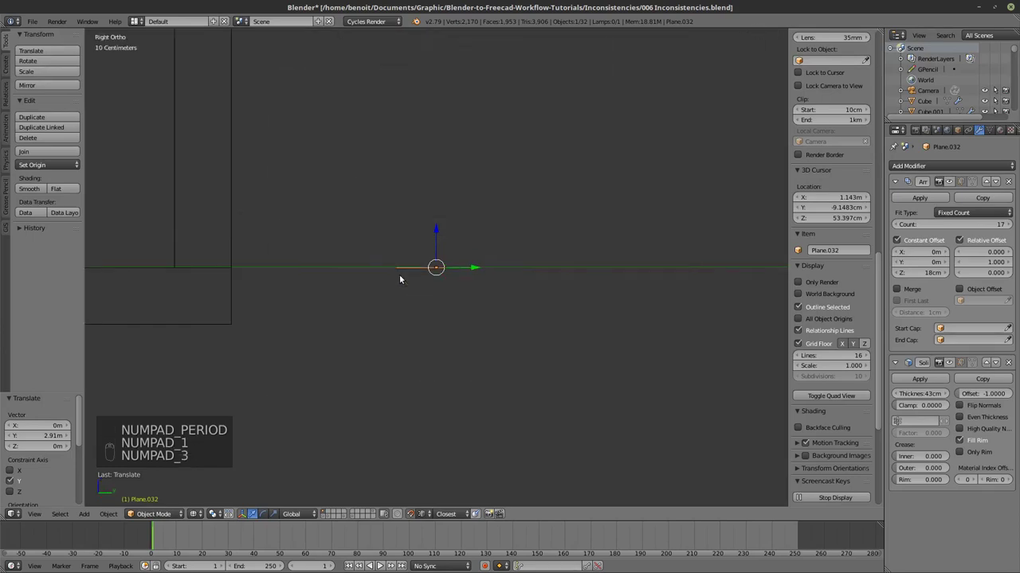
{"action": "left_click", "coordinate": [950, 360]}
{"action": "left_click", "coordinate": [949, 183]}
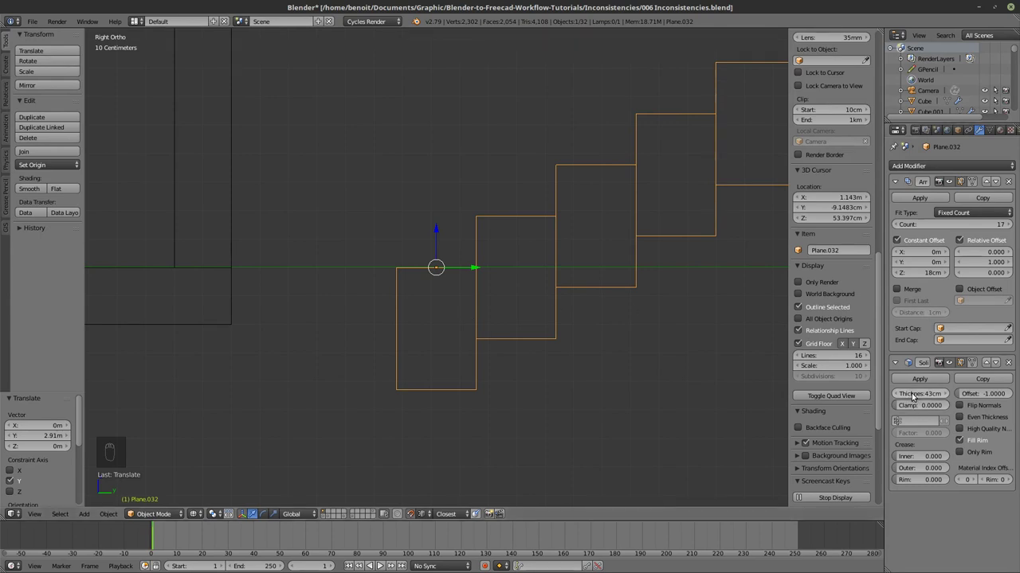
Step: Set the copied flight's Solidify thickness to 36 cm and apply the Solidify modifier, keeping the Array modifier
{"action": "left_click_drag", "start_coordinate": [912, 396], "coordinate": [897, 421]}
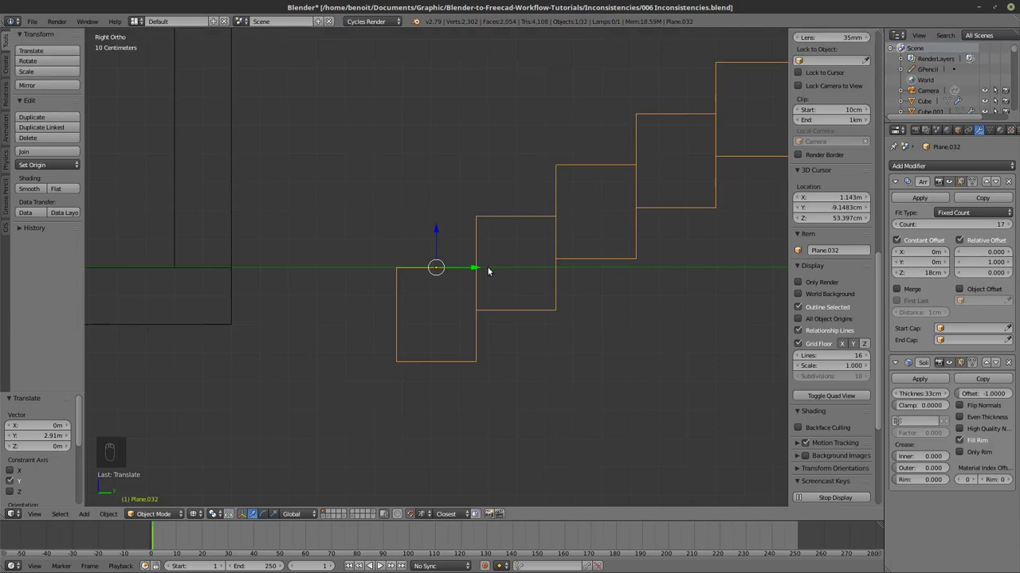
{"action": "scroll", "coordinate": [528, 337], "scroll_direction": "up", "scroll_amount": 2}
{"action": "middle_click_drag", "start_coordinate": [560, 337], "coordinate": [518, 339], "text": "shift"}
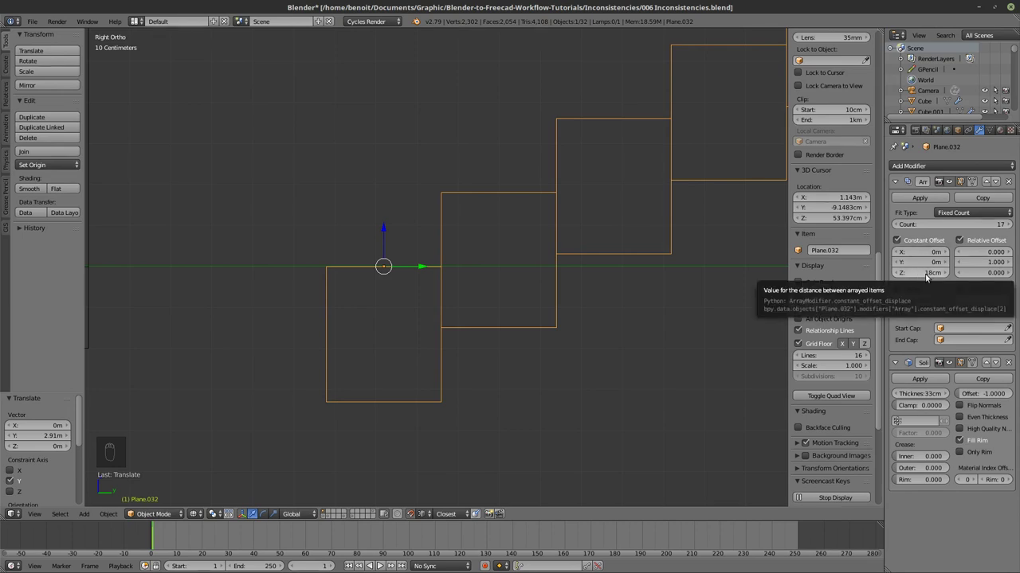
{"action": "left_click", "coordinate": [914, 393]}
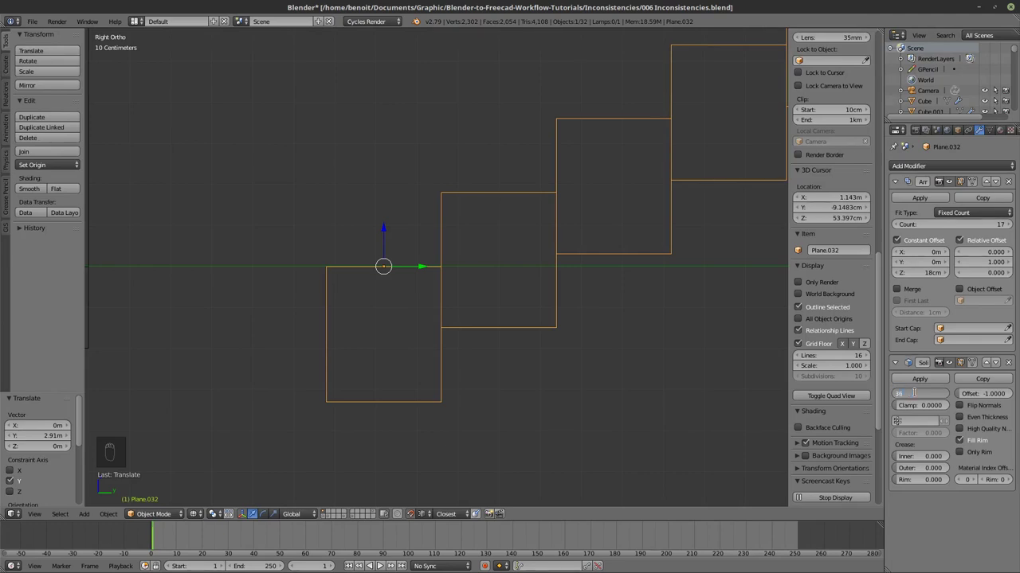
{"action": "type", "text": "36cm"}
{"action": "key", "text": "Return"}
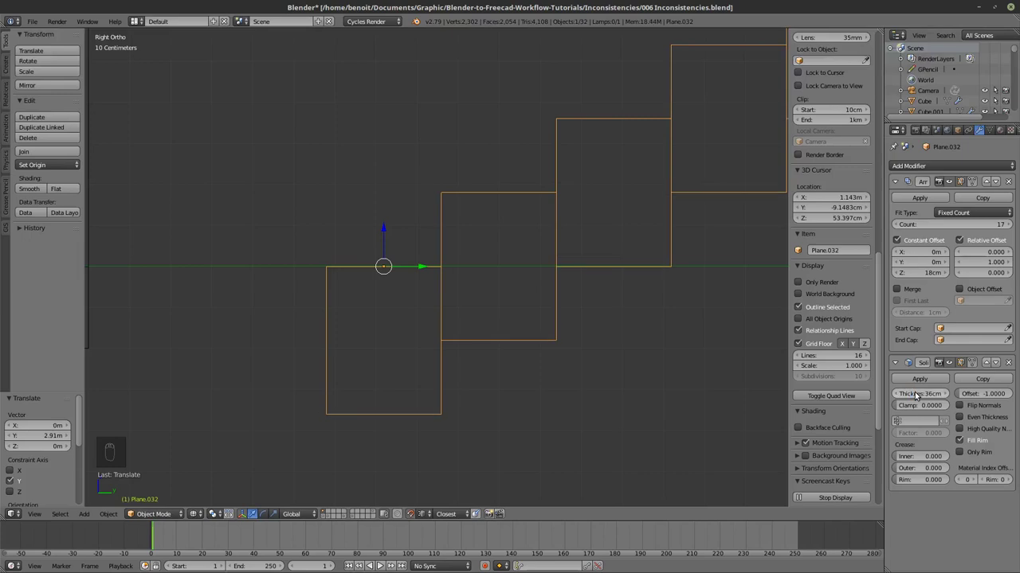
{"action": "scroll", "coordinate": [466, 360], "scroll_direction": "down", "scroll_amount": 3}
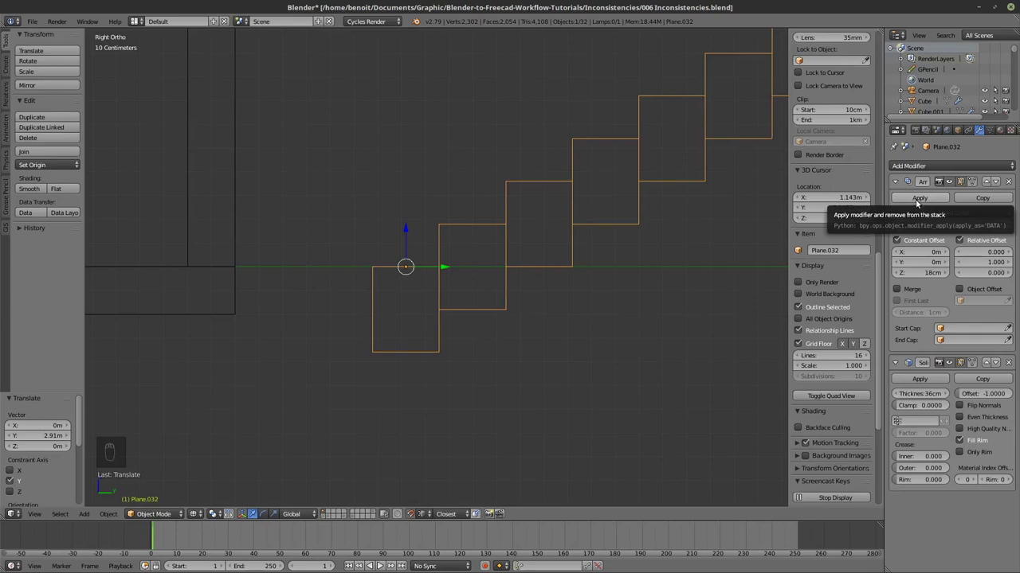
{"action": "left_click", "coordinate": [919, 380]}
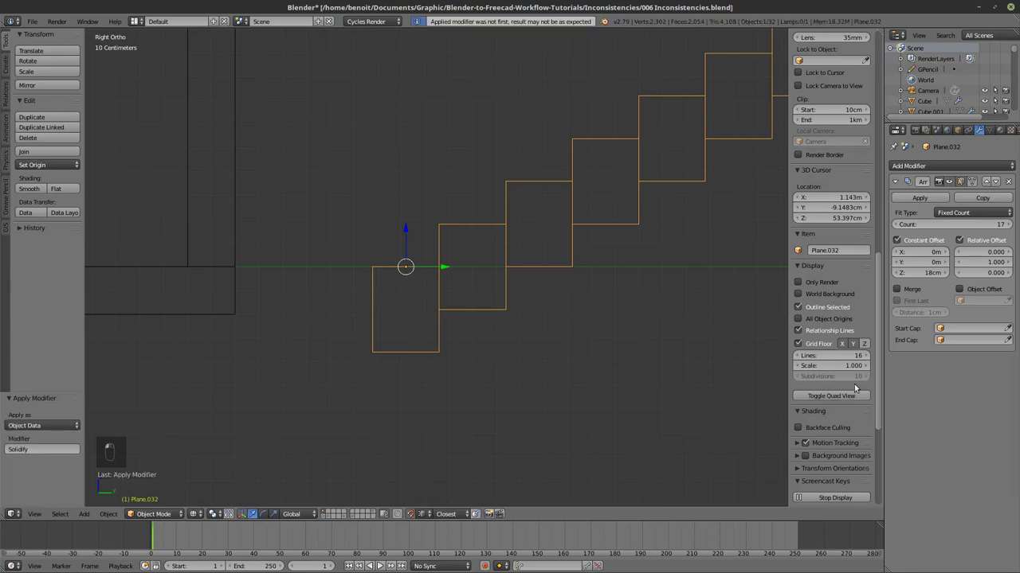
Step: Add a single centred horizontal loop cut around the base block of the copied flight, leaving the cut unslid
{"action": "key", "text": "Tab"}
{"action": "scroll", "coordinate": [440, 317], "scroll_direction": "up", "scroll_amount": 4}
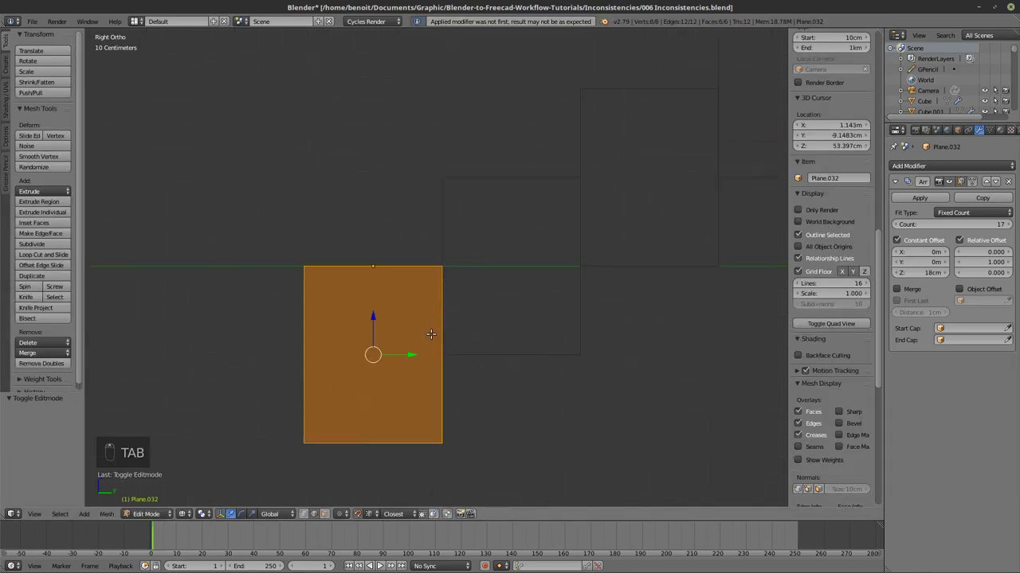
{"action": "key", "text": "ctrl+r"}
{"action": "left_click", "coordinate": [428, 359]}
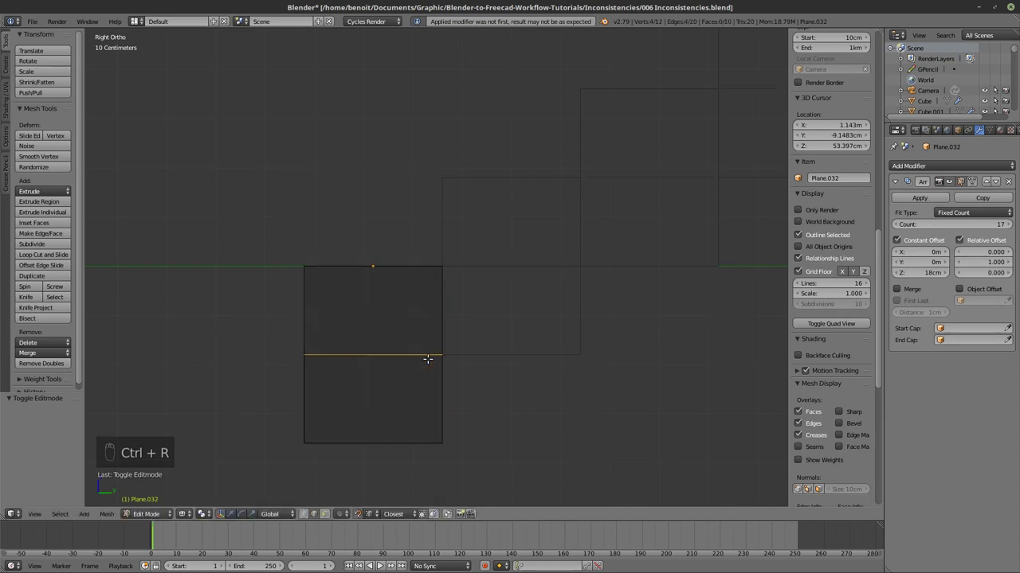
{"action": "right_click", "coordinate": [450, 363]}
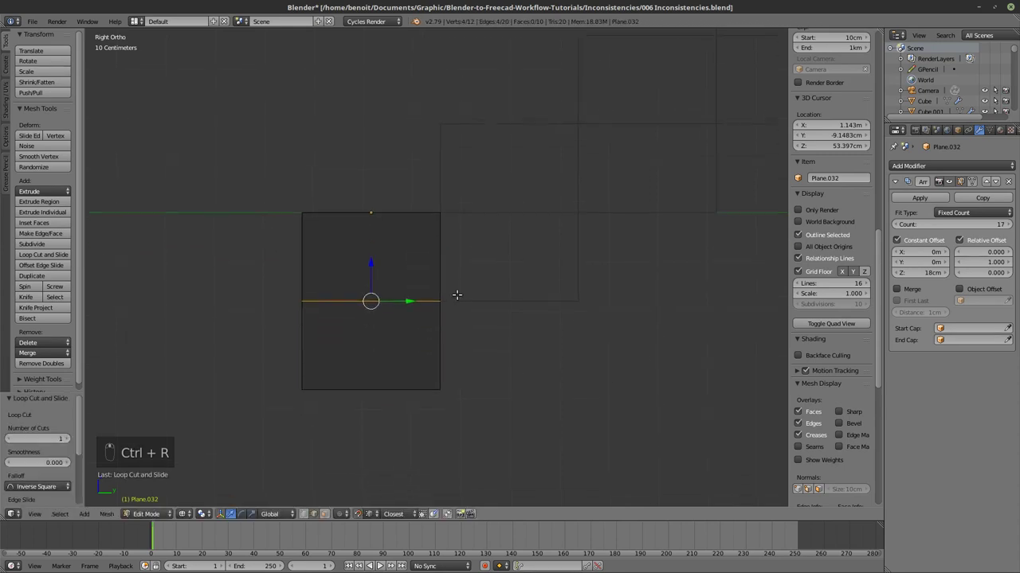
{"action": "scroll", "coordinate": [448, 309], "scroll_direction": "up", "scroll_amount": 2}
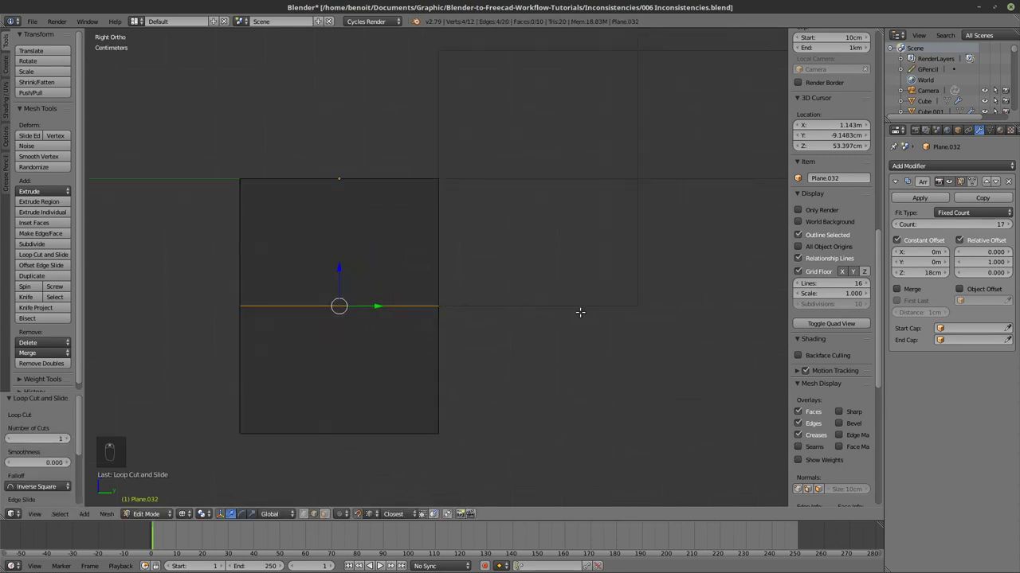
{"action": "scroll", "coordinate": [488, 309], "scroll_direction": "down", "scroll_amount": 10}
{"action": "key", "text": "Tab"}
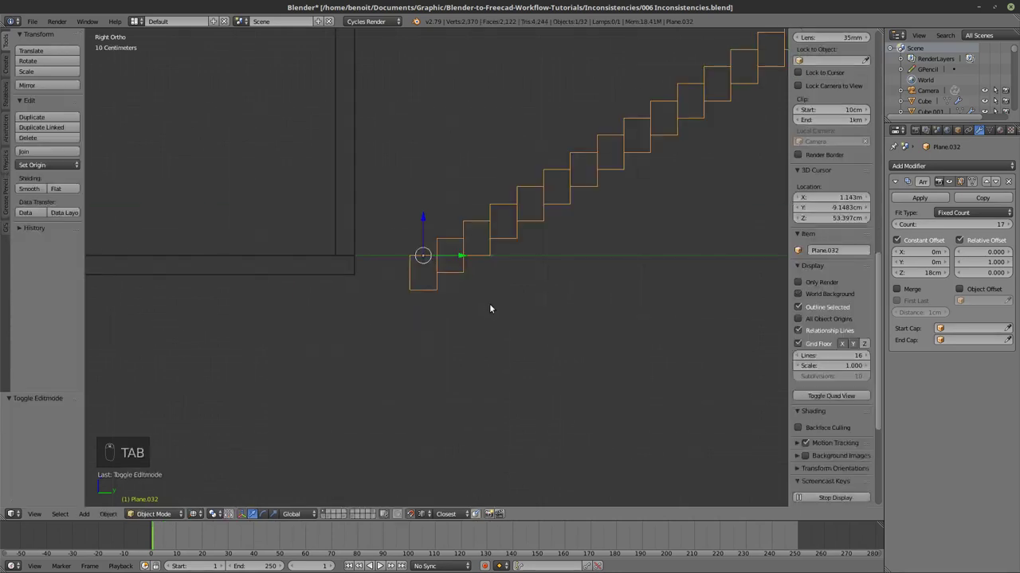
Step: Apply the copied flight's Array modifier and deselect all of its mesh in Edit Mode
{"action": "left_click", "coordinate": [916, 198]}
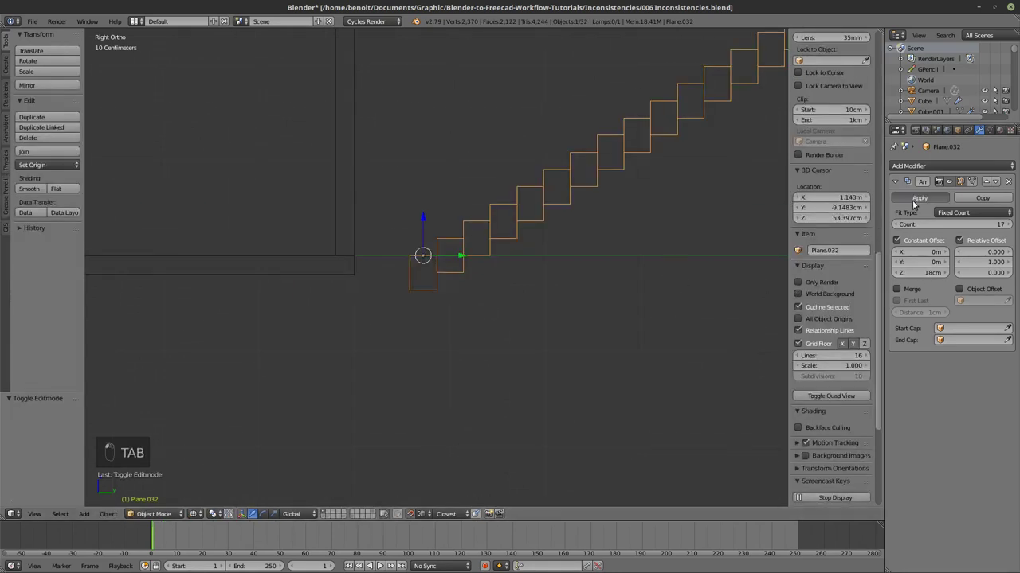
{"action": "key", "text": "Tab"}
{"action": "key", "text": "a"}
{"action": "key", "text": "a"}
{"action": "key", "text": "a"}
Step: Examine the faces shared between neighbouring step blocks in solid and wireframe shading, using face selection
{"action": "scroll", "coordinate": [518, 273], "scroll_direction": "down", "scroll_amount": 2}
{"action": "middle_click_drag", "start_coordinate": [518, 273], "coordinate": [547, 291]}
{"action": "scroll", "coordinate": [475, 303], "scroll_direction": "up", "scroll_amount": 3}
{"action": "key", "text": "z"}
{"action": "scroll", "coordinate": [446, 291], "scroll_direction": "up", "scroll_amount": 2}
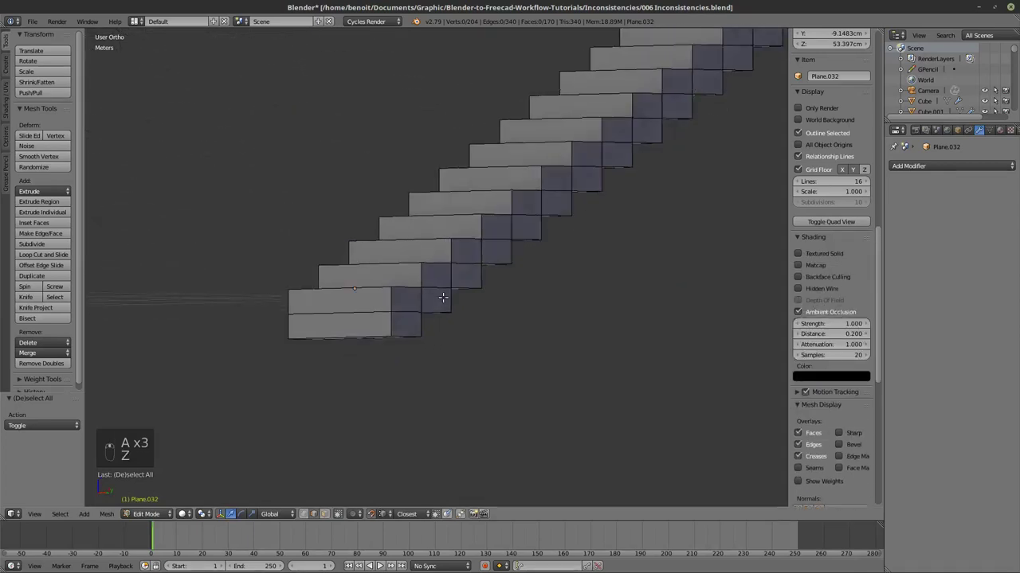
{"action": "key", "text": "z"}
{"action": "scroll", "coordinate": [385, 337], "scroll_direction": "up", "scroll_amount": 1}
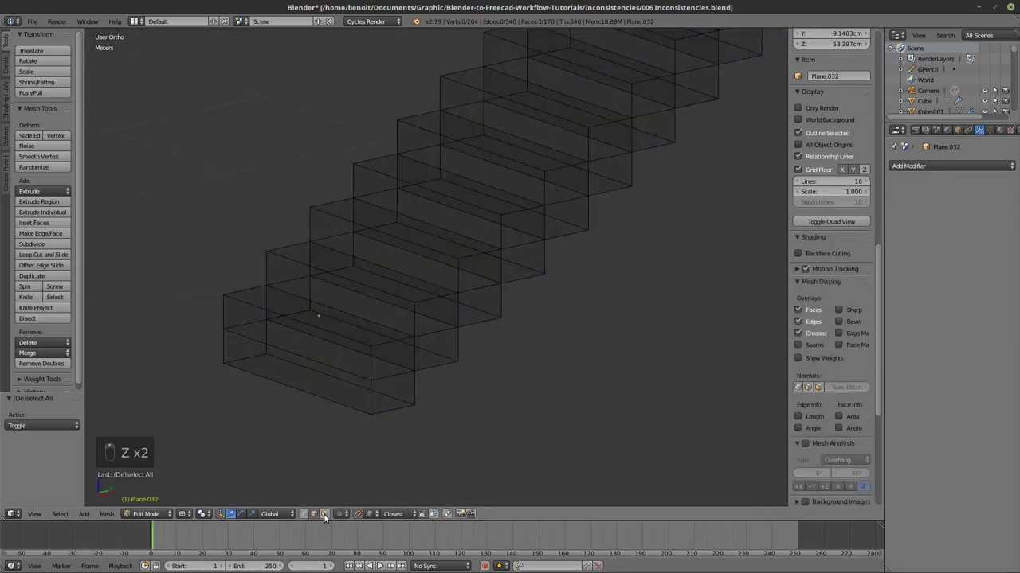
{"action": "left_click", "coordinate": [364, 329]}
{"action": "mouse_move", "coordinate": [364, 331]}
{"action": "middle_mouse_down"}
{"action": "mouse_move", "coordinate": [381, 312]}
{"action": "mouse_move", "coordinate": [372, 320]}
{"action": "middle_mouse_up"}
{"action": "key", "text": "z"}
{"action": "key", "text": "z"}
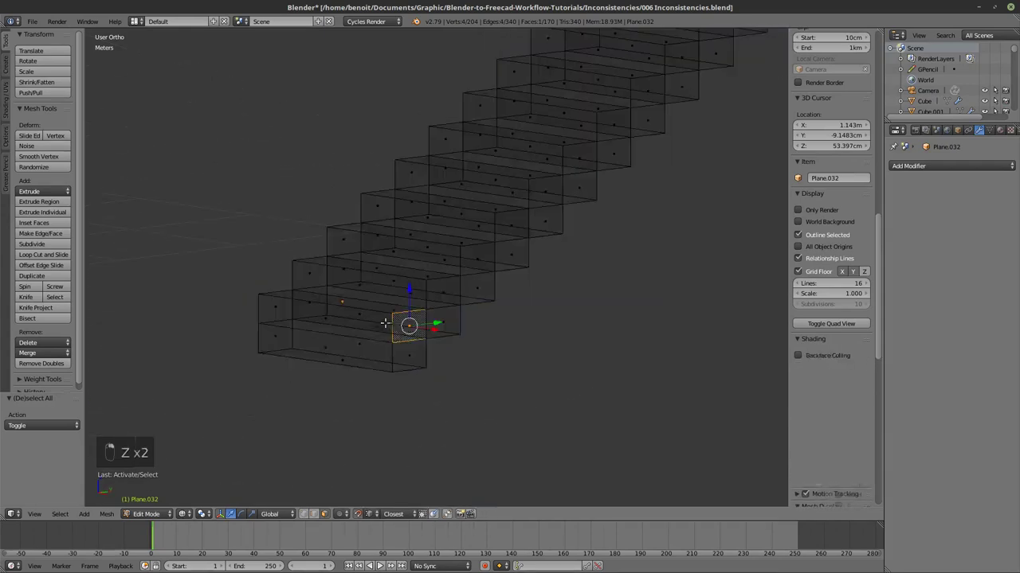
{"action": "right_click", "coordinate": [364, 318]}
{"action": "scroll", "coordinate": [410, 322], "scroll_direction": "down", "scroll_amount": 5}
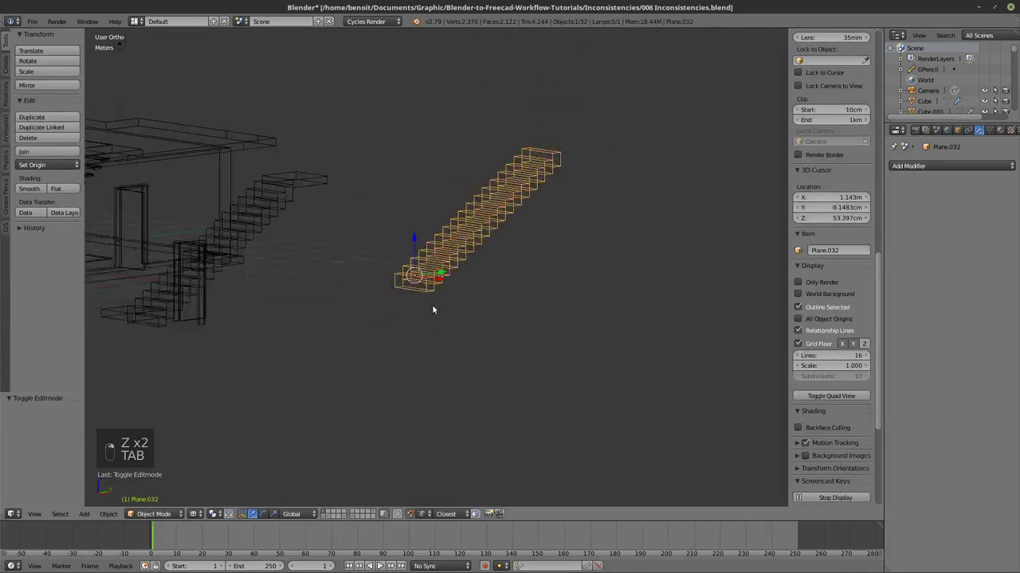
Step: Export only the selected flight as Wavefront OBJ to 006 Inconsistencies.obj, with Y Forward, Z Up and scale 1000
{"action": "left_click", "coordinate": [32, 22]}
{"action": "mouse_move", "coordinate": [54, 235]}
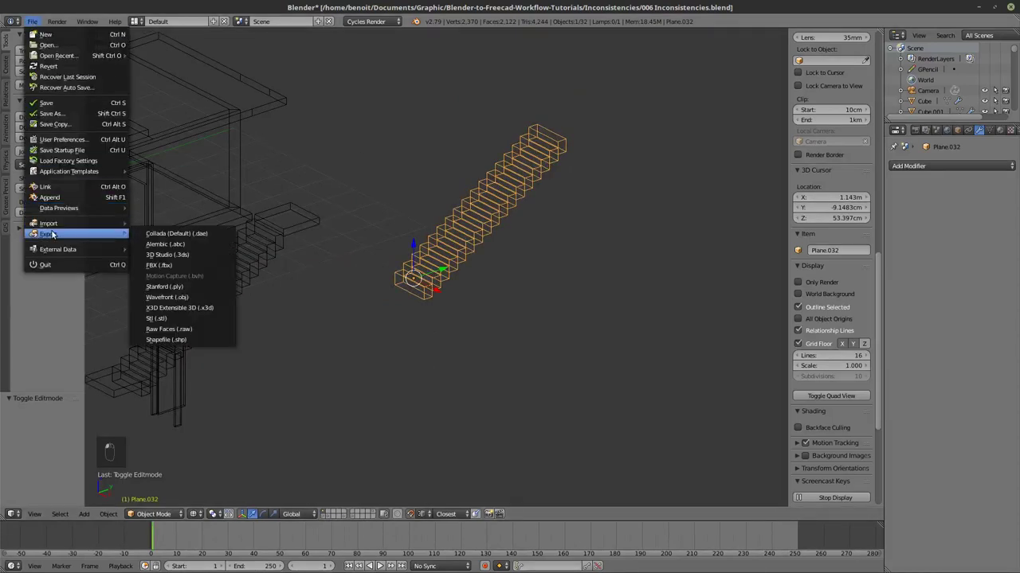
{"action": "left_click", "coordinate": [168, 297]}
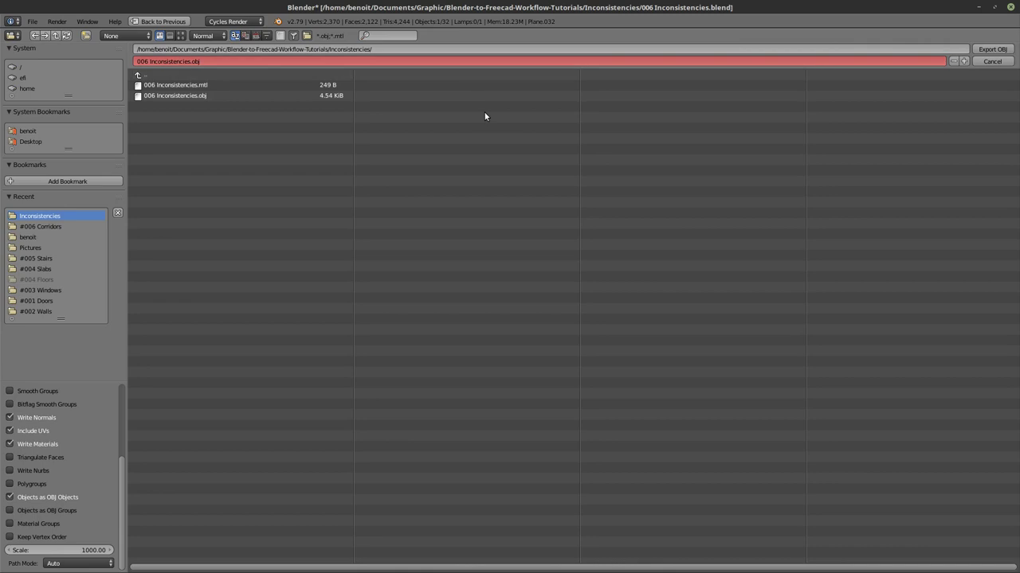
{"action": "scroll", "coordinate": [62, 450], "scroll_direction": "up", "scroll_amount": 5}
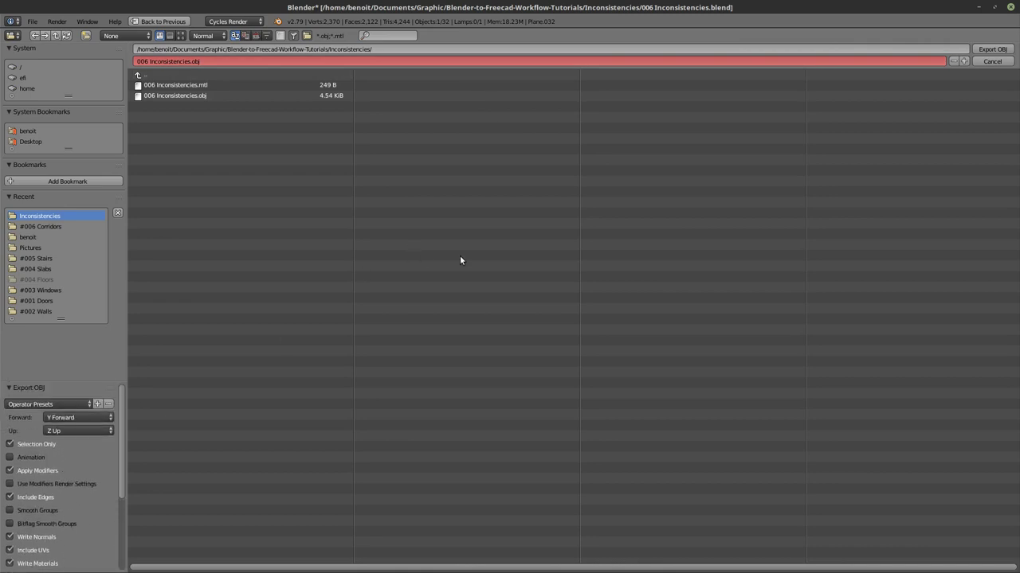
{"action": "left_click", "coordinate": [992, 61]}
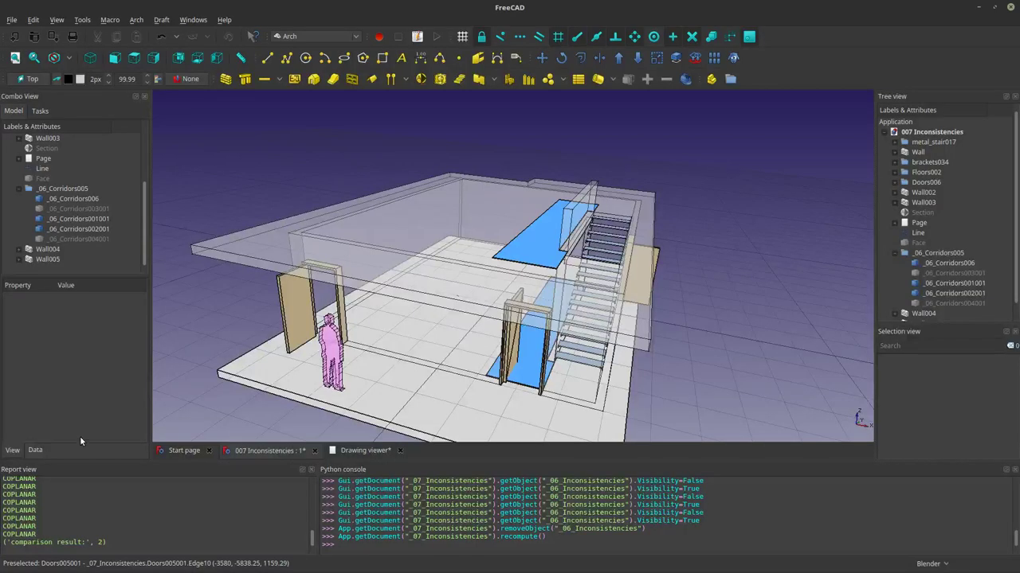
Step: Switch to FreeCAD and import 006 Inconsistencies.obj into the 007 Inconsistencies document as Alias Mesh (Mesh)
{"action": "scroll", "coordinate": [457, 273], "scroll_direction": "down", "scroll_amount": 4}
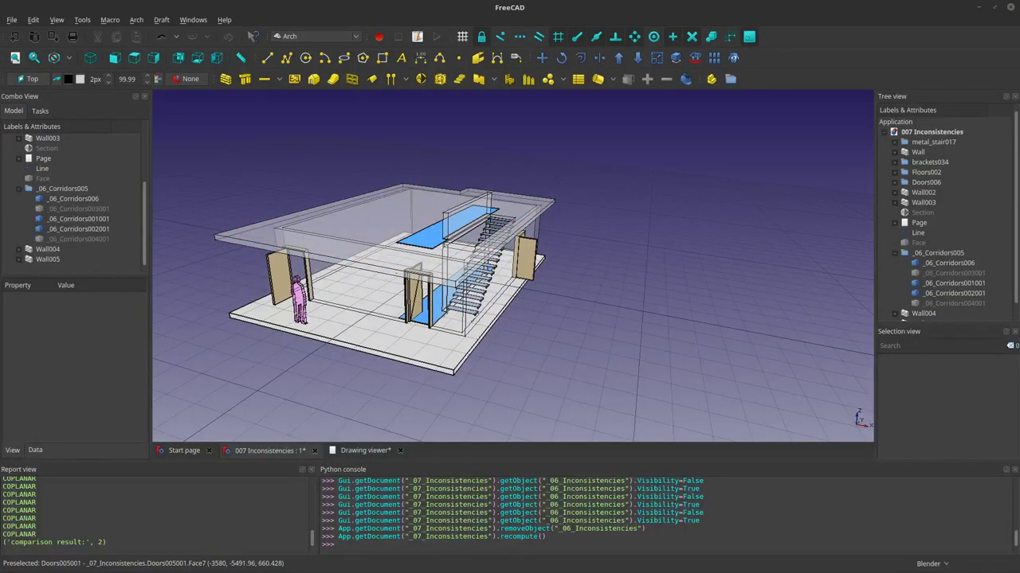
{"action": "left_click_drag", "start_coordinate": [322, 304], "coordinate": [288, 361]}
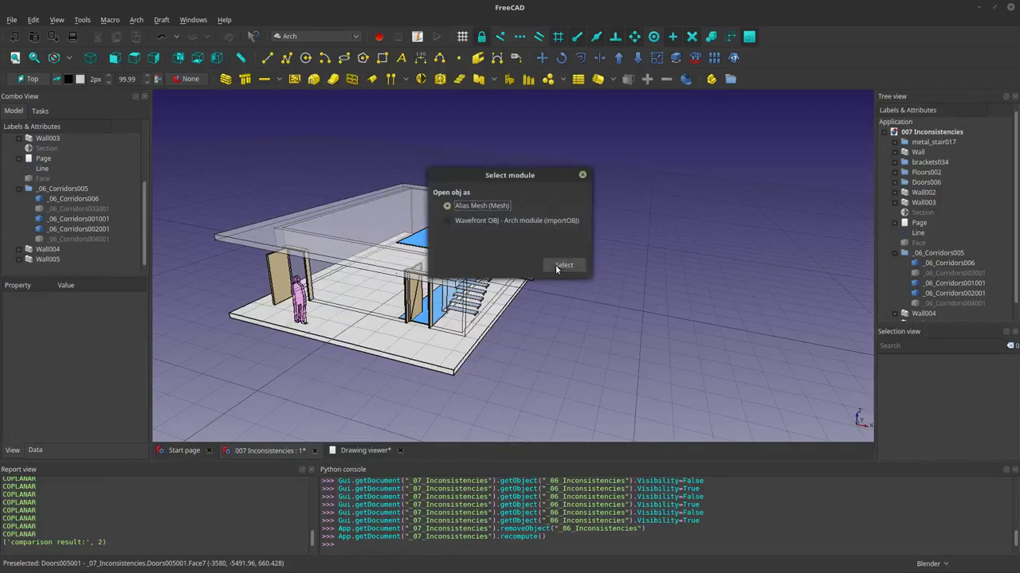
{"action": "left_click", "coordinate": [564, 265]}
{"action": "scroll", "coordinate": [579, 281], "scroll_direction": "up", "scroll_amount": 8}
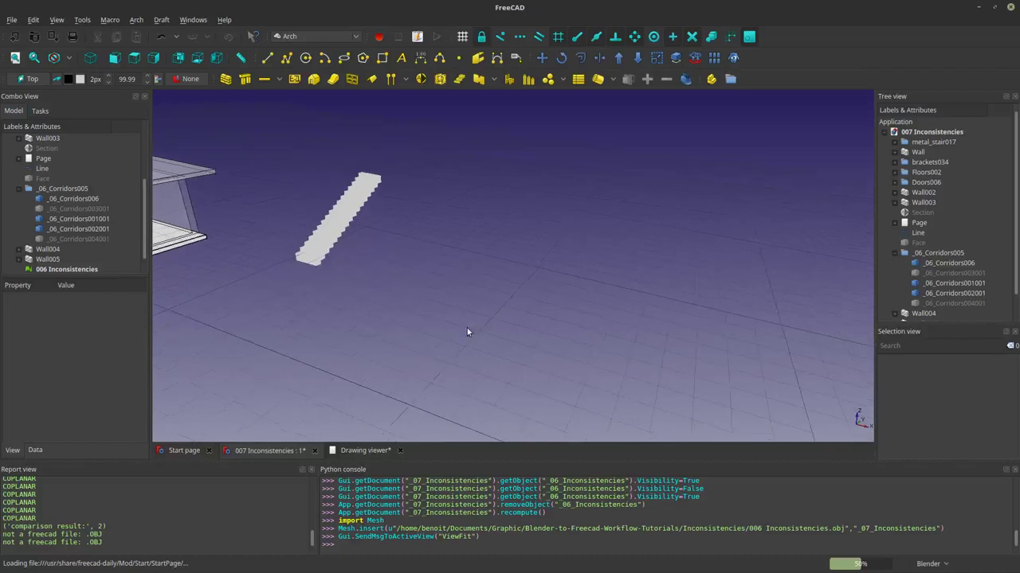
Step: Convert the imported 006 Inconsistencies mesh with Mesh to Shape and delete the original mesh
{"action": "left_click", "coordinate": [73, 259]}
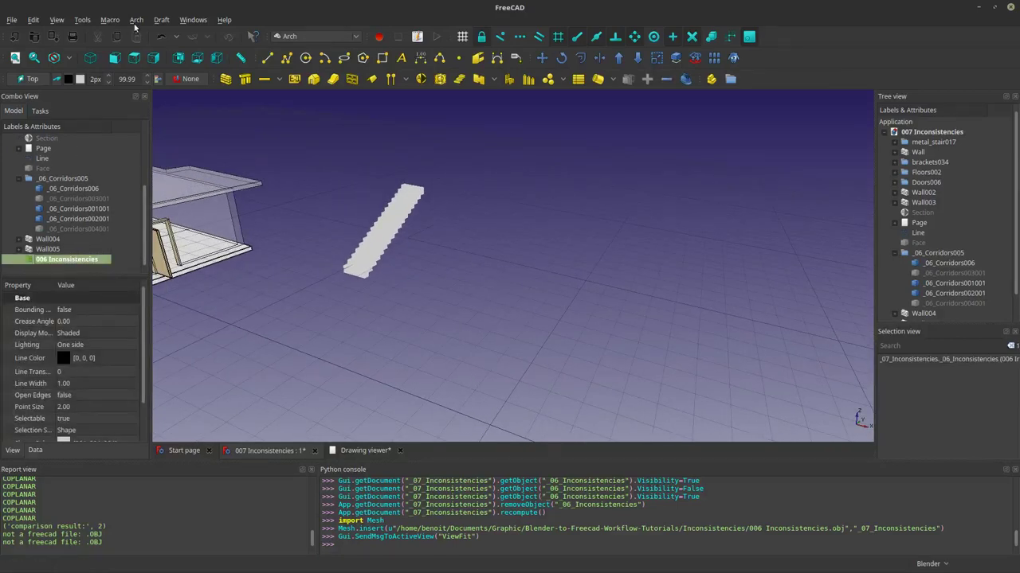
{"action": "left_click", "coordinate": [136, 21]}
{"action": "mouse_move", "coordinate": [159, 33]}
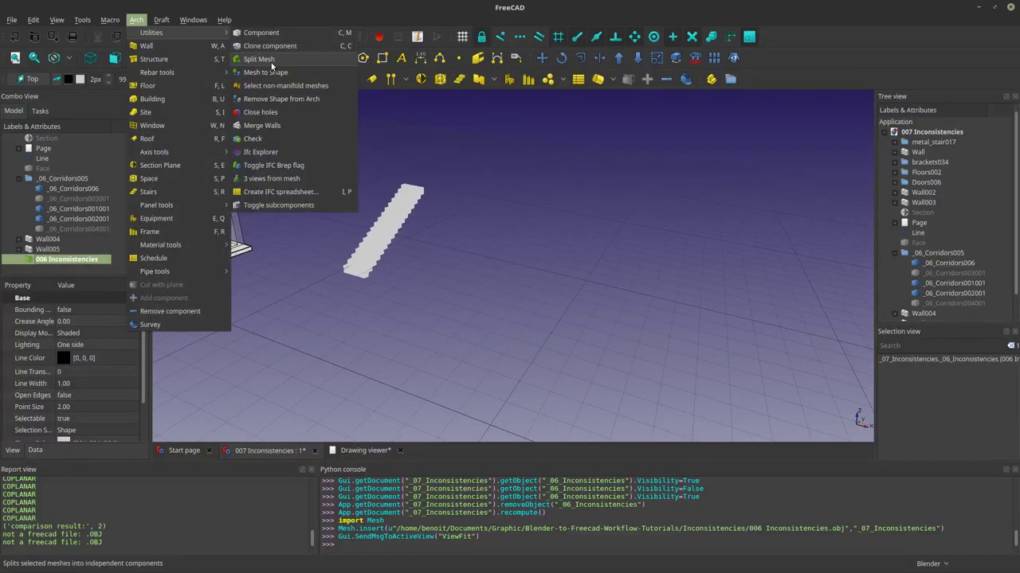
{"action": "left_click", "coordinate": [267, 73]}
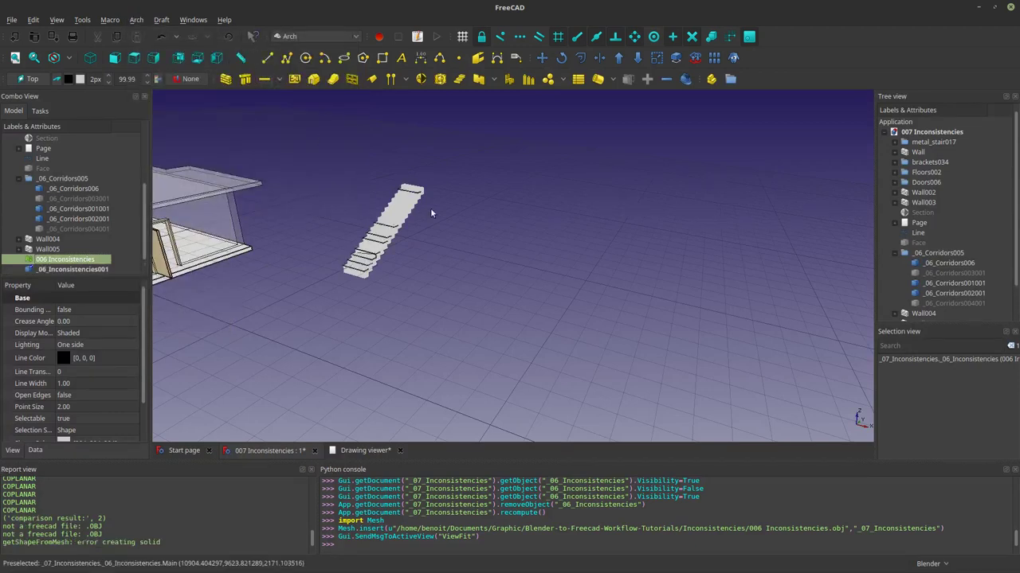
{"action": "right_click", "coordinate": [54, 265]}
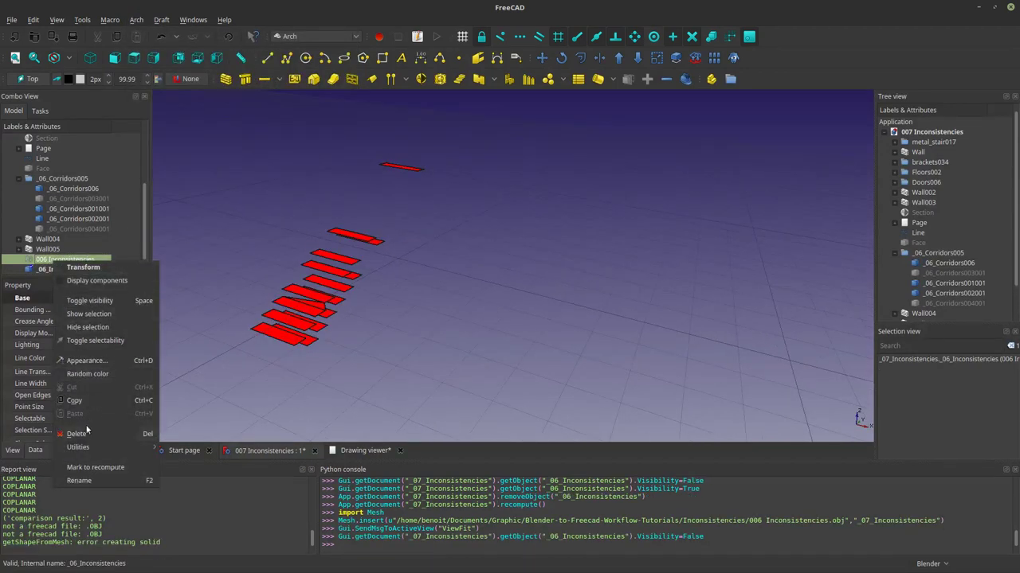
{"action": "left_click", "coordinate": [76, 434]}
Step: Examine the faces of the converted staircase shape from several angles, including from low down
{"action": "middle_click_drag", "start_coordinate": [292, 303], "coordinate": [478, 342]}
{"action": "left_click", "coordinate": [416, 277]}
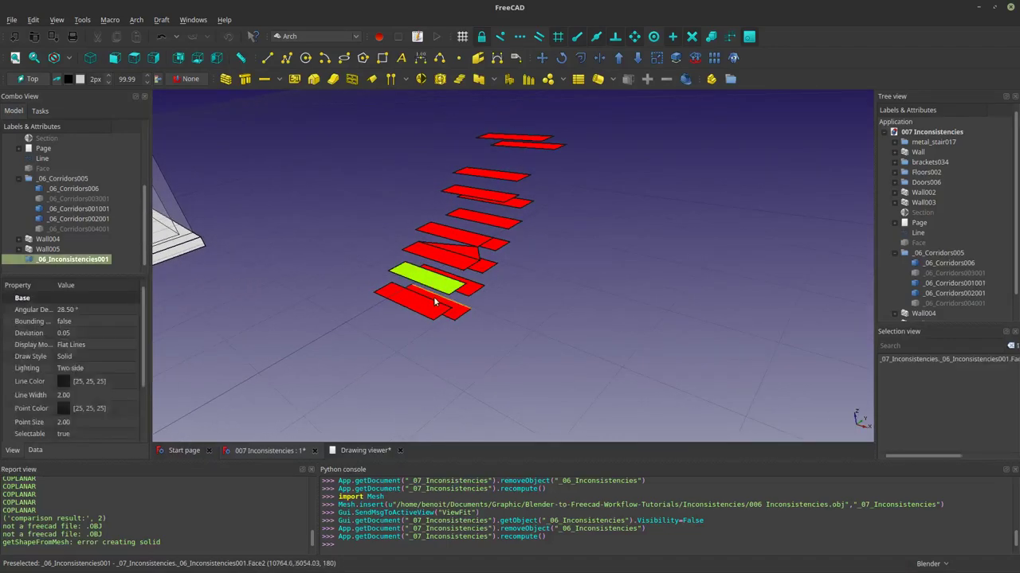
{"action": "left_click", "coordinate": [35, 60]}
{"action": "middle_click_drag", "start_coordinate": [581, 319], "coordinate": [475, 293]}
{"action": "middle_click_drag", "start_coordinate": [623, 324], "coordinate": [741, 282]}
{"action": "scroll", "coordinate": [483, 205], "scroll_direction": "up", "scroll_amount": 5}
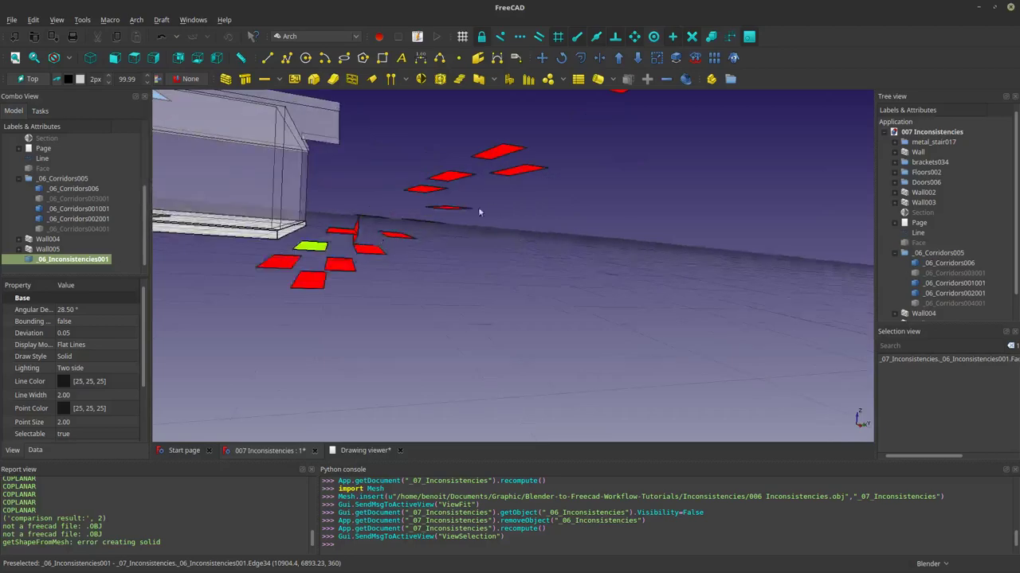
{"action": "scroll", "coordinate": [371, 282], "scroll_direction": "up", "scroll_amount": 4}
{"action": "middle_click_drag", "start_coordinate": [391, 297], "coordinate": [362, 214]}
{"action": "middle_click_drag", "start_coordinate": [404, 257], "coordinate": [223, 117]}
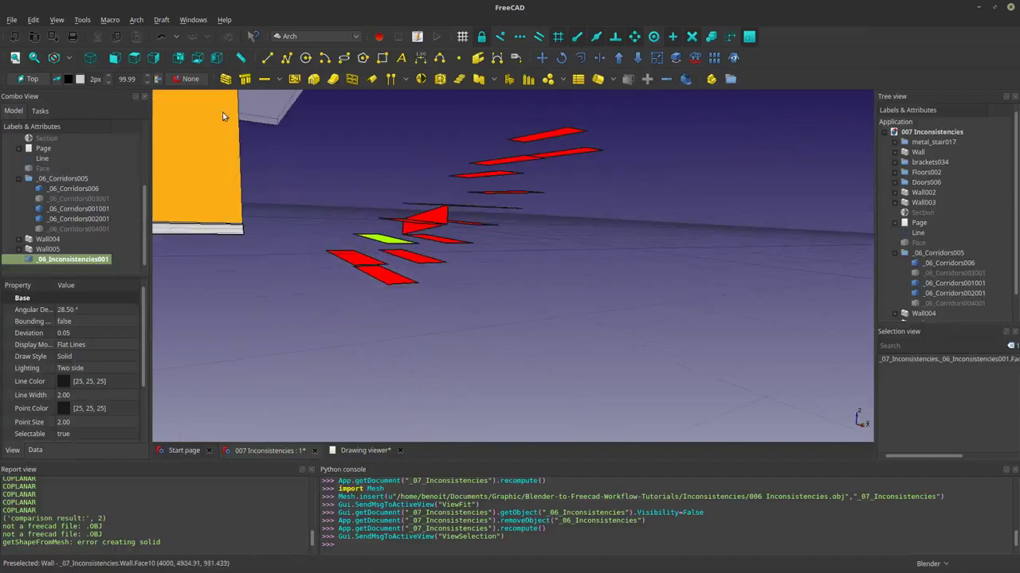
Step: Align the working plane with the vertical face of the building's wall nearest the staircase shape
{"action": "left_click", "coordinate": [213, 159]}
{"action": "left_click", "coordinate": [36, 78]}
{"action": "middle_click_drag", "start_coordinate": [426, 260], "coordinate": [343, 239]}
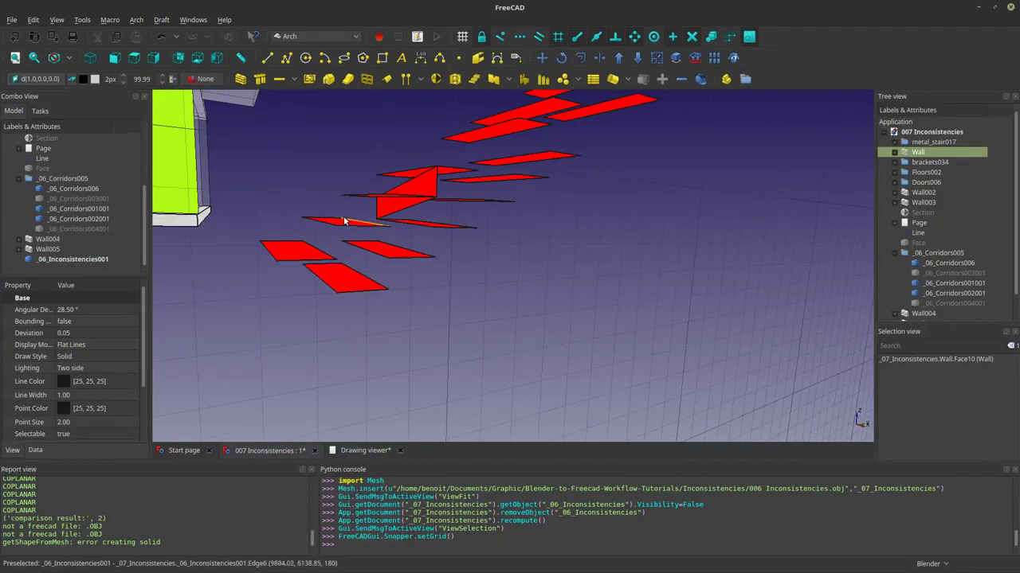
Step: Extrude the horizontal step face above the lowest one down to the corner of the face directly beneath it, using Trim
{"action": "left_click", "coordinate": [344, 224]}
{"action": "left_click", "coordinate": [333, 224]}
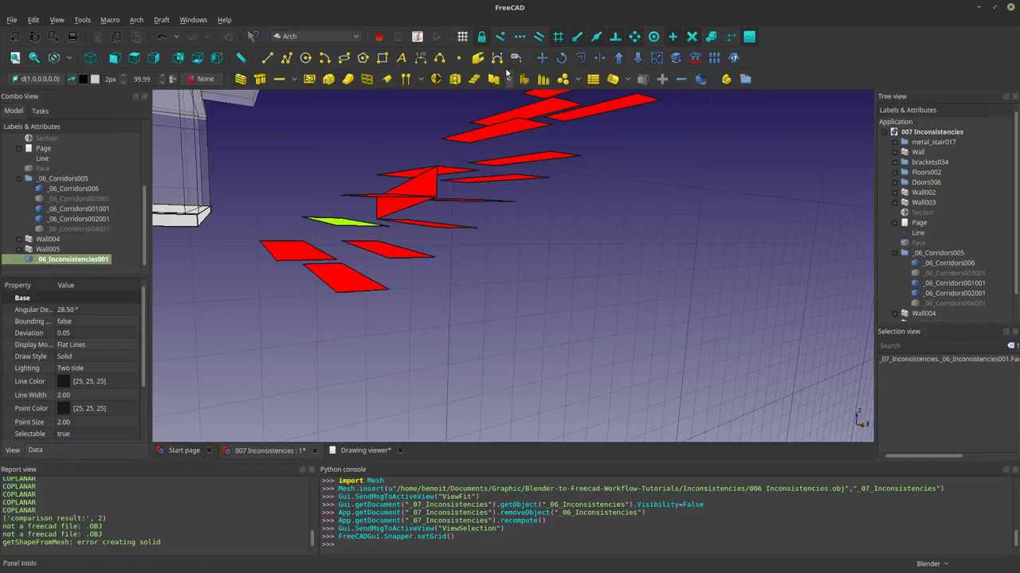
{"action": "left_click", "coordinate": [611, 79]}
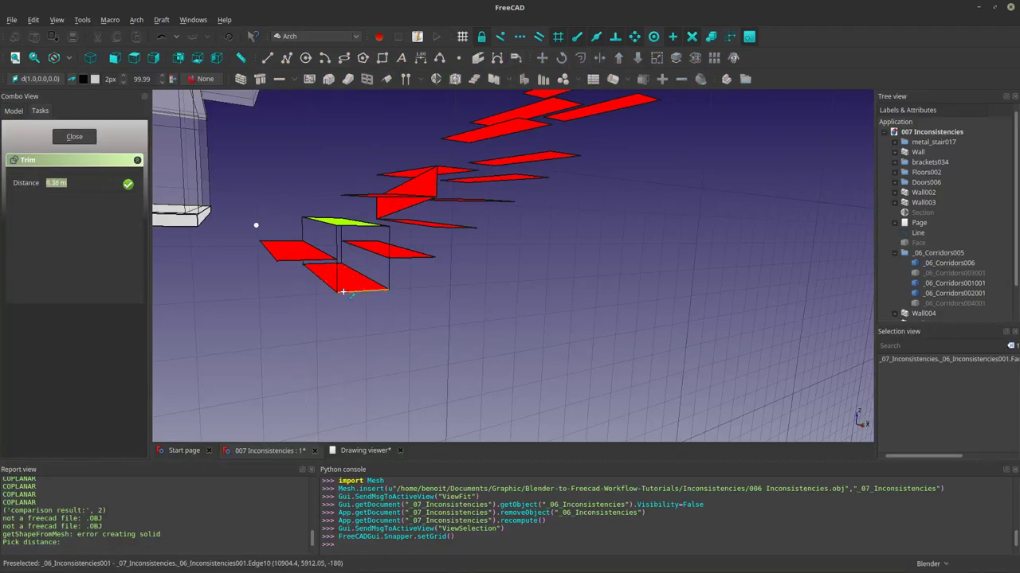
{"action": "left_click", "coordinate": [343, 296]}
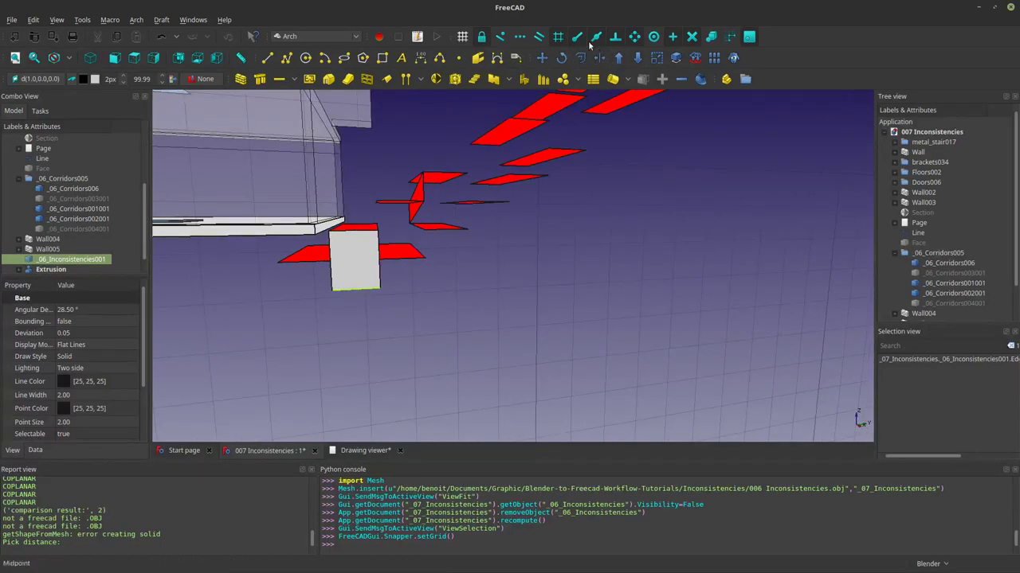
Step: Extrude the next higher horizontal step face down to the face directly beneath it, forming a second block
{"action": "middle_click_drag", "start_coordinate": [391, 195], "coordinate": [393, 215]}
{"action": "left_click", "coordinate": [392, 216]}
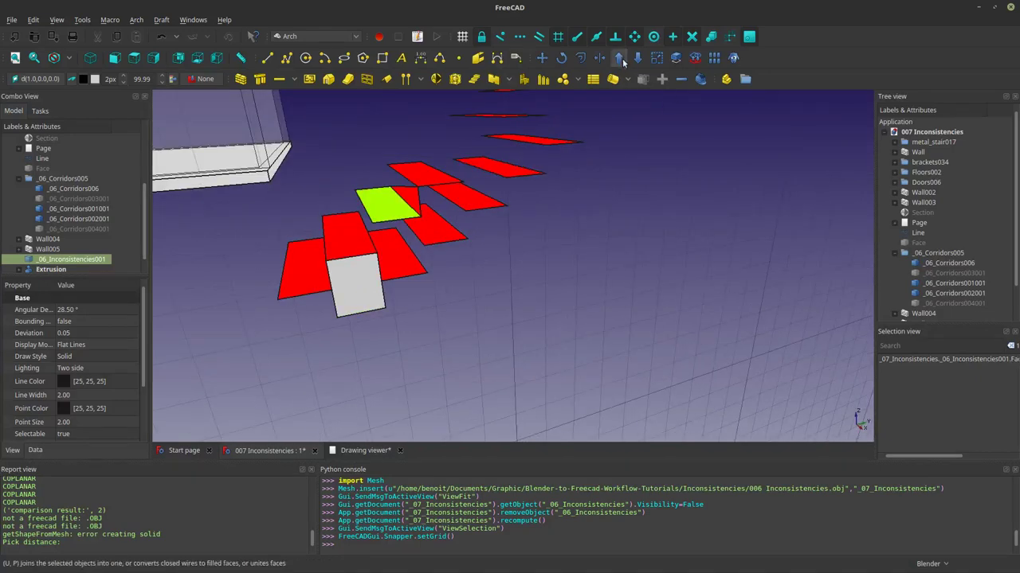
{"action": "left_click", "coordinate": [602, 57]}
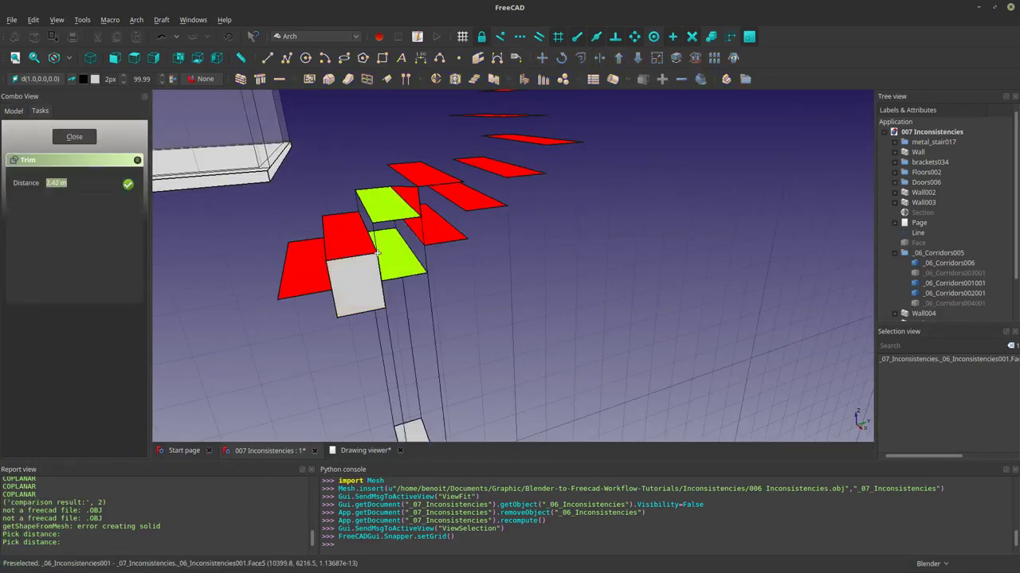
{"action": "left_click", "coordinate": [419, 278]}
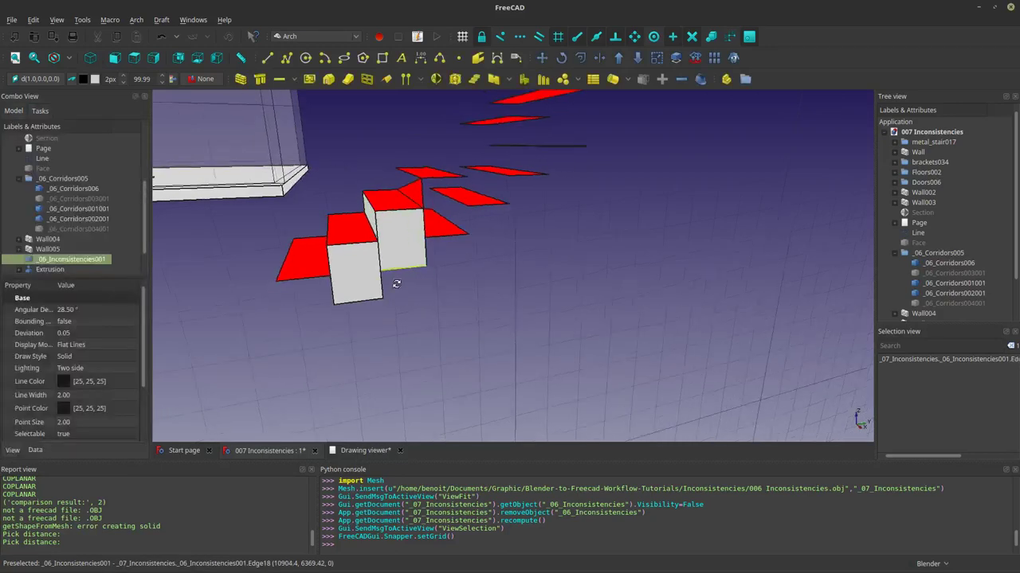
Step: Align the working plane with the vertical end face of the second extruded block
{"action": "left_click", "coordinate": [345, 276]}
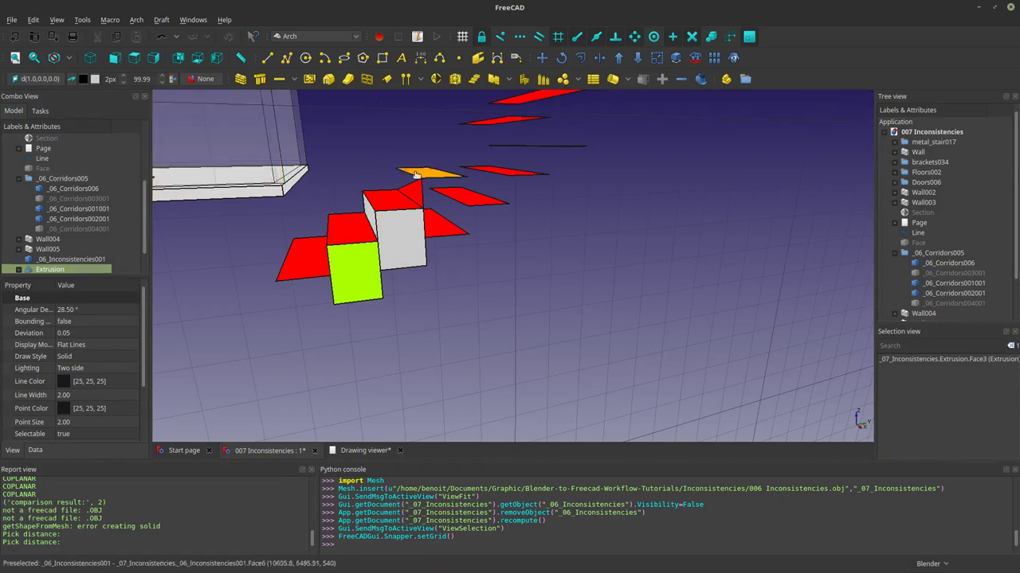
{"action": "left_click", "coordinate": [407, 255]}
{"action": "left_click", "coordinate": [429, 268]}
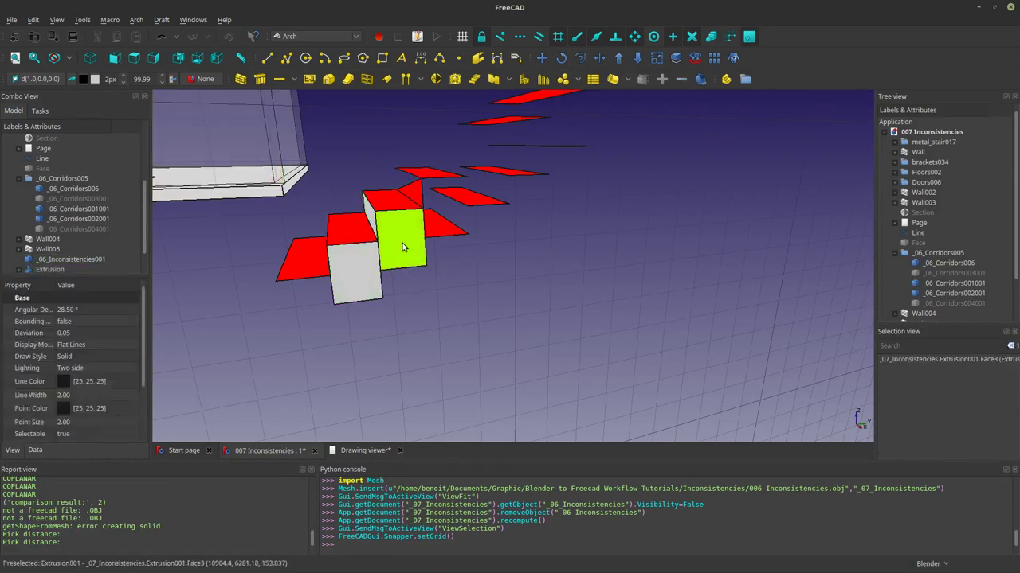
{"action": "left_click", "coordinate": [402, 243]}
{"action": "left_click", "coordinate": [49, 80]}
Step: Try to move the second extruded block from the first block's lower front corner to the matching corner on the second block
{"action": "left_click", "coordinate": [354, 275]}
{"action": "left_click", "coordinate": [413, 247]}
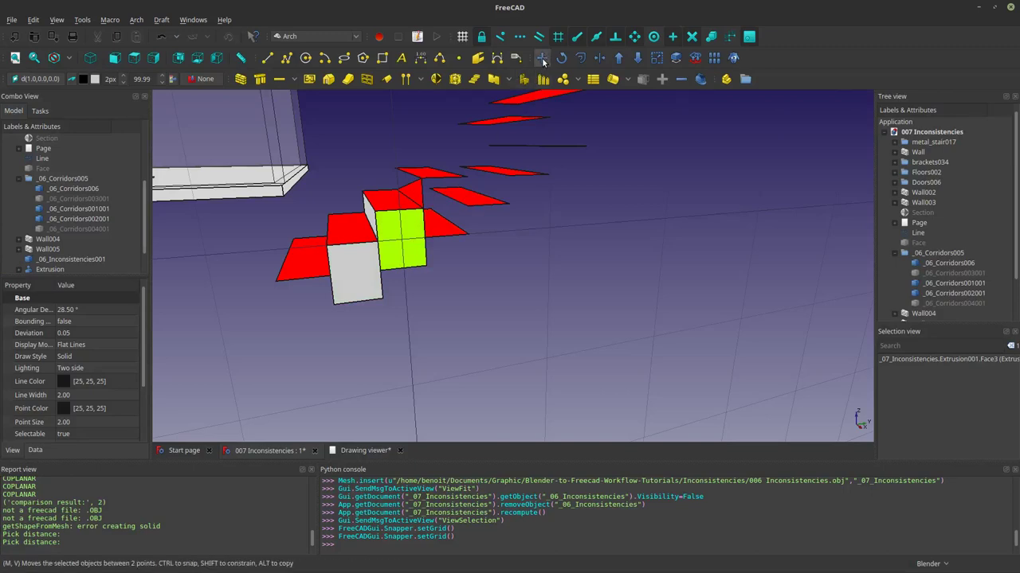
{"action": "left_click", "coordinate": [542, 61]}
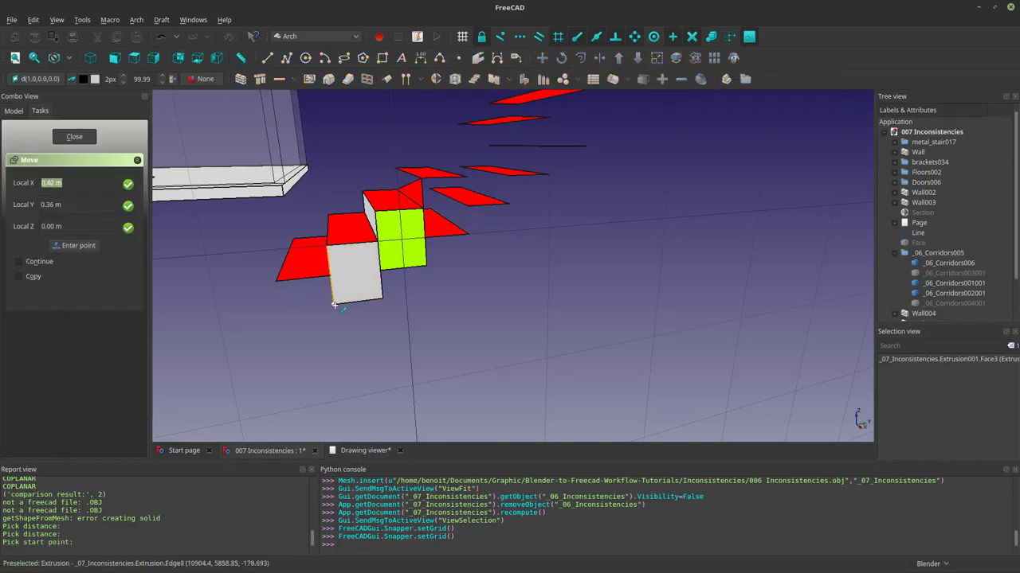
{"action": "left_click", "coordinate": [334, 303]}
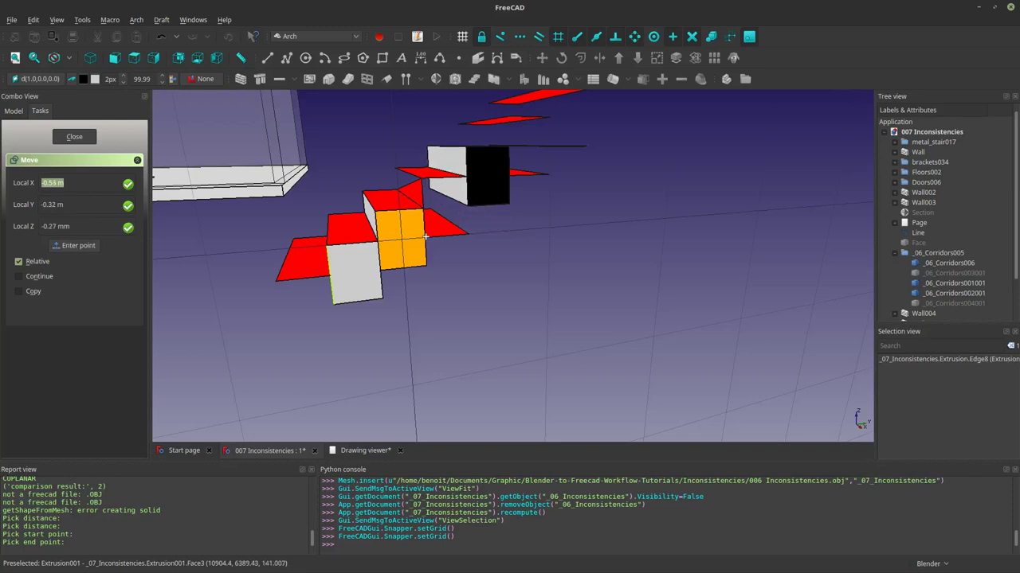
{"action": "left_click", "coordinate": [385, 271]}
Step: Trace a closed, filled wire around the combined stepped end profile of the two extruded blocks, snapping to their corners
{"action": "scroll", "coordinate": [449, 266], "scroll_direction": "down", "scroll_amount": 5}
{"action": "scroll", "coordinate": [449, 271], "scroll_direction": "up", "scroll_amount": 5}
{"action": "scroll", "coordinate": [372, 228], "scroll_direction": "down", "scroll_amount": 2}
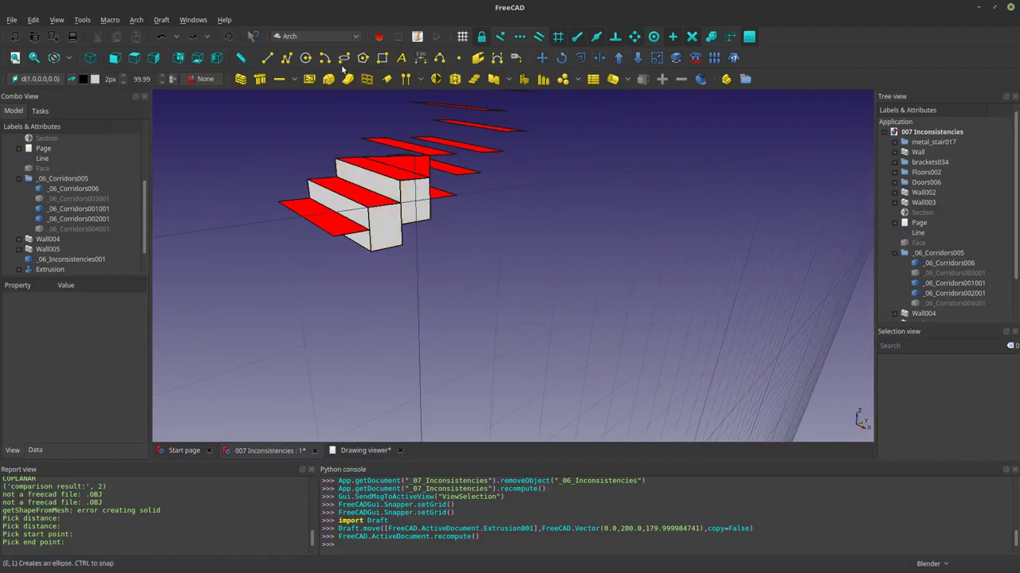
{"action": "key", "text": "w"}
{"action": "key", "text": "i"}
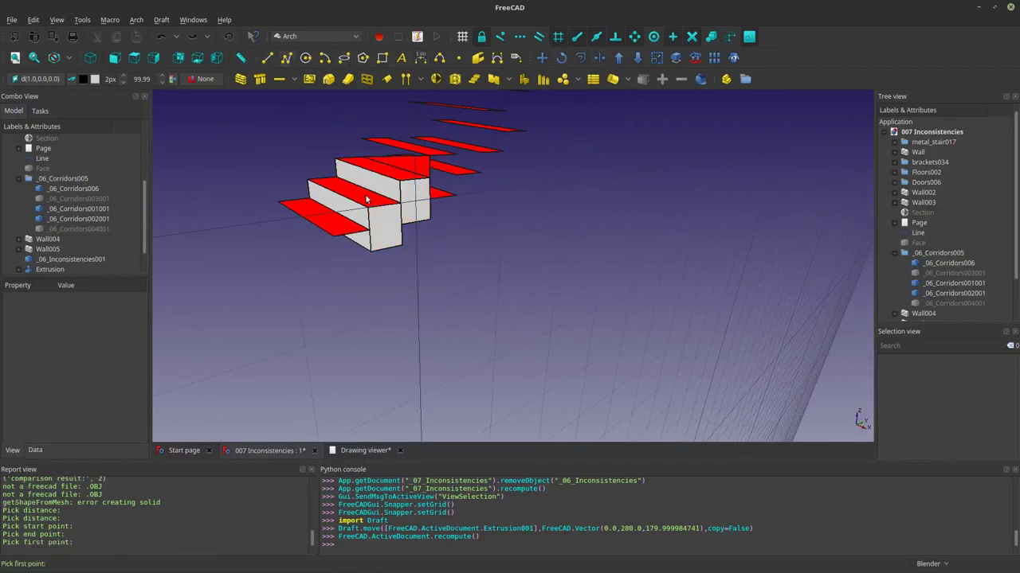
{"action": "left_click", "coordinate": [369, 253]}
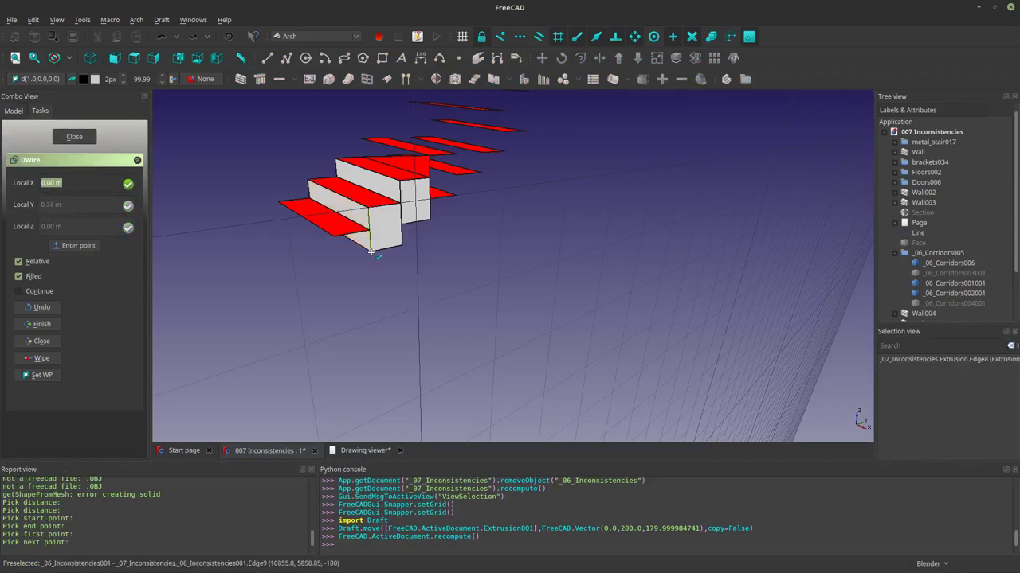
{"action": "left_click", "coordinate": [390, 248]}
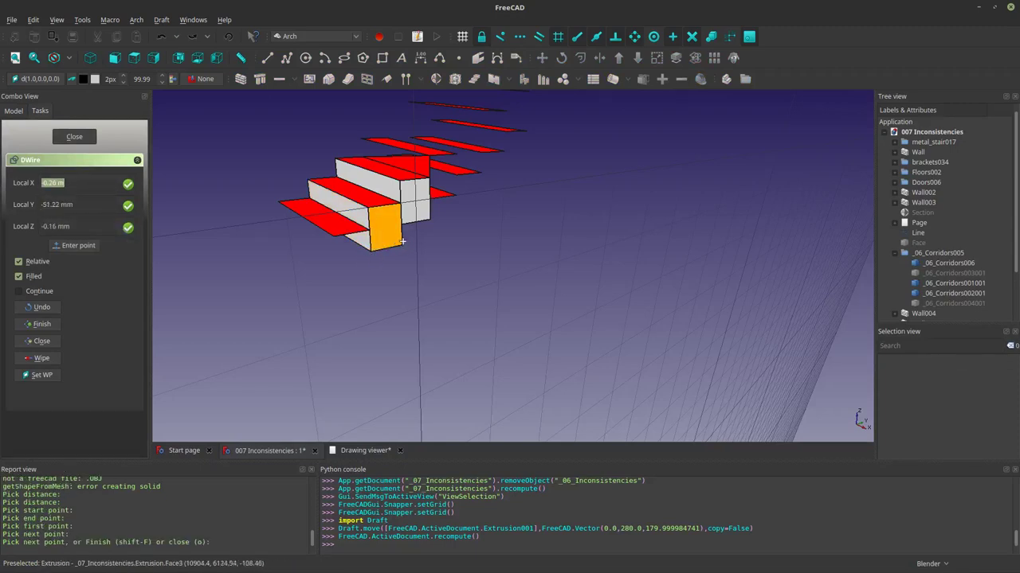
{"action": "left_click", "coordinate": [410, 228]}
{"action": "left_click", "coordinate": [428, 215]}
{"action": "left_click", "coordinate": [431, 216]}
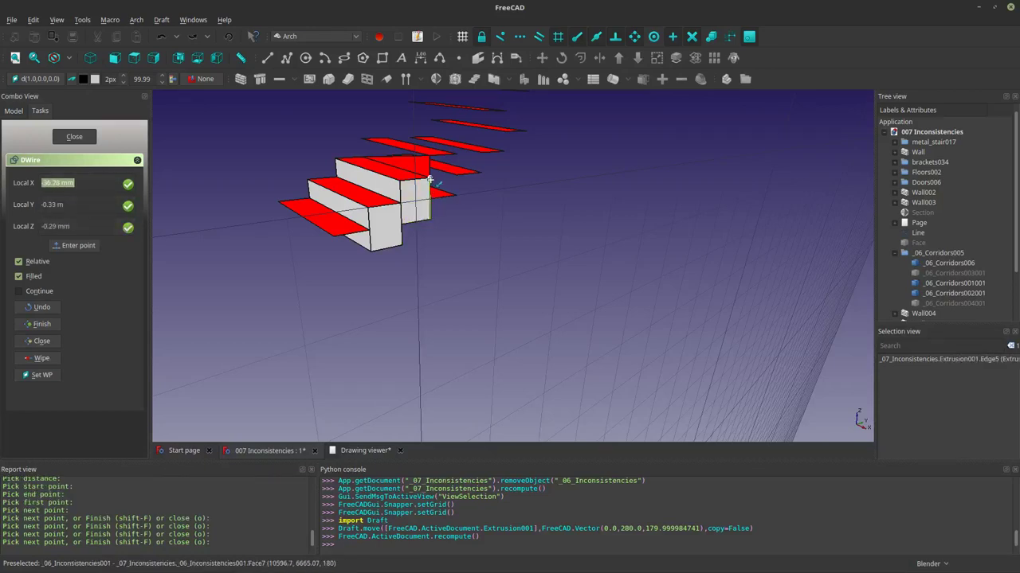
{"action": "type", "text": "0.28"}
{"action": "key", "text": "Tab"}
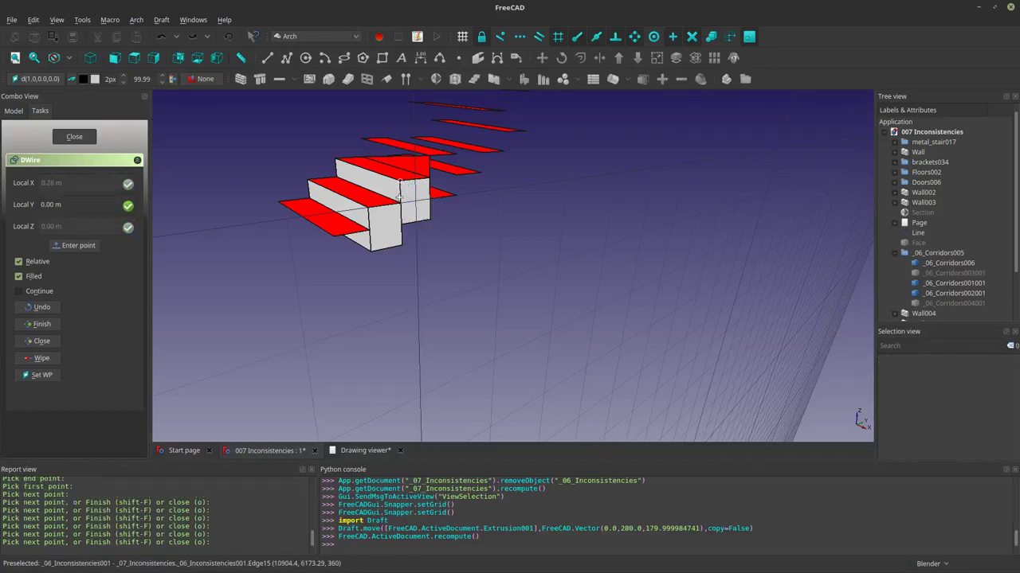
Step: Hide both extruded step blocks so only the traced profile remains beside the staircase faces
{"action": "left_click", "coordinate": [347, 205]}
{"action": "key", "text": "space"}
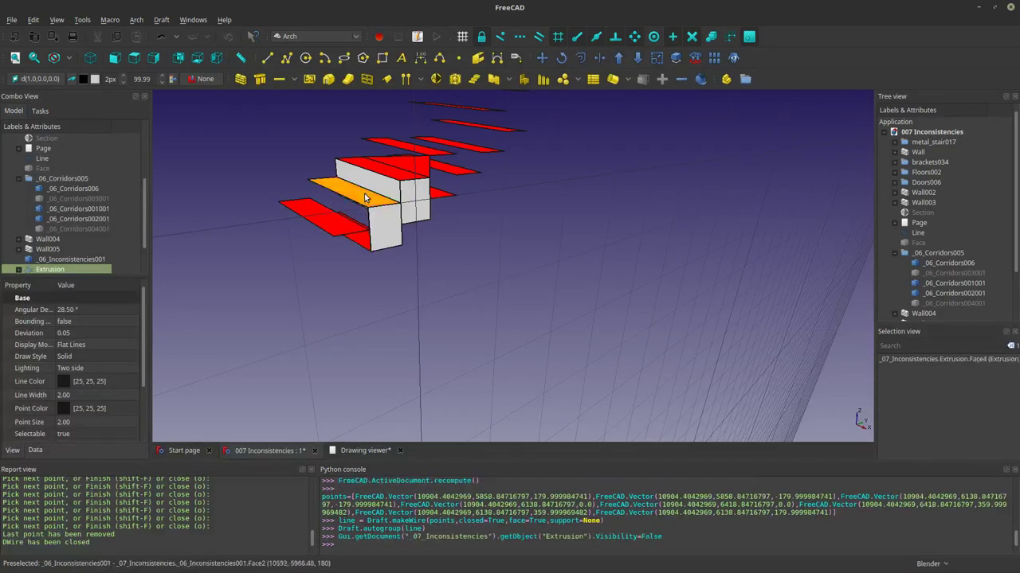
{"action": "left_click", "coordinate": [370, 190]}
{"action": "key", "text": "space"}
{"action": "scroll", "coordinate": [409, 215], "scroll_direction": "up", "scroll_amount": 5}
{"action": "middle_click_drag", "start_coordinate": [476, 284], "coordinate": [436, 302]}
{"action": "scroll", "coordinate": [375, 278], "scroll_direction": "down", "scroll_amount": 5}
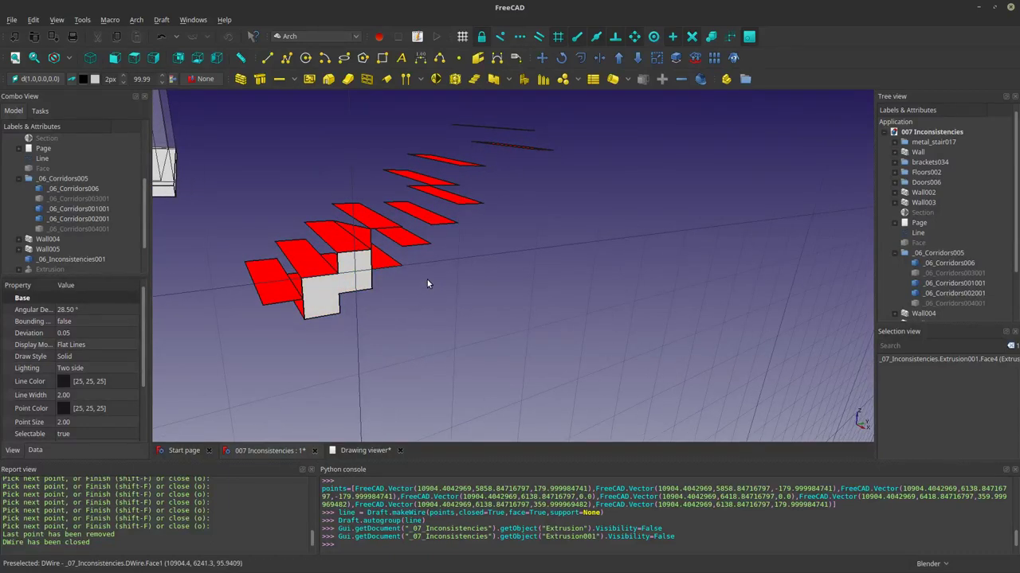
{"action": "scroll", "coordinate": [422, 274], "scroll_direction": "down", "scroll_amount": 2}
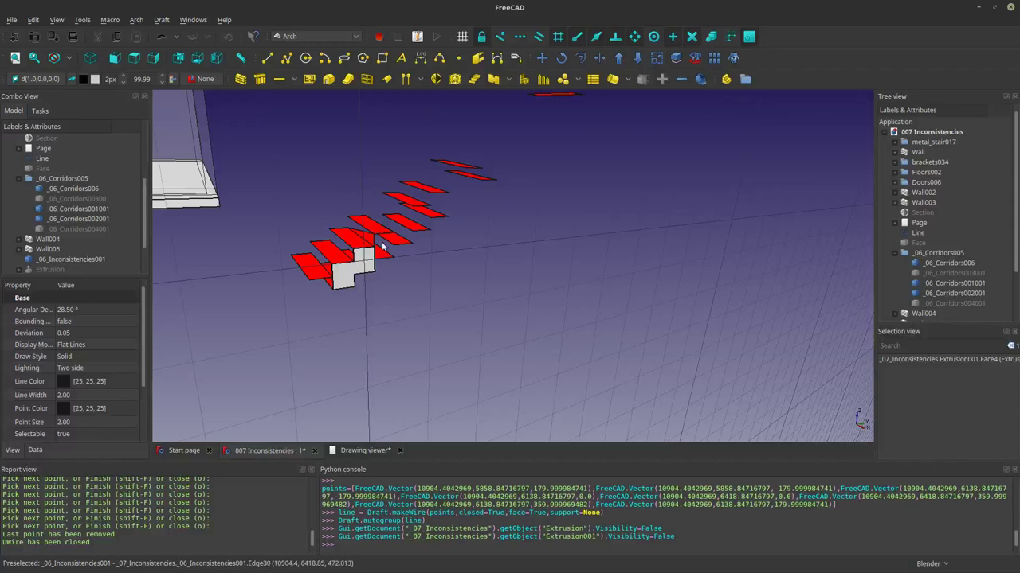
Step: Align the working plane with the selected vertical riser face of the second extruded block
{"action": "left_click", "coordinate": [34, 79]}
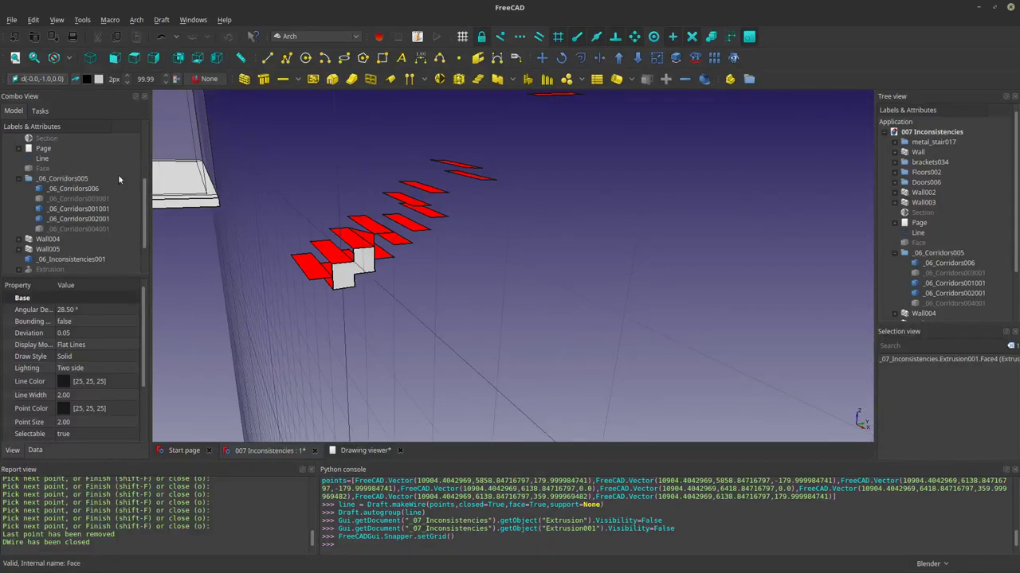
{"action": "middle_click_drag", "start_coordinate": [371, 235], "coordinate": [377, 249]}
{"action": "left_click", "coordinate": [55, 81]}
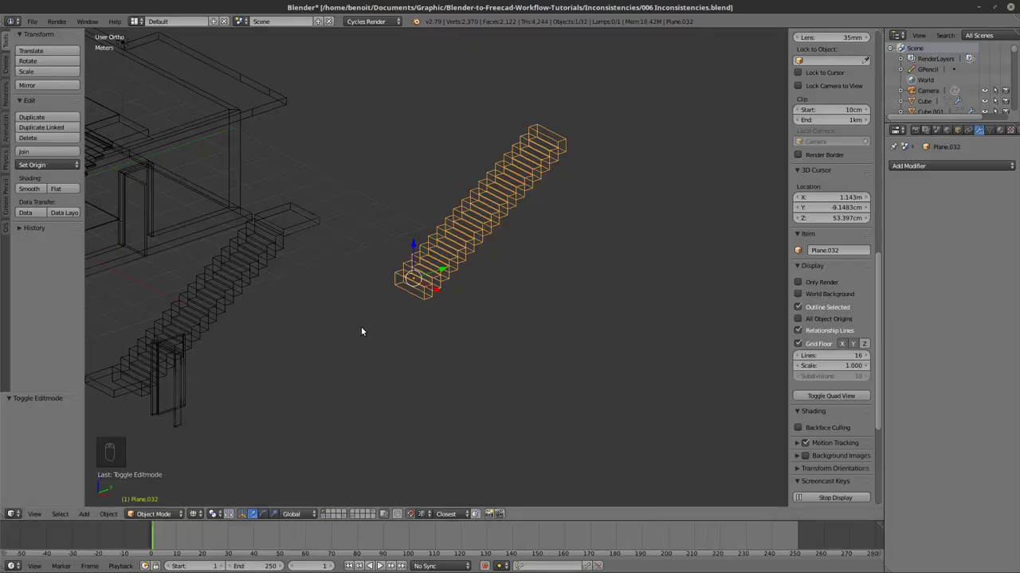
Step: Switch to Blender and enter Edit Mode on the separate staircase Plane.032 with all of its geometry deselected
{"action": "scroll", "coordinate": [362, 332], "scroll_direction": "up", "scroll_amount": 4}
{"action": "key", "text": "Tab"}
{"action": "mouse_move", "coordinate": [348, 309]}
{"action": "middle_mouse_down"}
{"action": "mouse_move", "coordinate": [337, 285]}
{"action": "mouse_move", "coordinate": [353, 262]}
{"action": "mouse_move", "coordinate": [339, 324]}
{"action": "mouse_move", "coordinate": [348, 375]}
{"action": "middle_mouse_up"}
{"action": "key", "text": "z"}
{"action": "key", "text": "z"}
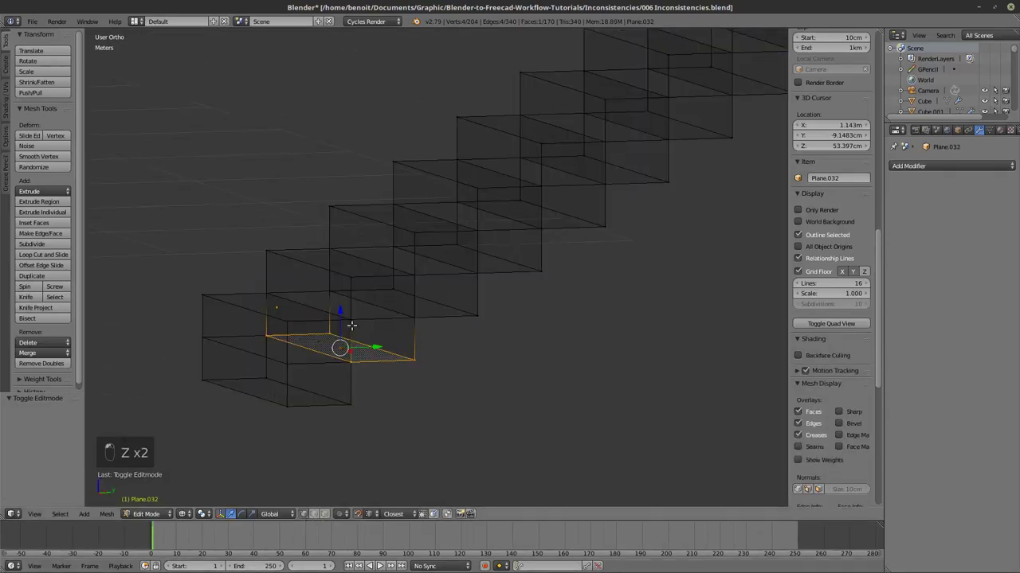
{"action": "key", "text": "a"}
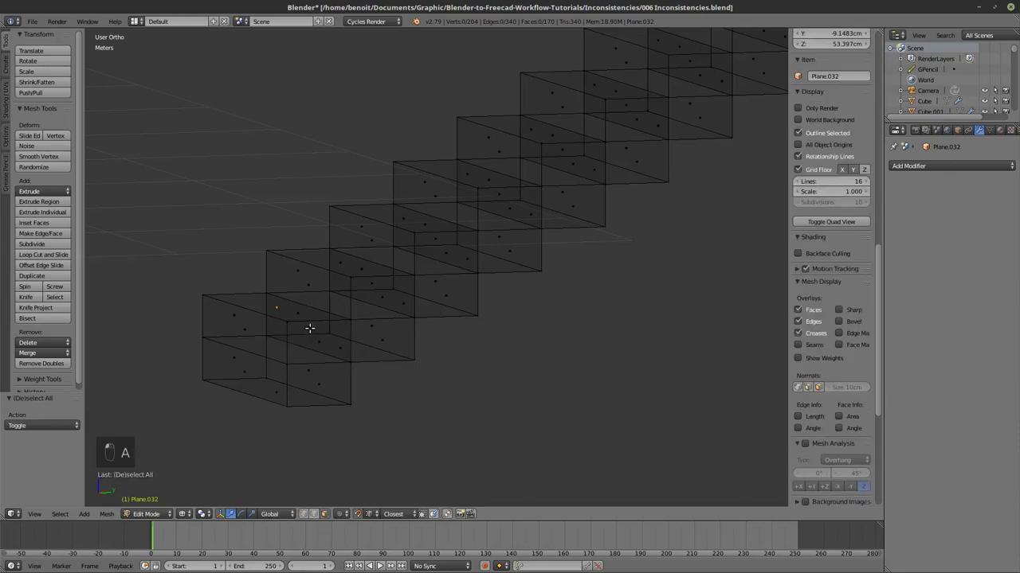
Step: Select a vertical face inside the lowest steps and try selecting all interior faces by trait
{"action": "right_click", "coordinate": [310, 329]}
{"action": "middle_click_drag", "start_coordinate": [310, 329], "coordinate": [161, 496]}
{"action": "left_click", "coordinate": [108, 513]}
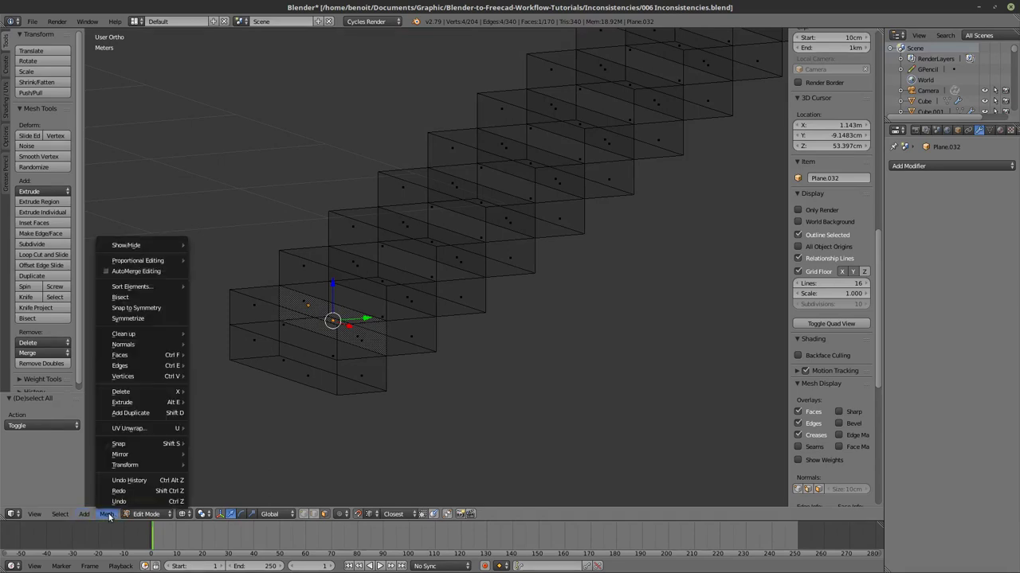
{"action": "left_click", "coordinate": [61, 514]}
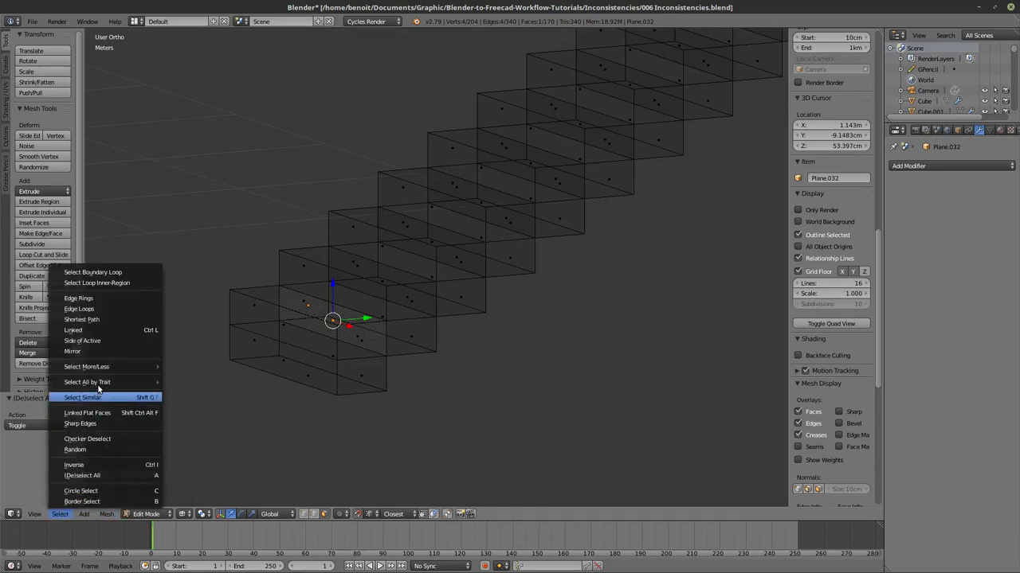
{"action": "mouse_move", "coordinate": [96, 381]}
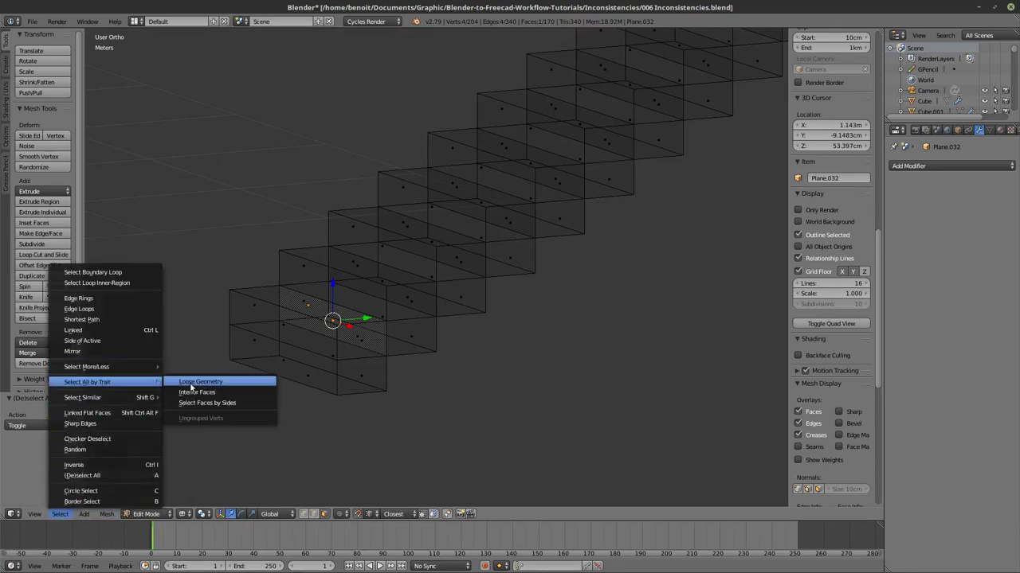
{"action": "left_click", "coordinate": [193, 392]}
Step: Deselect all of the staircase's faces and try the Interior Faces selection with an empty selection
{"action": "scroll", "coordinate": [350, 365], "scroll_direction": "down", "scroll_amount": 3}
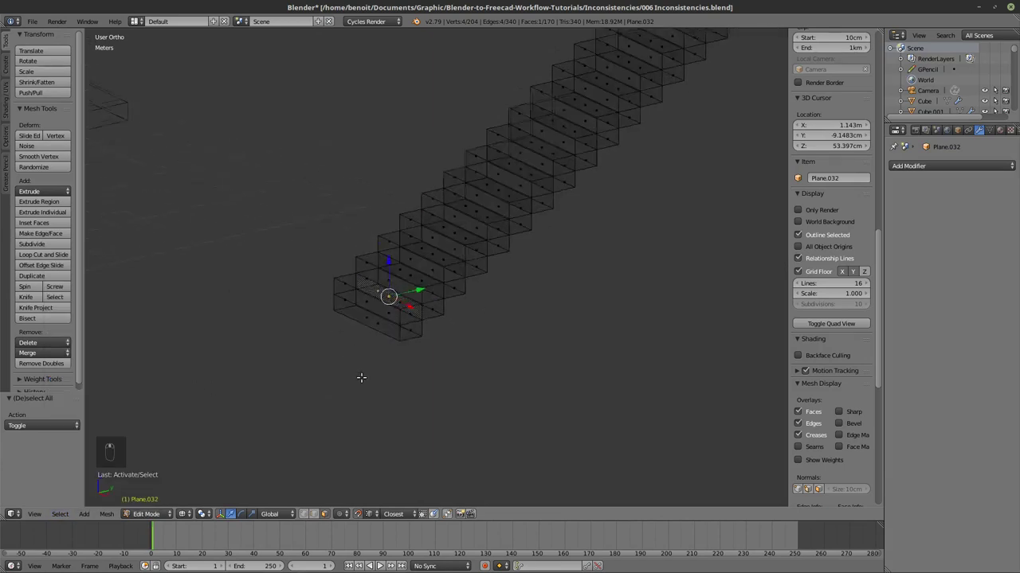
{"action": "key", "text": "a"}
{"action": "key", "text": "a"}
{"action": "key", "text": "a"}
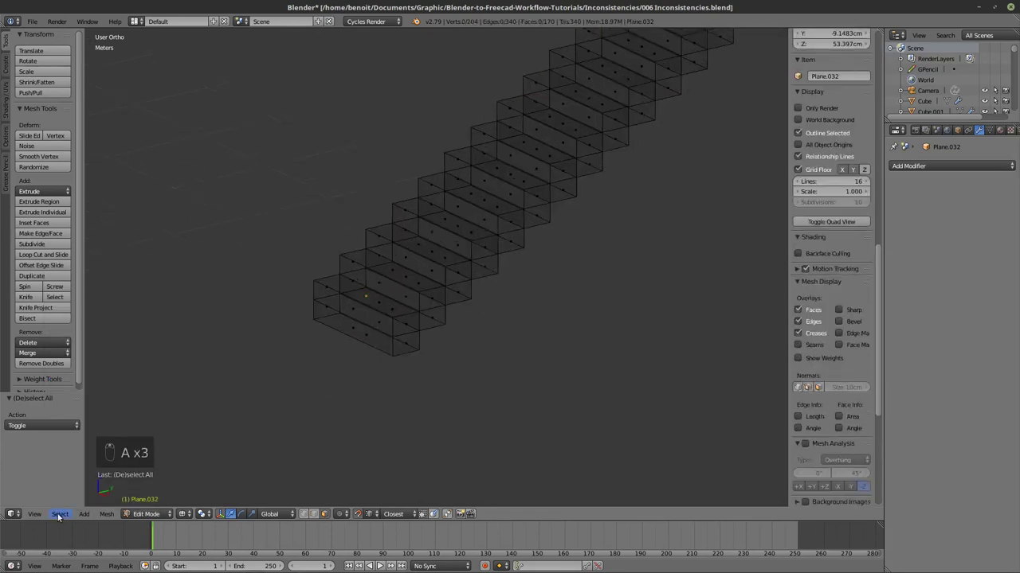
{"action": "left_click", "coordinate": [57, 514]}
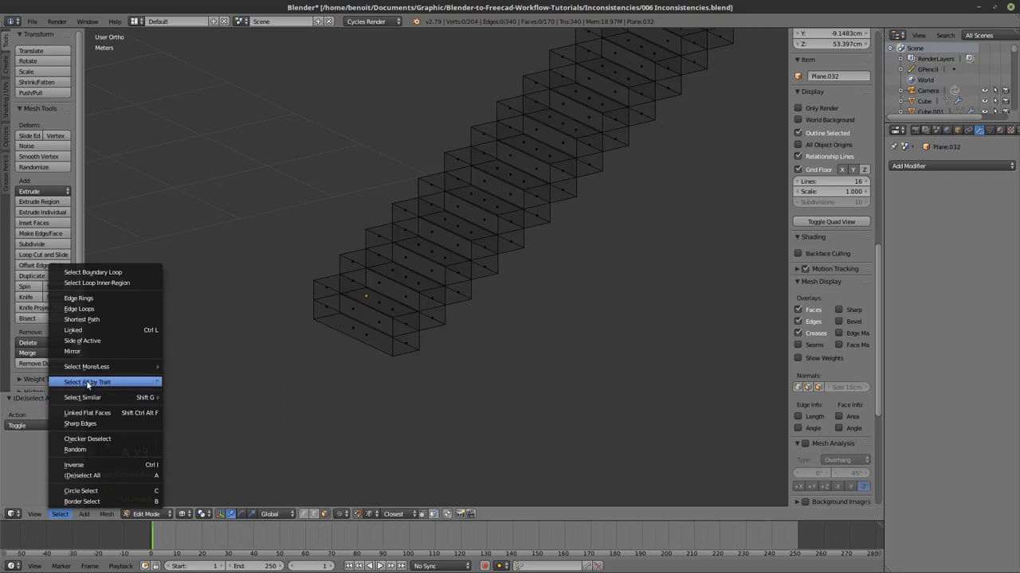
{"action": "mouse_move", "coordinate": [86, 384]}
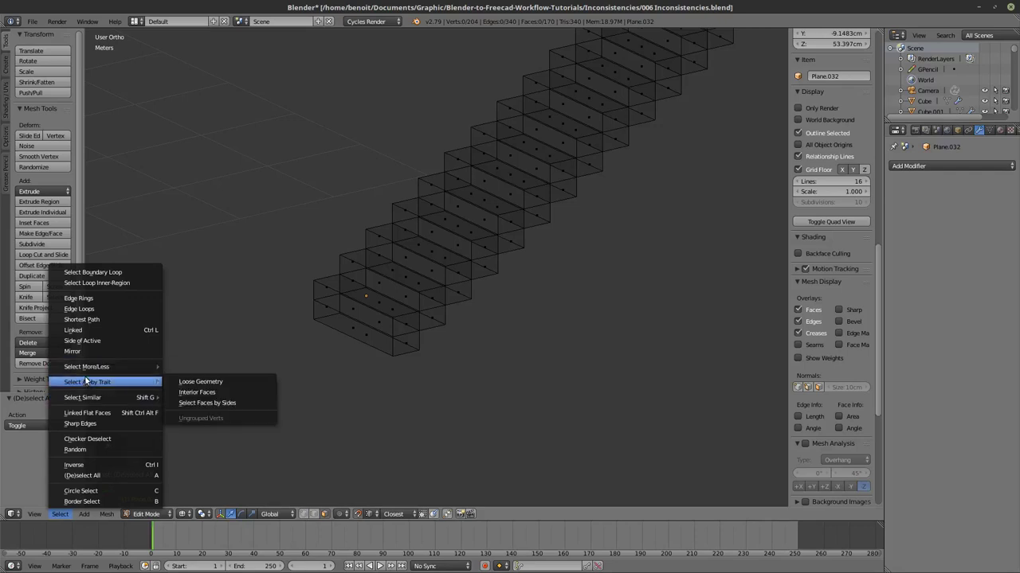
{"action": "left_click", "coordinate": [206, 392]}
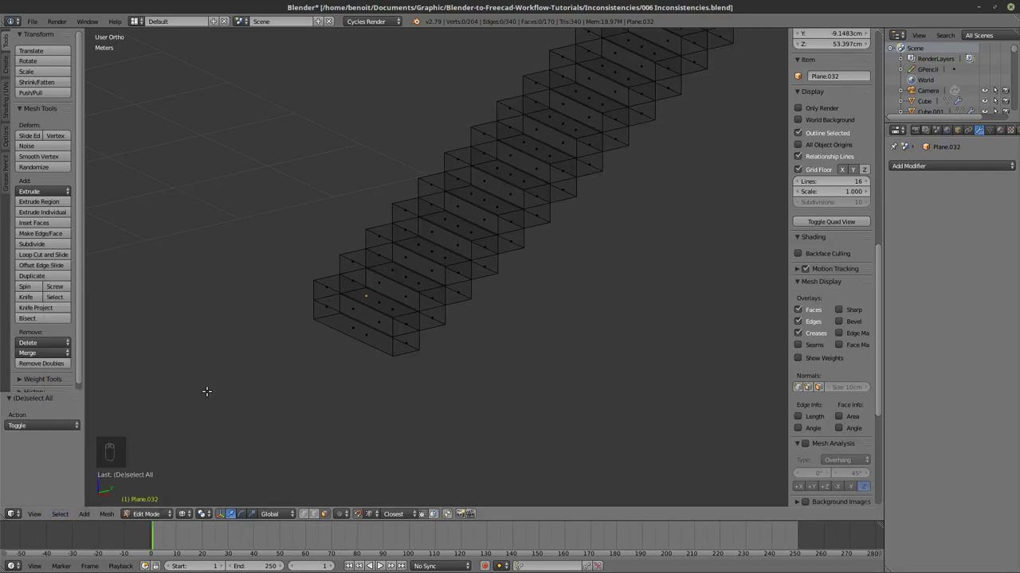
Step: Select the internal vertical face between the two lowest step blocks and retry the Interior Faces selection
{"action": "scroll", "coordinate": [417, 306], "scroll_direction": "up", "scroll_amount": 4}
{"action": "right_click", "coordinate": [314, 330]}
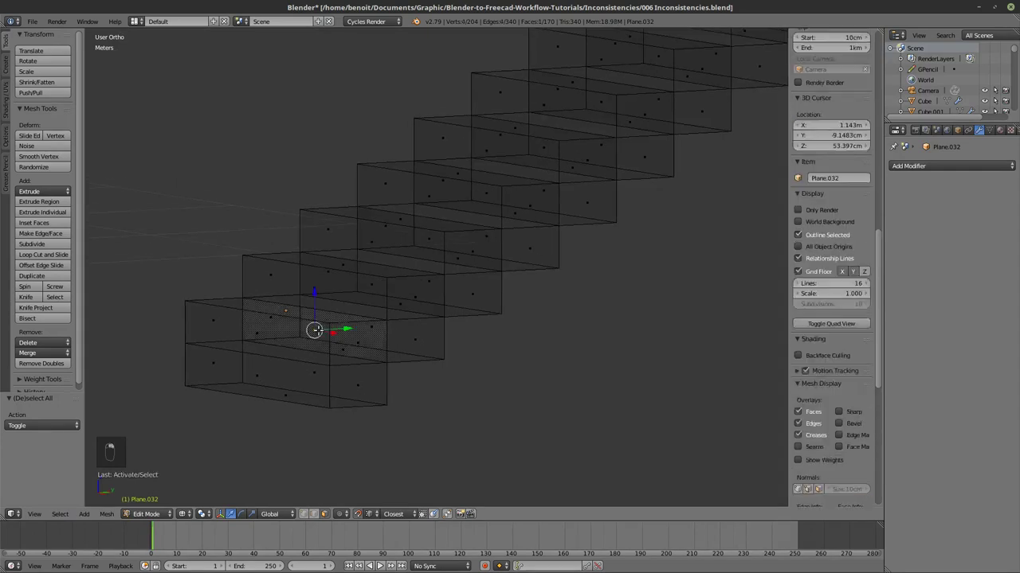
{"action": "key", "text": "z"}
{"action": "key", "text": "z"}
{"action": "key", "text": "z"}
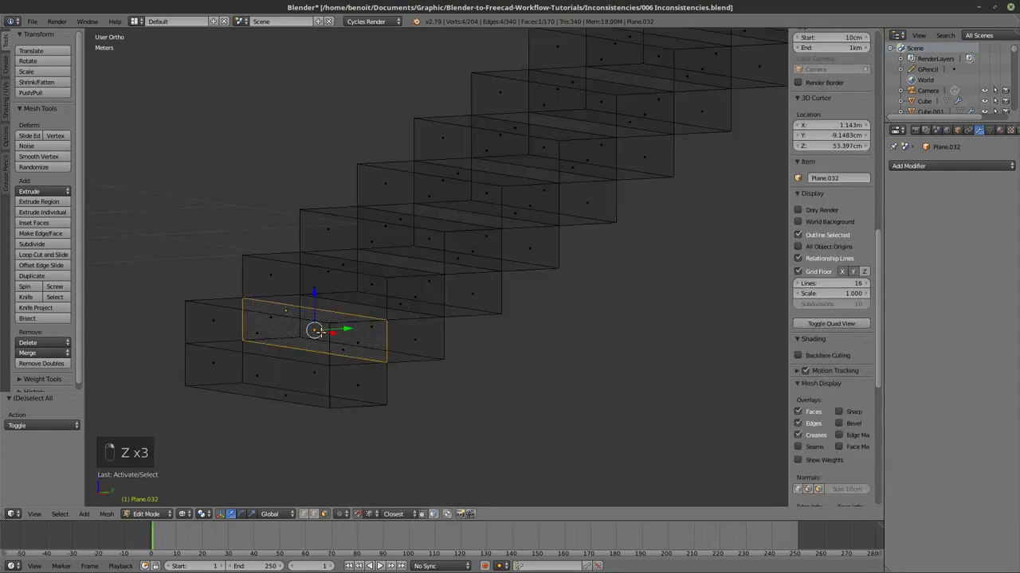
{"action": "left_click", "coordinate": [59, 514]}
{"action": "mouse_move", "coordinate": [91, 368]}
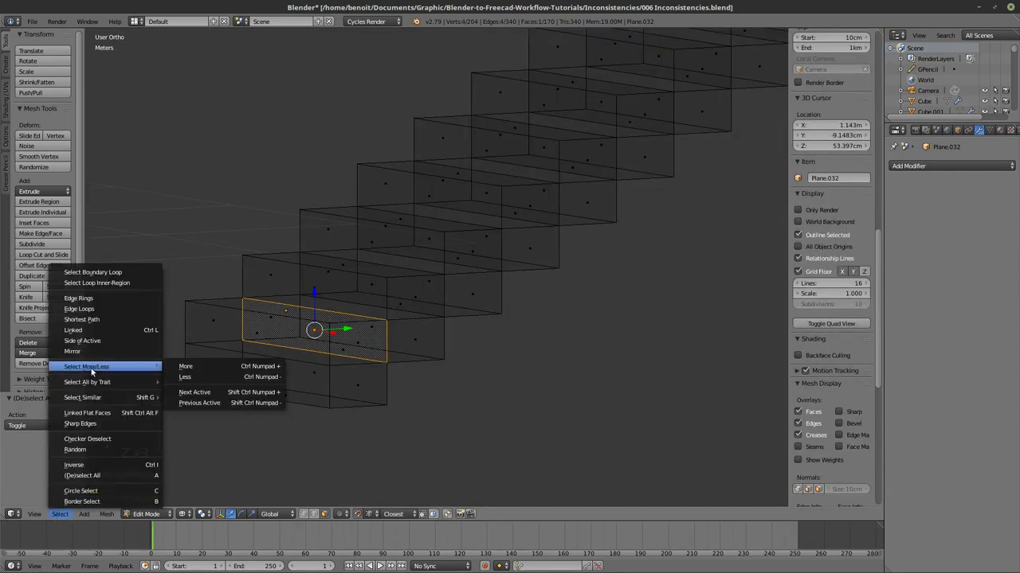
{"action": "mouse_move", "coordinate": [96, 399]}
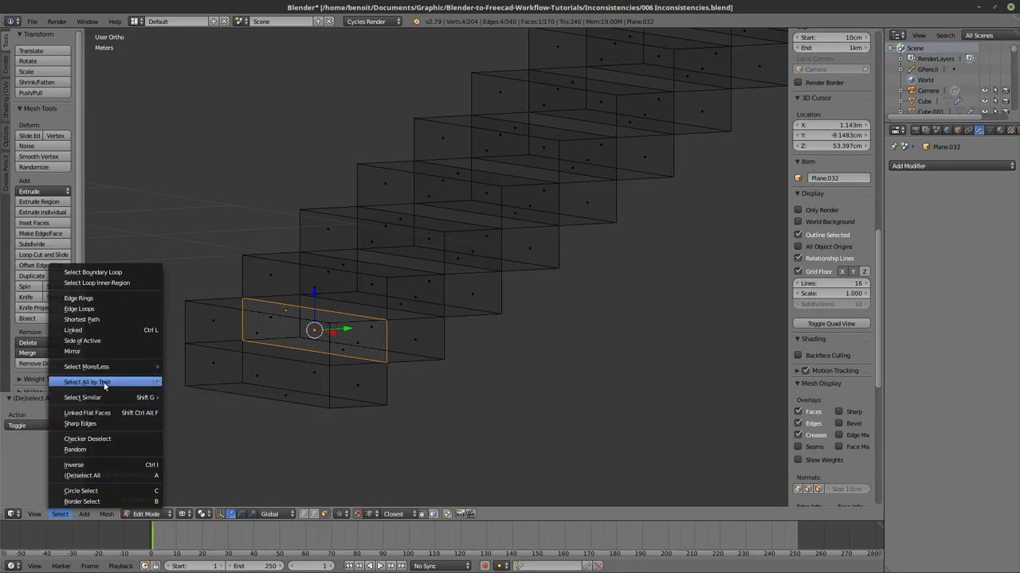
{"action": "left_click", "coordinate": [194, 393]}
{"action": "mouse_move", "coordinate": [408, 367]}
{"action": "middle_mouse_down"}
{"action": "mouse_move", "coordinate": [343, 363]}
{"action": "mouse_move", "coordinate": [395, 359]}
{"action": "middle_mouse_up"}
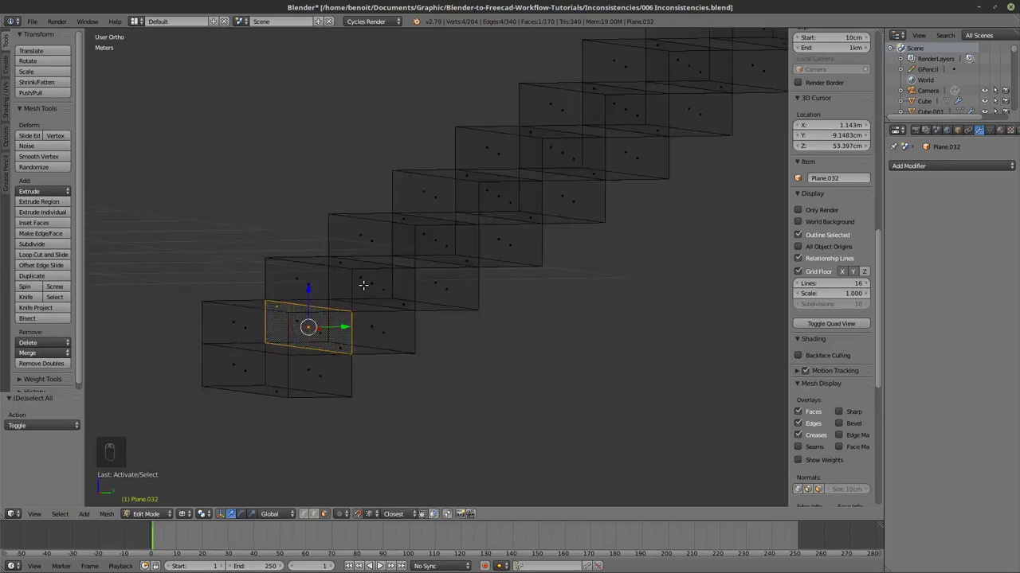
{"action": "left_click", "coordinate": [404, 277], "text": "ctrl"}
{"action": "key", "text": "ctrl+z"}
{"action": "right_click", "coordinate": [391, 284], "text": "shift"}
{"action": "key", "text": "ctrl+z"}
Step: Extend the selection with the internal vertical faces of the next four steps up the staircase
{"action": "middle_click_drag", "start_coordinate": [382, 285], "coordinate": [393, 308]}
{"action": "right_click", "coordinate": [372, 284], "text": "shift"}
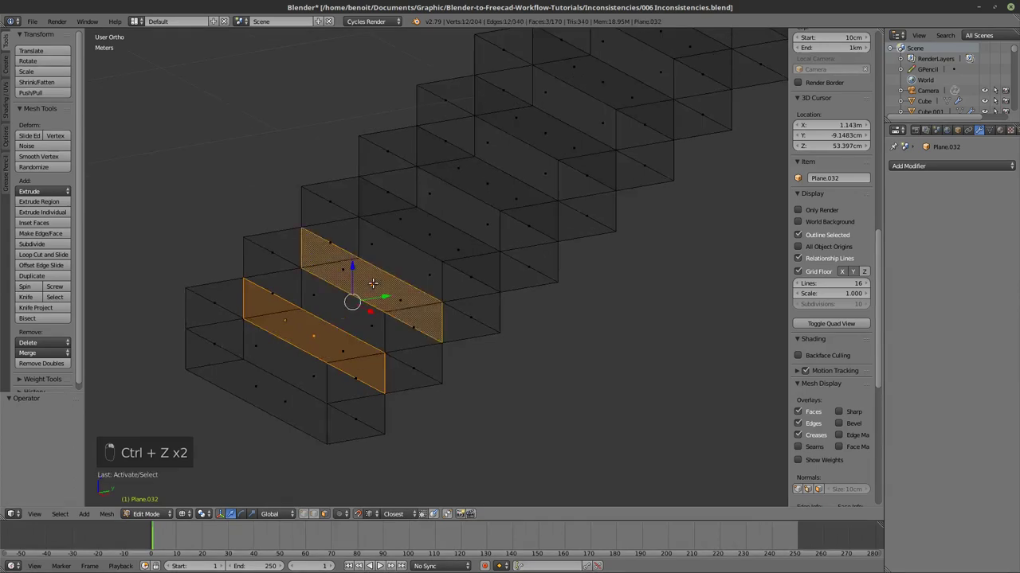
{"action": "middle_click_drag", "start_coordinate": [425, 245], "coordinate": [363, 299]}
{"action": "right_click", "coordinate": [363, 298], "text": "shift"}
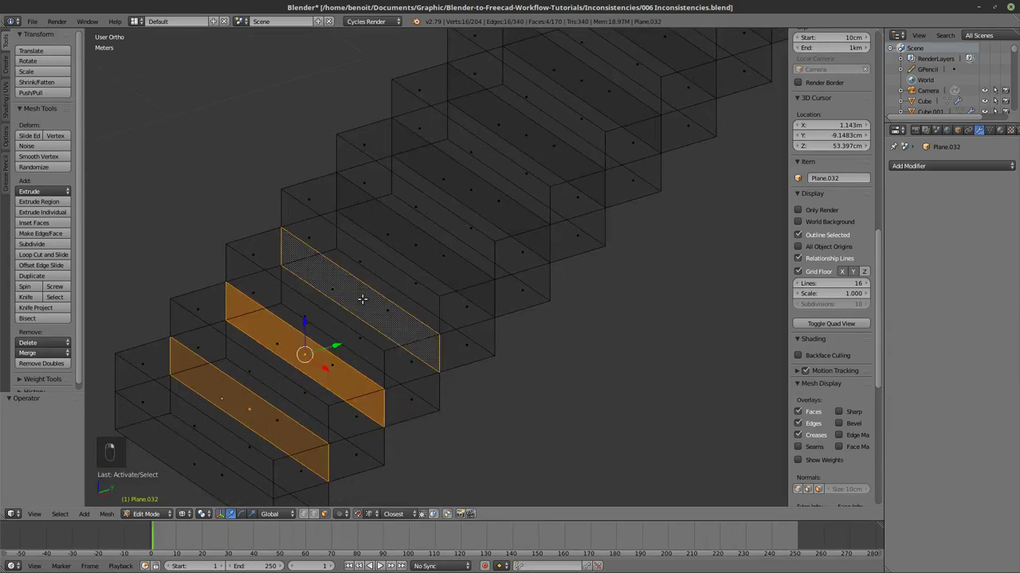
{"action": "right_click", "coordinate": [413, 236], "text": "shift"}
{"action": "right_click", "coordinate": [420, 244], "text": "shift"}
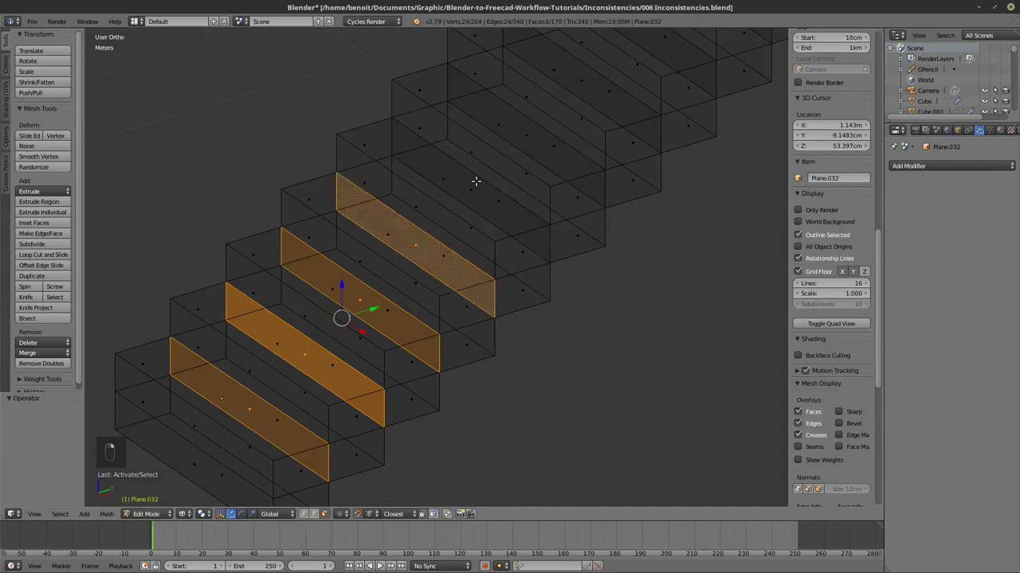
{"action": "right_click", "coordinate": [472, 193], "text": "shift"}
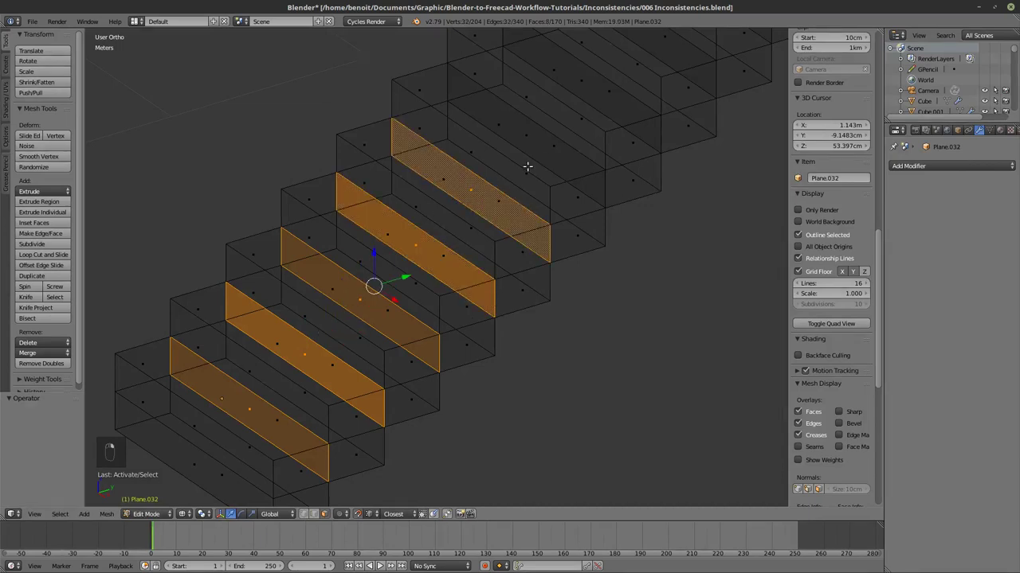
Step: Keep adding the internal vertical faces between successive step blocks to the selection, working further up towards the staircase's top
{"action": "scroll", "coordinate": [527, 166], "scroll_direction": "down", "scroll_amount": 4}
{"action": "scroll", "coordinate": [510, 175], "scroll_direction": "up", "scroll_amount": 4}
{"action": "middle_click_drag", "start_coordinate": [481, 212], "coordinate": [430, 267], "text": "shift"}
{"action": "middle_click_drag", "start_coordinate": [430, 267], "coordinate": [441, 286]}
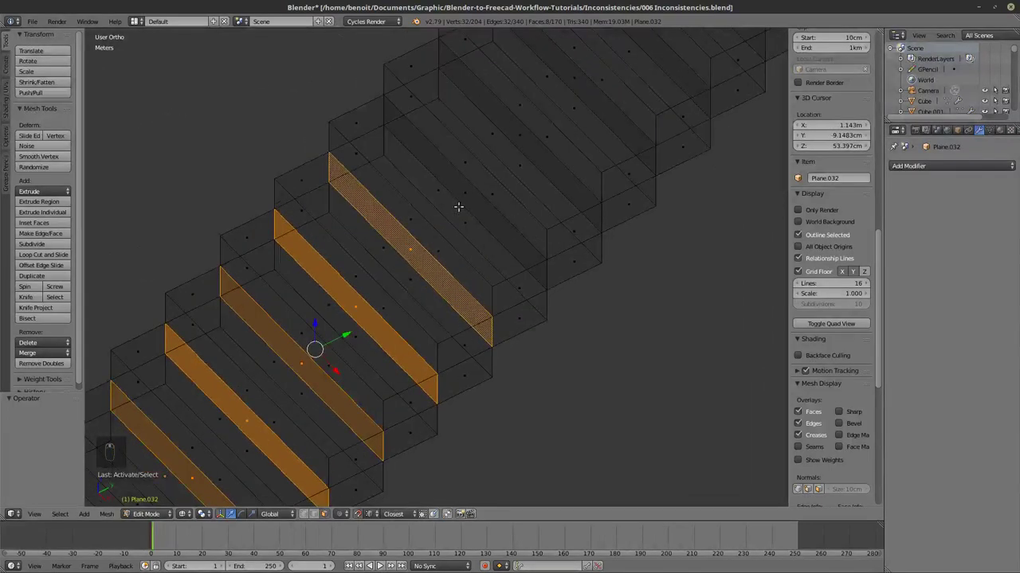
{"action": "right_click", "coordinate": [461, 192], "text": "shift"}
{"action": "right_click", "coordinate": [526, 141], "text": "shift"}
{"action": "mouse_move", "coordinate": [521, 136]}
{"action": "middle_mouse_down", "text": "shift"}
{"action": "mouse_move", "coordinate": [471, 237]}
{"action": "mouse_move", "coordinate": [498, 232]}
{"action": "mouse_move", "coordinate": [494, 221]}
{"action": "mouse_move", "coordinate": [478, 237]}
{"action": "middle_mouse_up", "text": "shift"}
{"action": "right_click", "coordinate": [476, 236], "text": "shift"}
{"action": "right_click", "coordinate": [532, 180], "text": "shift"}
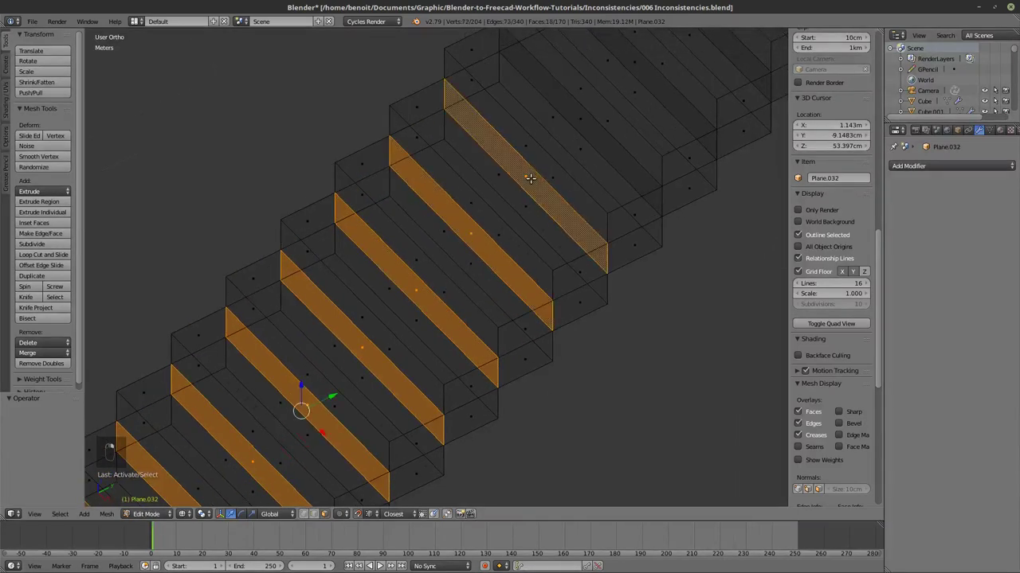
{"action": "right_click", "coordinate": [580, 118], "text": "shift"}
{"action": "middle_click_drag", "start_coordinate": [579, 119], "coordinate": [462, 247], "text": "shift"}
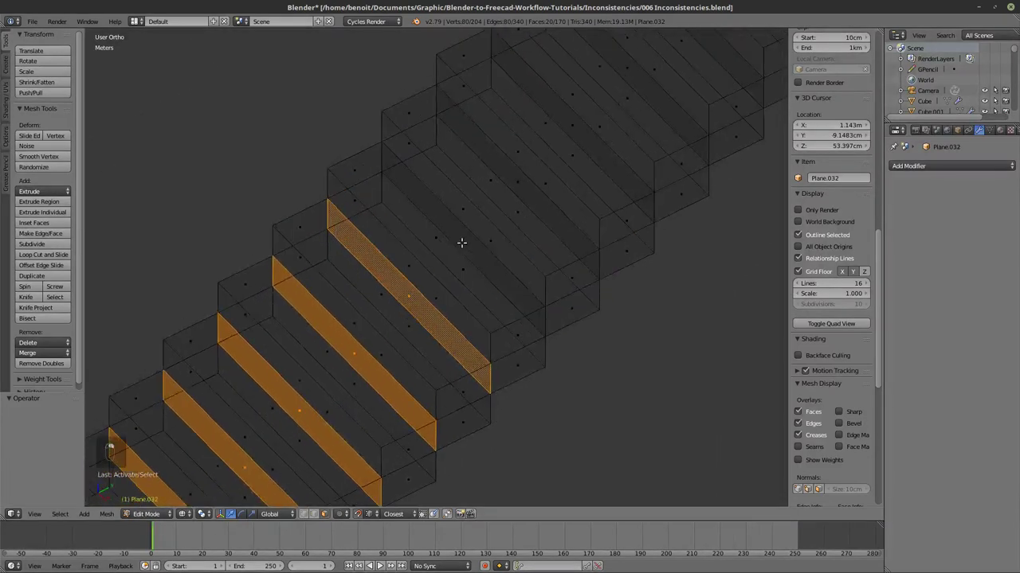
{"action": "right_click", "coordinate": [520, 210], "text": "shift"}
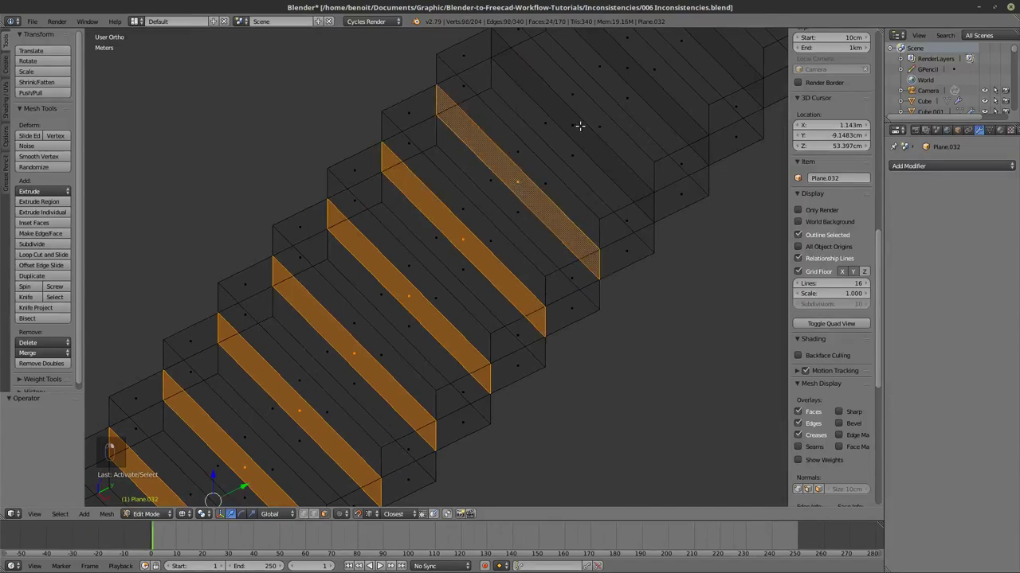
Step: Select the entire staircase mesh and remove its doubled vertices
{"action": "scroll", "coordinate": [575, 126], "scroll_direction": "down", "scroll_amount": 5}
{"action": "key", "text": "a"}
{"action": "key", "text": "a"}
{"action": "scroll", "coordinate": [514, 269], "scroll_direction": "up", "scroll_amount": 2}
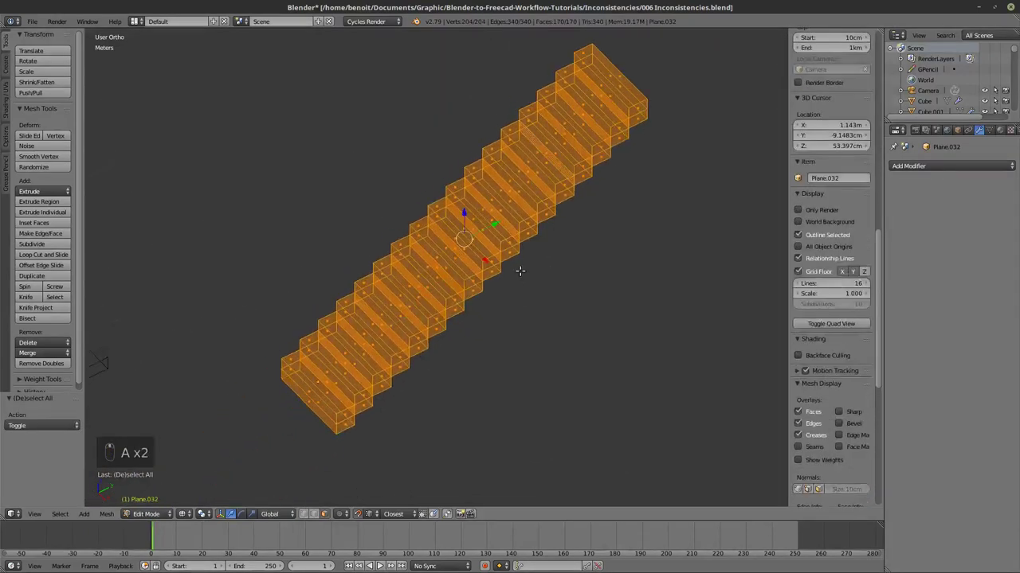
{"action": "scroll", "coordinate": [510, 266], "scroll_direction": "down", "scroll_amount": 1}
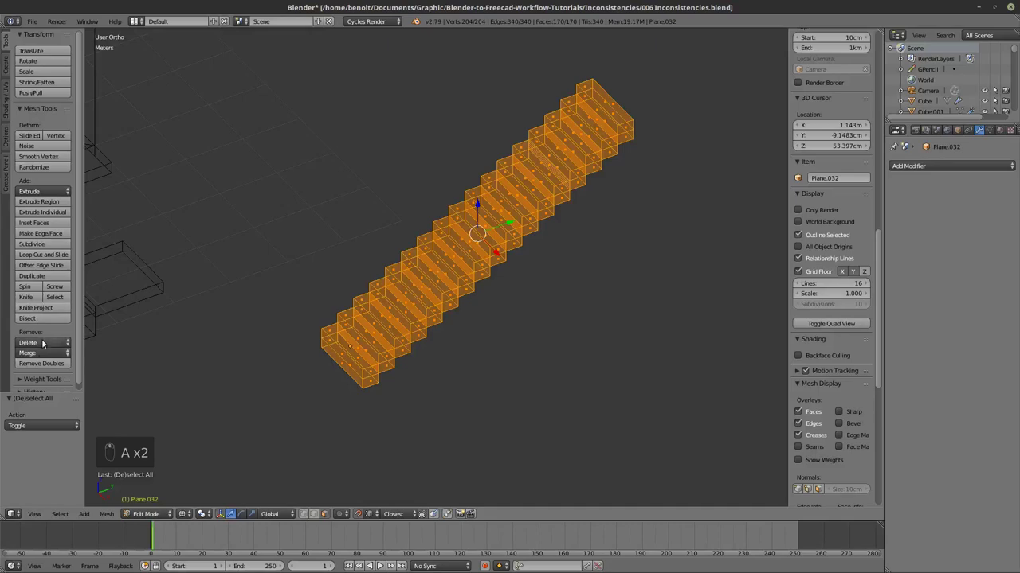
{"action": "left_click", "coordinate": [36, 364]}
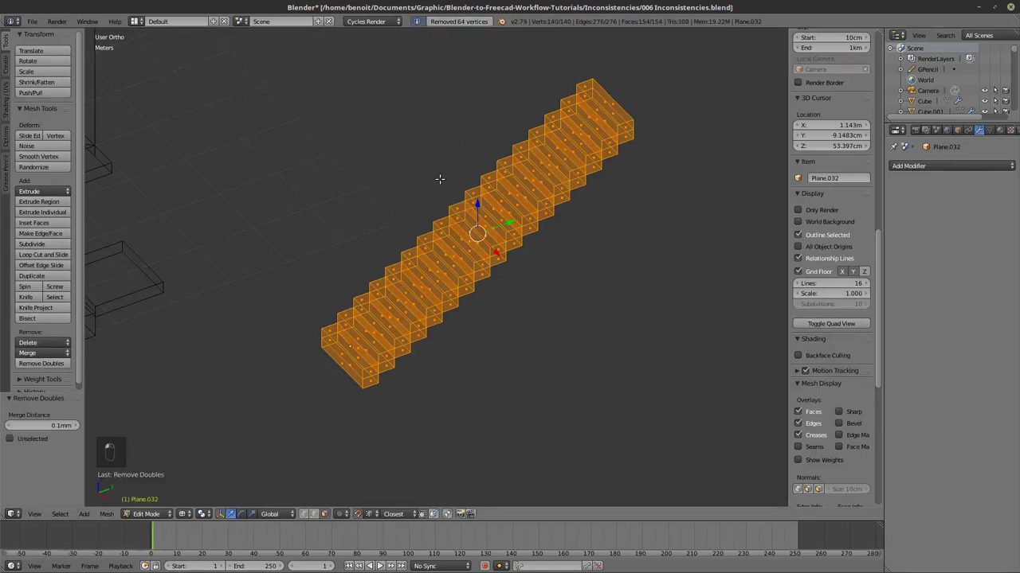
Step: Select the internal vertical face between the lowest step blocks of the merged mesh, then select all Interior Faces by trait
{"action": "middle_click_drag", "start_coordinate": [493, 269], "coordinate": [527, 259]}
{"action": "scroll", "coordinate": [427, 380], "scroll_direction": "up", "scroll_amount": 2}
{"action": "middle_click_drag", "start_coordinate": [428, 381], "coordinate": [311, 430]}
{"action": "key", "text": "Tab"}
{"action": "key", "text": "Tab"}
{"action": "scroll", "coordinate": [326, 413], "scroll_direction": "up", "scroll_amount": 3}
{"action": "key", "text": "z"}
{"action": "key", "text": "z"}
{"action": "right_click", "coordinate": [358, 331]}
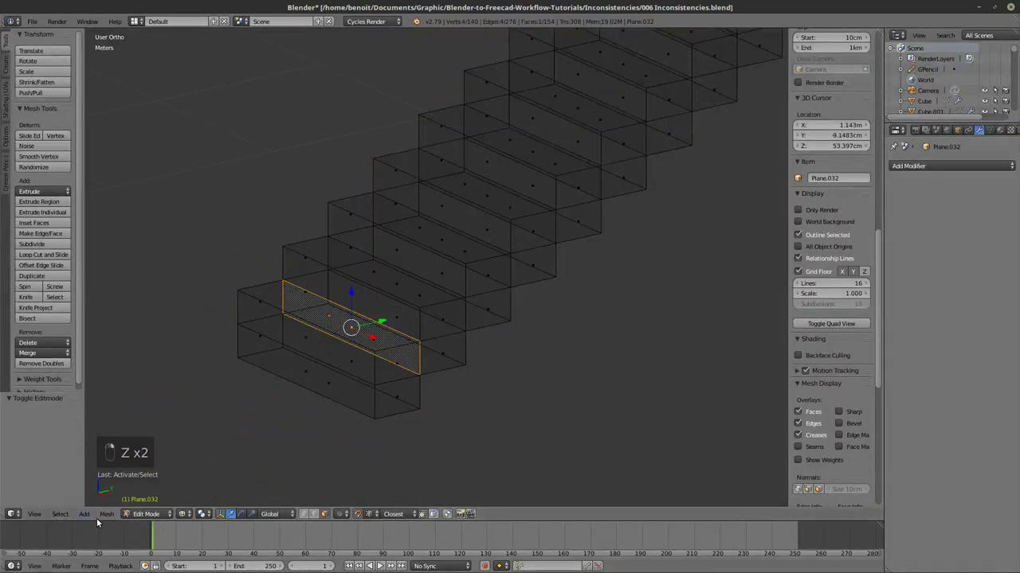
{"action": "left_click", "coordinate": [54, 512]}
{"action": "mouse_move", "coordinate": [101, 396]}
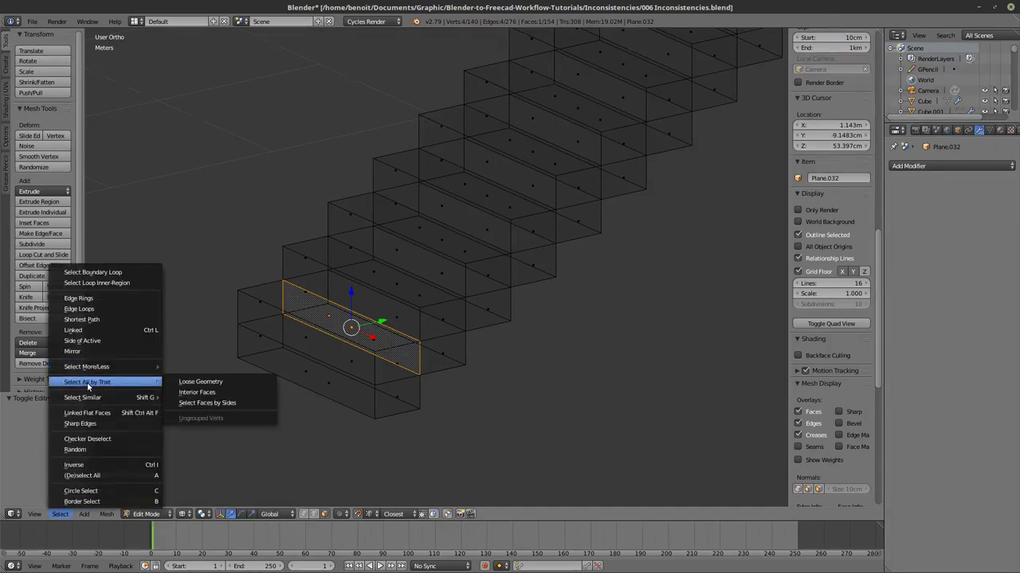
{"action": "left_click", "coordinate": [199, 392]}
{"action": "scroll", "coordinate": [390, 335], "scroll_direction": "down", "scroll_amount": 5}
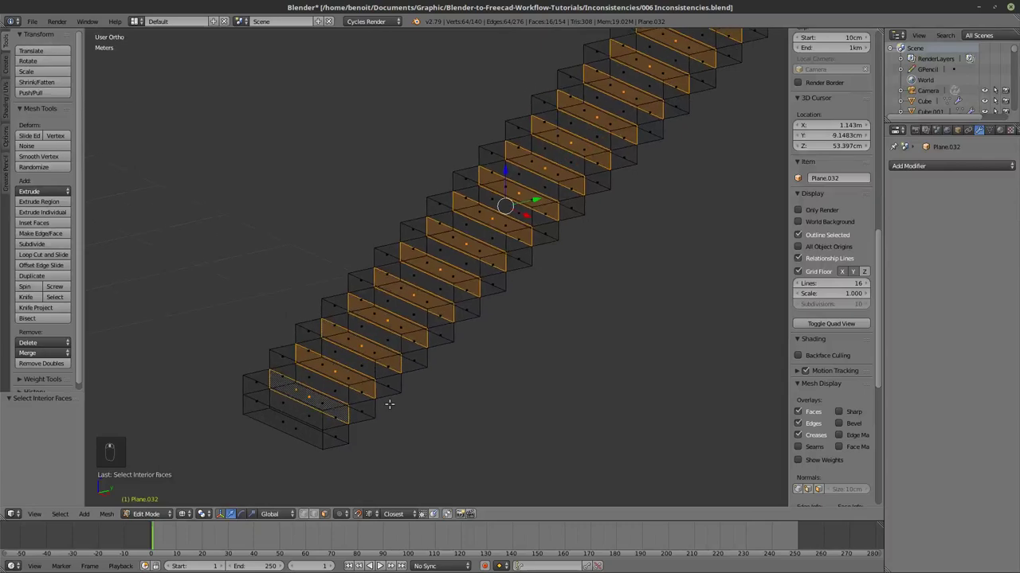
Step: Delete the selected interior faces from the staircase and return to Object Mode
{"action": "scroll", "coordinate": [417, 369], "scroll_direction": "up", "scroll_amount": 2}
{"action": "key", "text": "x"}
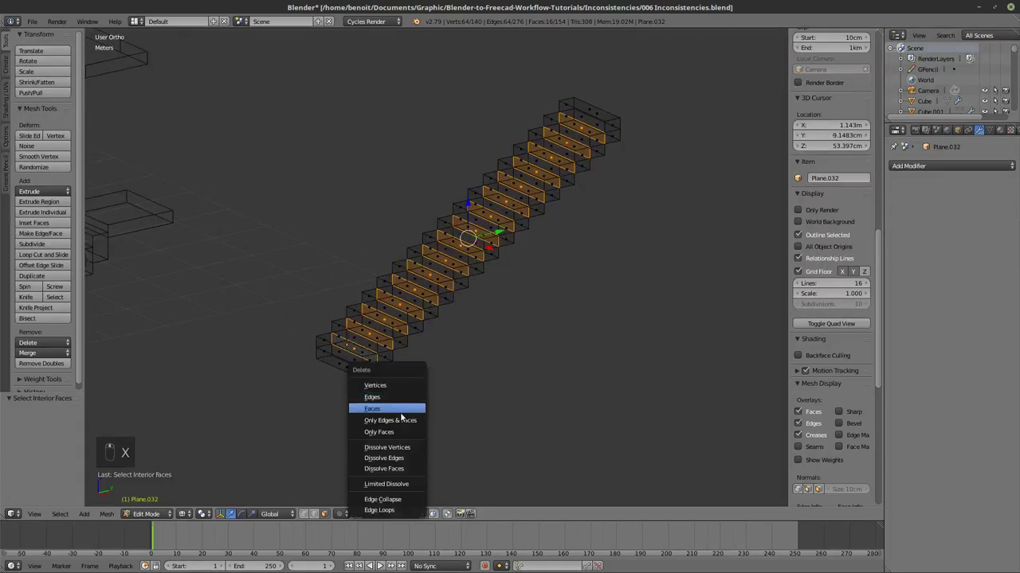
{"action": "left_click", "coordinate": [392, 413]}
{"action": "scroll", "coordinate": [383, 358], "scroll_direction": "up", "scroll_amount": 2}
{"action": "mouse_move", "coordinate": [371, 353]}
{"action": "middle_mouse_down"}
{"action": "mouse_move", "coordinate": [360, 324]}
{"action": "mouse_move", "coordinate": [365, 350]}
{"action": "middle_mouse_up"}
{"action": "scroll", "coordinate": [359, 323], "scroll_direction": "up", "scroll_amount": 3}
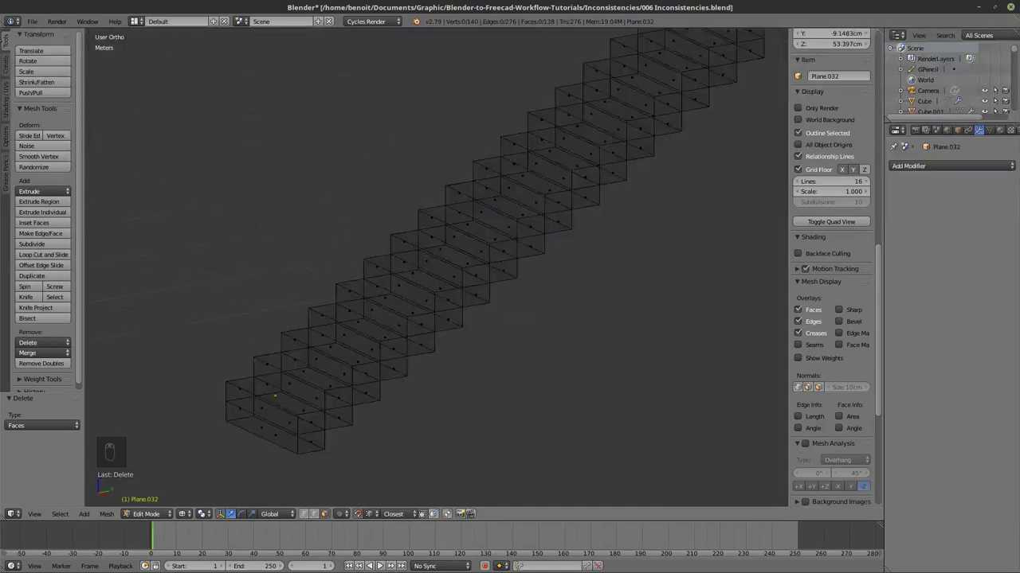
{"action": "key", "text": "Tab"}
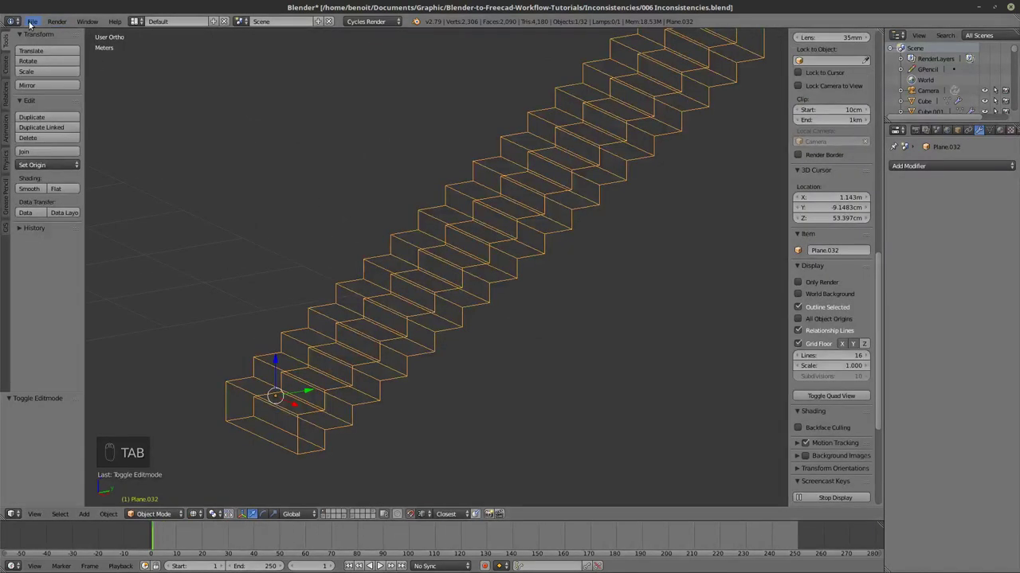
Step: Export the cleaned staircase as OBJ, overwriting 006 Inconsistencies.obj in the Inconsistencies folder
{"action": "left_click", "coordinate": [30, 24]}
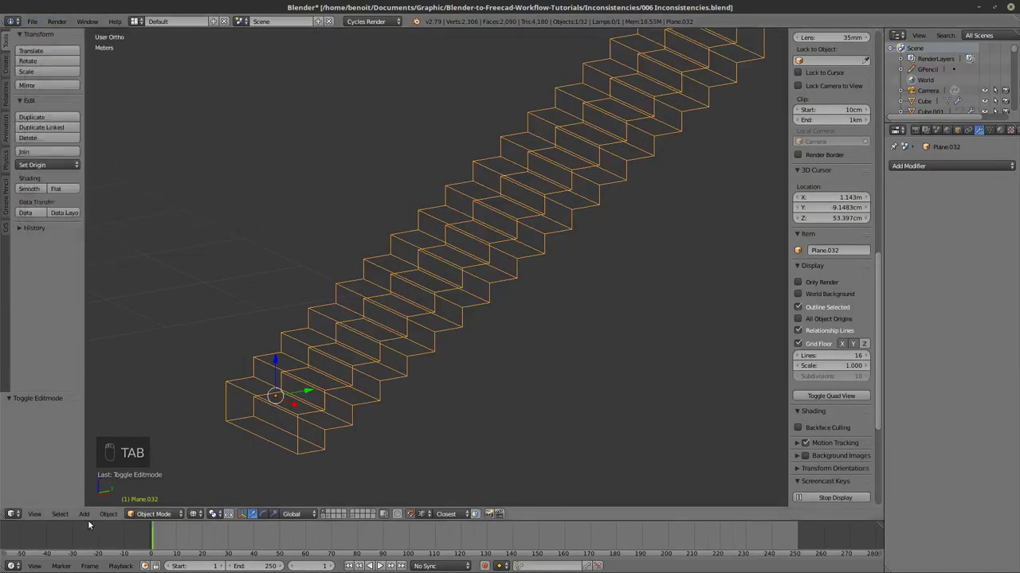
{"action": "left_click", "coordinate": [32, 20]}
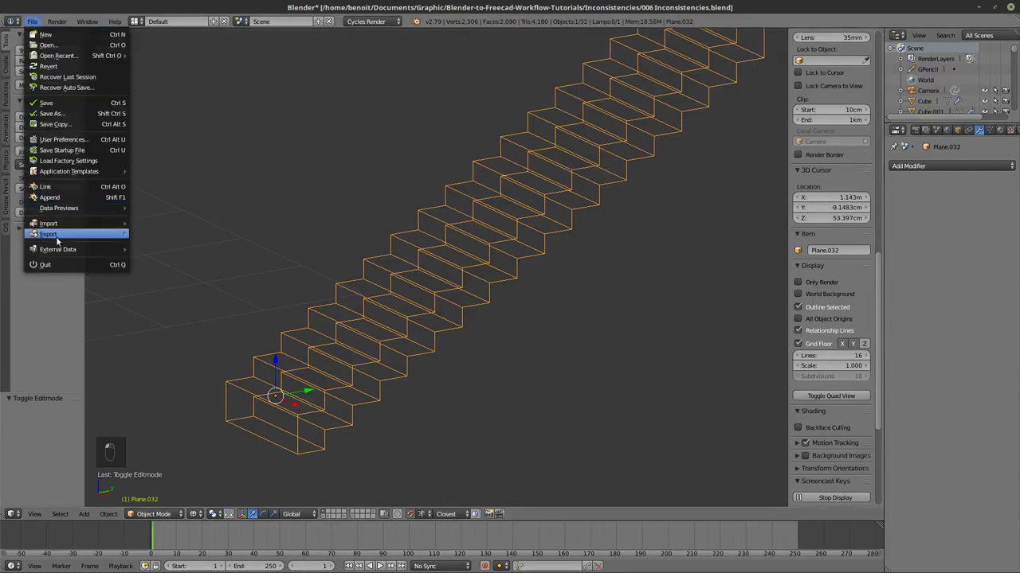
{"action": "mouse_move", "coordinate": [57, 238]}
{"action": "left_click", "coordinate": [191, 293]}
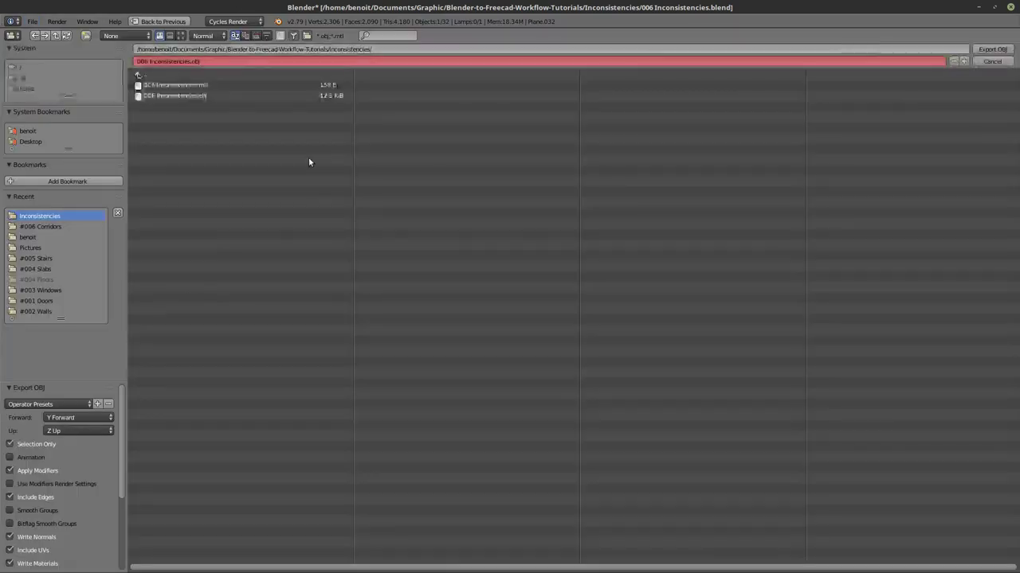
{"action": "left_click", "coordinate": [213, 97]}
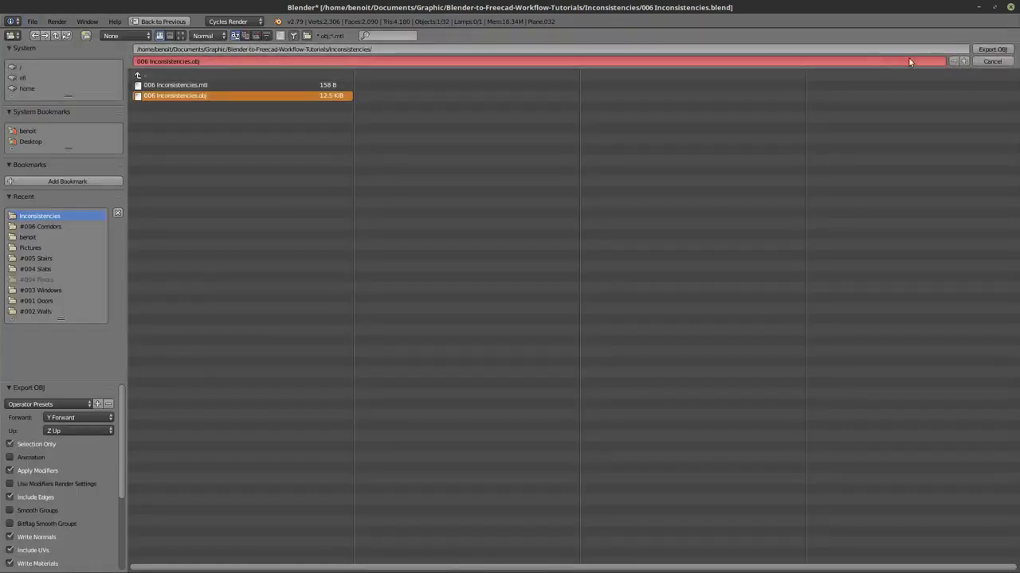
{"action": "left_click", "coordinate": [1000, 49]}
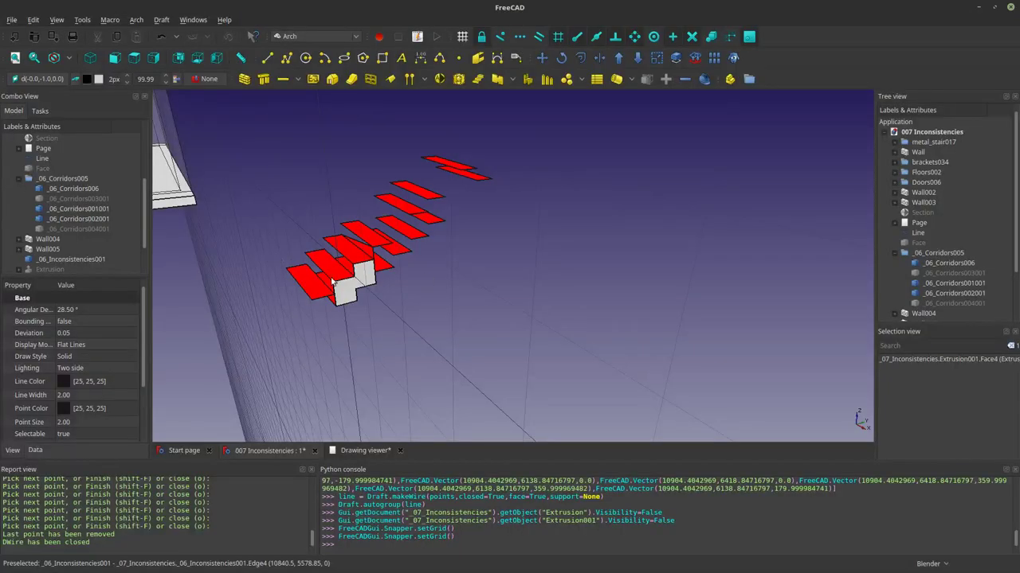
{"action": "scroll", "coordinate": [333, 283], "scroll_direction": "down", "scroll_amount": 2}
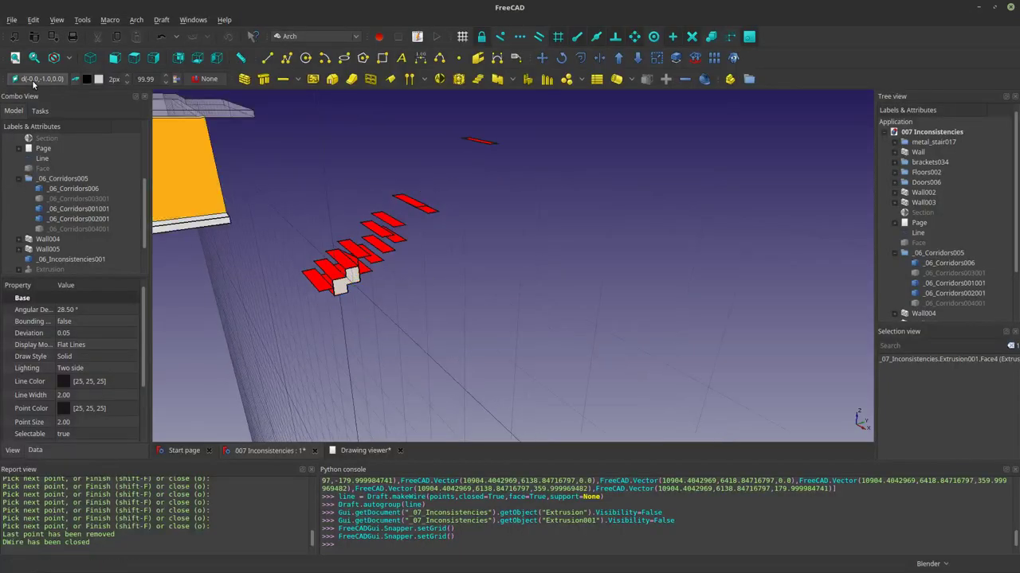
{"action": "left_click", "coordinate": [16, 36]}
{"action": "left_click", "coordinate": [16, 35]}
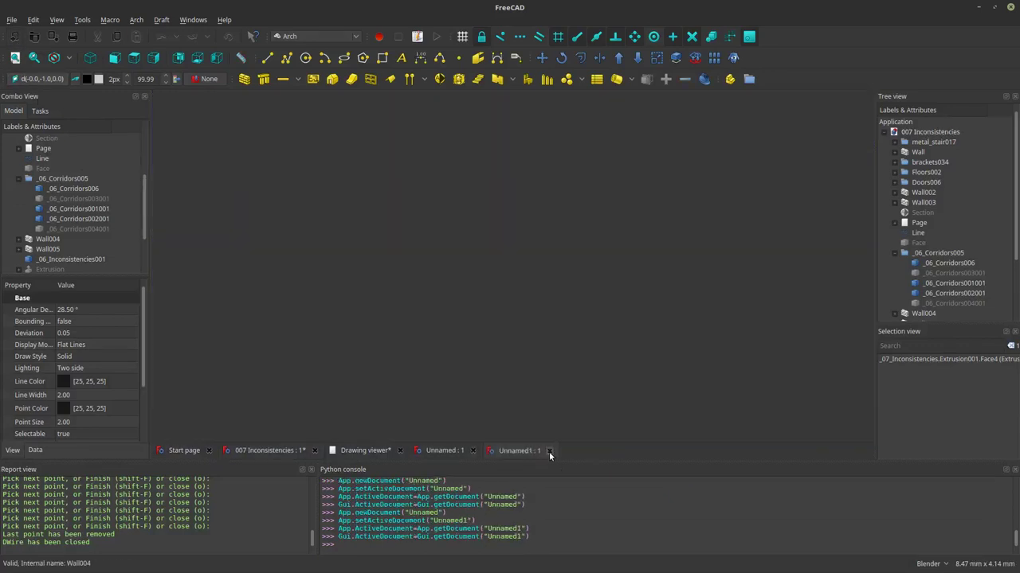
{"action": "left_click", "coordinate": [549, 450]}
{"action": "left_click", "coordinate": [472, 450]}
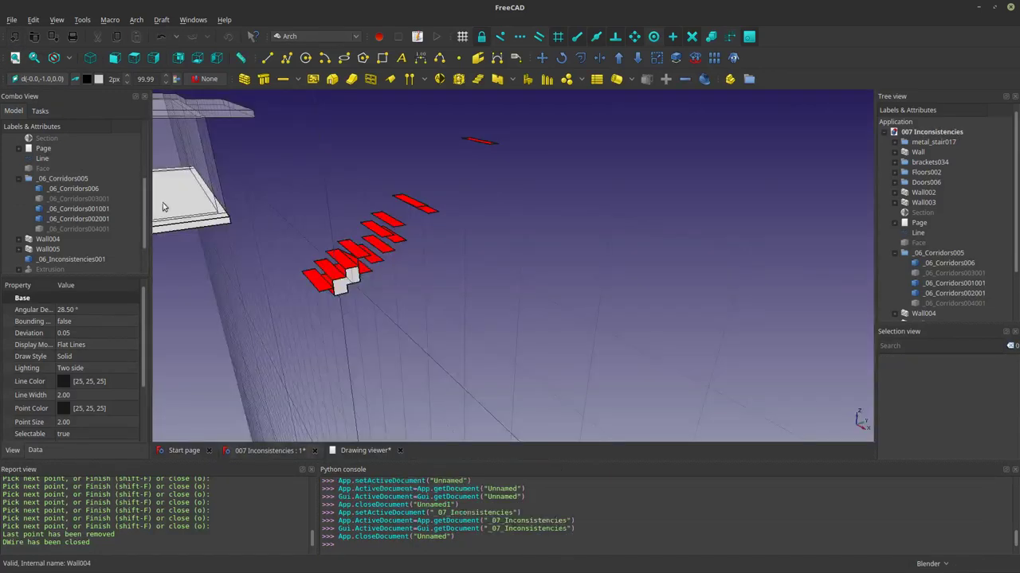
Step: In FreeCAD's 007 Inconsistencies document, set the working plane to XY (top)
{"action": "left_click", "coordinate": [25, 79]}
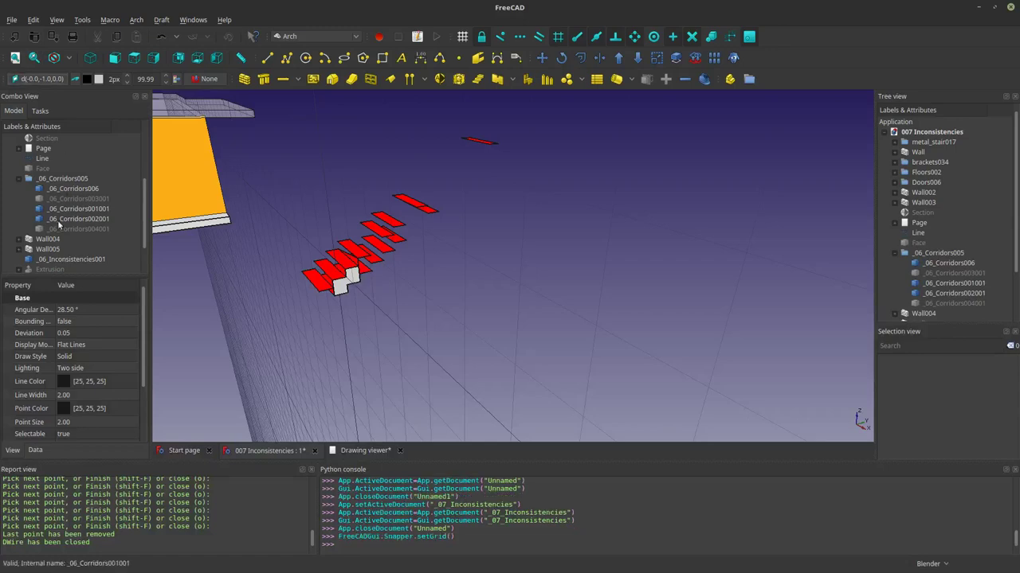
{"action": "left_click", "coordinate": [42, 80]}
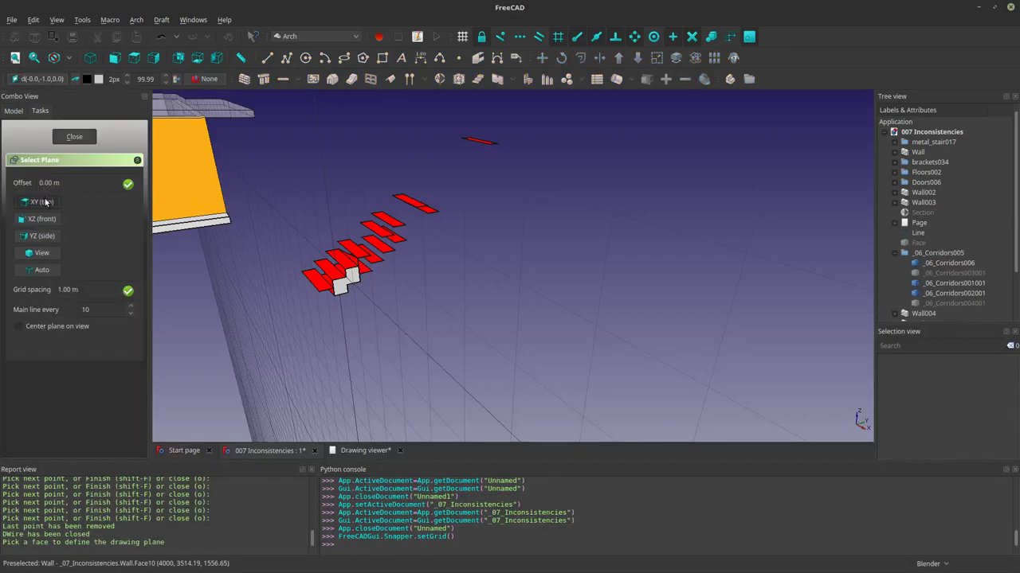
{"action": "left_click", "coordinate": [40, 202]}
{"action": "scroll", "coordinate": [59, 242], "scroll_direction": "down", "scroll_amount": 1}
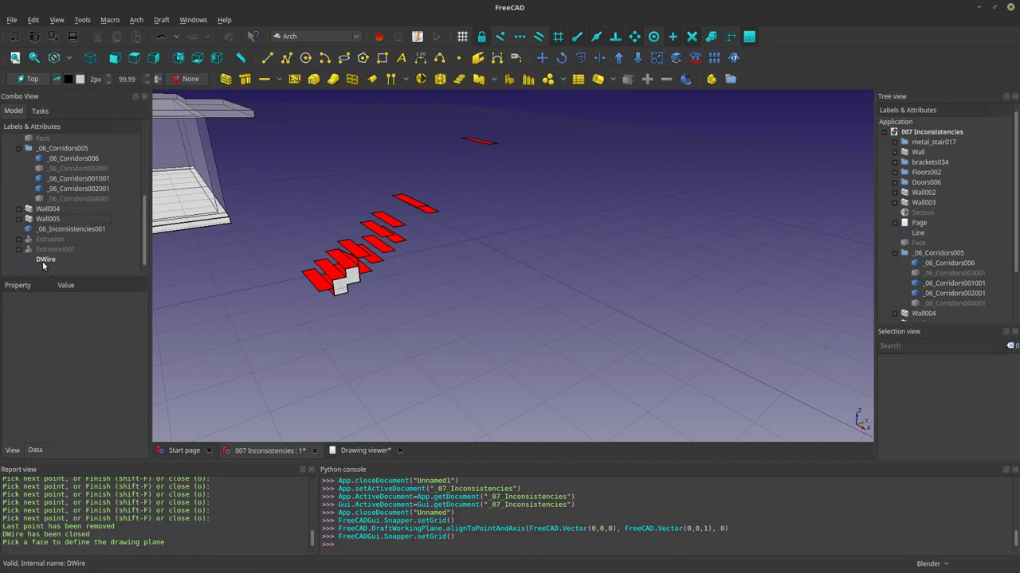
Step: Delete the DWire, both extrusions with their base faces, and the old broken _06_Inconsistencies001 staircase from the document
{"action": "left_click", "coordinate": [44, 261]}
{"action": "key", "text": "Delete"}
{"action": "left_click", "coordinate": [47, 263]}
{"action": "key", "text": "Delete"}
{"action": "left_click", "coordinate": [43, 252]}
{"action": "key", "text": "Delete"}
{"action": "left_click", "coordinate": [43, 255]}
{"action": "key", "text": "Delete"}
{"action": "left_click", "coordinate": [43, 256]}
{"action": "key", "text": "Delete"}
{"action": "left_click", "coordinate": [37, 259]}
{"action": "key", "text": "Delete"}
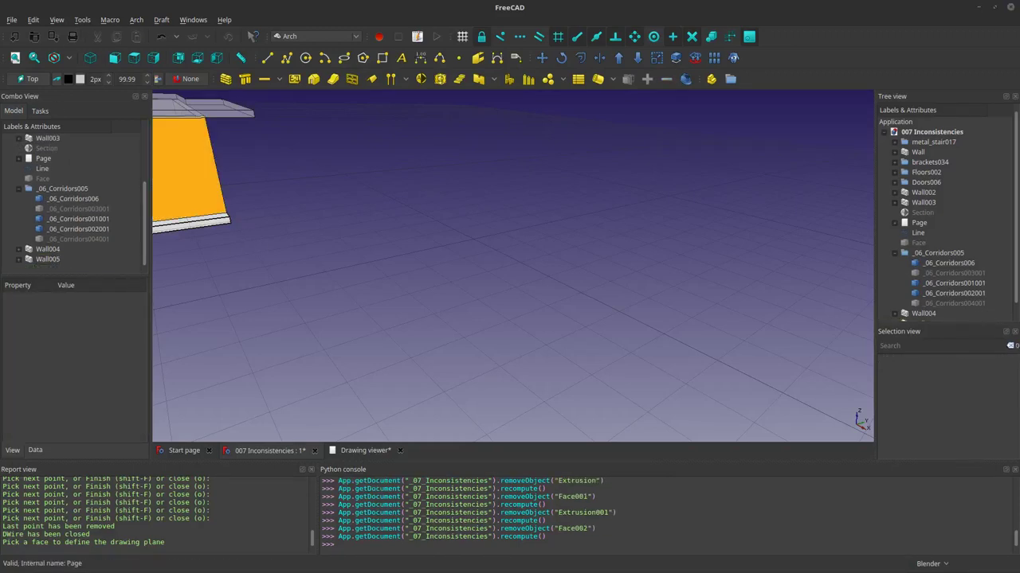
Step: Import 006 Inconsistencies.obj into the document as an Alias Mesh
{"action": "left_click_drag", "start_coordinate": [356, 287], "coordinate": [335, 272]}
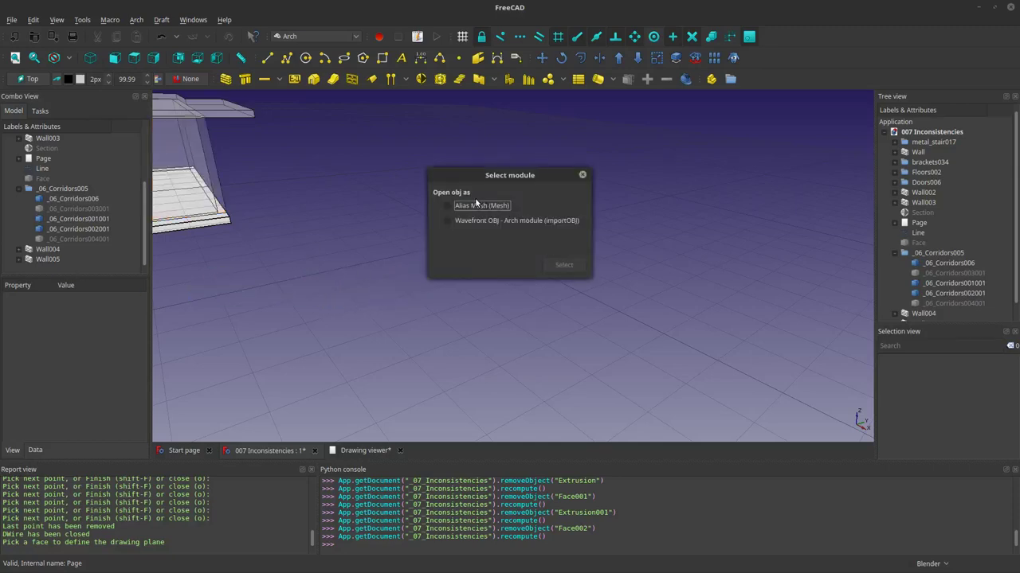
{"action": "left_click", "coordinate": [564, 265]}
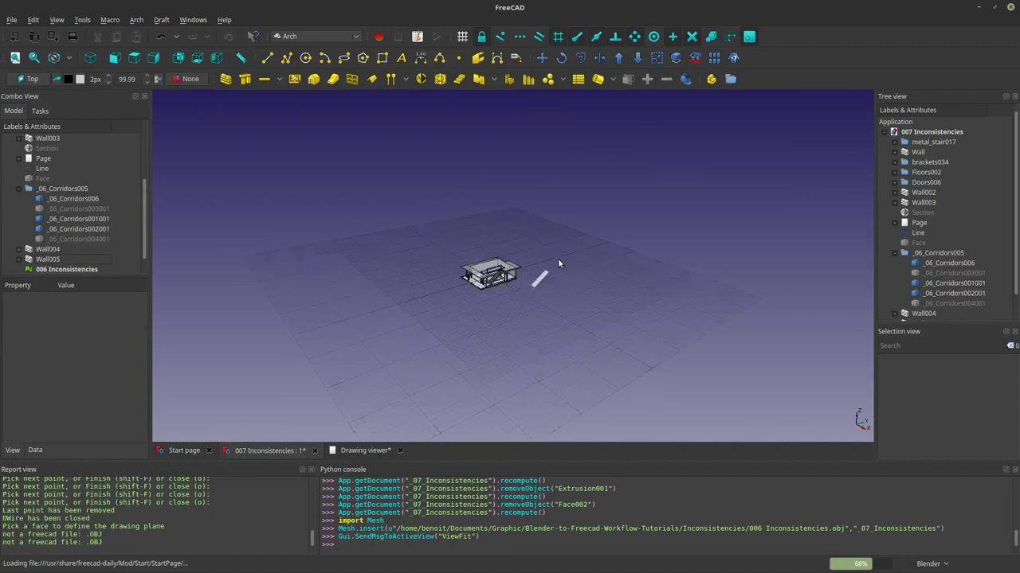
{"action": "middle_click_drag", "start_coordinate": [510, 322], "coordinate": [496, 285]}
{"action": "scroll", "coordinate": [97, 263], "scroll_direction": "down", "scroll_amount": 1}
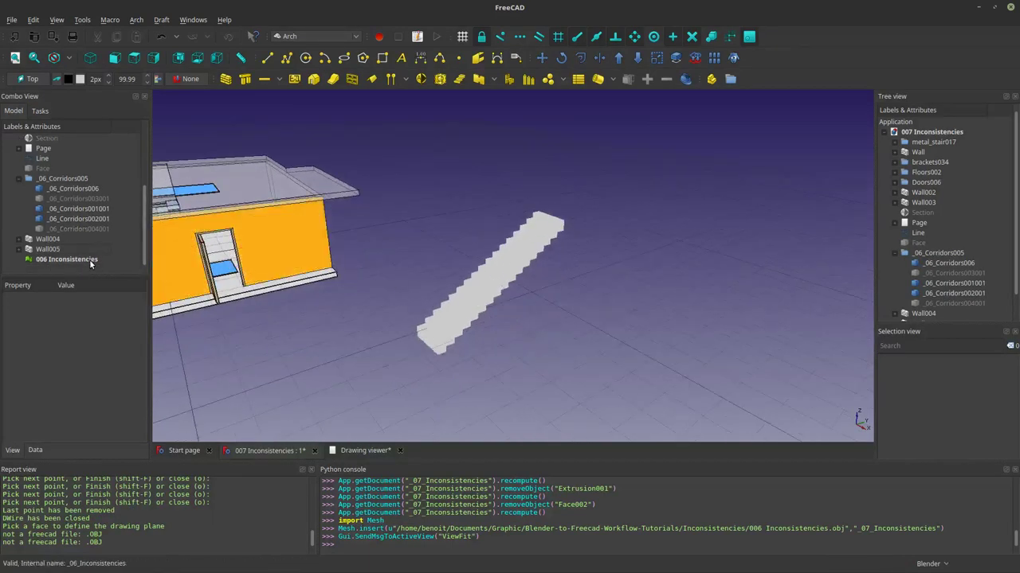
Step: Convert the imported 006 Inconsistencies mesh to a shape and delete the original mesh object
{"action": "left_click", "coordinate": [92, 261]}
{"action": "left_click", "coordinate": [137, 19]}
{"action": "mouse_move", "coordinate": [159, 33]}
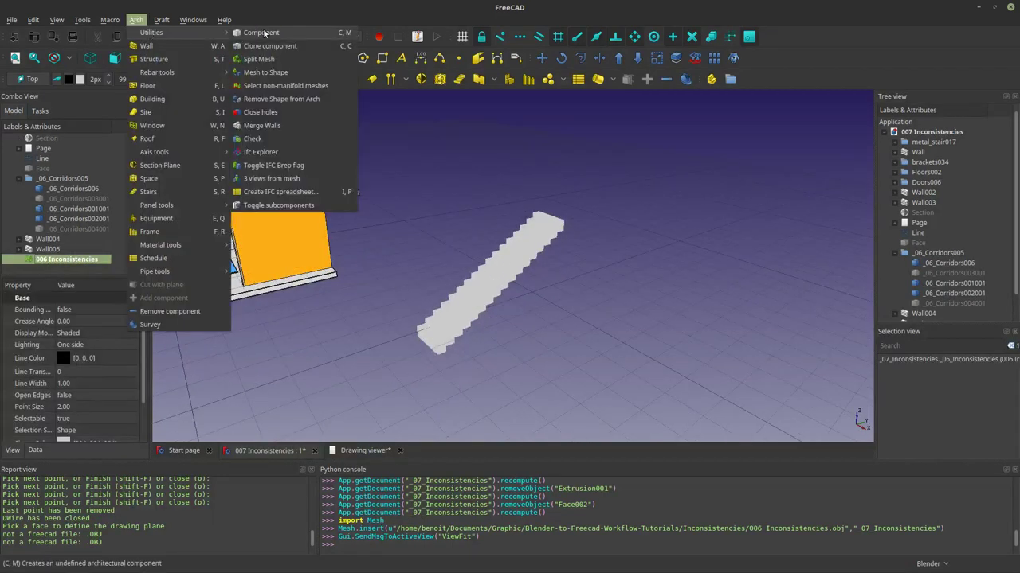
{"action": "left_click", "coordinate": [258, 73]}
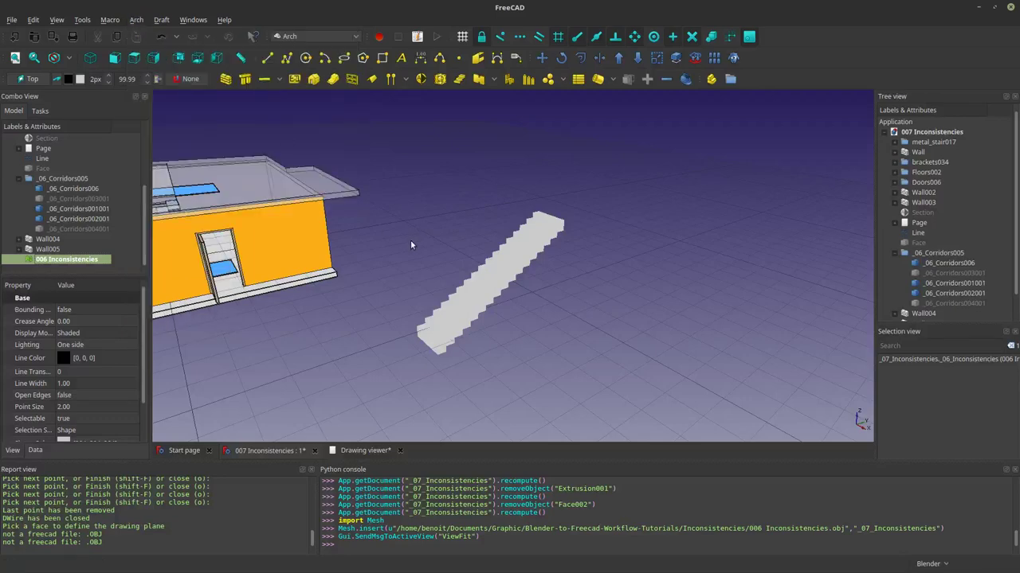
{"action": "scroll", "coordinate": [541, 267], "scroll_direction": "up", "scroll_amount": 3}
{"action": "middle_click_drag", "start_coordinate": [541, 267], "coordinate": [620, 213]}
{"action": "scroll", "coordinate": [538, 256], "scroll_direction": "up", "scroll_amount": 3}
{"action": "scroll", "coordinate": [620, 212], "scroll_direction": "down", "scroll_amount": 3}
{"action": "right_click", "coordinate": [110, 268]}
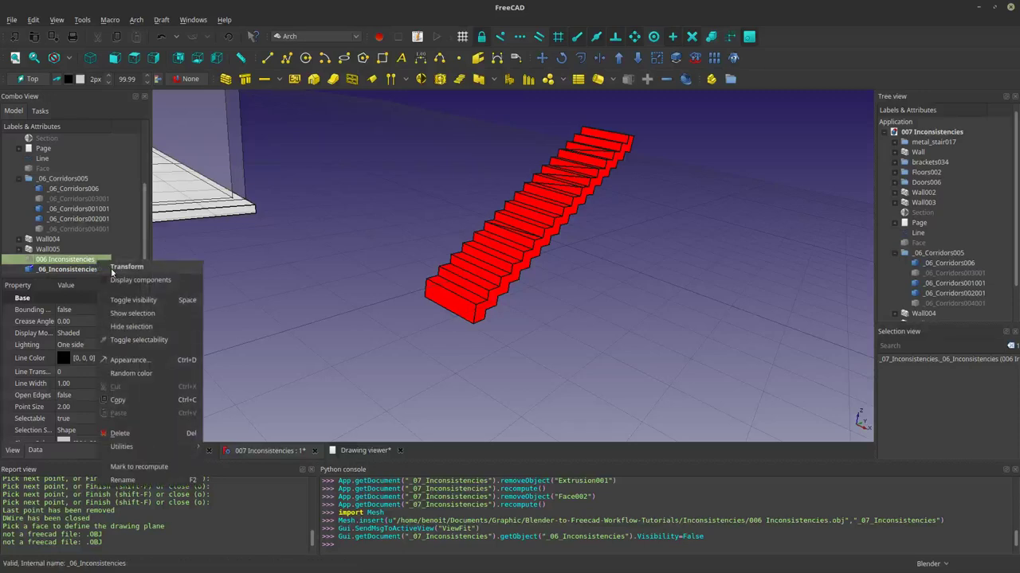
{"action": "left_click", "coordinate": [120, 433]}
Step: Examine the converted staircase's treads, risers and stepped side from several angles for leftover inconsistencies
{"action": "middle_click_drag", "start_coordinate": [348, 322], "coordinate": [676, 108]}
{"action": "scroll", "coordinate": [557, 255], "scroll_direction": "up", "scroll_amount": 3}
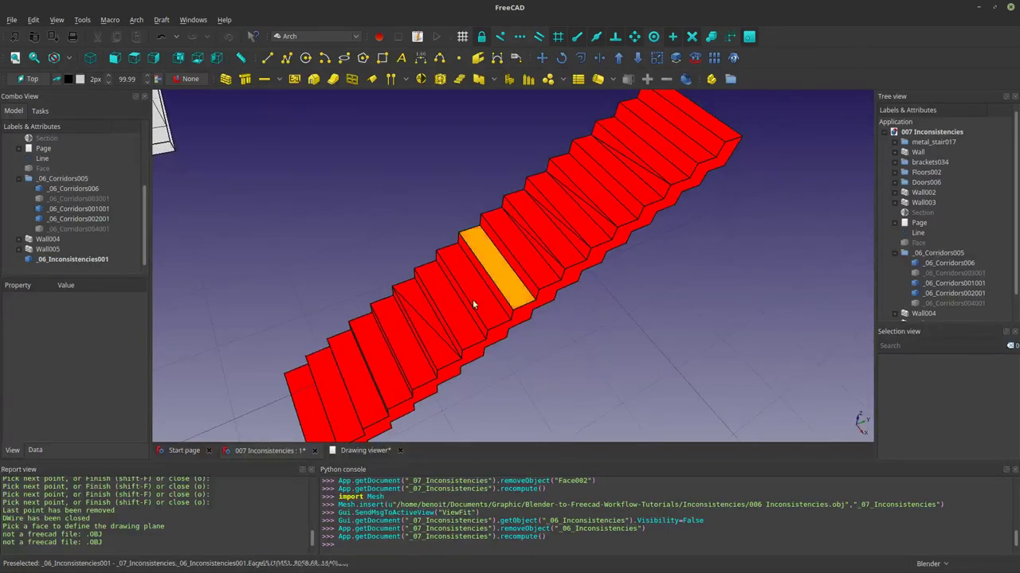
{"action": "scroll", "coordinate": [459, 332], "scroll_direction": "down", "scroll_amount": 4}
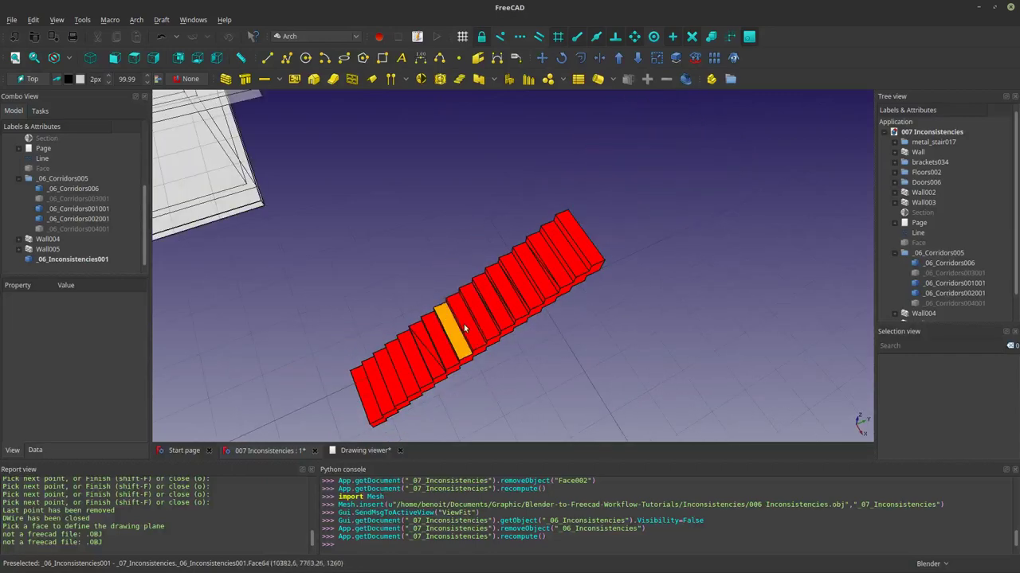
{"action": "middle_click_drag", "start_coordinate": [491, 301], "coordinate": [568, 152]}
{"action": "scroll", "coordinate": [553, 233], "scroll_direction": "up", "scroll_amount": 5}
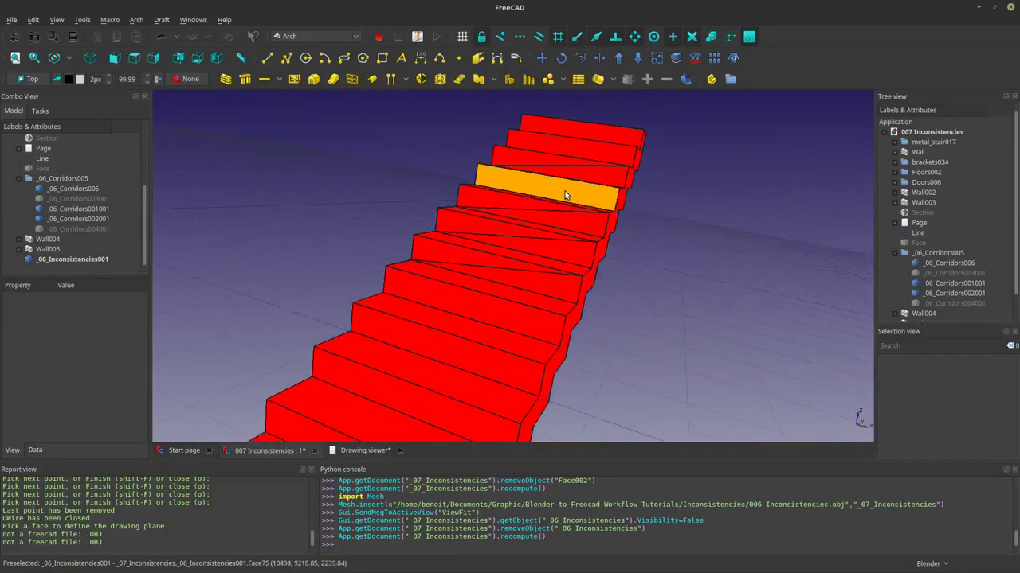
{"action": "scroll", "coordinate": [553, 232], "scroll_direction": "down", "scroll_amount": 5}
{"action": "middle_click_drag", "start_coordinate": [552, 232], "coordinate": [464, 305]}
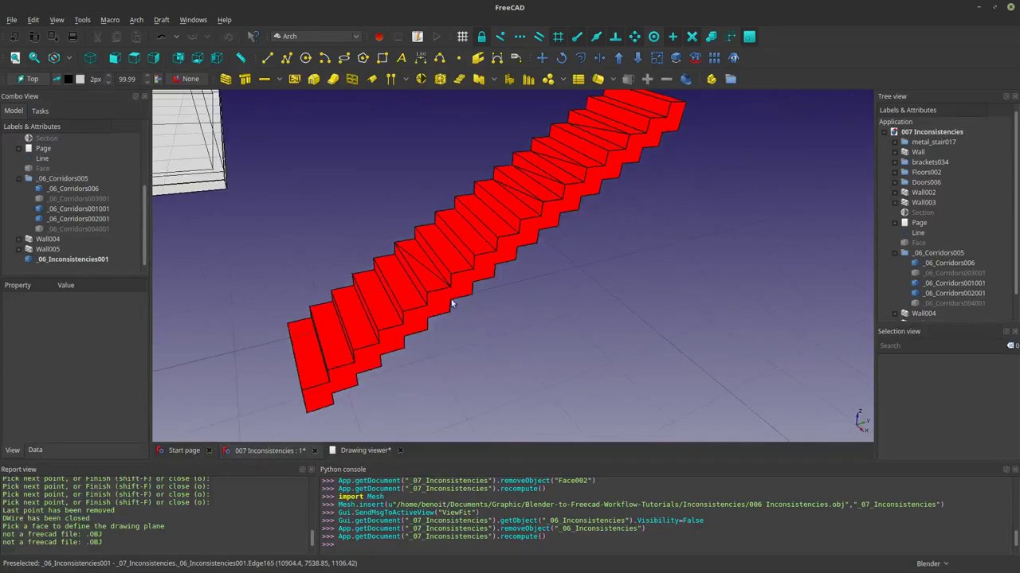
Step: Align the working plane to the lowest tread's top face on the converted staircase
{"action": "left_click", "coordinate": [678, 121]}
{"action": "middle_click_drag", "start_coordinate": [678, 151], "coordinate": [390, 338]}
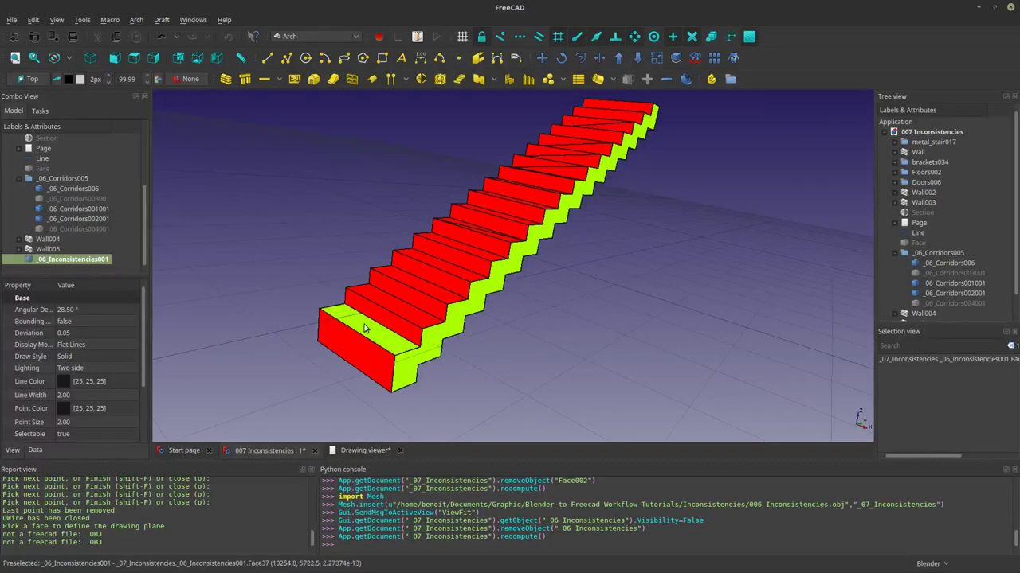
{"action": "left_click", "coordinate": [315, 365]}
{"action": "left_click", "coordinate": [377, 340]}
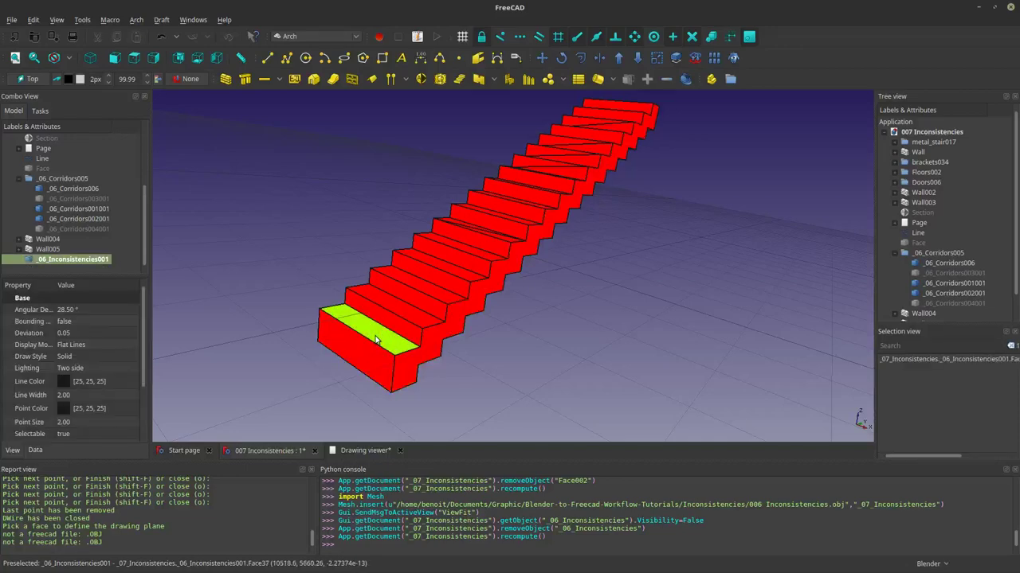
{"action": "left_click", "coordinate": [32, 83]}
{"action": "scroll", "coordinate": [391, 430], "scroll_direction": "up", "scroll_amount": 4}
{"action": "mouse_move", "coordinate": [393, 431]}
{"action": "middle_mouse_down"}
{"action": "mouse_move", "coordinate": [403, 393]}
{"action": "mouse_move", "coordinate": [399, 418]}
{"action": "middle_mouse_up"}
{"action": "scroll", "coordinate": [400, 404], "scroll_direction": "down", "scroll_amount": 6}
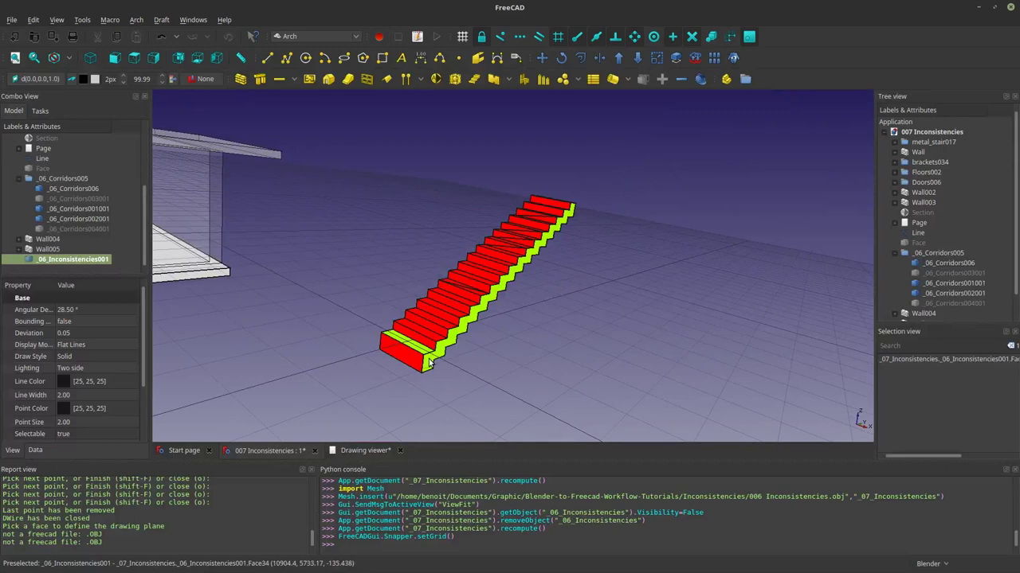
Step: Extrude the staircase's stepped side face 1.20 m with the Trimex tool and hide the original _06_Inconsistencies001 shape
{"action": "left_click", "coordinate": [599, 58]}
{"action": "left_click", "coordinate": [383, 333]}
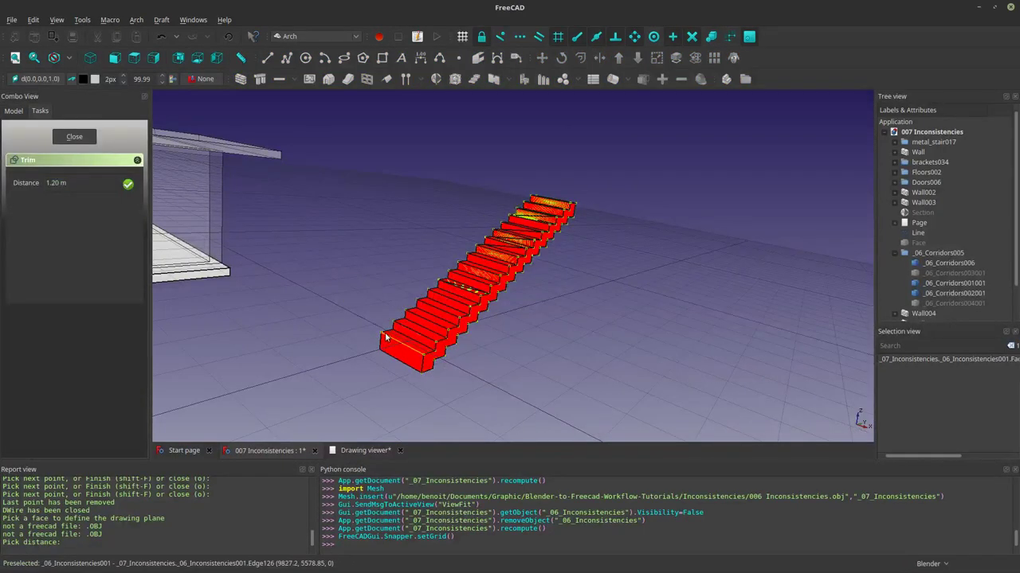
{"action": "scroll", "coordinate": [60, 238], "scroll_direction": "down", "scroll_amount": 1}
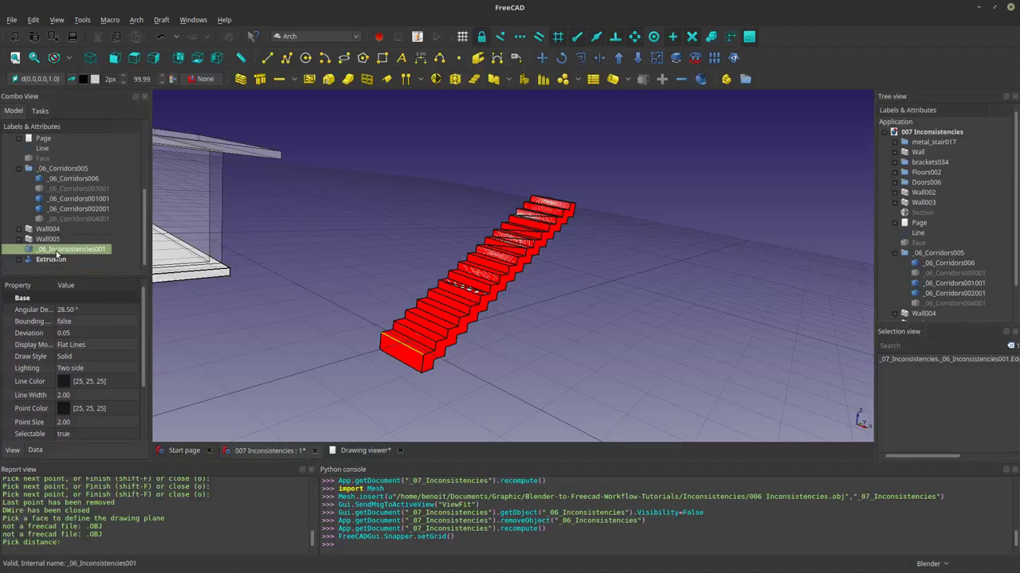
{"action": "key", "text": "space"}
{"action": "middle_click_drag", "start_coordinate": [486, 303], "coordinate": [733, 199]}
Step: Create an Arch Stairs object using the extruded staircase as its base
{"action": "left_click", "coordinate": [51, 260]}
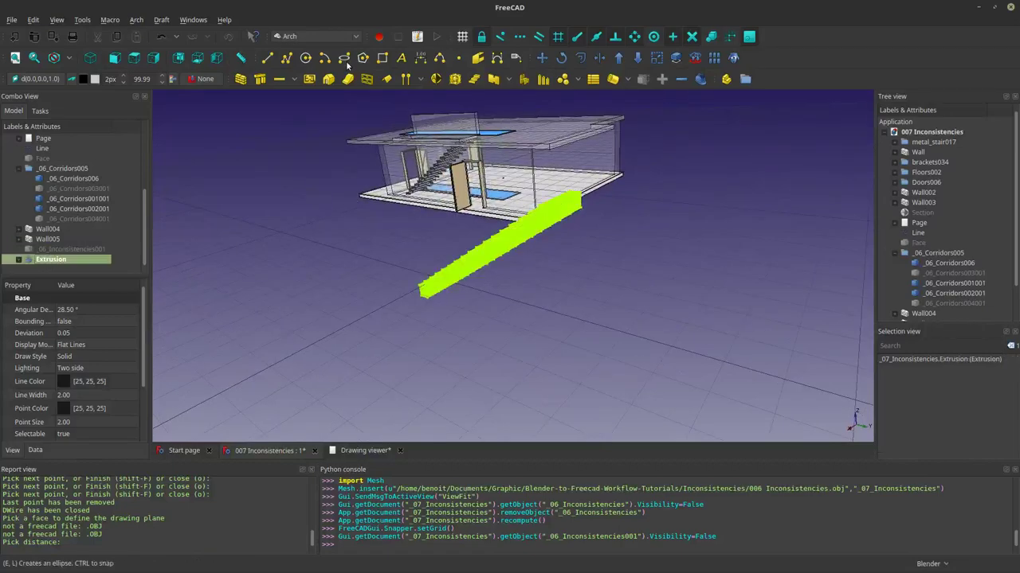
{"action": "left_click", "coordinate": [475, 80]}
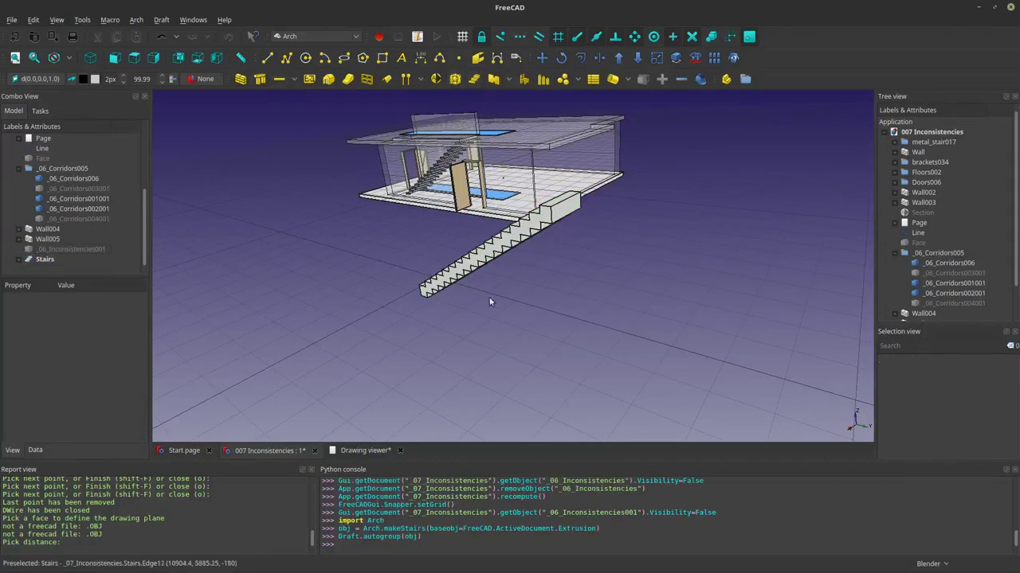
{"action": "scroll", "coordinate": [357, 339], "scroll_direction": "up", "scroll_amount": 6}
{"action": "middle_click_drag", "start_coordinate": [357, 338], "coordinate": [488, 338]}
Step: Create an Arch Structure from the same staircase extrusion and hide the Stairs object
{"action": "left_click", "coordinate": [430, 271]}
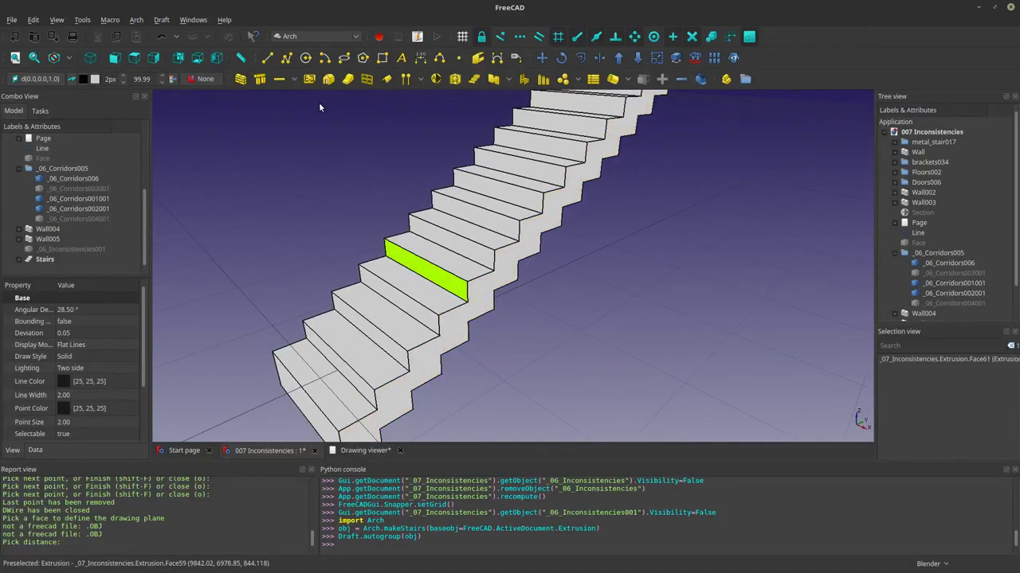
{"action": "left_click", "coordinate": [259, 78]}
{"action": "scroll", "coordinate": [561, 282], "scroll_direction": "down", "scroll_amount": 5}
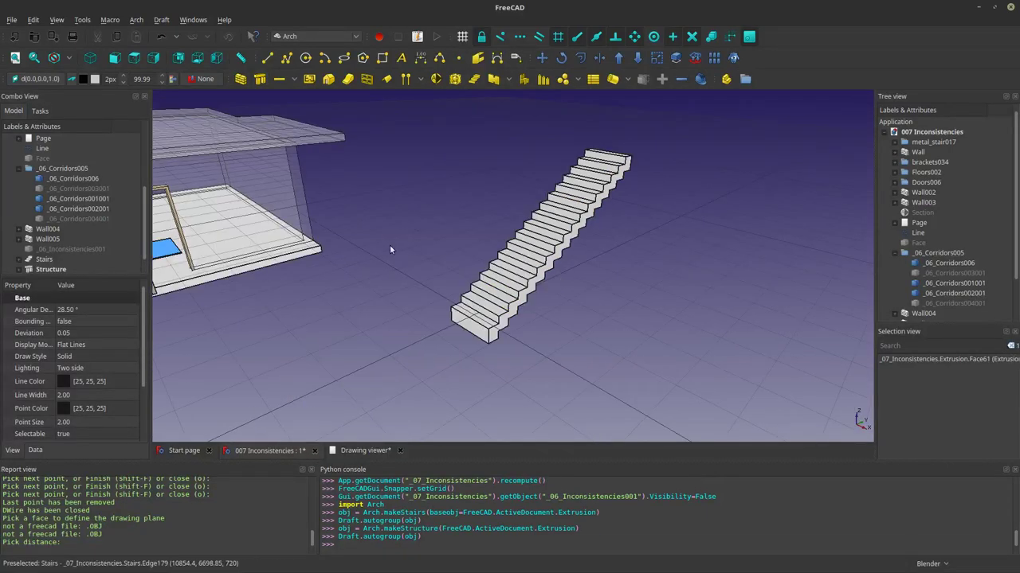
{"action": "left_click", "coordinate": [41, 269]}
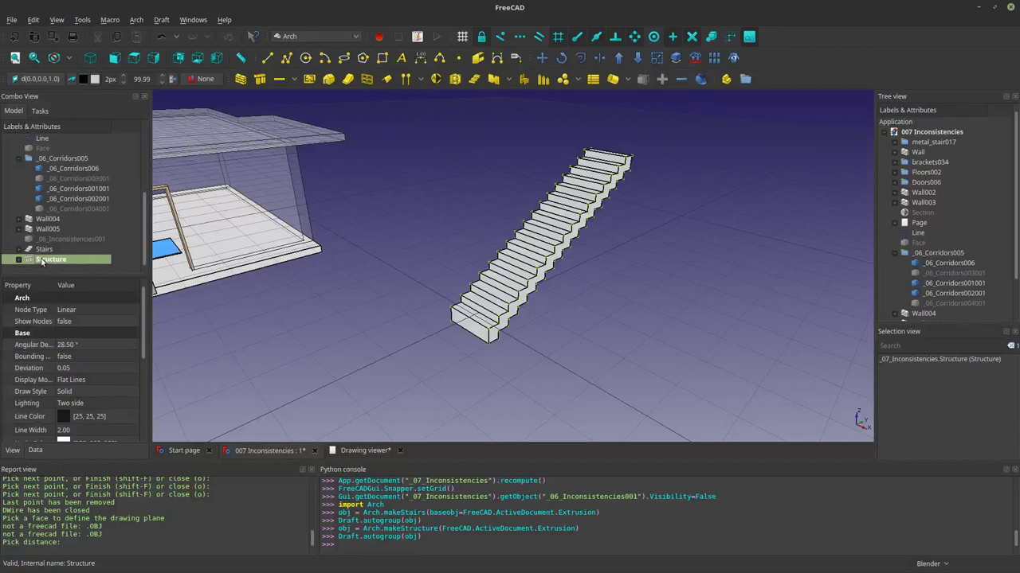
{"action": "left_click", "coordinate": [44, 250]}
{"action": "key", "text": "space"}
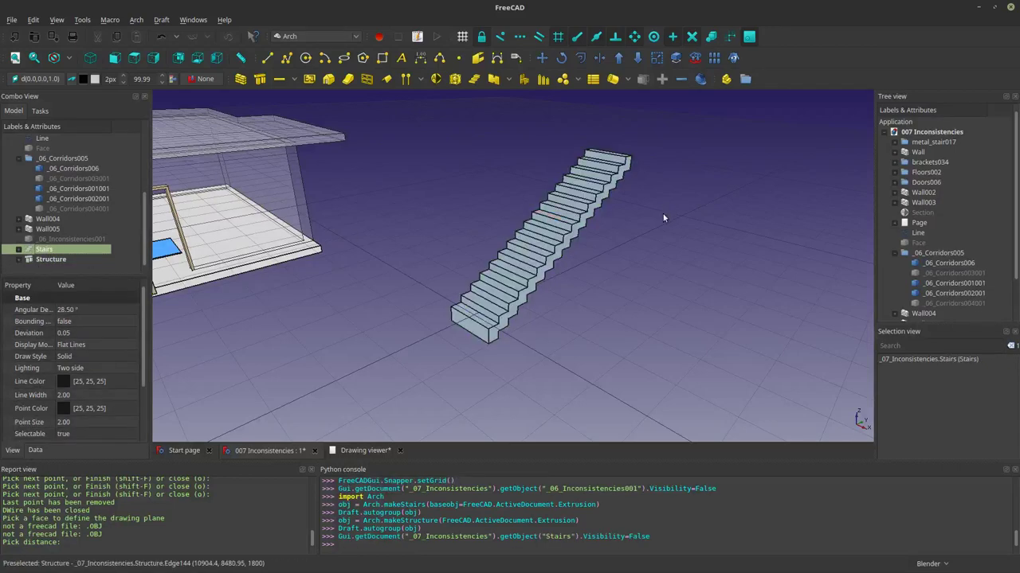
Step: Examine the structure staircase's treads, risers and side from several angles beside the house model
{"action": "scroll", "coordinate": [667, 213], "scroll_direction": "up", "scroll_amount": 5}
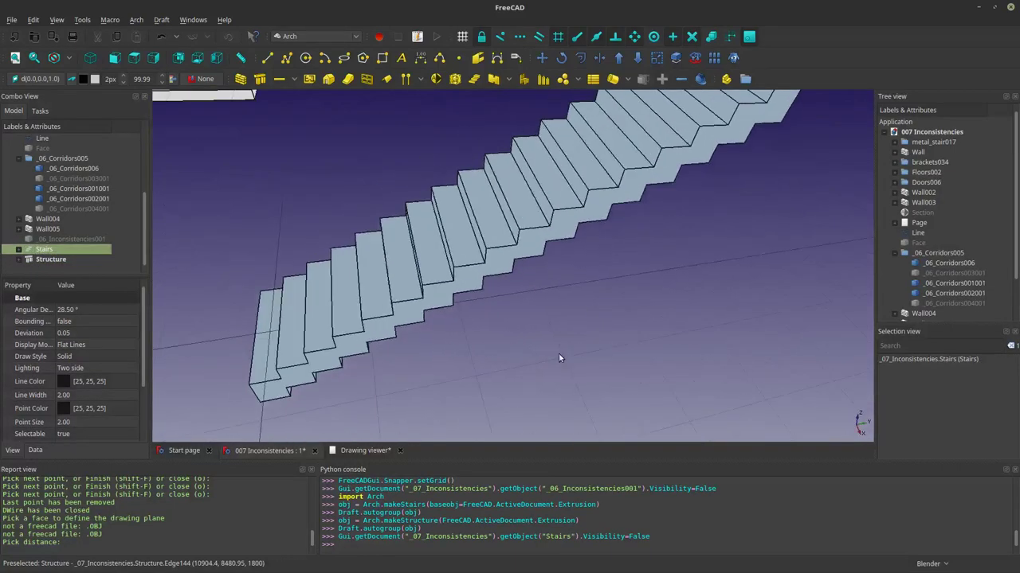
{"action": "scroll", "coordinate": [560, 360], "scroll_direction": "down", "scroll_amount": 8}
{"action": "middle_click_drag", "start_coordinate": [455, 306], "coordinate": [193, 329]}
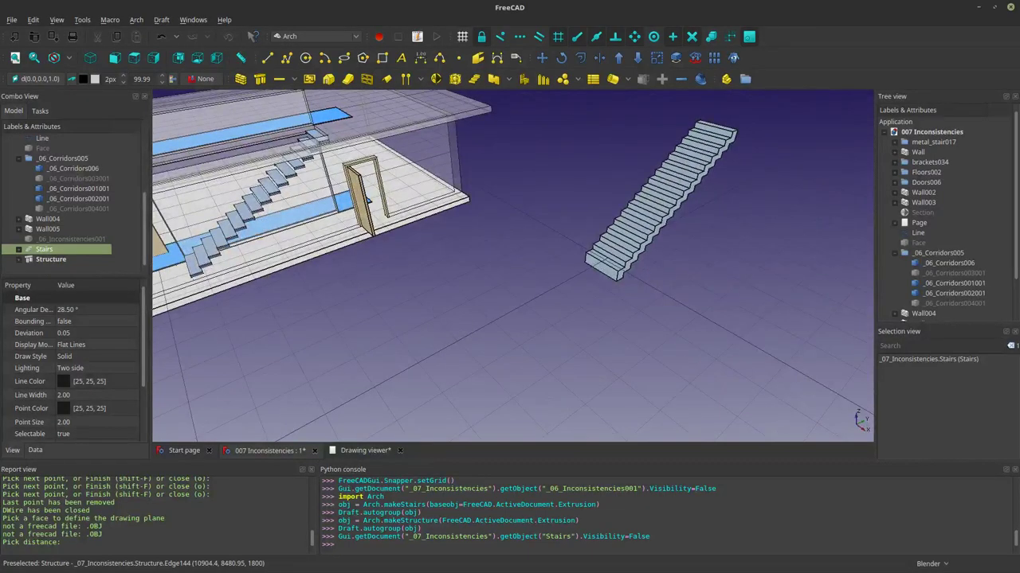
{"action": "scroll", "coordinate": [645, 251], "scroll_direction": "up", "scroll_amount": 5}
{"action": "middle_click_drag", "start_coordinate": [634, 254], "coordinate": [618, 268], "text": "shift"}
{"action": "scroll", "coordinate": [656, 207], "scroll_direction": "up", "scroll_amount": 2}
{"action": "scroll", "coordinate": [657, 209], "scroll_direction": "down", "scroll_amount": 2}
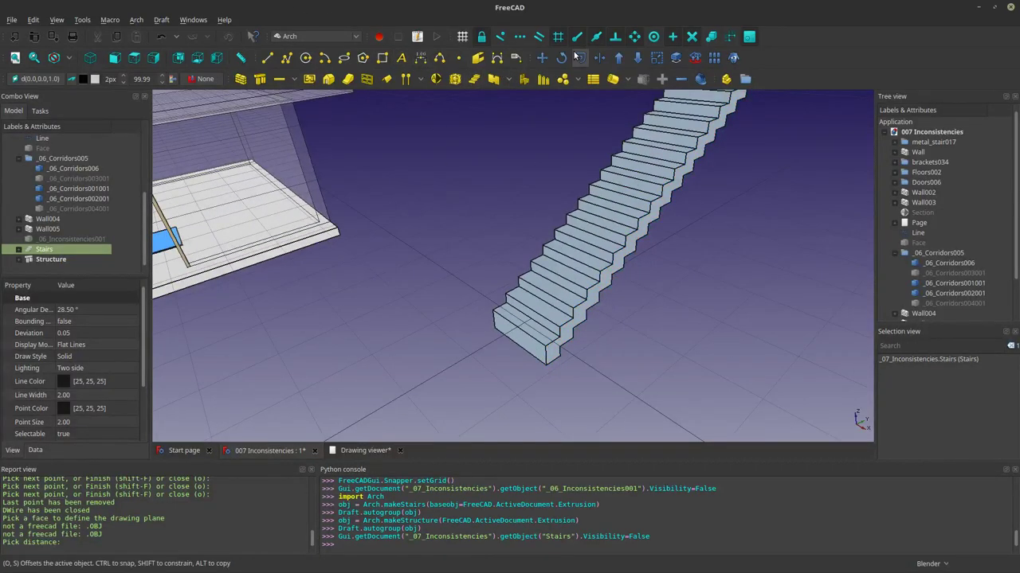
{"action": "scroll", "coordinate": [595, 331], "scroll_direction": "down", "scroll_amount": 6}
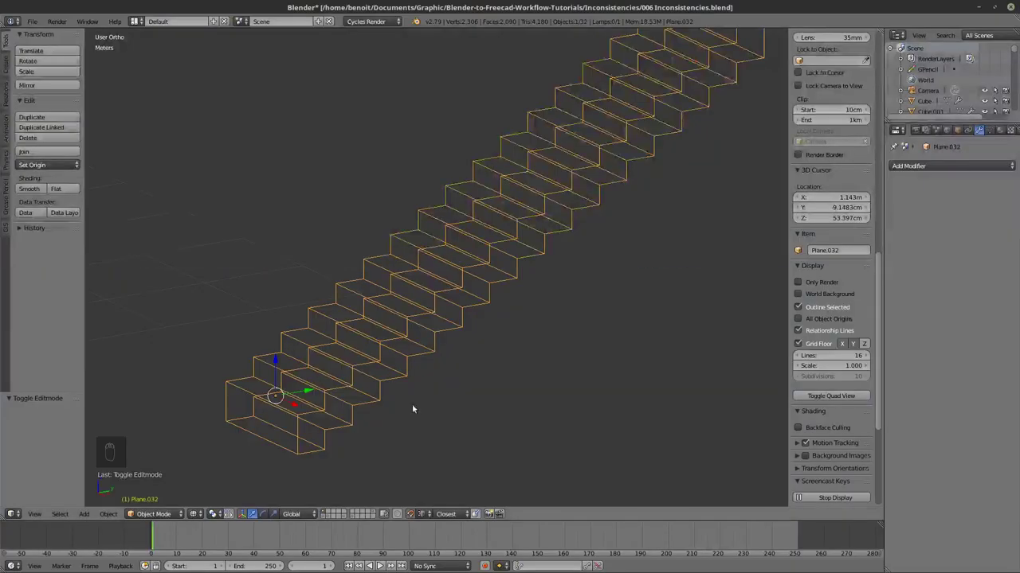
Step: Switch to Blender and select the door frame, the door leaf and the human figure standing outside the house
{"action": "scroll", "coordinate": [412, 404], "scroll_direction": "down", "scroll_amount": 4}
{"action": "middle_click_drag", "start_coordinate": [376, 415], "coordinate": [568, 368], "text": "shift"}
{"action": "scroll", "coordinate": [471, 405], "scroll_direction": "down", "scroll_amount": 1}
{"action": "middle_click_drag", "start_coordinate": [471, 405], "coordinate": [332, 373]}
{"action": "right_click", "coordinate": [322, 359]}
{"action": "middle_click_drag", "start_coordinate": [390, 405], "coordinate": [450, 351]}
{"action": "right_click", "coordinate": [460, 318]}
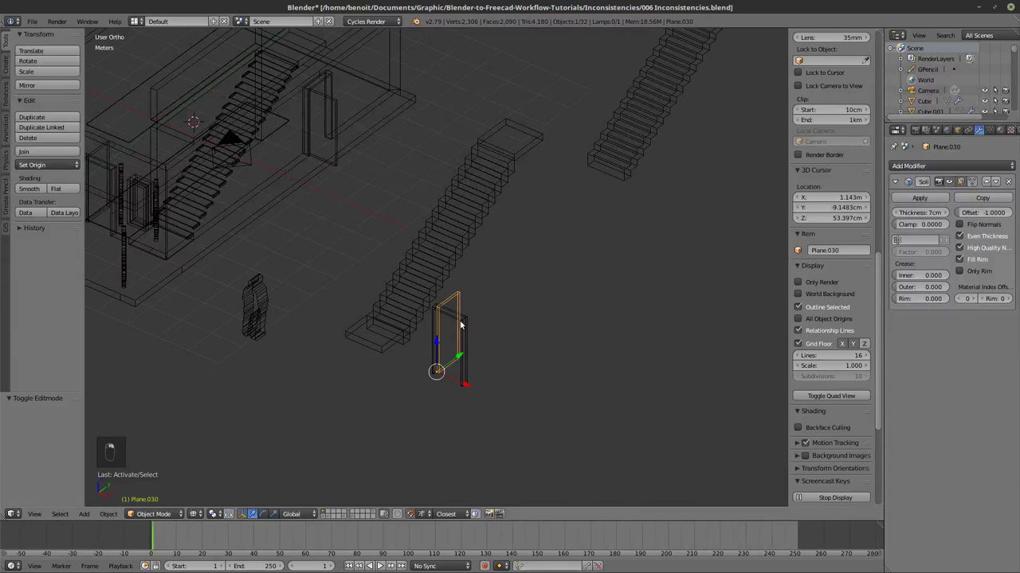
{"action": "right_click", "coordinate": [265, 293]}
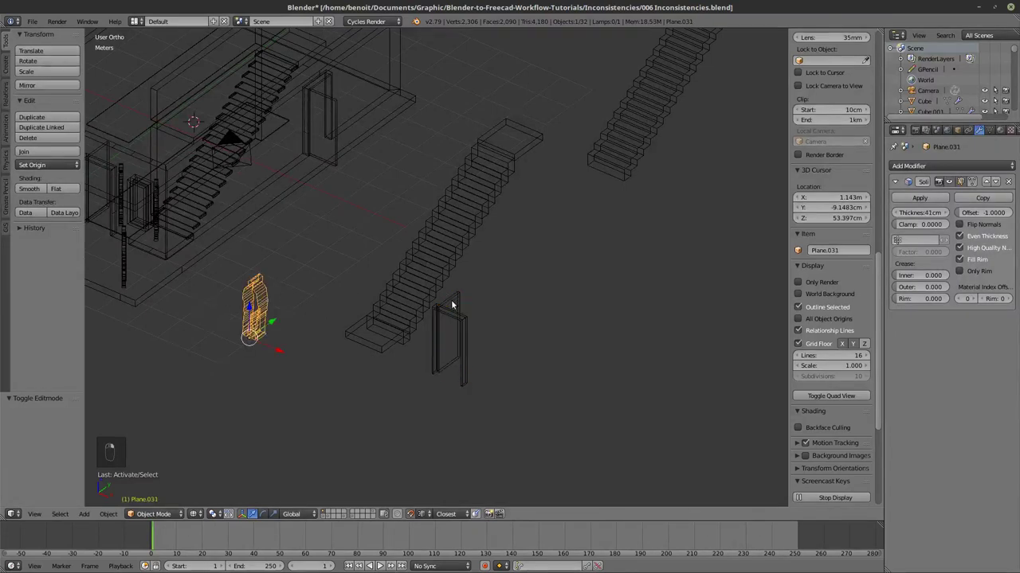
{"action": "right_click", "coordinate": [454, 299]}
{"action": "right_click", "coordinate": [264, 296], "text": "shift"}
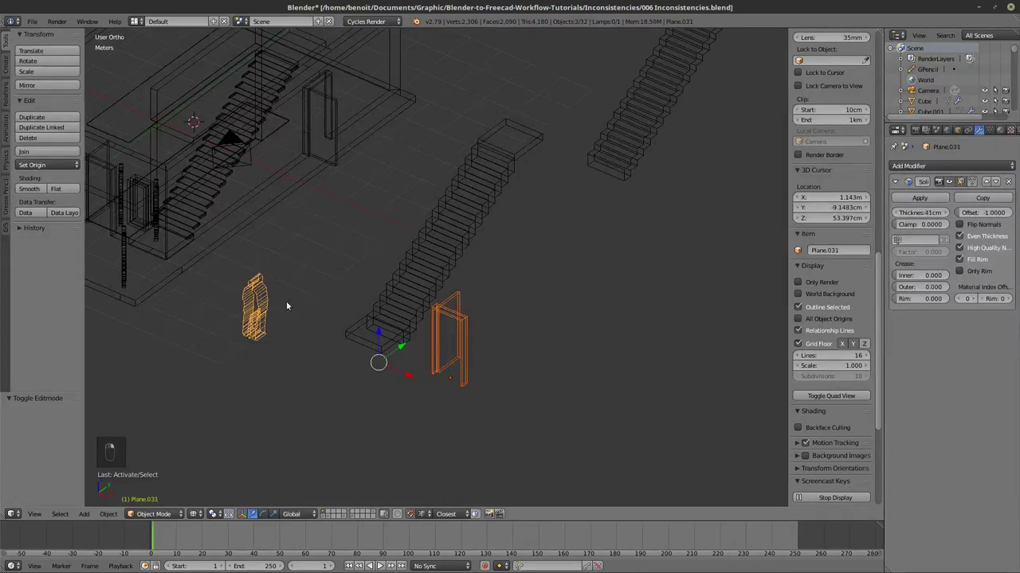
Step: Export the selected door parts and human figure as a Wavefront file, overwriting 006 Inconsistencies.obj
{"action": "left_click", "coordinate": [57, 21]}
{"action": "mouse_move", "coordinate": [29, 23]}
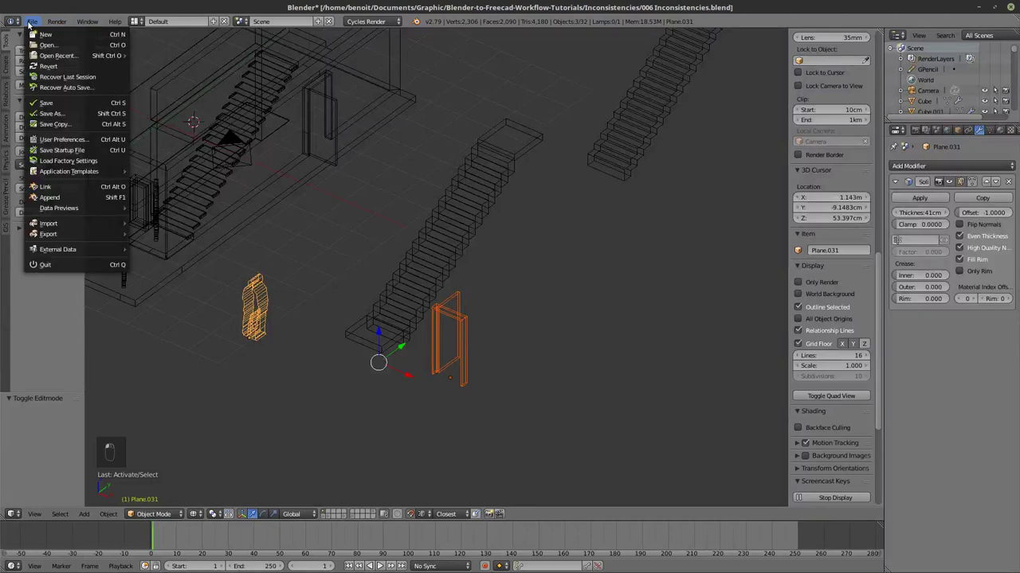
{"action": "mouse_move", "coordinate": [55, 236]}
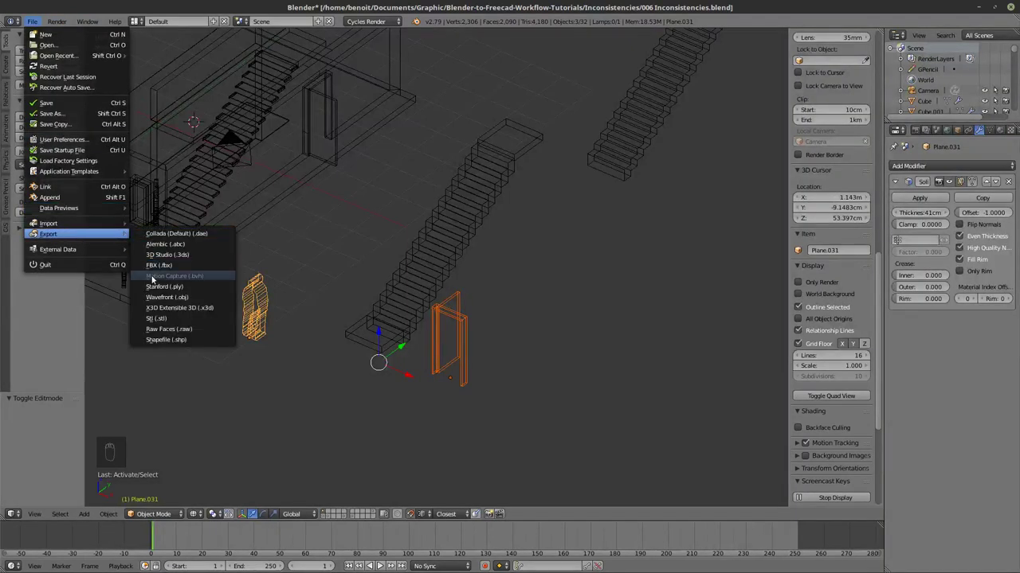
{"action": "left_click", "coordinate": [160, 297]}
{"action": "left_click", "coordinate": [194, 96]}
{"action": "left_click", "coordinate": [992, 50]}
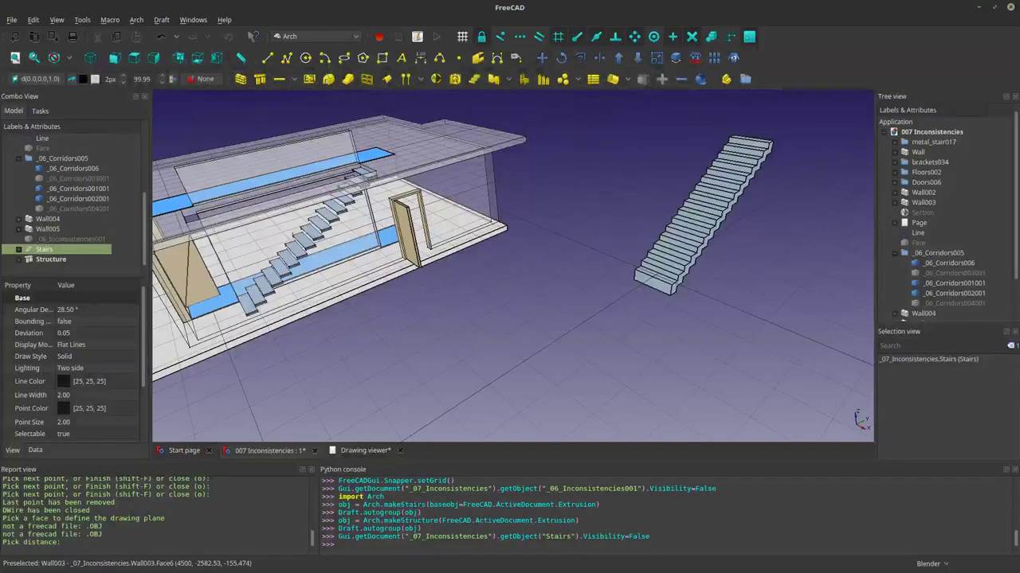
Step: Switch to FreeCAD and import 006 Inconsistencies.obj into the 007 Inconsistencies document as an Alias Mesh
{"action": "left_click_drag", "start_coordinate": [0, 308], "coordinate": [500, 313]}
{"action": "left_click_drag", "start_coordinate": [524, 277], "coordinate": [522, 270]}
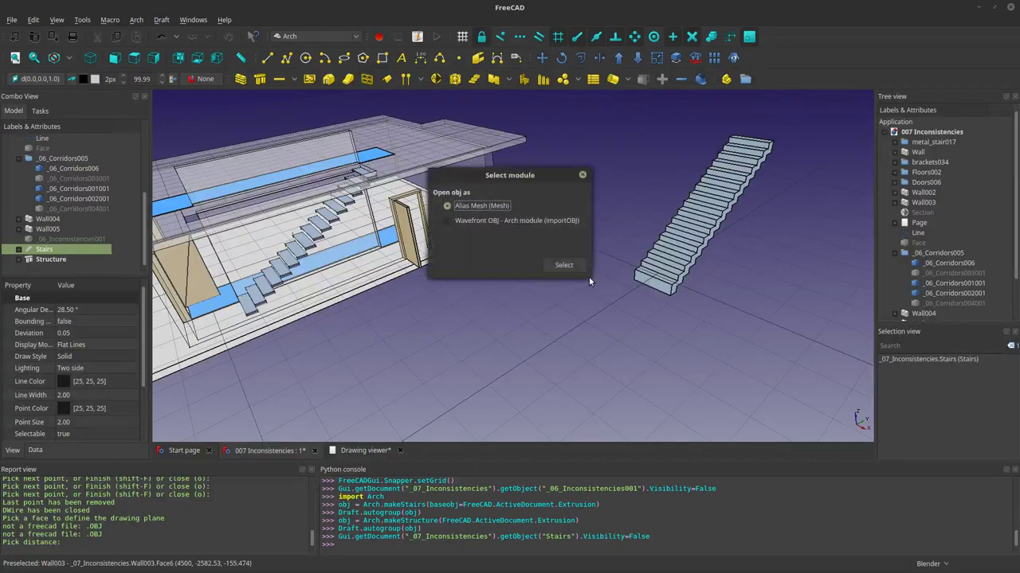
{"action": "left_click", "coordinate": [580, 269]}
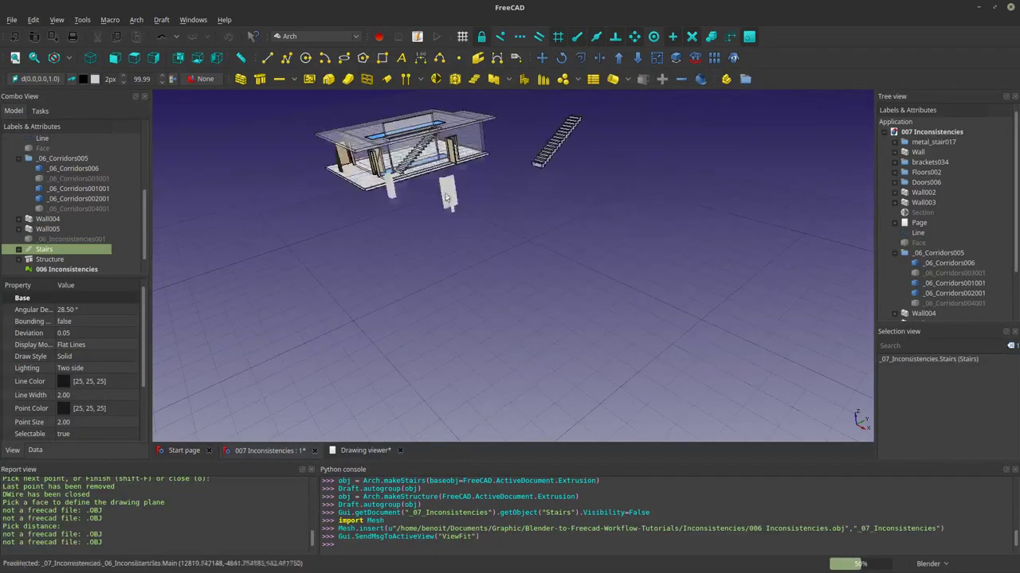
Step: Split the imported 006 Inconsistencies mesh into independent component meshes
{"action": "scroll", "coordinate": [44, 236], "scroll_direction": "down", "scroll_amount": 1}
{"action": "left_click", "coordinate": [54, 260]}
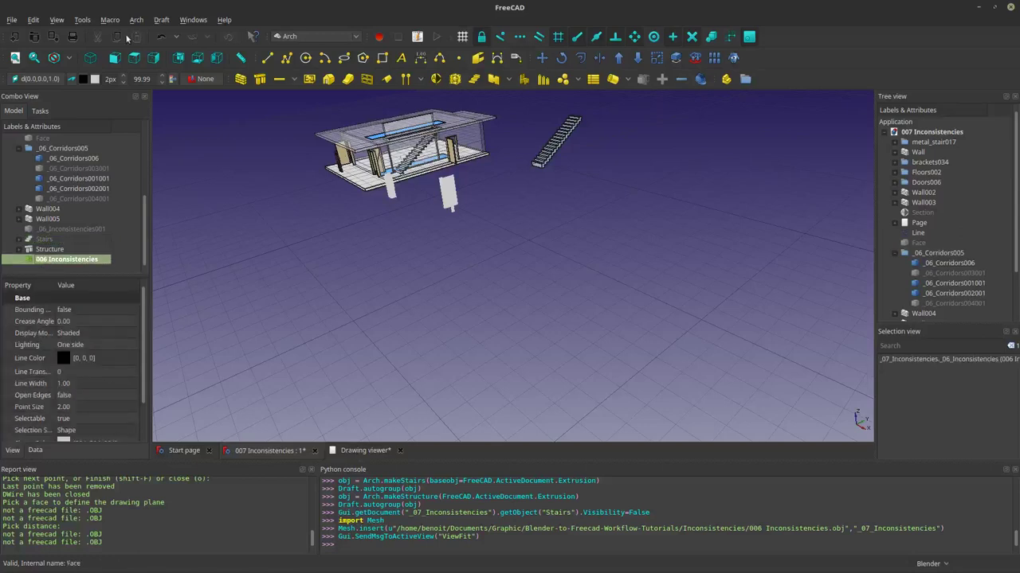
{"action": "left_click", "coordinate": [136, 20]}
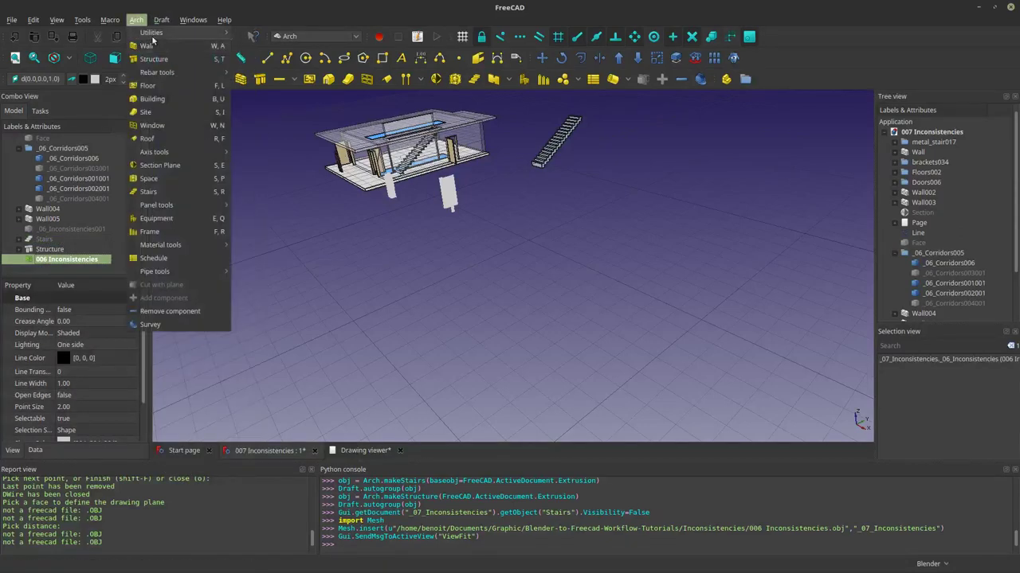
{"action": "mouse_move", "coordinate": [183, 32]}
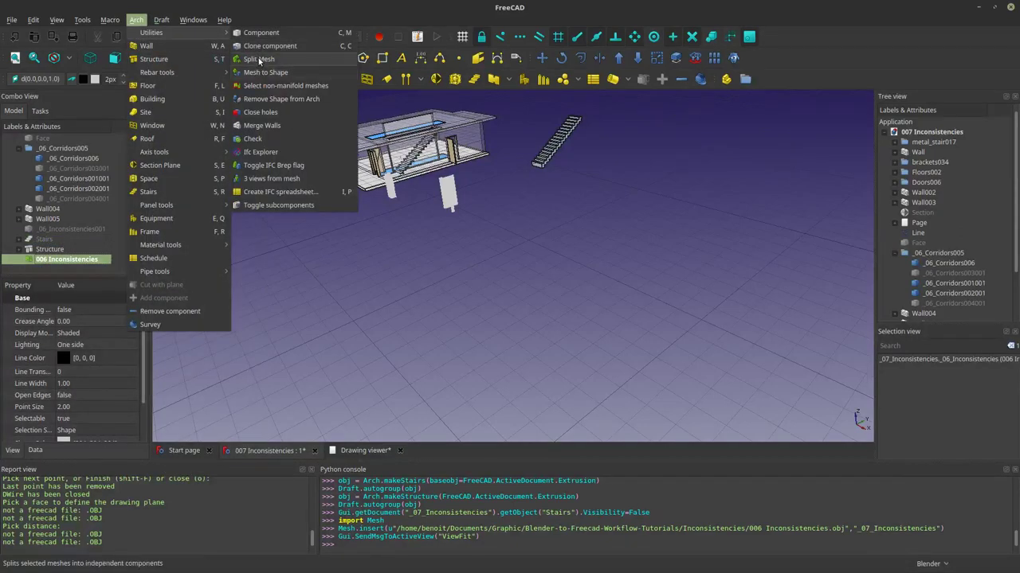
{"action": "left_click", "coordinate": [265, 72]}
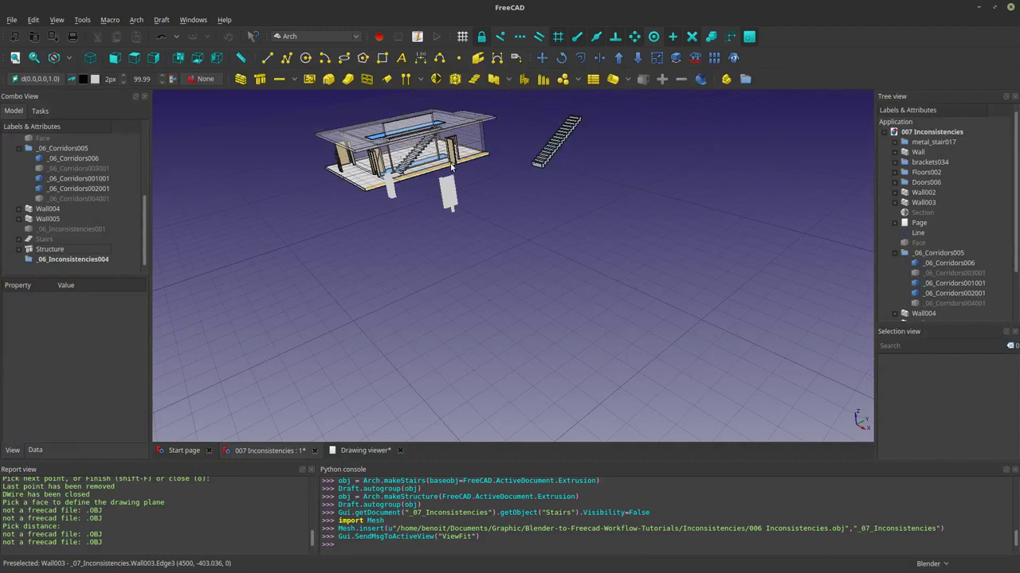
Step: Convert the three split door and figure meshes to shapes and delete the original meshes
{"action": "left_click", "coordinate": [20, 260]}
{"action": "left_click", "coordinate": [62, 241]}
{"action": "left_click", "coordinate": [56, 260], "text": "shift"}
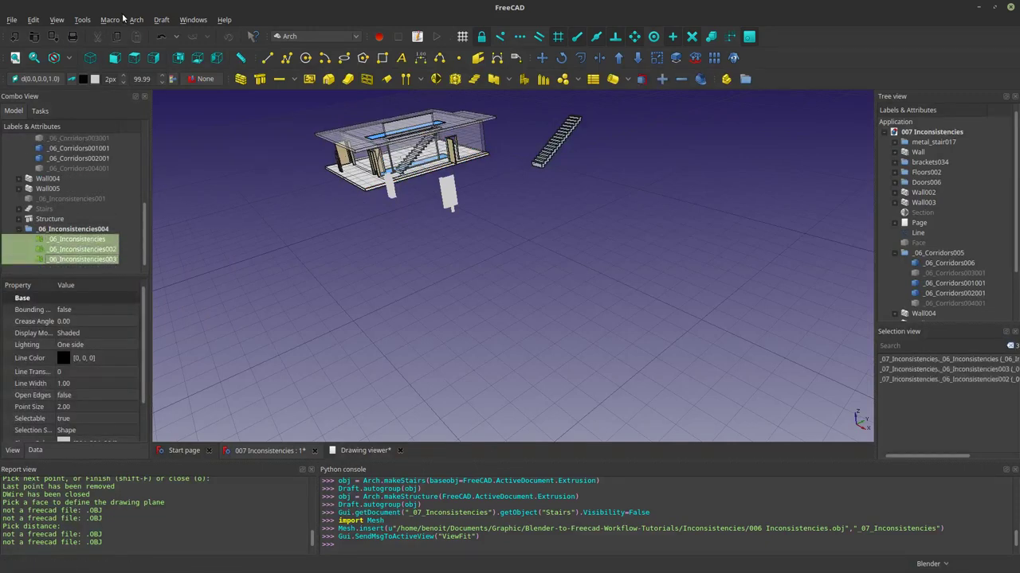
{"action": "left_click", "coordinate": [139, 20]}
{"action": "mouse_move", "coordinate": [183, 32]}
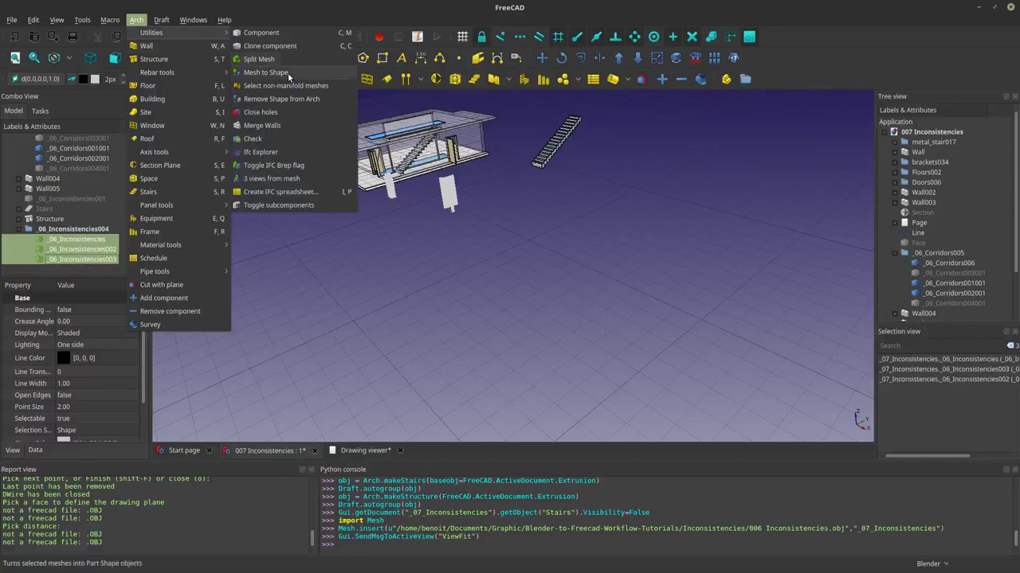
{"action": "left_click", "coordinate": [284, 76]}
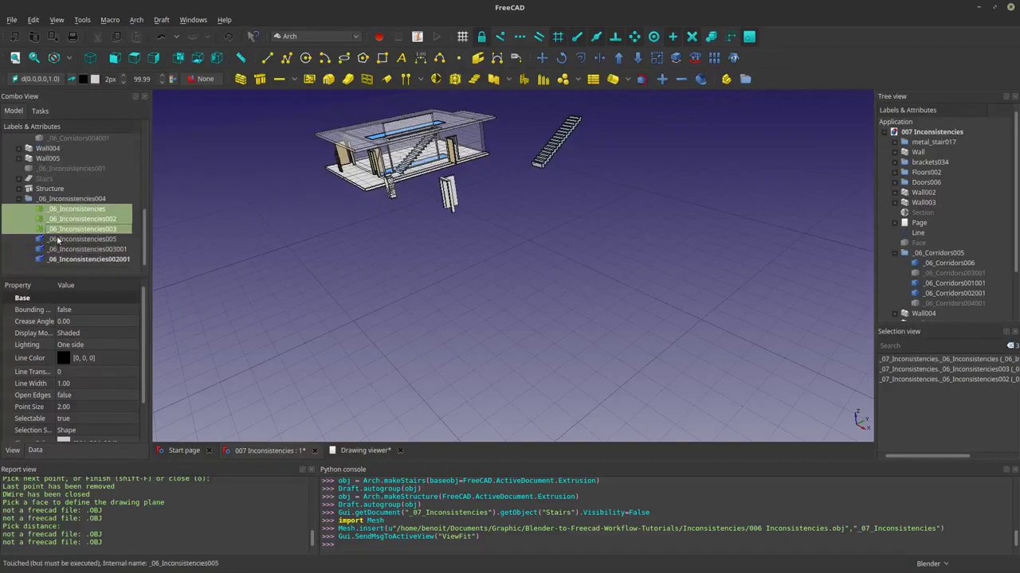
{"action": "right_click", "coordinate": [63, 216]}
{"action": "left_click", "coordinate": [82, 356]}
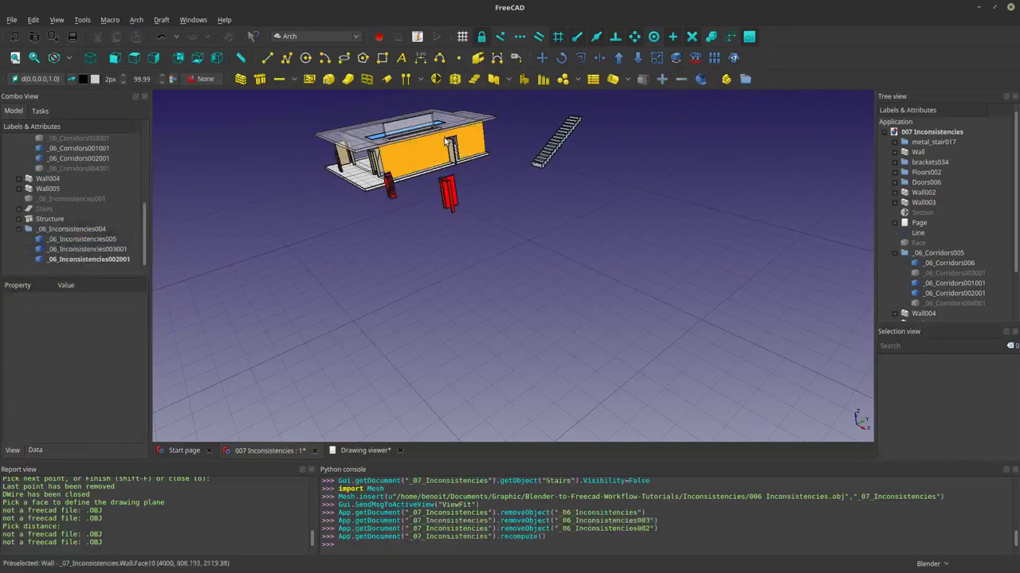
Step: Examine the converted human figure's silhouette face and sides from several angles for mesh inconsistencies
{"action": "scroll", "coordinate": [503, 259], "scroll_direction": "up", "scroll_amount": 10}
{"action": "middle_click_drag", "start_coordinate": [503, 259], "coordinate": [536, 284]}
{"action": "left_click", "coordinate": [252, 283]}
{"action": "middle_click_drag", "start_coordinate": [467, 353], "coordinate": [582, 293]}
{"action": "middle_click_drag", "start_coordinate": [510, 338], "coordinate": [404, 353]}
{"action": "middle_click_drag", "start_coordinate": [528, 386], "coordinate": [558, 368]}
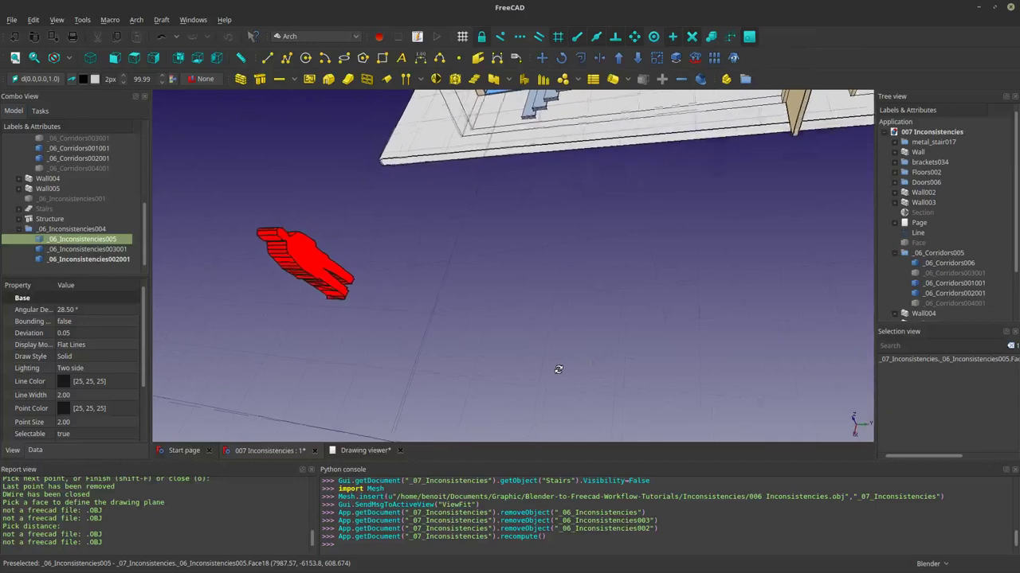
{"action": "scroll", "coordinate": [317, 259], "scroll_direction": "up", "scroll_amount": 3}
{"action": "middle_click_drag", "start_coordinate": [300, 270], "coordinate": [427, 322]}
{"action": "middle_click_drag", "start_coordinate": [425, 283], "coordinate": [449, 271]}
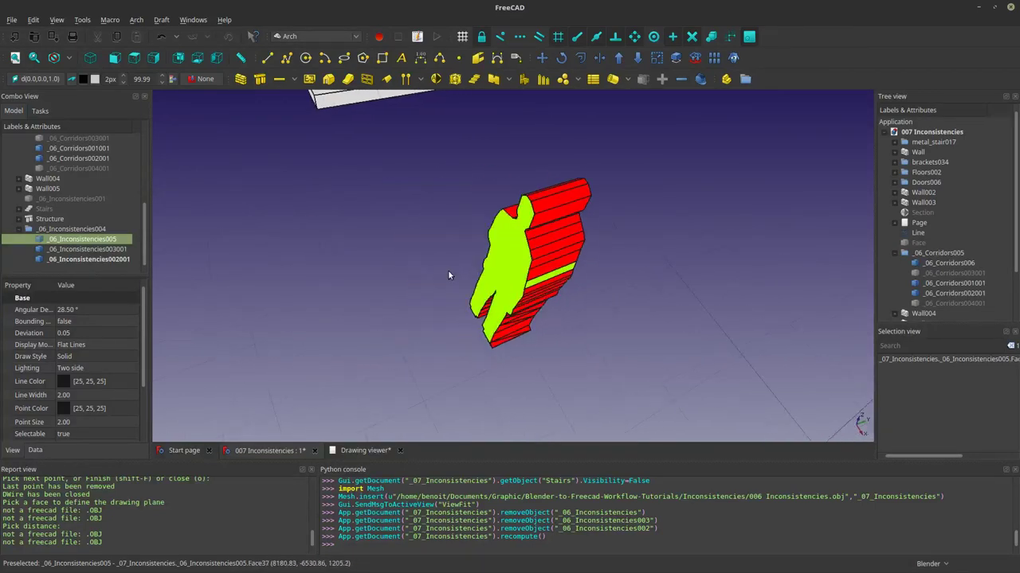
{"action": "scroll", "coordinate": [637, 246], "scroll_direction": "down", "scroll_amount": 6}
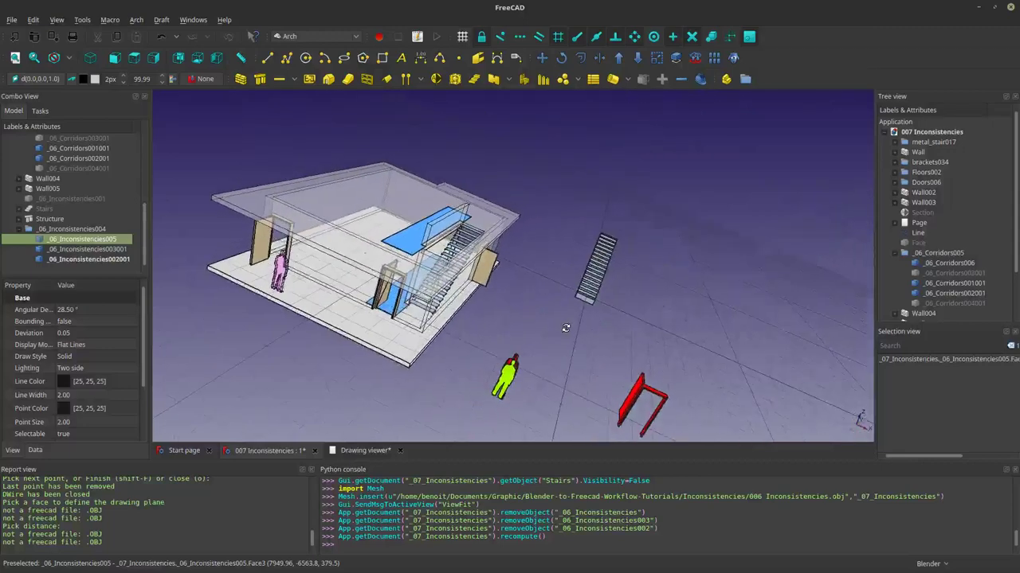
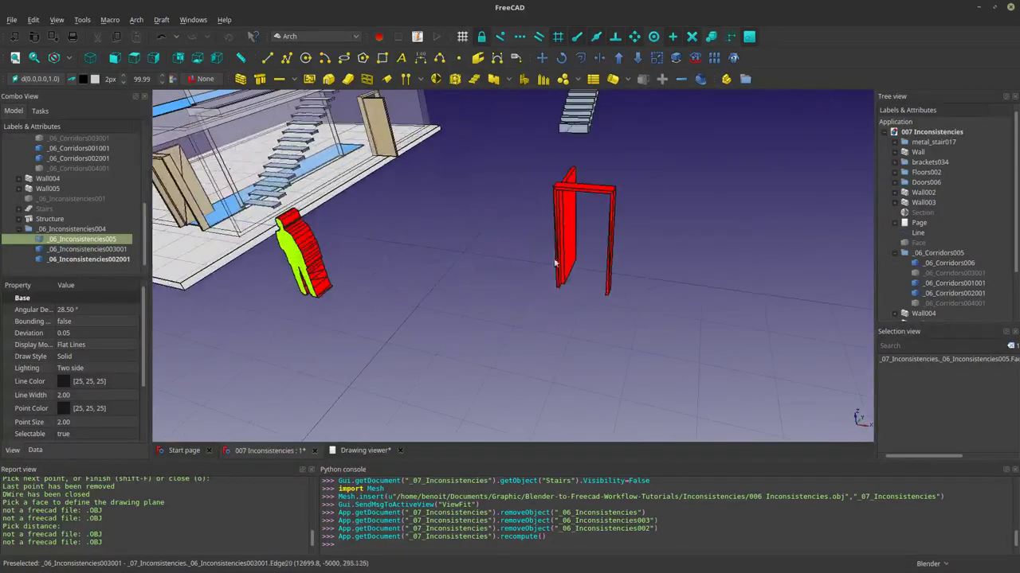
{"action": "middle_click_drag", "start_coordinate": [570, 225], "coordinate": [757, 255], "text": "shift"}
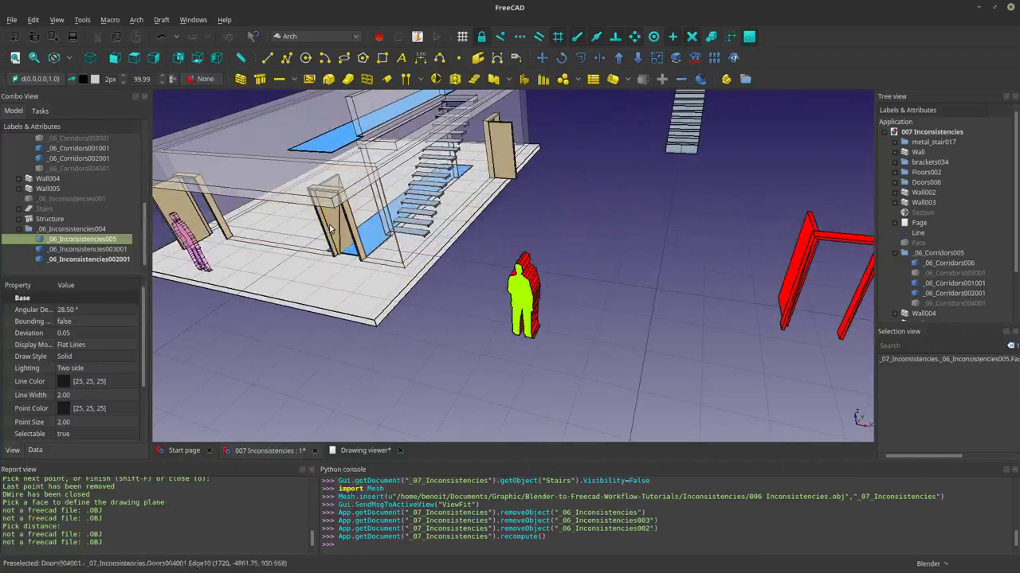
{"action": "middle_click_drag", "start_coordinate": [690, 301], "coordinate": [322, 259], "text": "shift"}
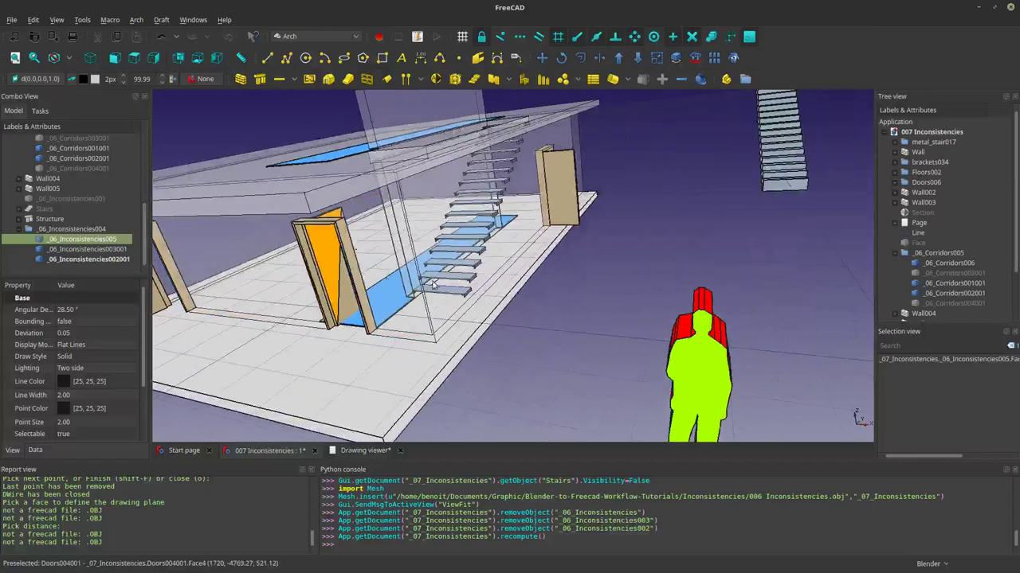
{"action": "left_click", "coordinate": [323, 258]}
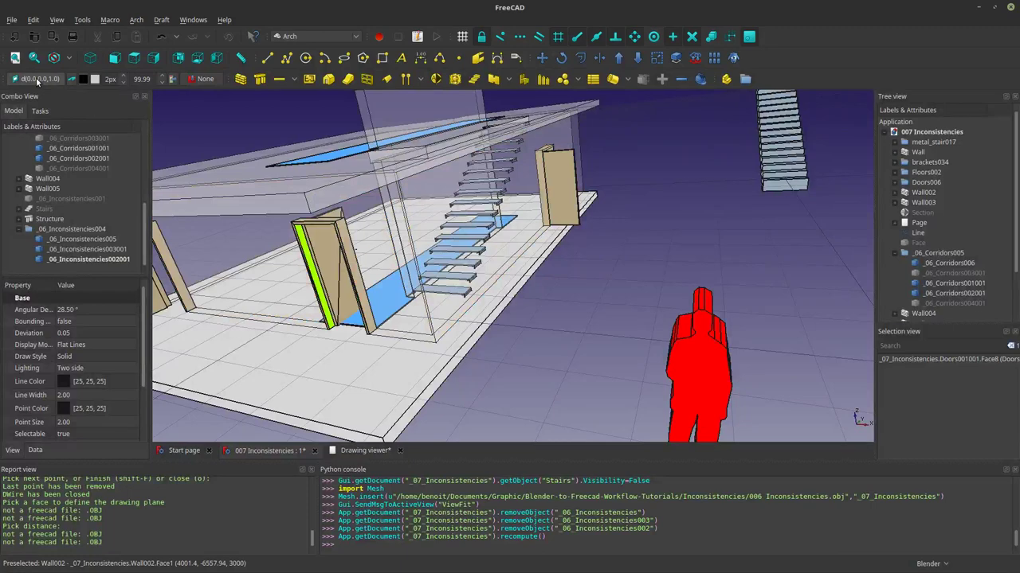
{"action": "left_click", "coordinate": [542, 61]}
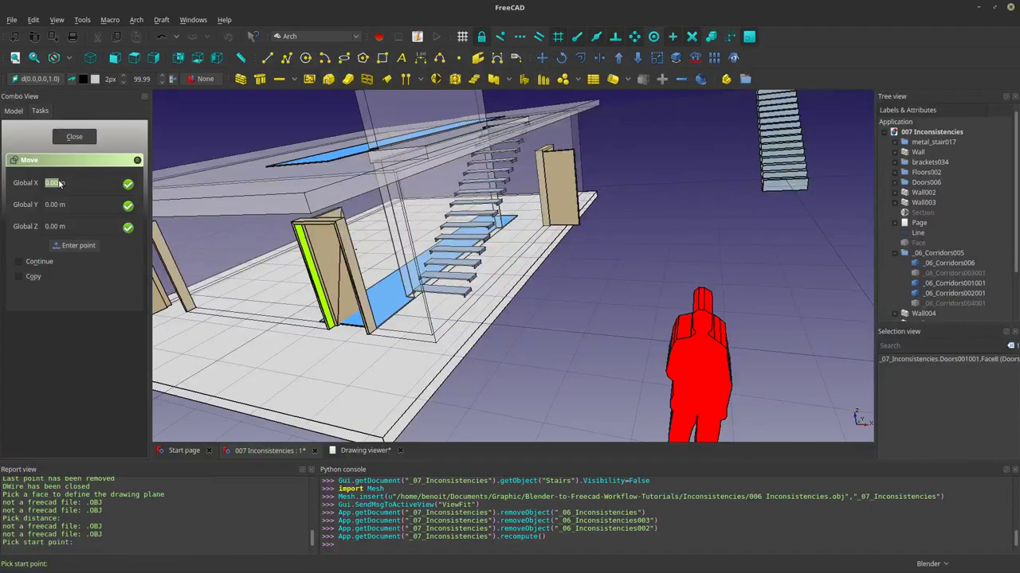
{"action": "left_click", "coordinate": [325, 323]}
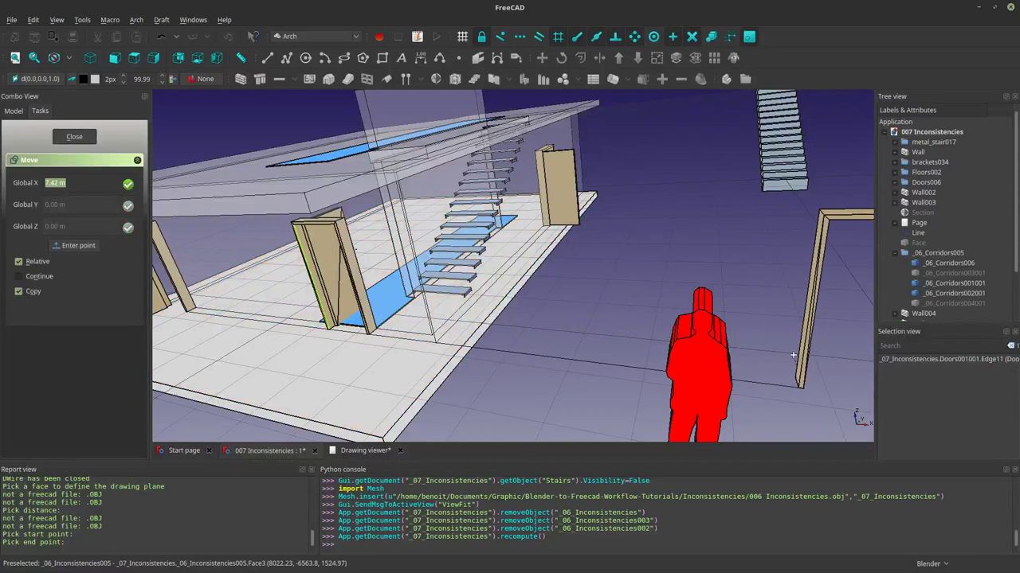
{"action": "key", "text": "Escape"}
Step: Copy the middle door's leaf about 7.48 m along global X to a free spot beside the human figure
{"action": "left_click", "coordinate": [324, 249]}
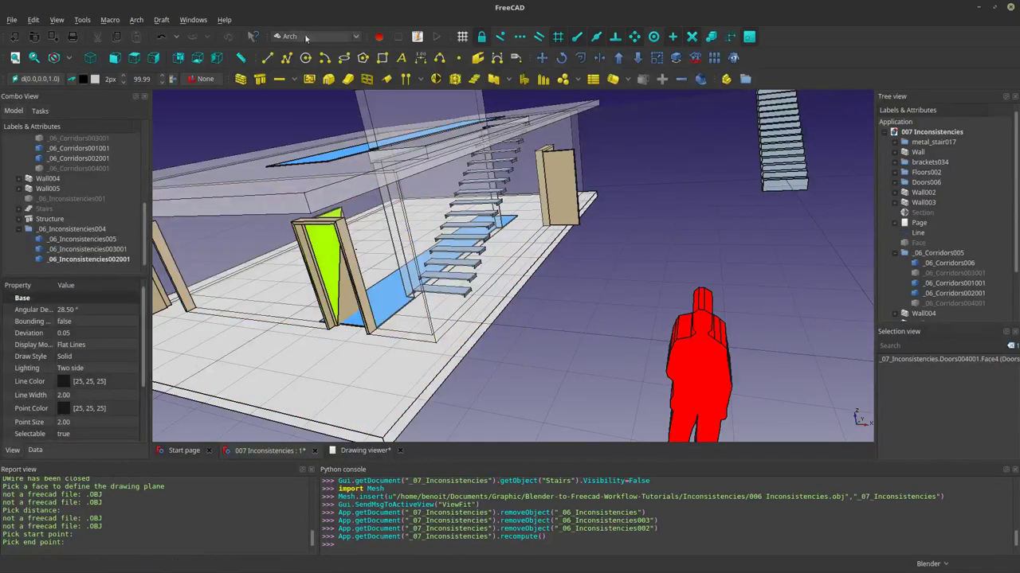
{"action": "left_click", "coordinate": [542, 60]}
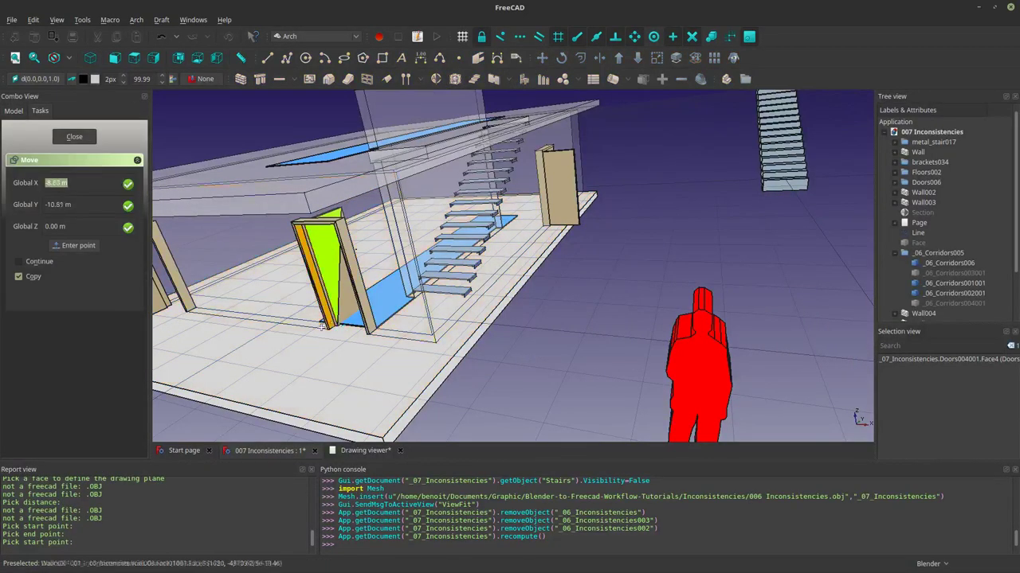
{"action": "left_click", "coordinate": [328, 323]}
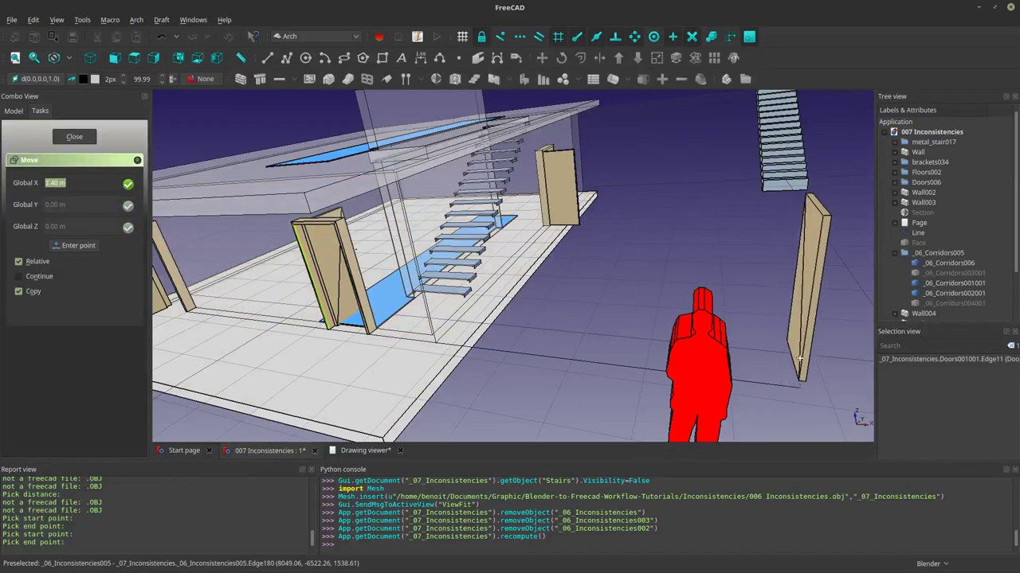
{"action": "left_click", "coordinate": [805, 378]}
Step: Align the working plane to the copied door leaf's face and draw a filled 900 x 2050 mm rectangle between its opposite corners
{"action": "middle_click_drag", "start_coordinate": [803, 368], "coordinate": [487, 230]}
{"action": "left_click", "coordinate": [489, 230]}
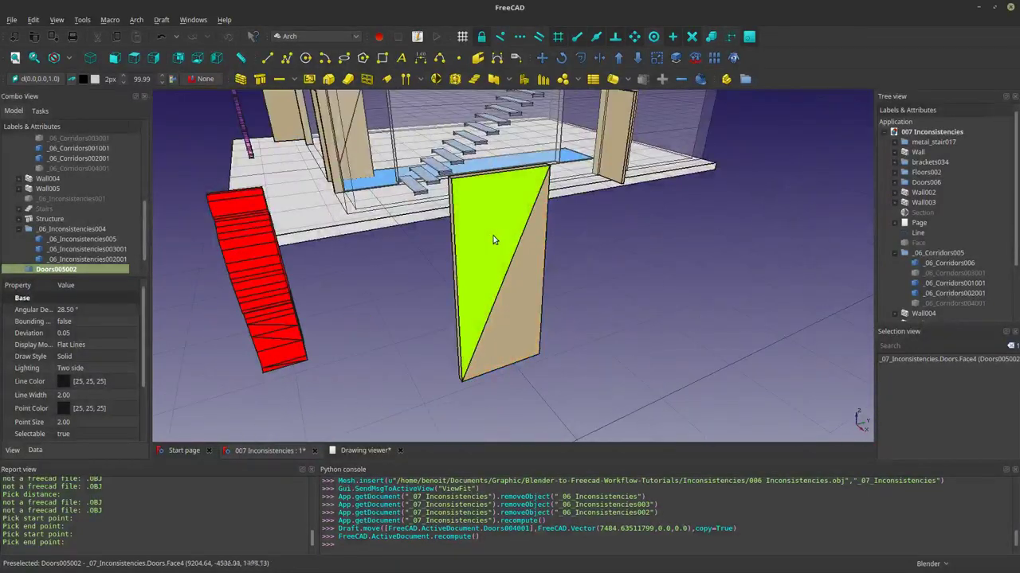
{"action": "left_click", "coordinate": [41, 80]}
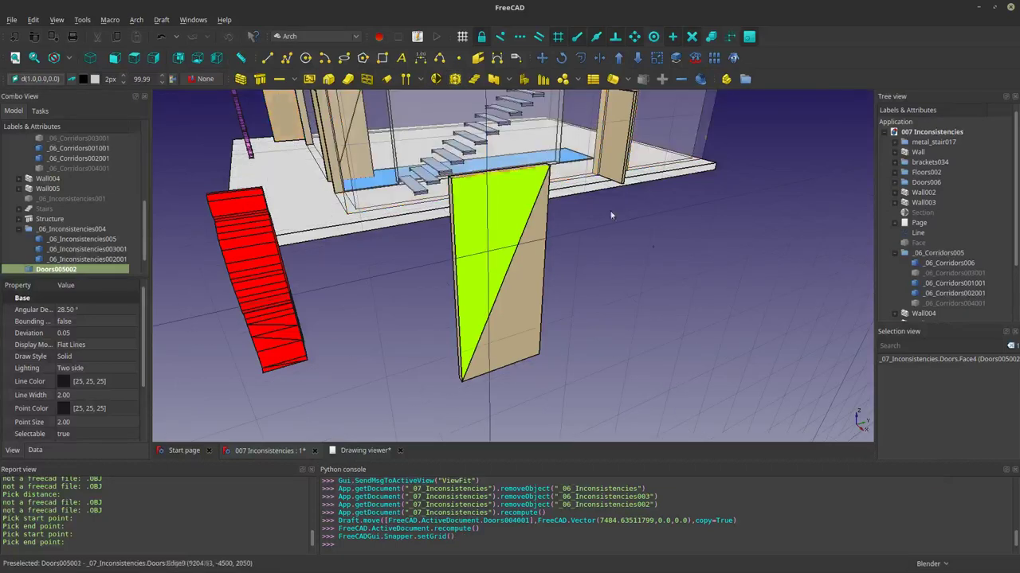
{"action": "left_click", "coordinate": [382, 58]}
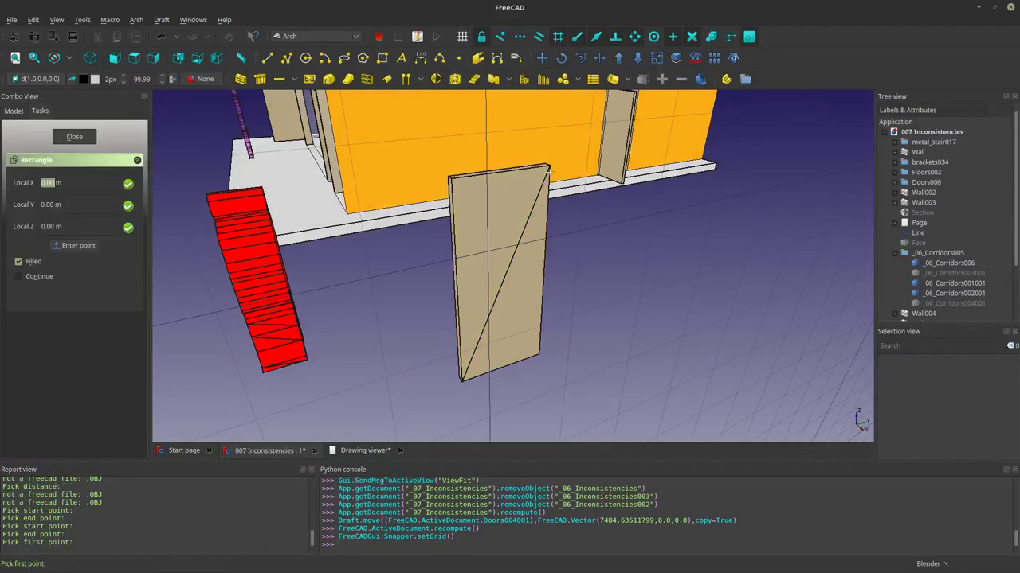
{"action": "left_click", "coordinate": [462, 376]}
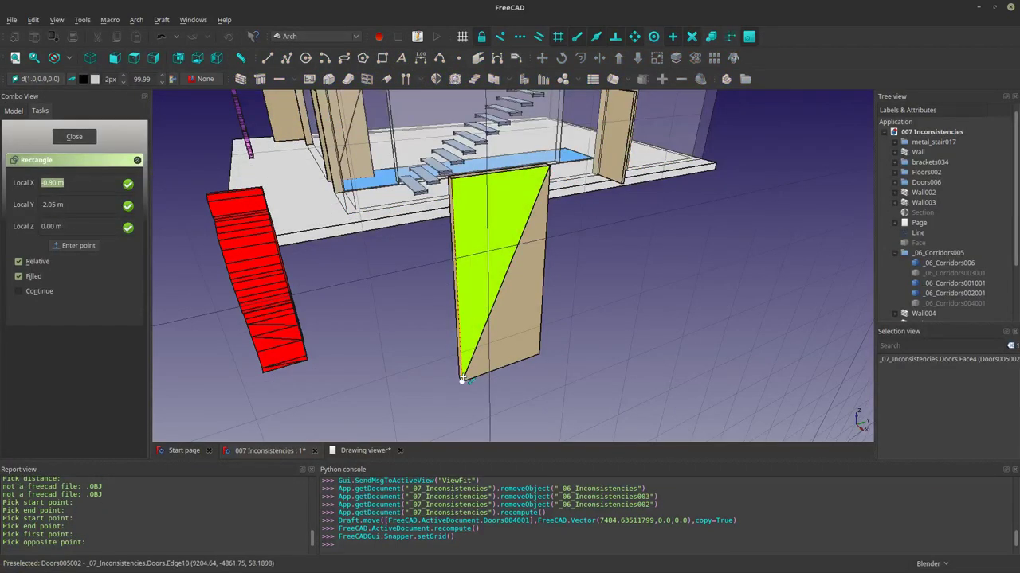
{"action": "left_click", "coordinate": [462, 379]}
Step: Create an Arch Panel from the rectangle drawn on the copied door leaf
{"action": "middle_click_drag", "start_coordinate": [462, 379], "coordinate": [625, 277]}
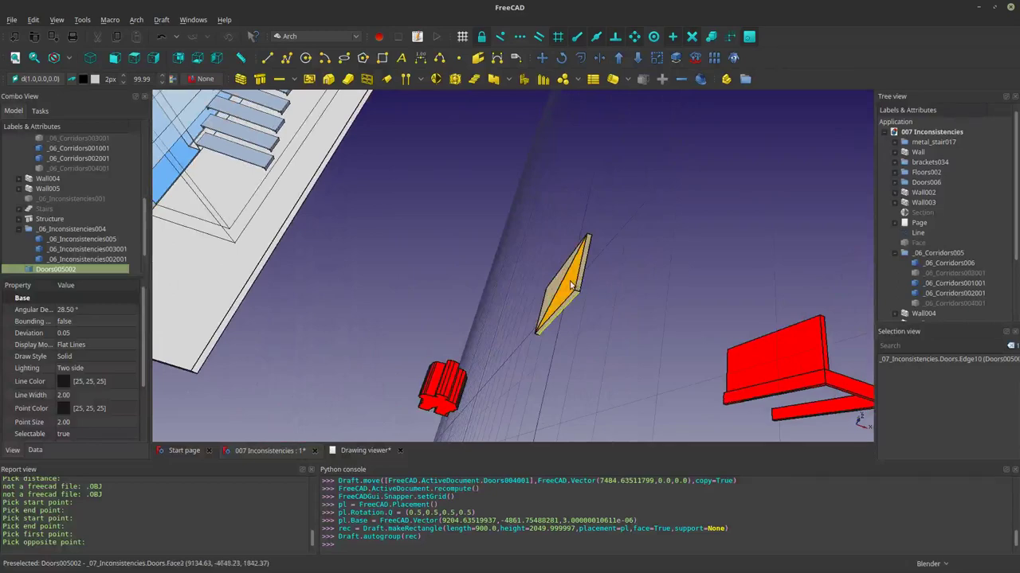
{"action": "key", "text": "space"}
{"action": "middle_click_drag", "start_coordinate": [666, 306], "coordinate": [535, 309]}
{"action": "key", "text": "space"}
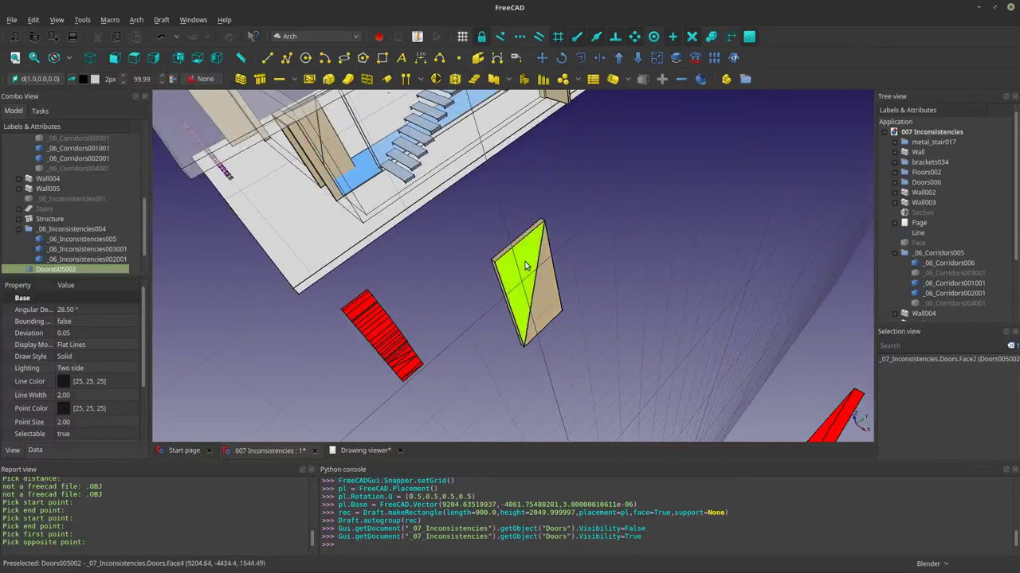
{"action": "left_click", "coordinate": [58, 262]}
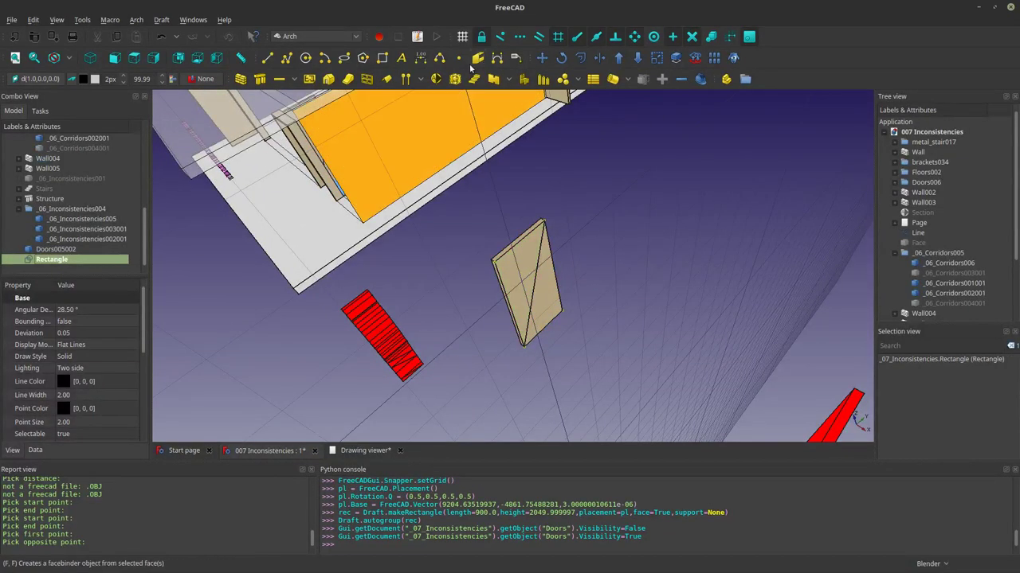
{"action": "left_click", "coordinate": [496, 80]}
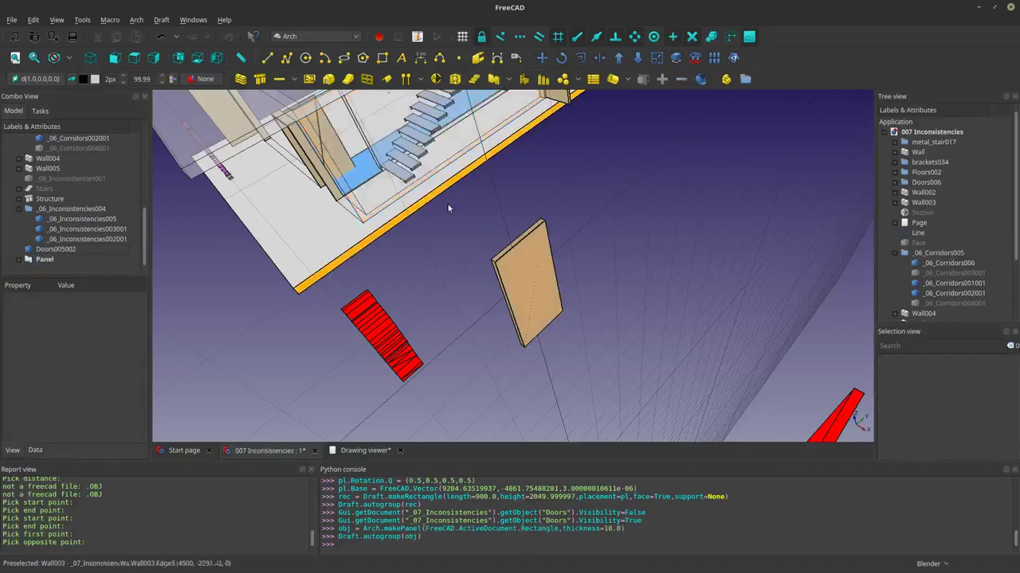
Step: Measure the copied door leaf's thickness along its upper short edge with the Survey tool
{"action": "scroll", "coordinate": [489, 261], "scroll_direction": "up", "scroll_amount": 4}
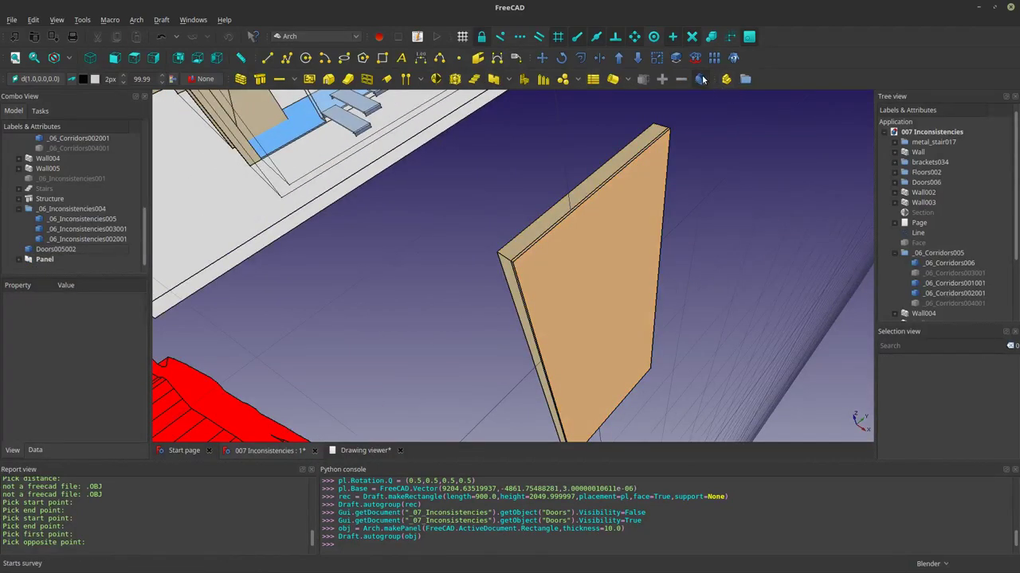
{"action": "left_click", "coordinate": [701, 79]}
{"action": "left_click", "coordinate": [504, 257]}
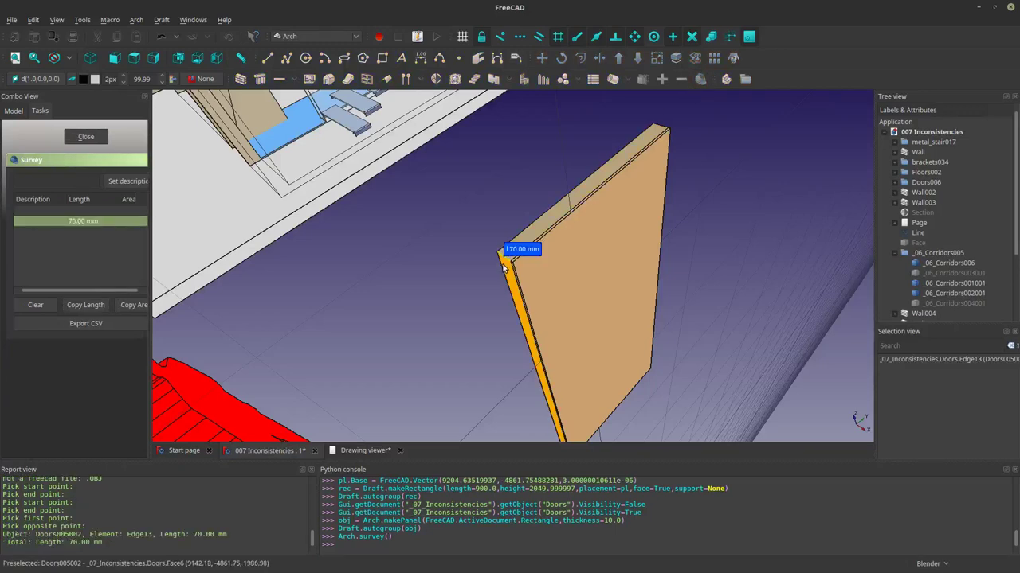
{"action": "left_click", "coordinate": [84, 137]}
Step: Set the new door panel's Thickness to 70 mm
{"action": "left_click", "coordinate": [569, 250]}
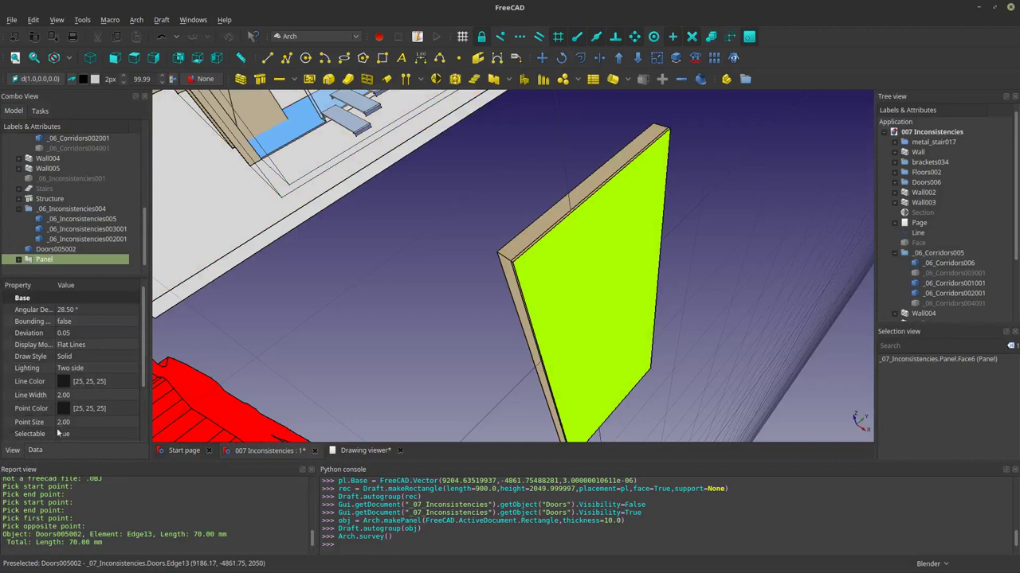
{"action": "left_click", "coordinate": [34, 451]}
{"action": "scroll", "coordinate": [120, 389], "scroll_direction": "down", "scroll_amount": 5}
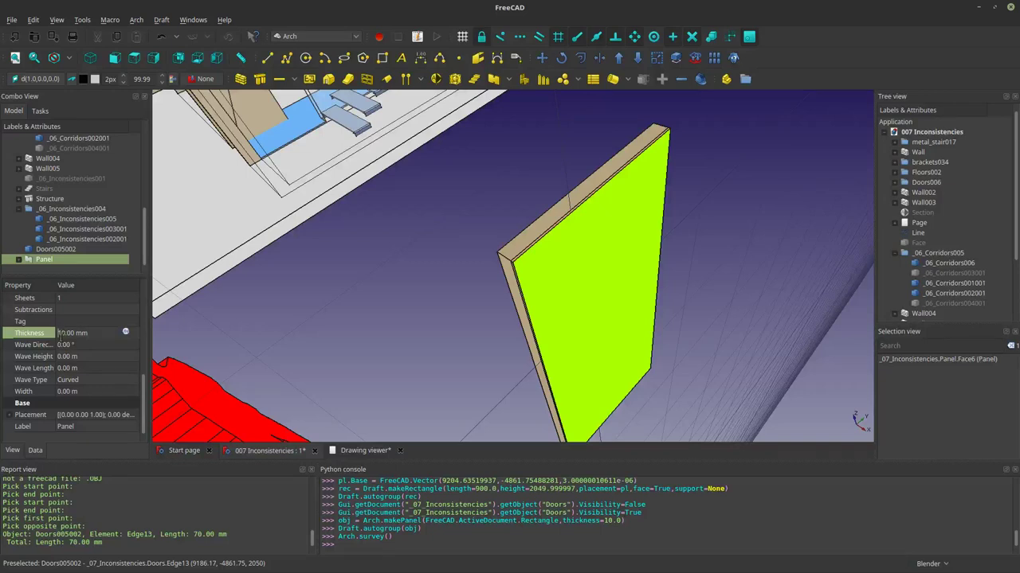
{"action": "key", "text": "Delete"}
{"action": "type", "text": "7"}
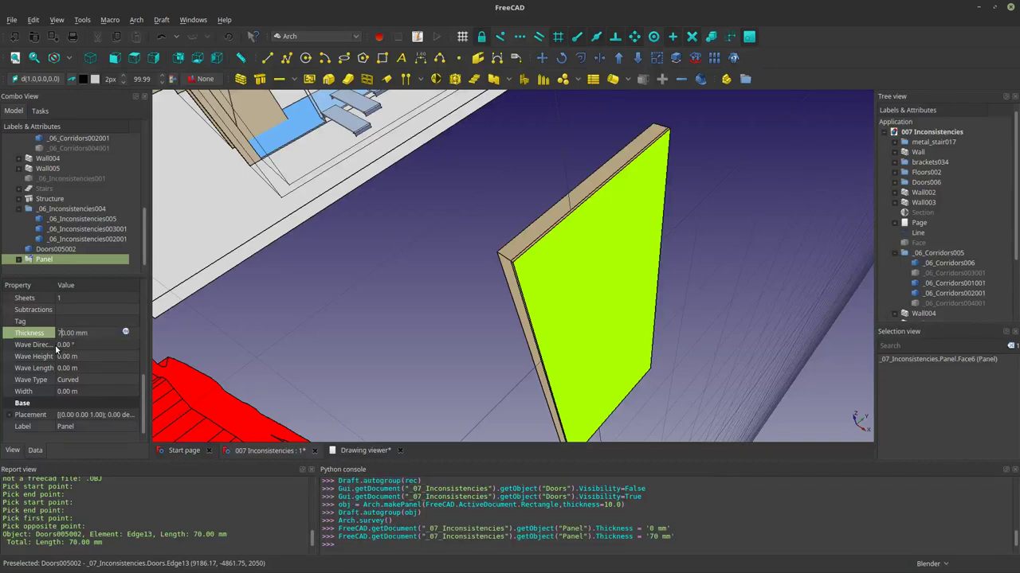
{"action": "left_click", "coordinate": [581, 264]}
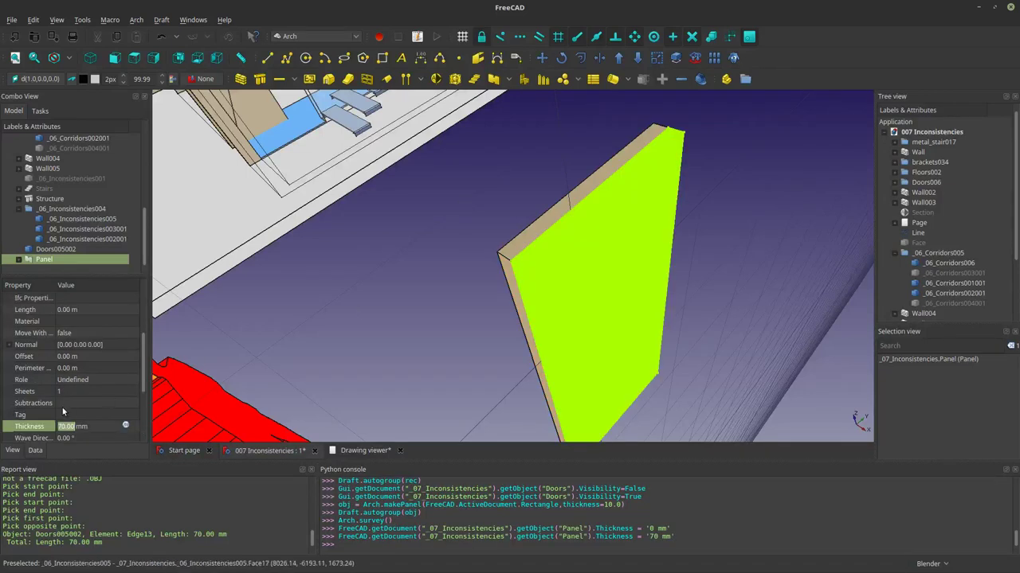
Step: Set the x component of the panel's Normal to -1 so it extrudes into the door leaf
{"action": "left_click_drag", "start_coordinate": [145, 373], "coordinate": [140, 383]}
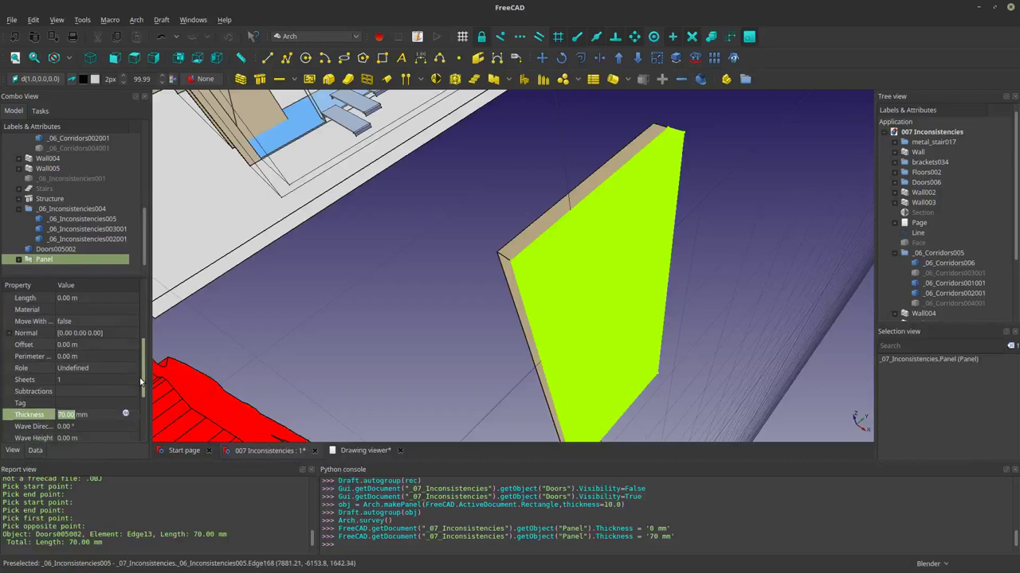
{"action": "left_click", "coordinate": [9, 333]}
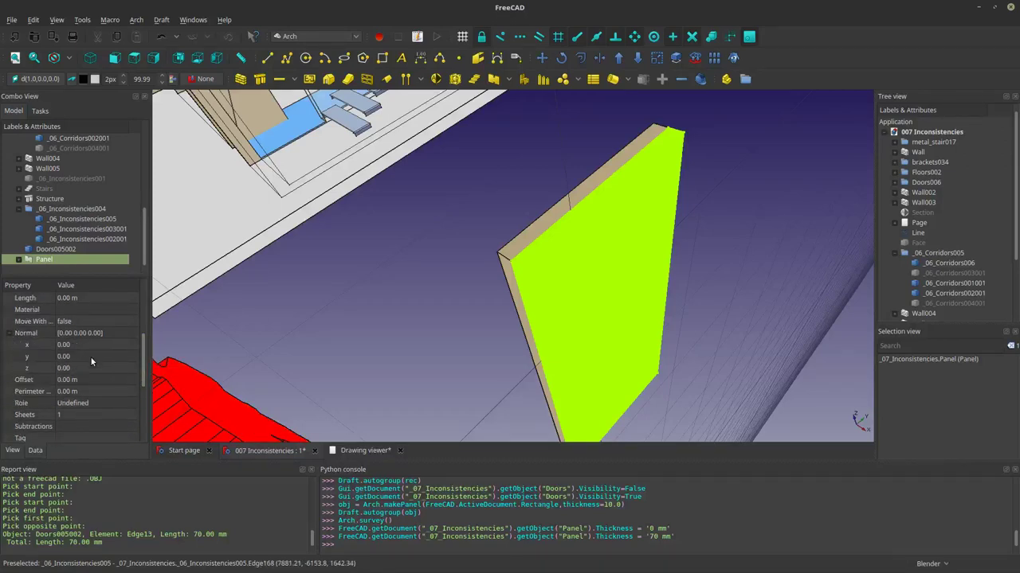
{"action": "left_click", "coordinate": [85, 345]}
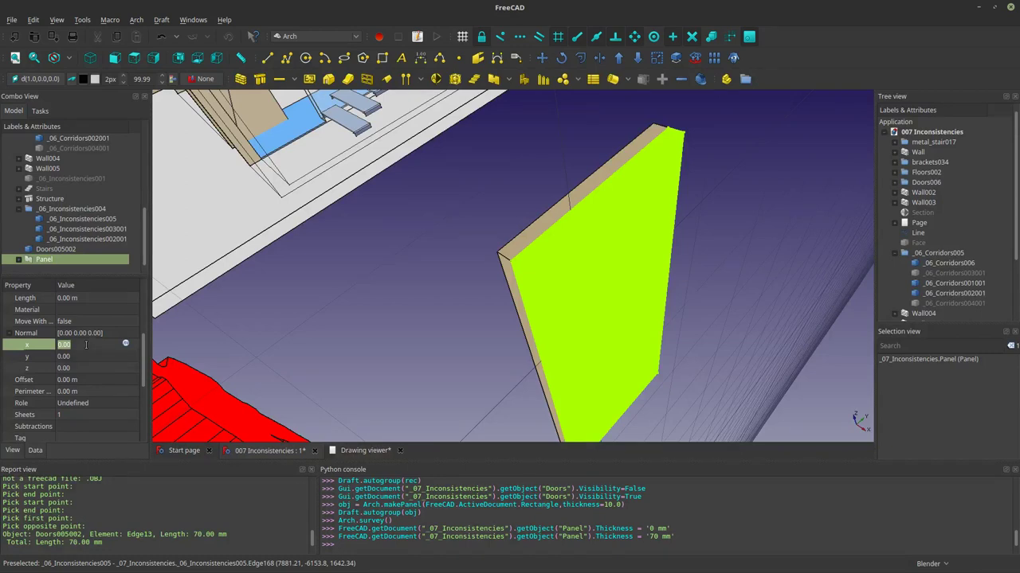
{"action": "type", "text": "-1"}
{"action": "key", "text": "Return"}
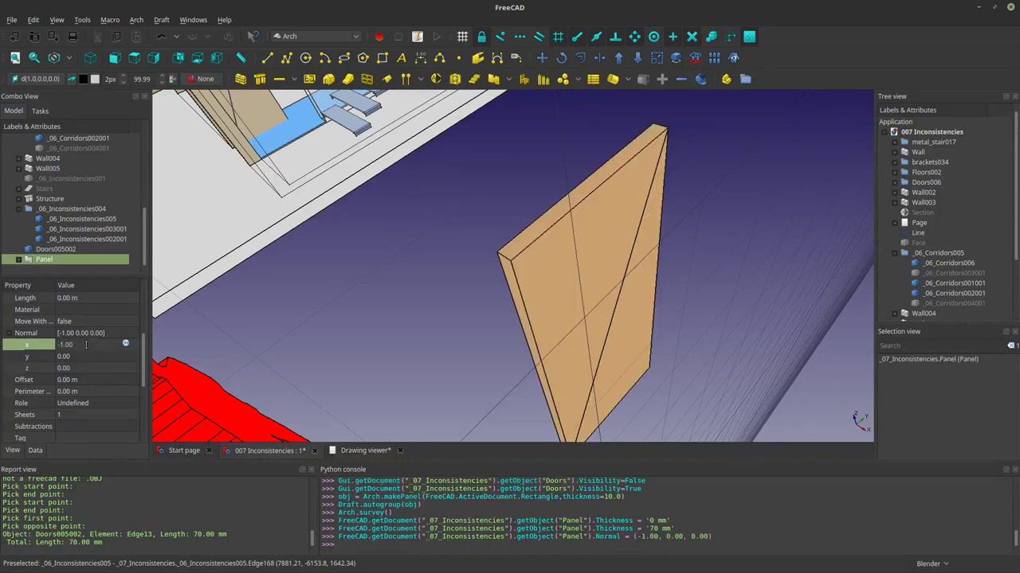
Step: Hide the triangulated door leaf copy Doors005002, leaving the Arch panel displayed
{"action": "left_click", "coordinate": [51, 250]}
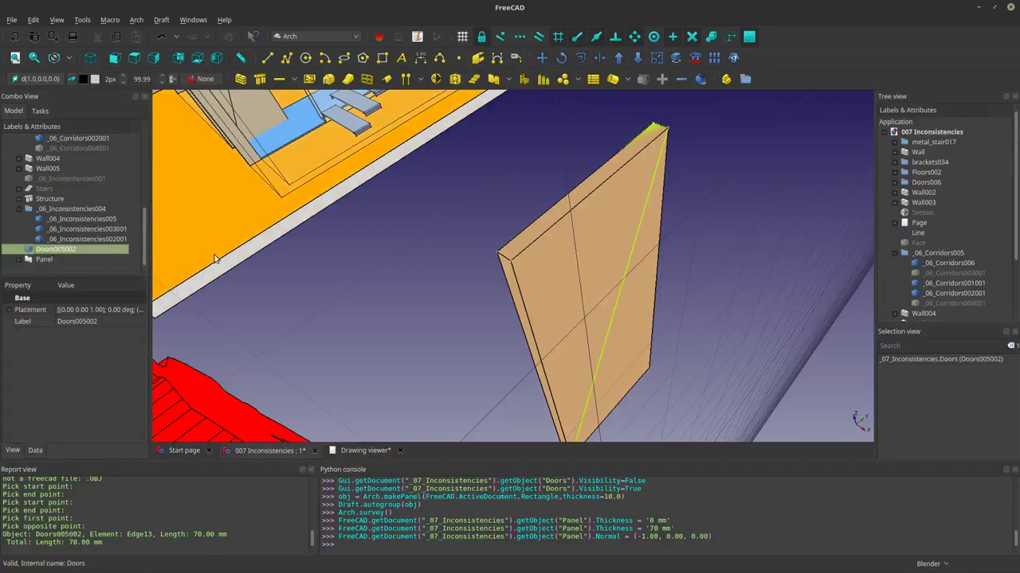
{"action": "key", "text": "space"}
{"action": "middle_click_drag", "start_coordinate": [365, 236], "coordinate": [477, 297]}
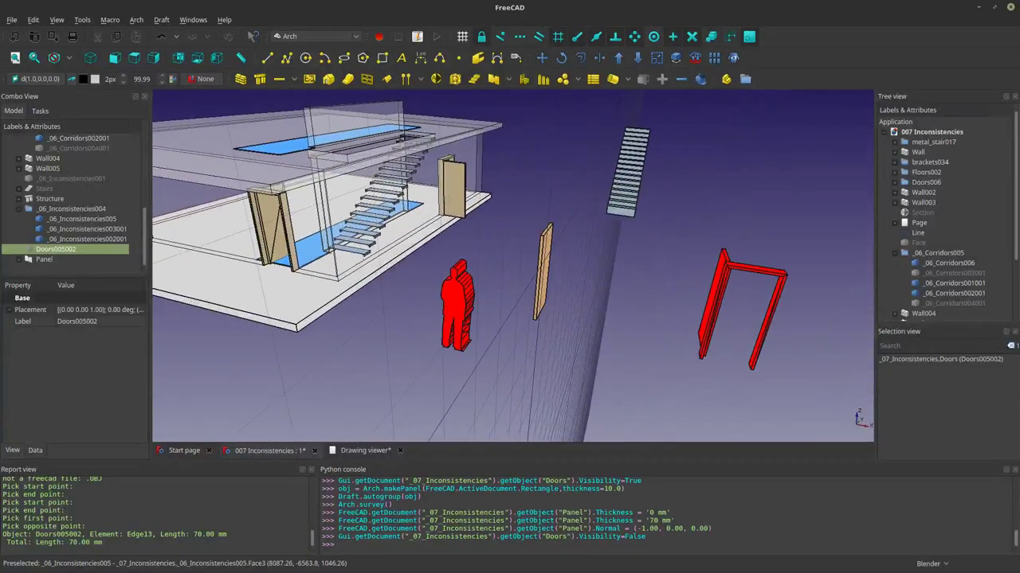
Step: Switch to Blender and export the thin upright object Plane.019 at the slab corner as Wavefront OBJ, overwriting 006 Inconsistencies.obj with Selection Only
{"action": "key", "text": "alt+Tab"}
{"action": "middle_click_drag", "start_coordinate": [183, 255], "coordinate": [314, 296], "text": "shift"}
{"action": "right_click", "coordinate": [255, 305]}
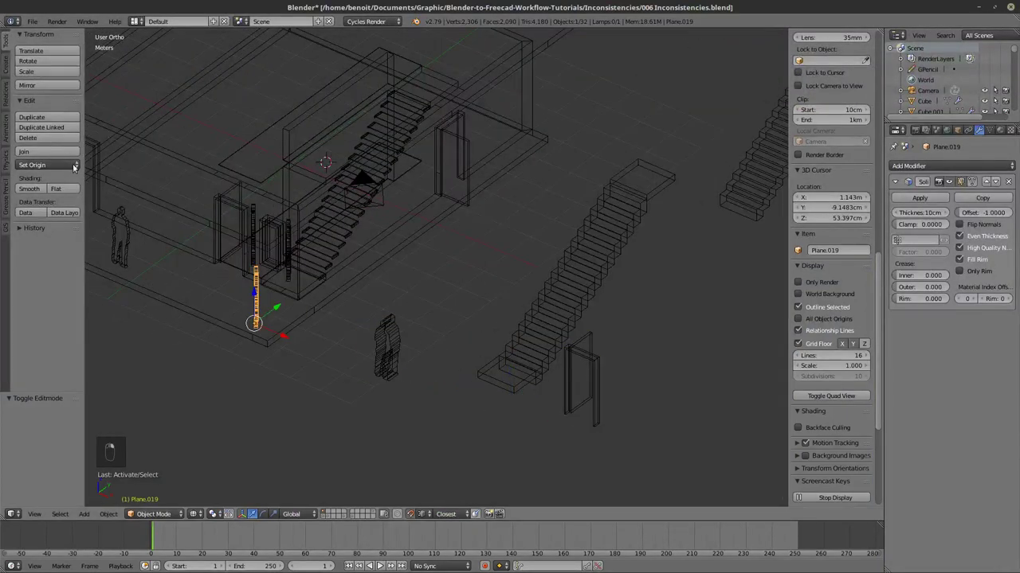
{"action": "left_click", "coordinate": [32, 22]}
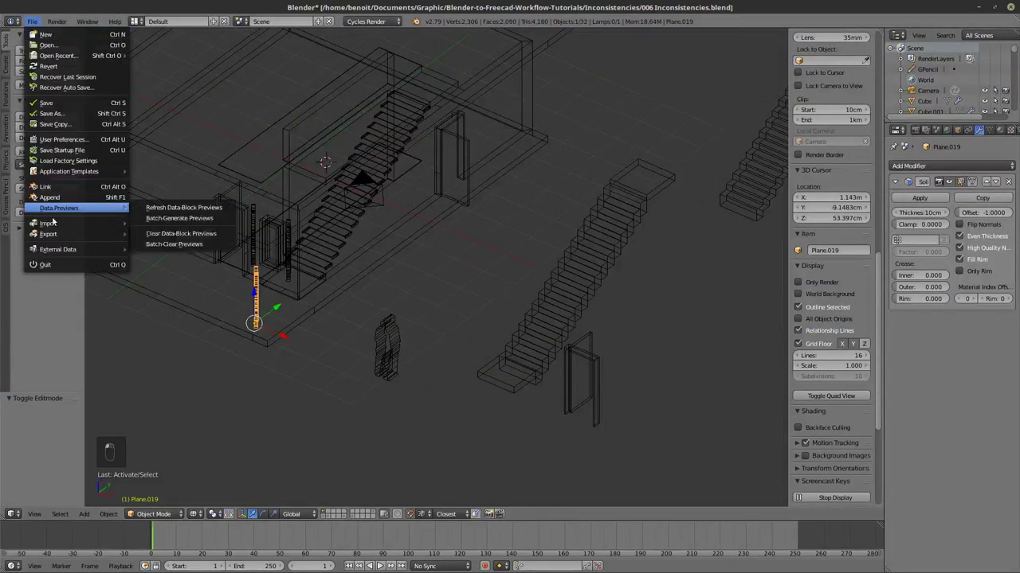
{"action": "mouse_move", "coordinate": [116, 233]}
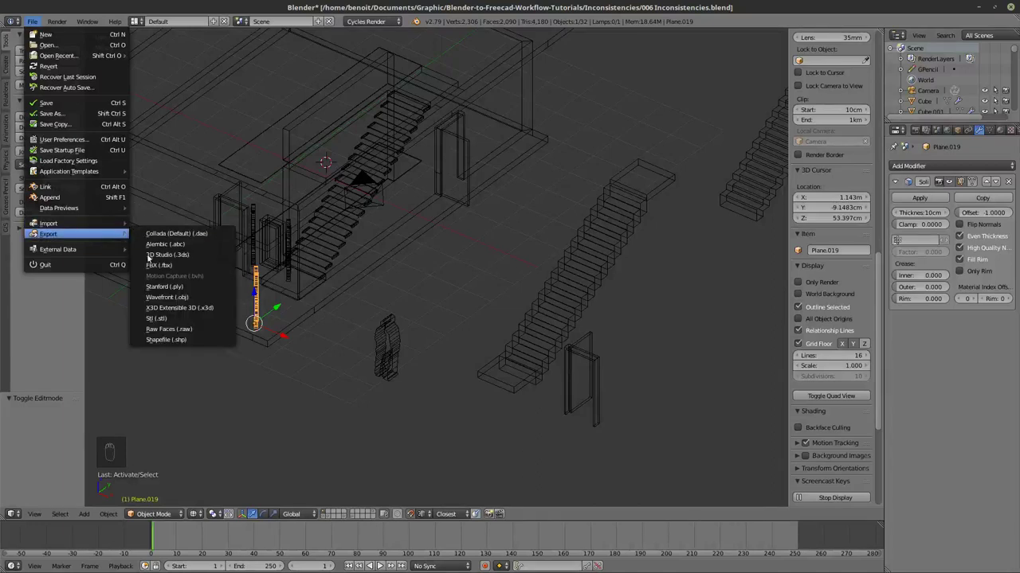
{"action": "left_click", "coordinate": [170, 298]}
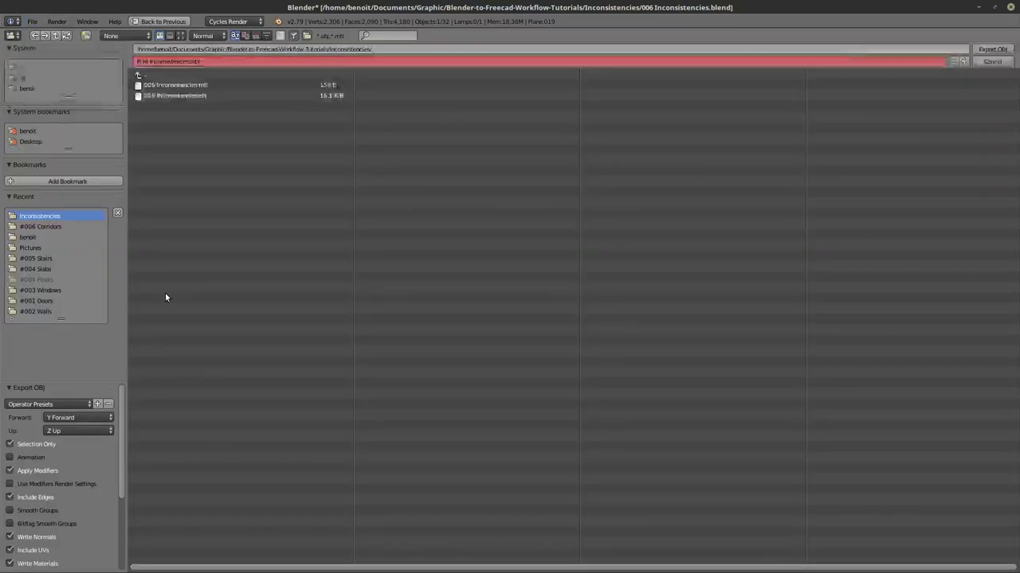
{"action": "left_click", "coordinate": [183, 95]}
{"action": "left_click", "coordinate": [992, 49]}
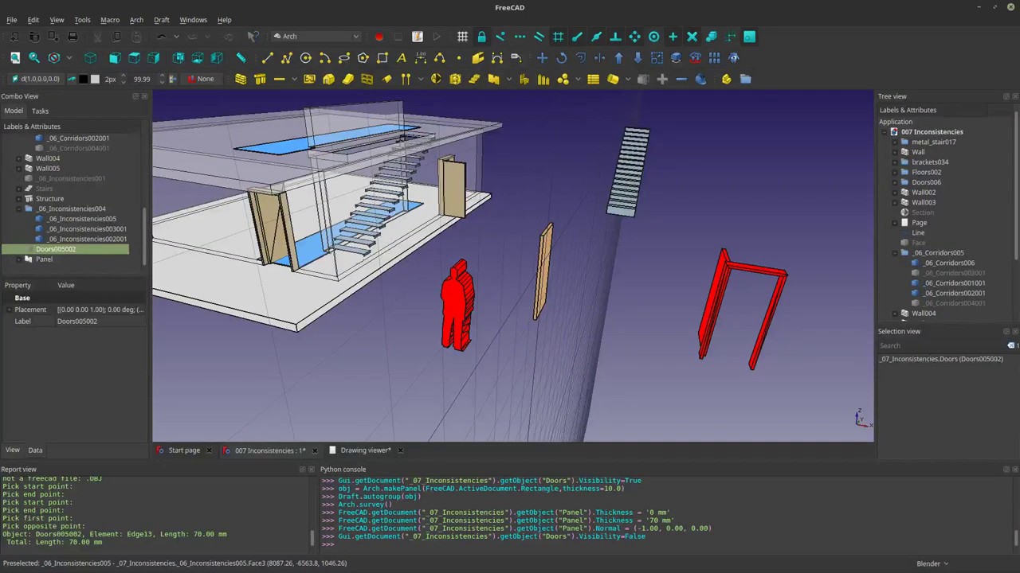
Step: Switch to FreeCAD and import the re-exported 006 Inconsistencies.obj as a mesh into the 007 Inconsistencies document
{"action": "left_click_drag", "start_coordinate": [356, 296], "coordinate": [592, 370]}
{"action": "left_click", "coordinate": [564, 266]}
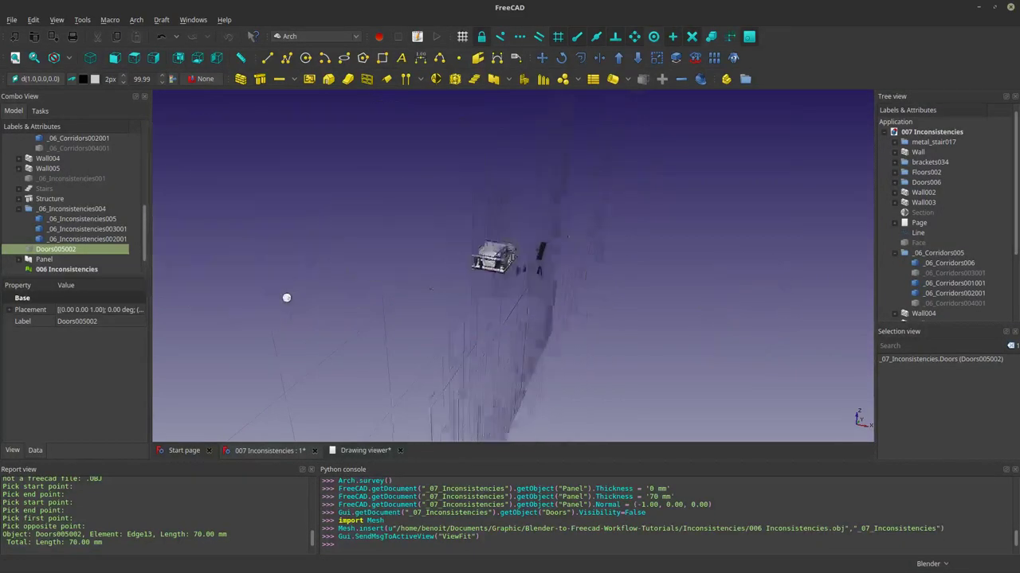
{"action": "scroll", "coordinate": [510, 271], "scroll_direction": "up", "scroll_amount": 5}
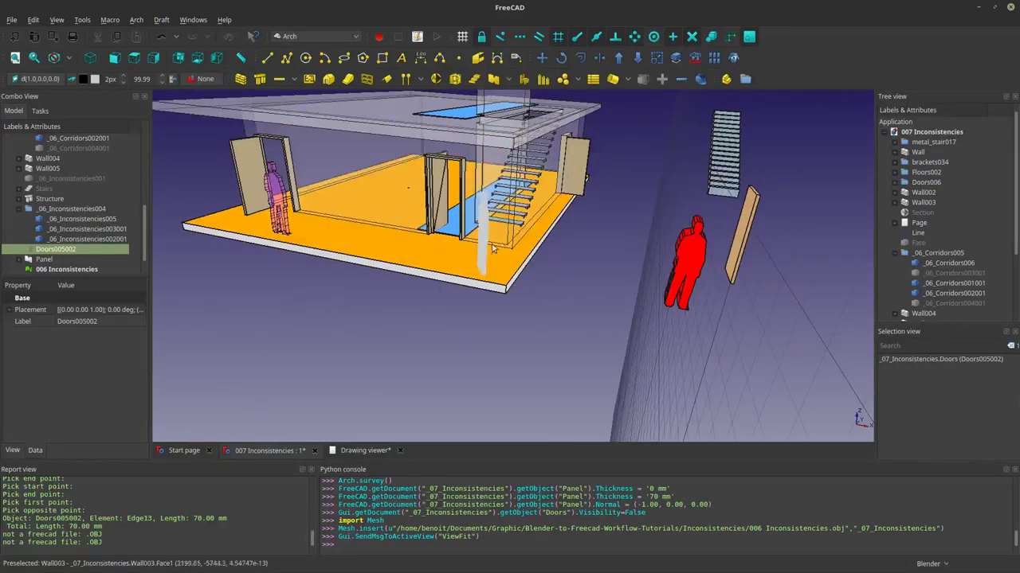
Step: Set the working plane to XY (top)
{"action": "key", "text": "space"}
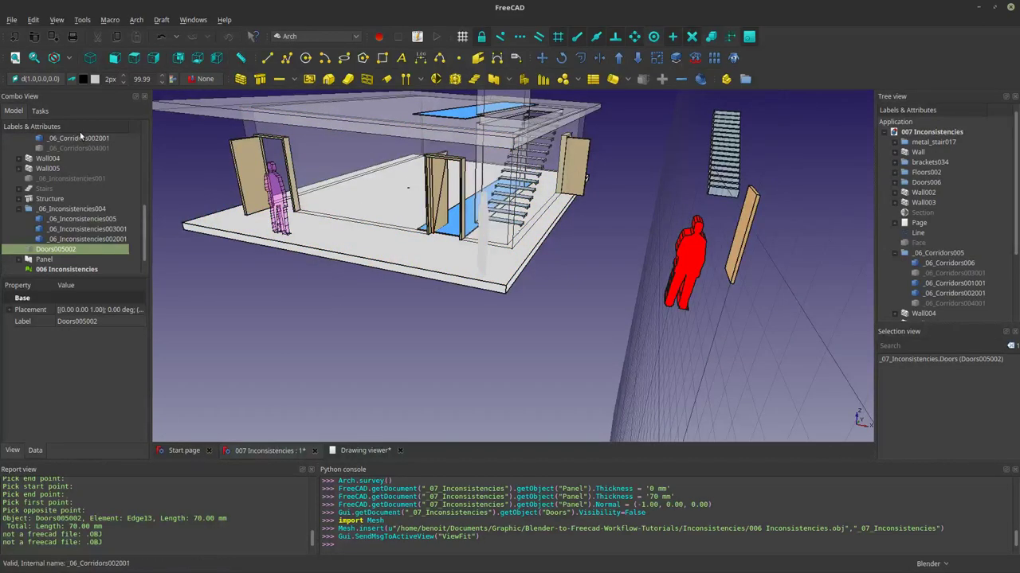
{"action": "left_click", "coordinate": [34, 78]}
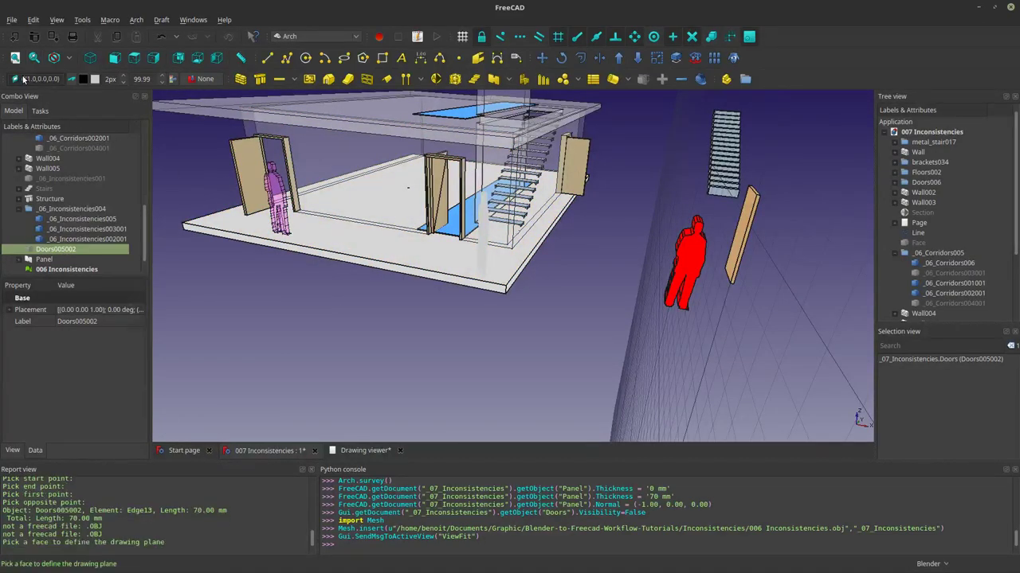
{"action": "left_click", "coordinate": [36, 203]}
Step: Convert the imported mesh 006 Inconsistencies into a shape using Mesh to Shape
{"action": "left_click", "coordinate": [48, 268]}
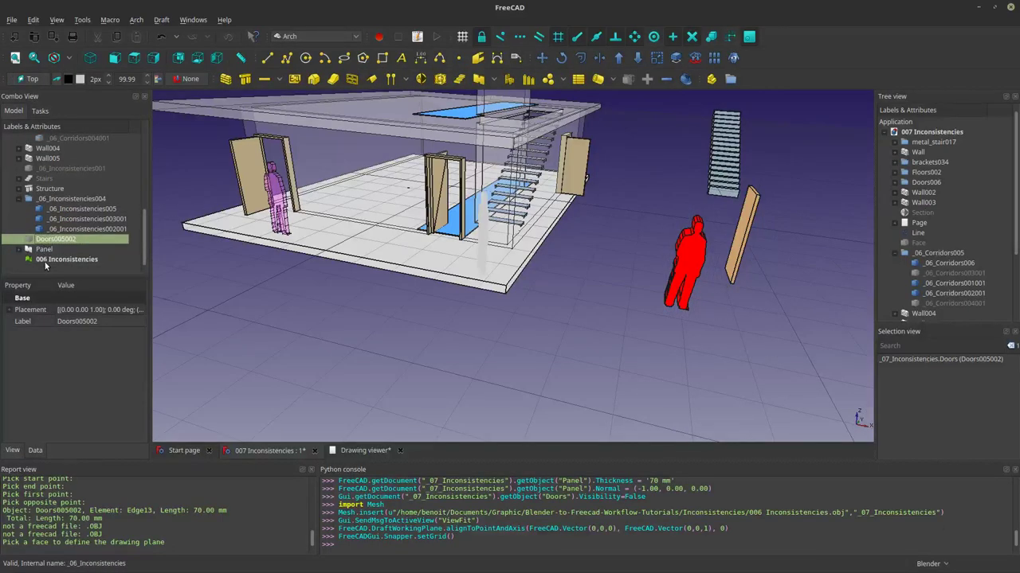
{"action": "left_click", "coordinate": [136, 19]}
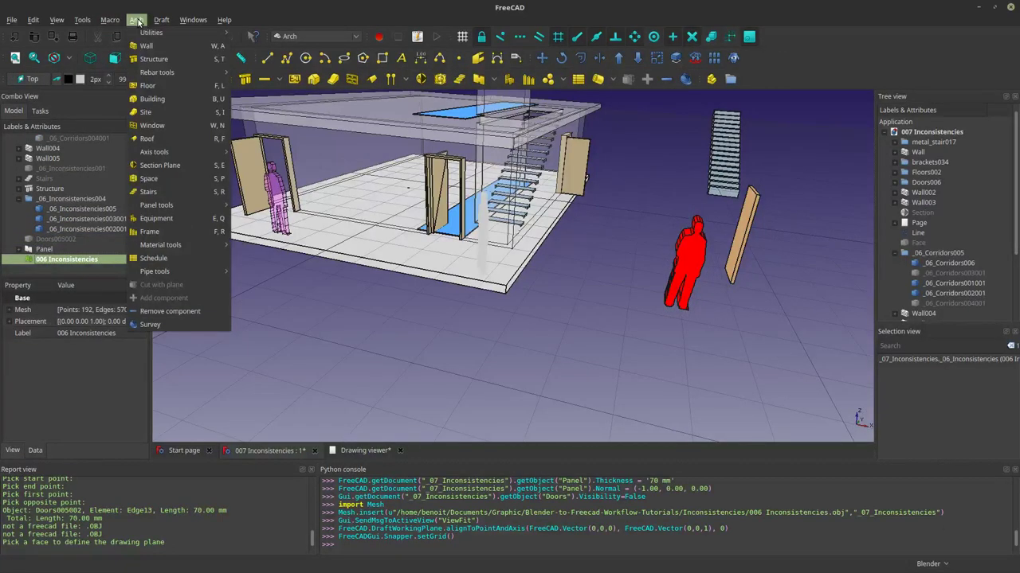
{"action": "mouse_move", "coordinate": [138, 31]}
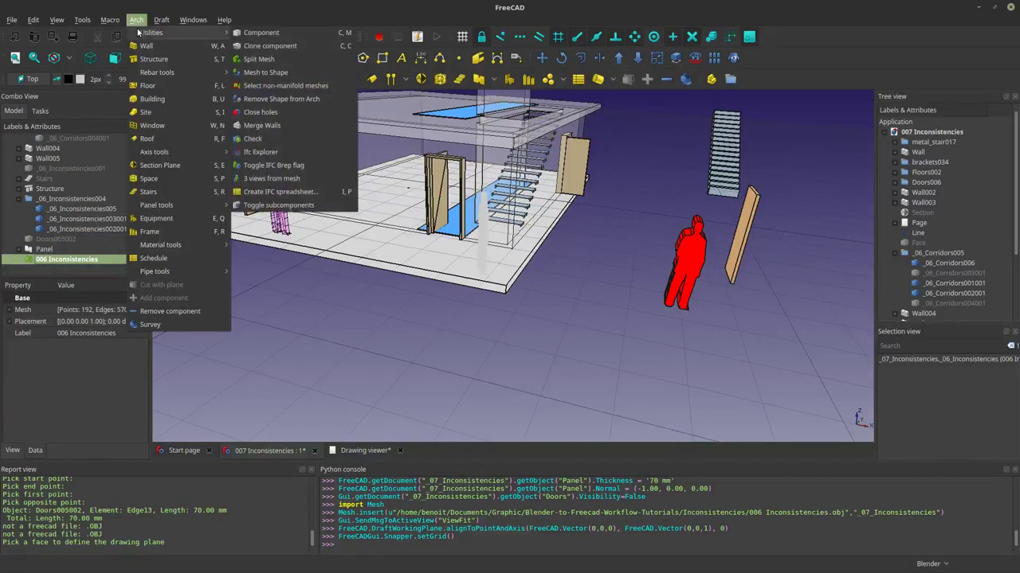
{"action": "left_click", "coordinate": [292, 63]}
Step: Hide and delete the original 006 Inconsistencies mesh, keeping only the converted human figure shape at the slab corner
{"action": "middle_click_drag", "start_coordinate": [446, 238], "coordinate": [665, 266]}
{"action": "middle_click_drag", "start_coordinate": [368, 219], "coordinate": [430, 231]}
{"action": "scroll", "coordinate": [717, 265], "scroll_direction": "up", "scroll_amount": 3}
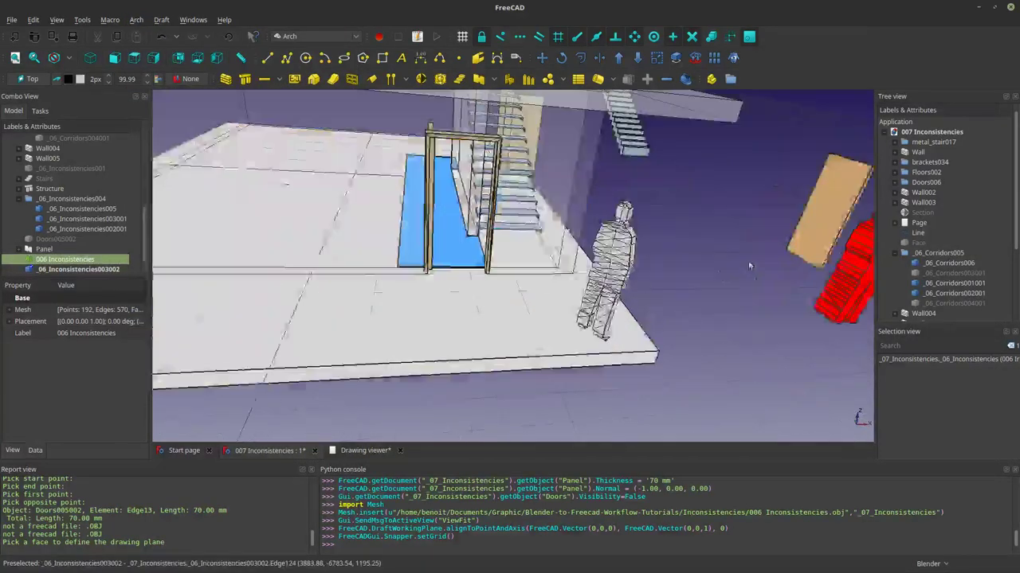
{"action": "middle_click_drag", "start_coordinate": [749, 266], "coordinate": [432, 242]}
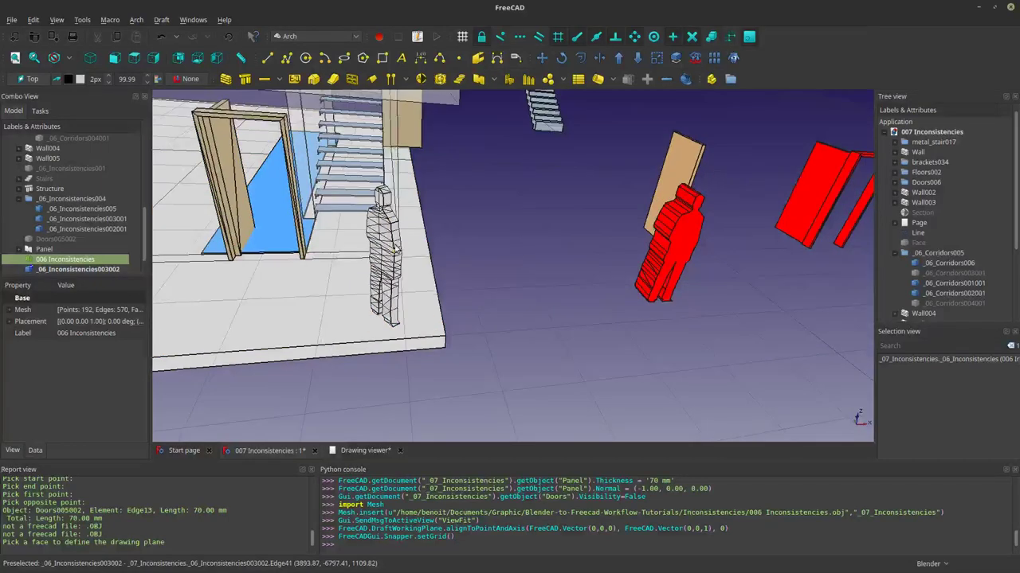
{"action": "middle_click_drag", "start_coordinate": [672, 235], "coordinate": [536, 251]}
{"action": "scroll", "coordinate": [488, 246], "scroll_direction": "up", "scroll_amount": 5}
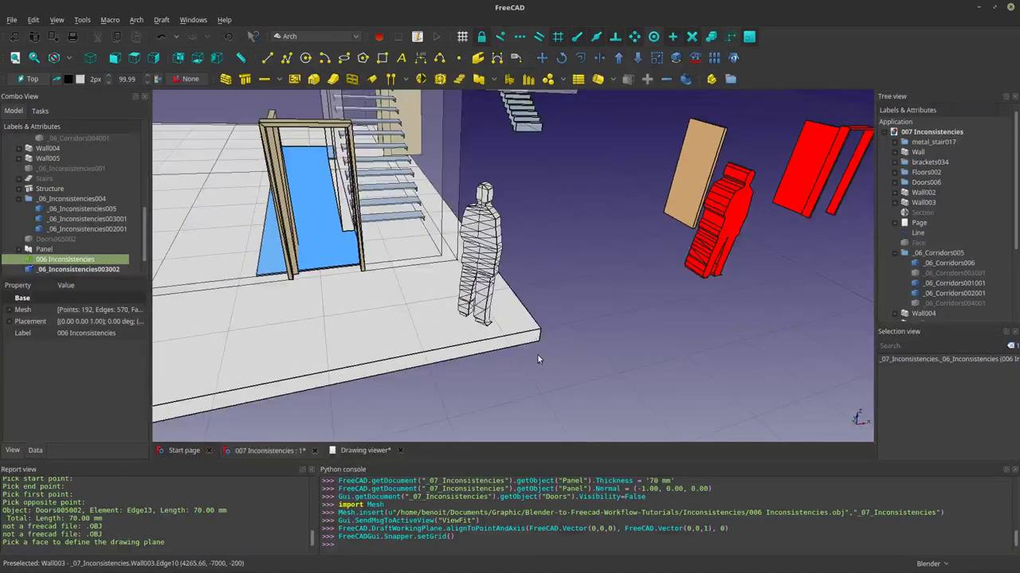
{"action": "middle_click_drag", "start_coordinate": [491, 326], "coordinate": [502, 285]}
{"action": "middle_click_drag", "start_coordinate": [496, 331], "coordinate": [549, 326]}
{"action": "key", "text": "space"}
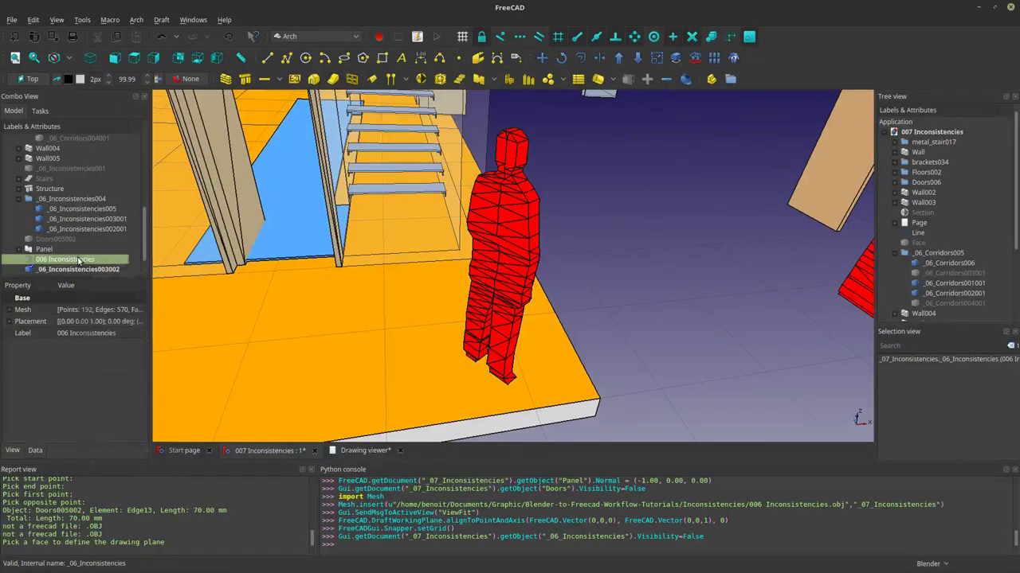
{"action": "right_click", "coordinate": [79, 261]}
{"action": "left_click", "coordinate": [100, 431]}
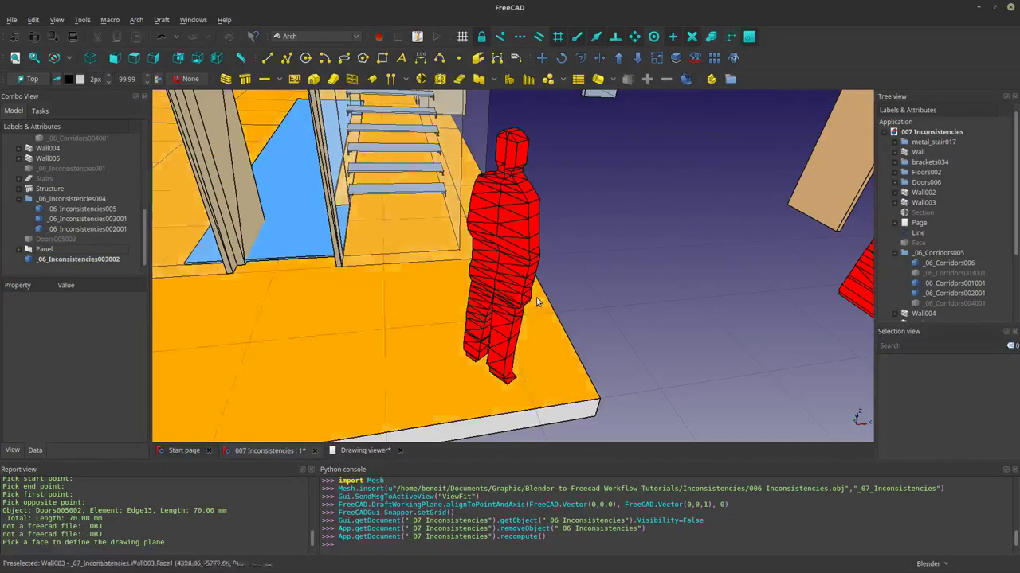
Step: Align the working plane to a triangular face on the upper torso of the converted human figure
{"action": "middle_click_drag", "start_coordinate": [478, 319], "coordinate": [486, 367]}
{"action": "scroll", "coordinate": [476, 299], "scroll_direction": "up", "scroll_amount": 4}
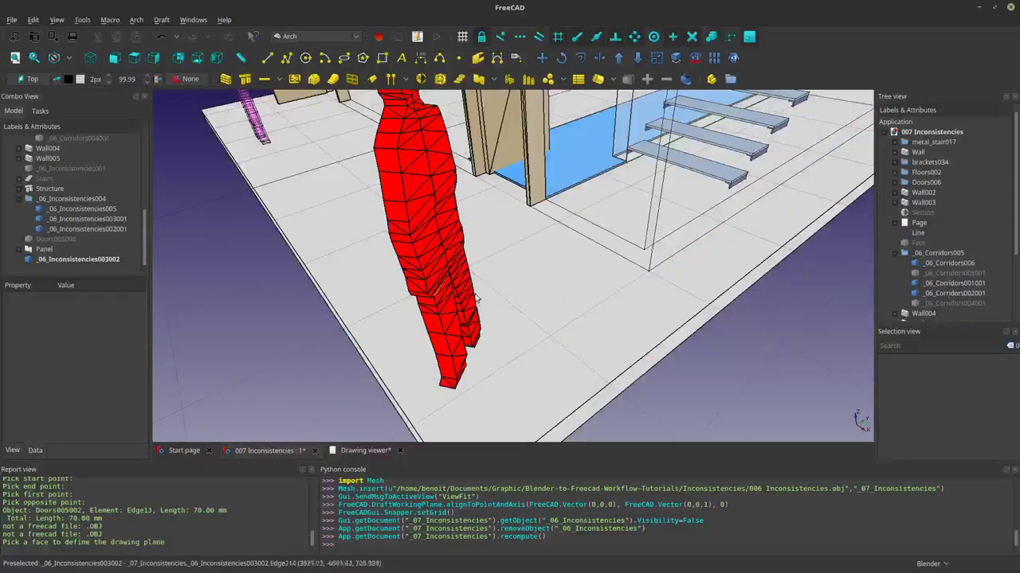
{"action": "mouse_move", "coordinate": [473, 298]}
{"action": "middle_mouse_down"}
{"action": "mouse_move", "coordinate": [446, 301]}
{"action": "mouse_move", "coordinate": [415, 287]}
{"action": "mouse_move", "coordinate": [518, 252]}
{"action": "mouse_move", "coordinate": [531, 298]}
{"action": "mouse_move", "coordinate": [512, 308]}
{"action": "mouse_move", "coordinate": [473, 297]}
{"action": "middle_mouse_up"}
{"action": "scroll", "coordinate": [475, 298], "scroll_direction": "down", "scroll_amount": 3}
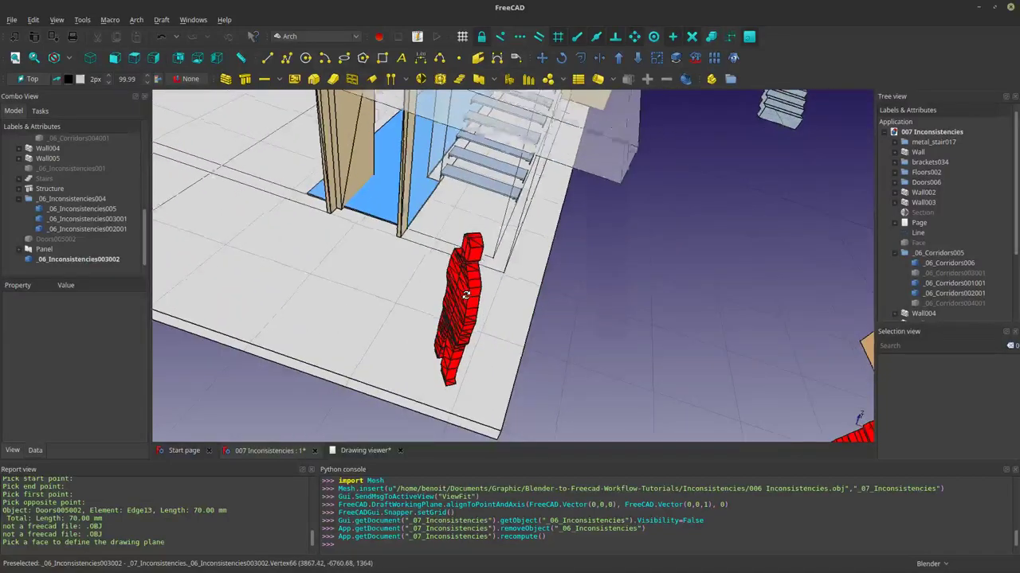
{"action": "left_click", "coordinate": [473, 294]}
{"action": "mouse_move", "coordinate": [561, 298]}
{"action": "middle_mouse_down"}
{"action": "mouse_move", "coordinate": [566, 281]}
{"action": "mouse_move", "coordinate": [554, 280]}
{"action": "middle_mouse_up"}
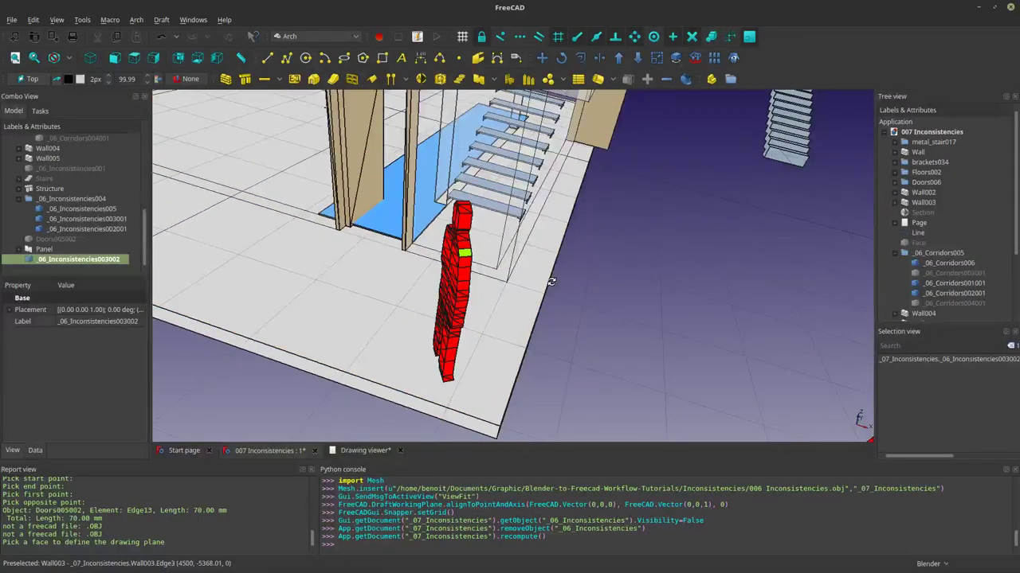
{"action": "middle_click_drag", "start_coordinate": [560, 332], "coordinate": [646, 311]}
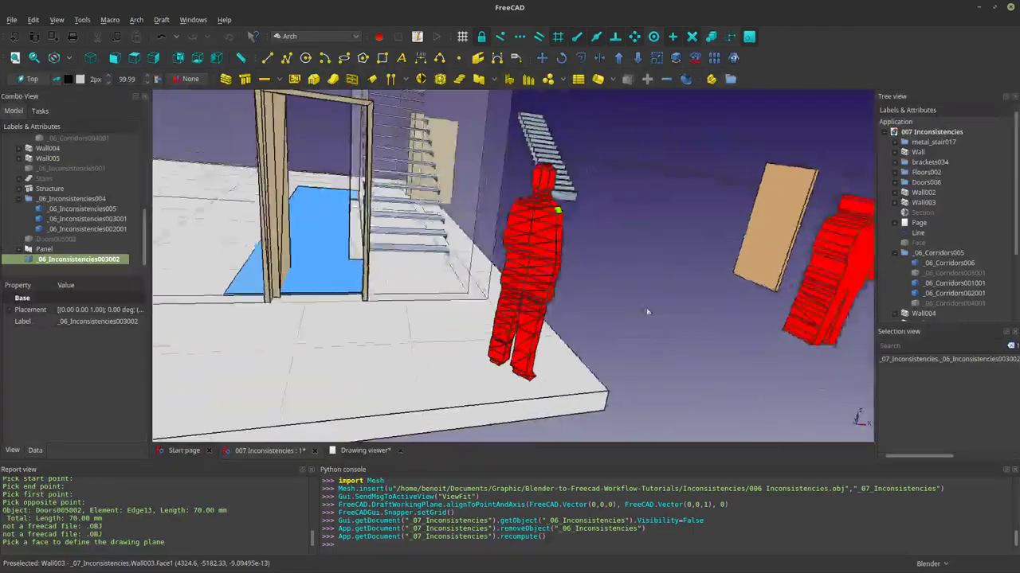
{"action": "scroll", "coordinate": [505, 270], "scroll_direction": "up", "scroll_amount": 5}
{"action": "middle_click_drag", "start_coordinate": [416, 213], "coordinate": [458, 282], "text": "shift"}
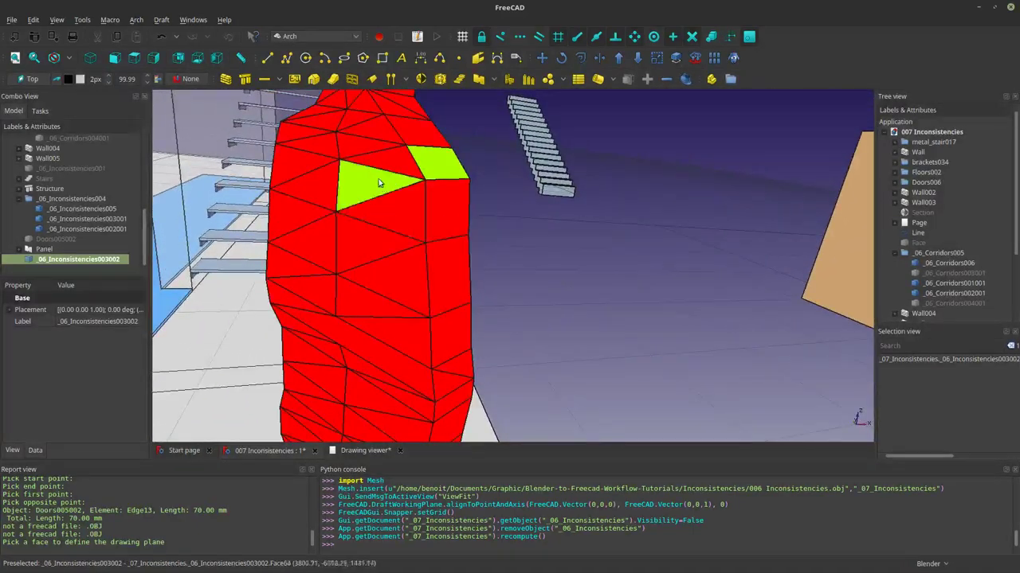
{"action": "left_click", "coordinate": [35, 78]}
Step: Examine the triangulated faces of the human figure from the front and the side, against the face-aligned working plane
{"action": "middle_click_drag", "start_coordinate": [379, 222], "coordinate": [413, 240]}
{"action": "scroll", "coordinate": [413, 241], "scroll_direction": "down", "scroll_amount": 5}
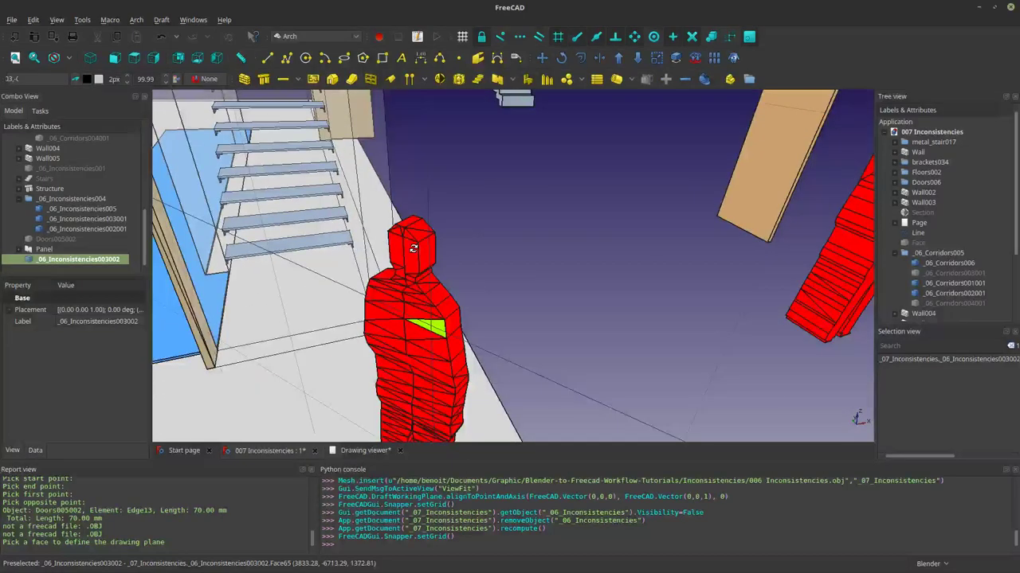
{"action": "scroll", "coordinate": [510, 262], "scroll_direction": "up", "scroll_amount": 2}
{"action": "middle_click_drag", "start_coordinate": [509, 262], "coordinate": [533, 214], "text": "shift"}
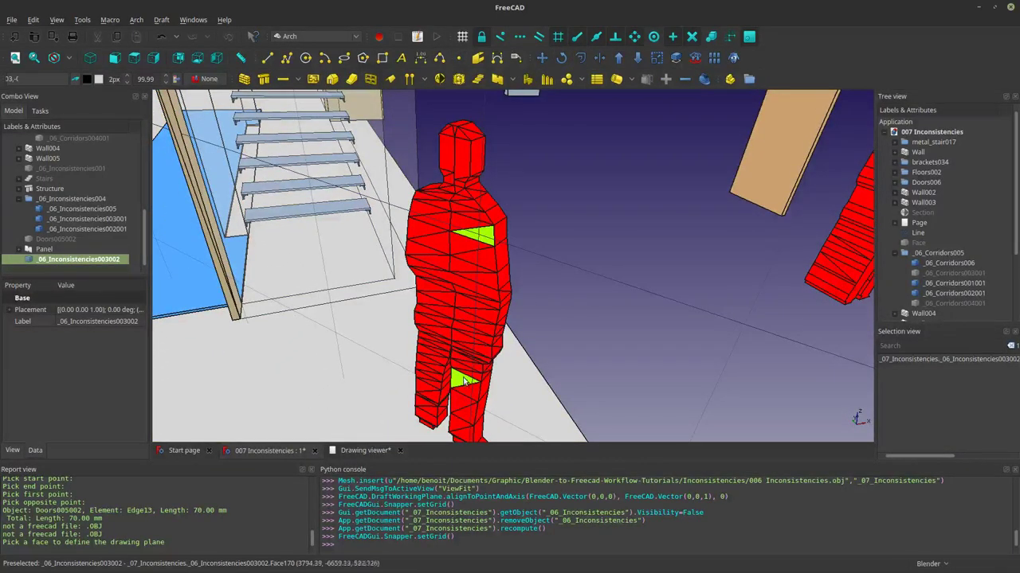
{"action": "middle_click_drag", "start_coordinate": [464, 380], "coordinate": [441, 297]}
{"action": "middle_click_drag", "start_coordinate": [480, 240], "coordinate": [372, 149]}
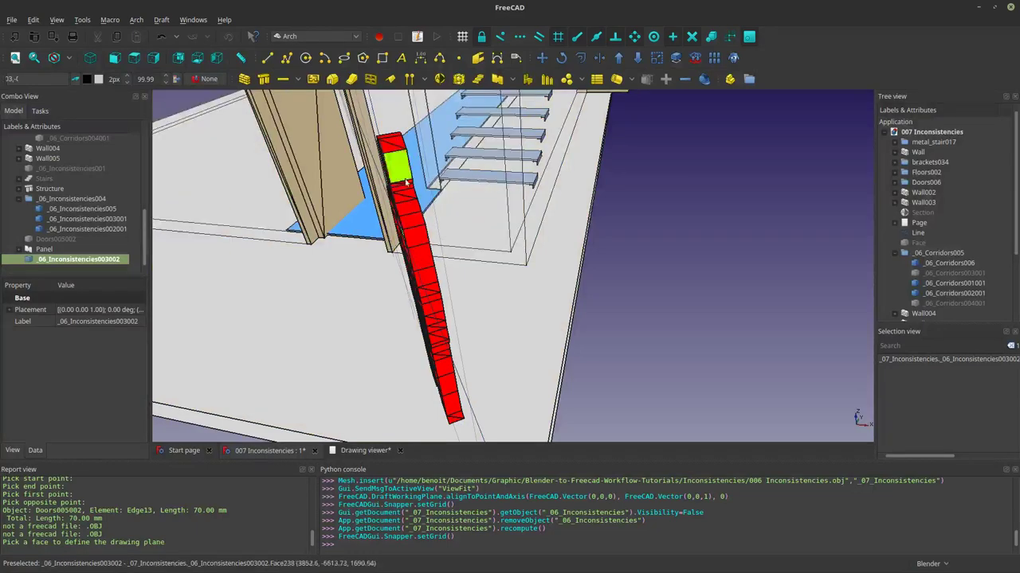
{"action": "middle_click_drag", "start_coordinate": [431, 295], "coordinate": [500, 304]}
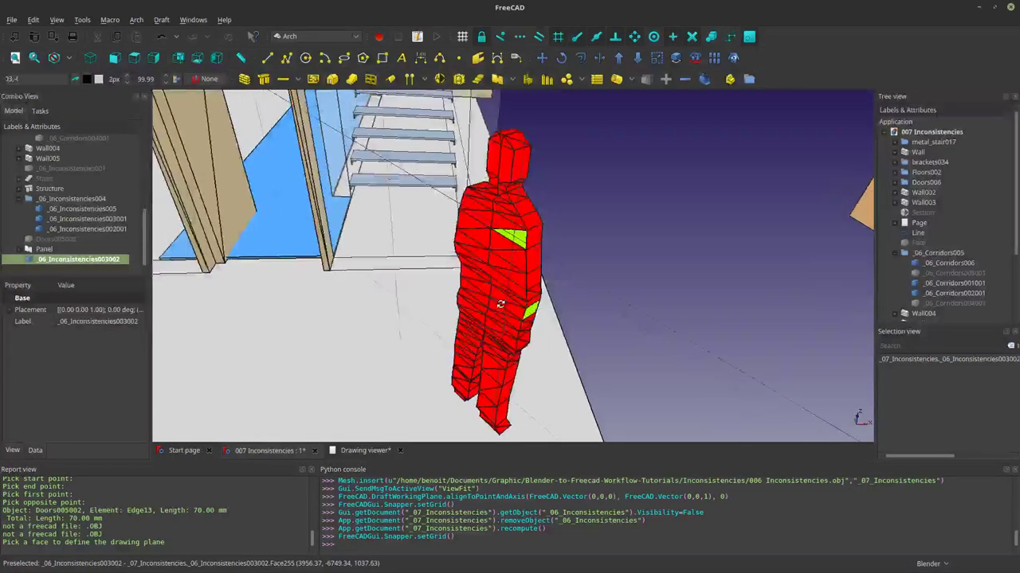
{"action": "scroll", "coordinate": [497, 346], "scroll_direction": "down", "scroll_amount": 5}
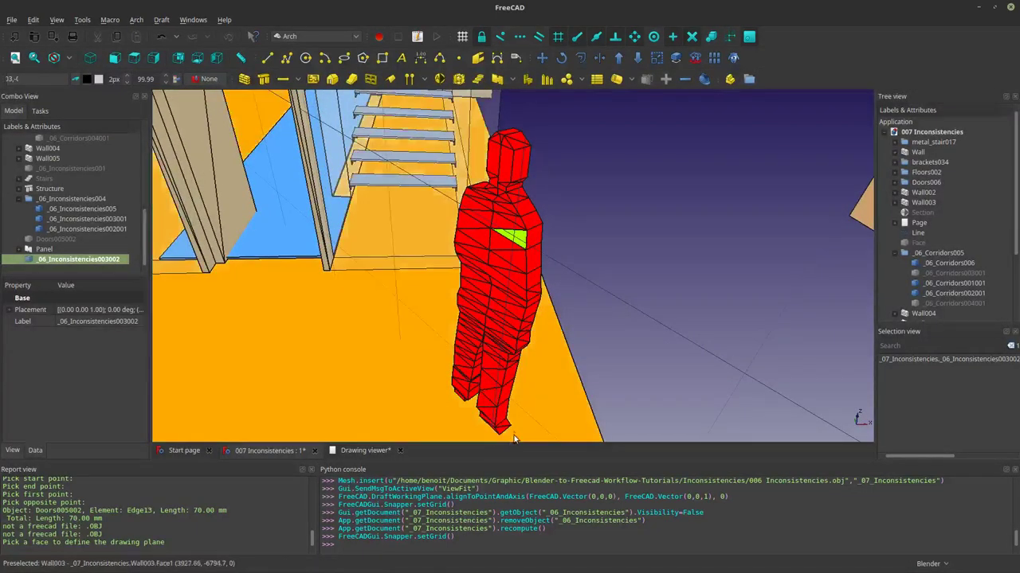
{"action": "scroll", "coordinate": [472, 361], "scroll_direction": "up", "scroll_amount": 5}
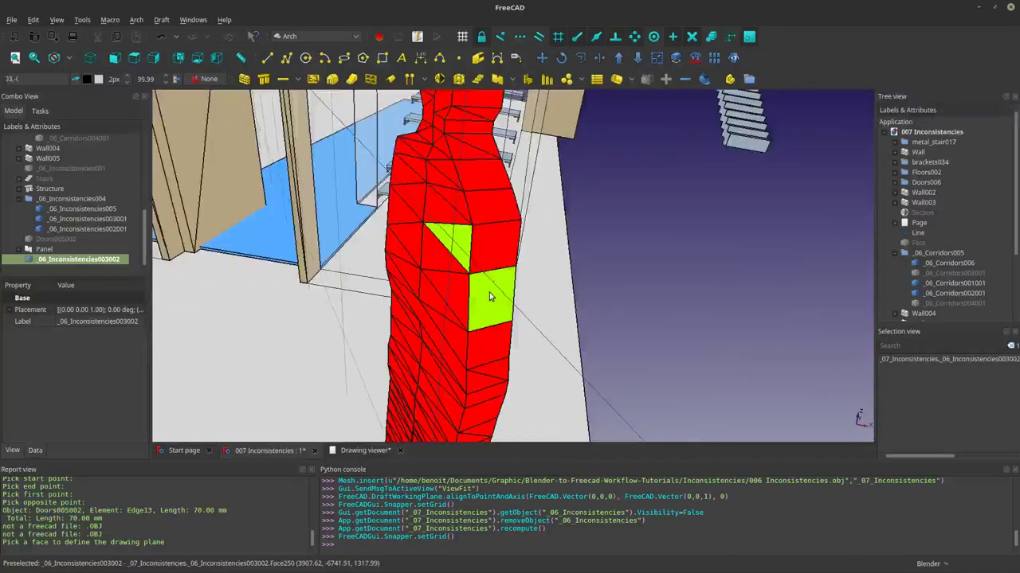
{"action": "scroll", "coordinate": [446, 255], "scroll_direction": "down", "scroll_amount": 5}
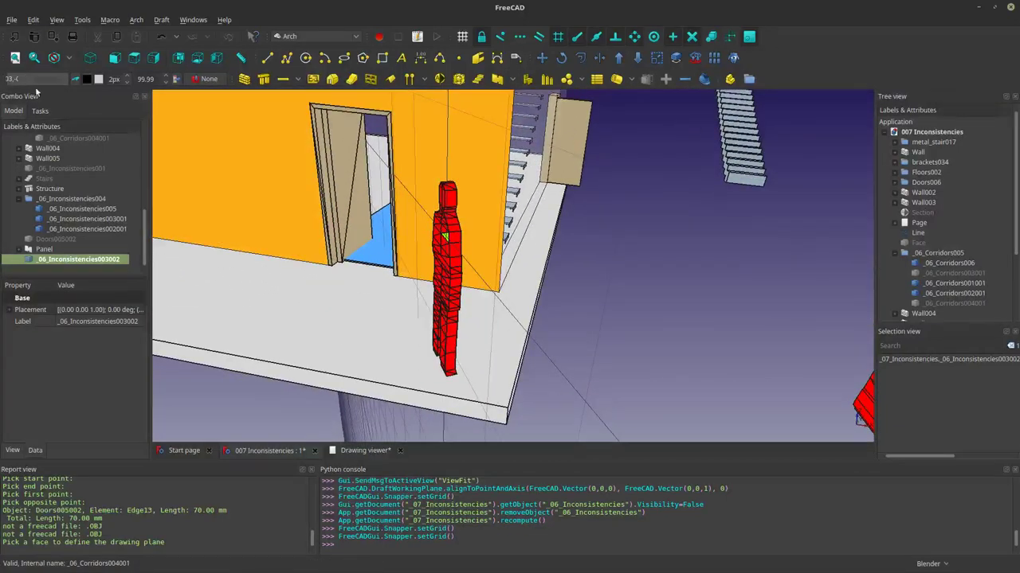
Step: Clear the selection and reset the working plane to XY (top)
{"action": "left_click", "coordinate": [593, 352]}
{"action": "left_click", "coordinate": [38, 81]}
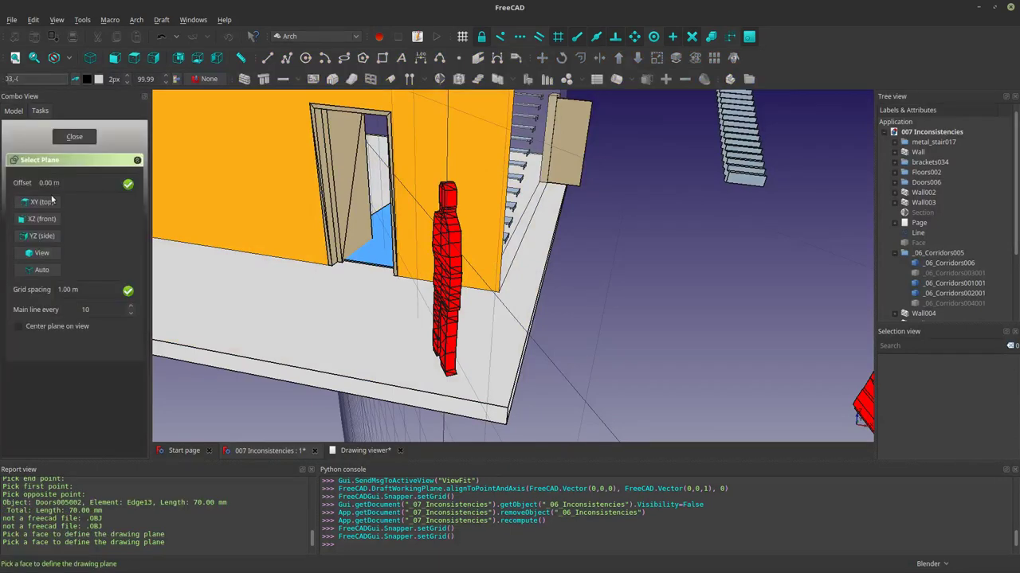
{"action": "left_click", "coordinate": [50, 203]}
Step: Select the human figure shape and start Cross-sections in the Part workbench with XZ as the guiding plane
{"action": "middle_click_drag", "start_coordinate": [304, 245], "coordinate": [518, 292]}
{"action": "left_click", "coordinate": [518, 292]}
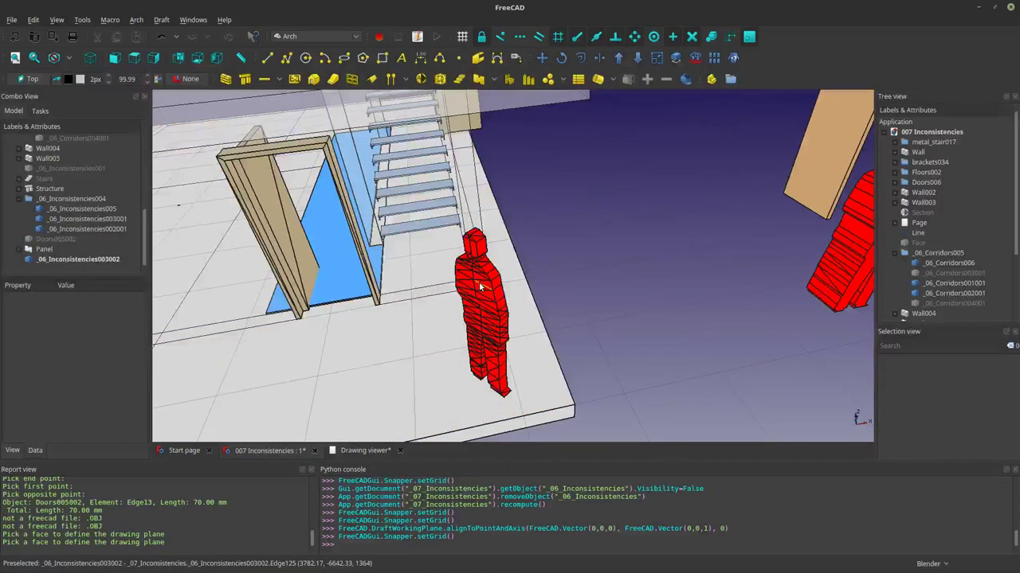
{"action": "left_click", "coordinate": [331, 33]}
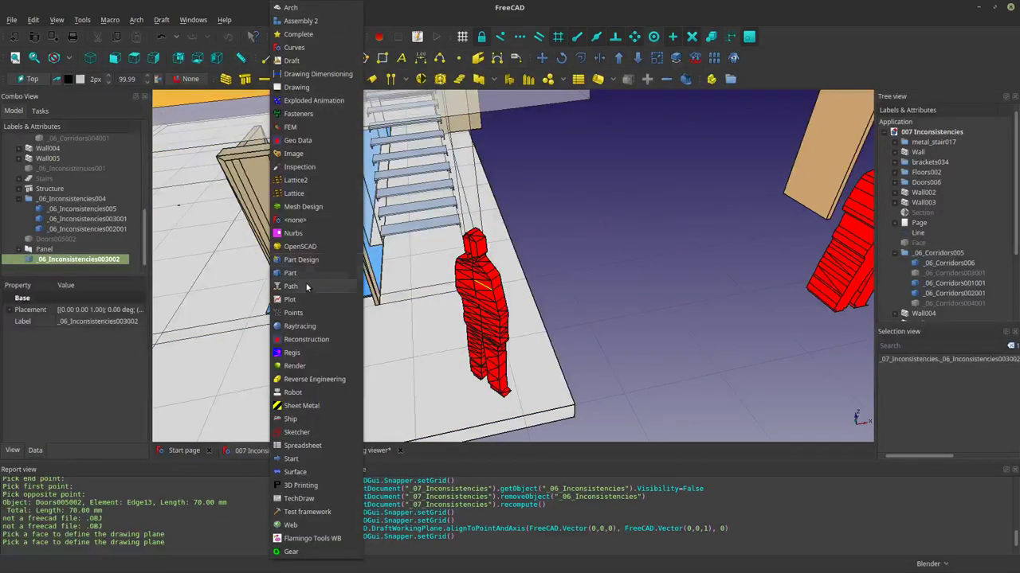
{"action": "key", "text": "Escape"}
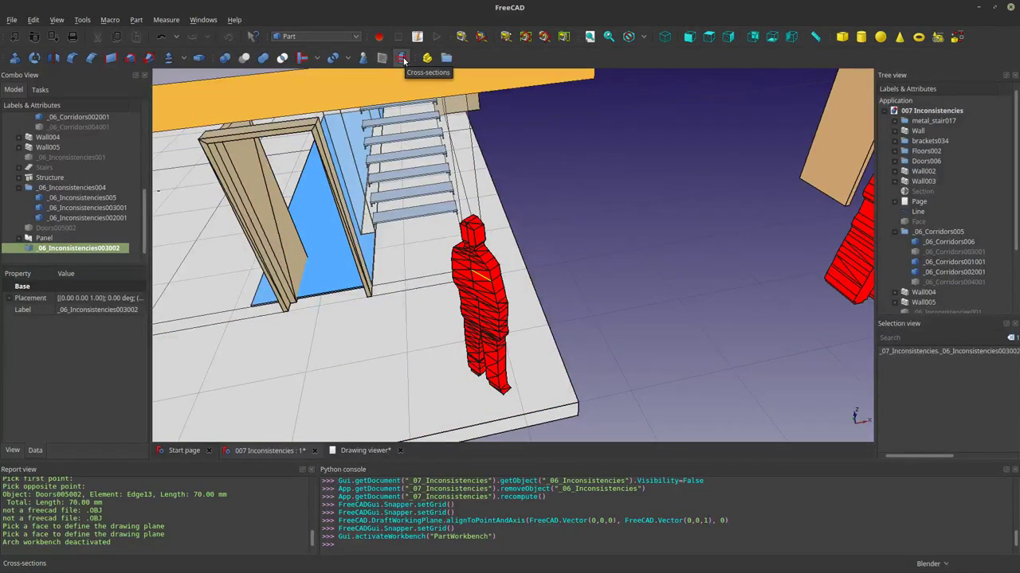
{"action": "left_click", "coordinate": [405, 62]}
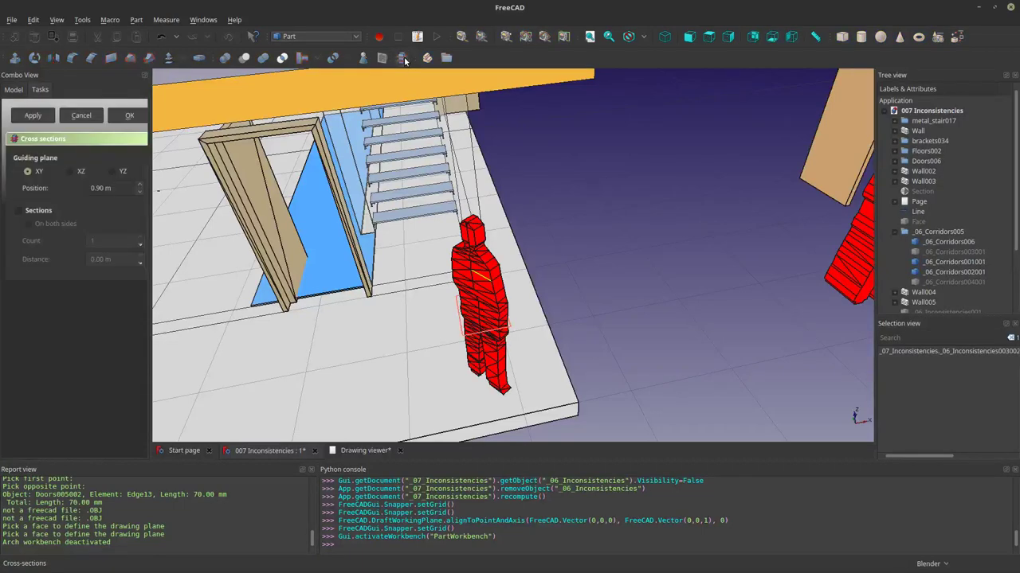
{"action": "scroll", "coordinate": [484, 343], "scroll_direction": "up", "scroll_amount": 3}
{"action": "middle_click_drag", "start_coordinate": [485, 341], "coordinate": [471, 236]}
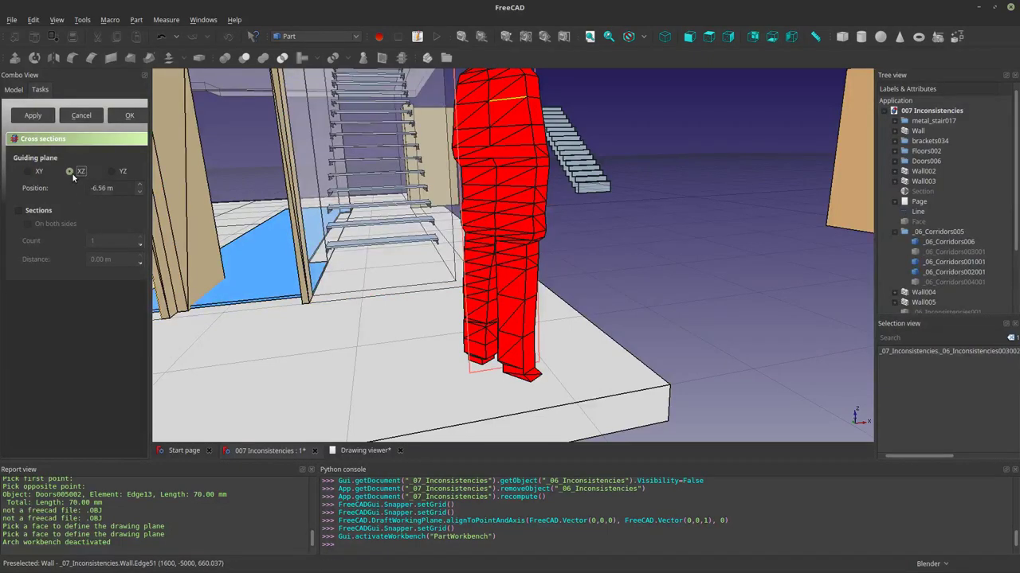
Step: Cancel the XZ cross section of the red person figure after checking where its guiding plane lies
{"action": "scroll", "coordinate": [462, 298], "scroll_direction": "down", "scroll_amount": 3}
{"action": "middle_click_drag", "start_coordinate": [504, 297], "coordinate": [477, 364]}
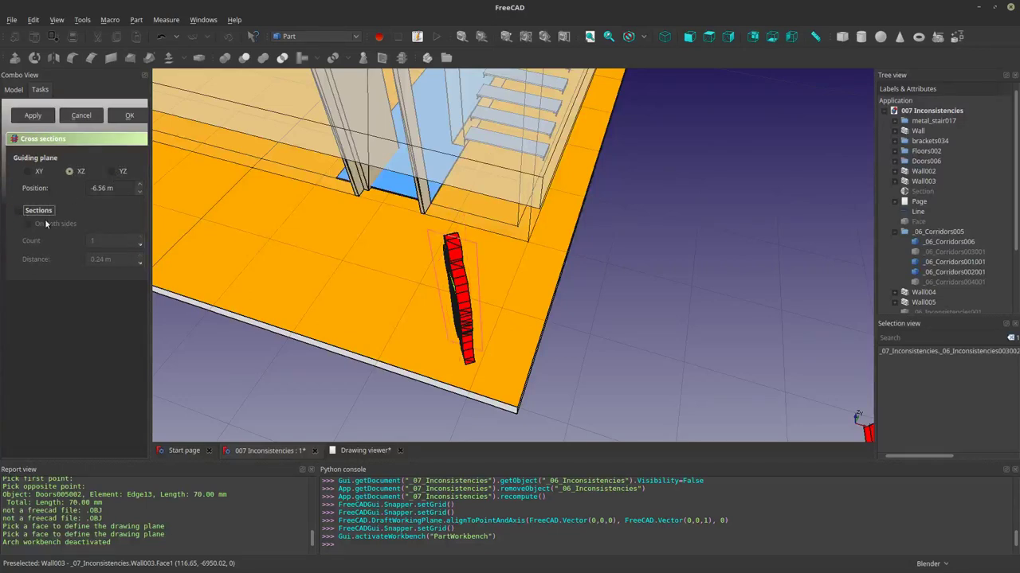
{"action": "left_click", "coordinate": [91, 121]}
Step: In the Arch workbench, move the red person figure without copying, from its front foot tip to the slab's nearest corner
{"action": "scroll", "coordinate": [466, 352], "scroll_direction": "up", "scroll_amount": 3}
{"action": "middle_click_drag", "start_coordinate": [476, 354], "coordinate": [462, 288]}
{"action": "scroll", "coordinate": [482, 373], "scroll_direction": "up", "scroll_amount": 4}
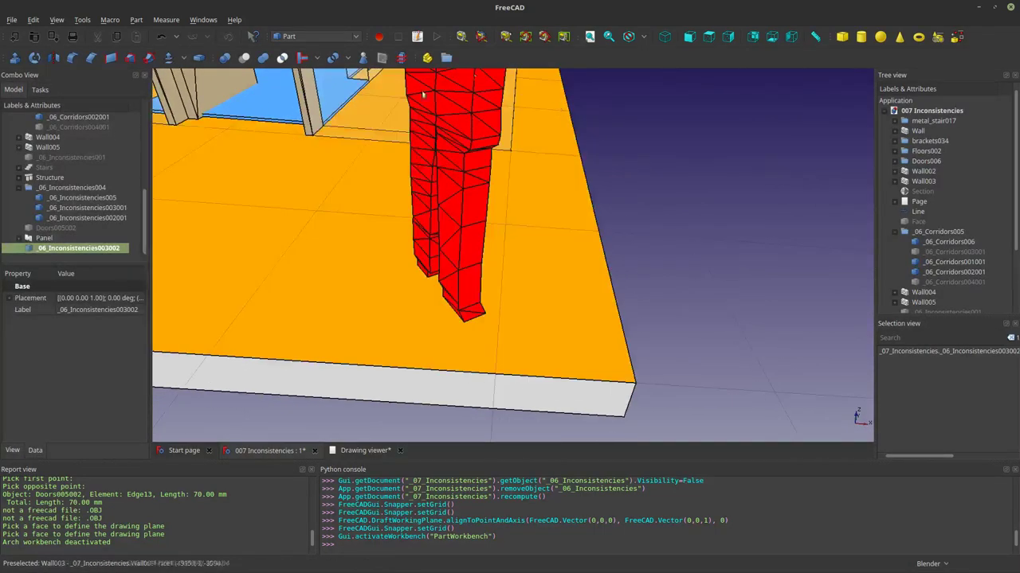
{"action": "left_click", "coordinate": [291, 36]}
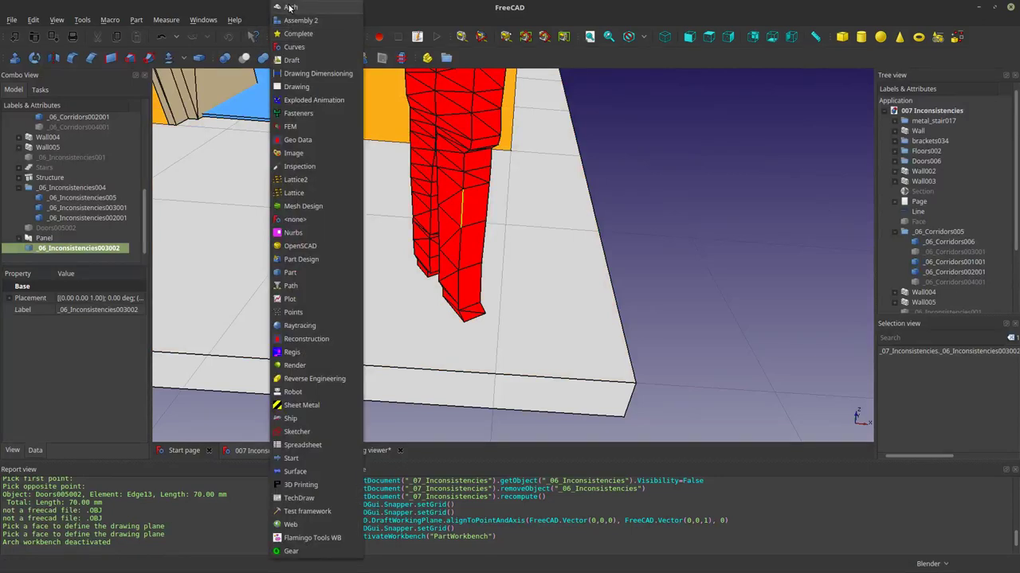
{"action": "left_click", "coordinate": [276, 77]}
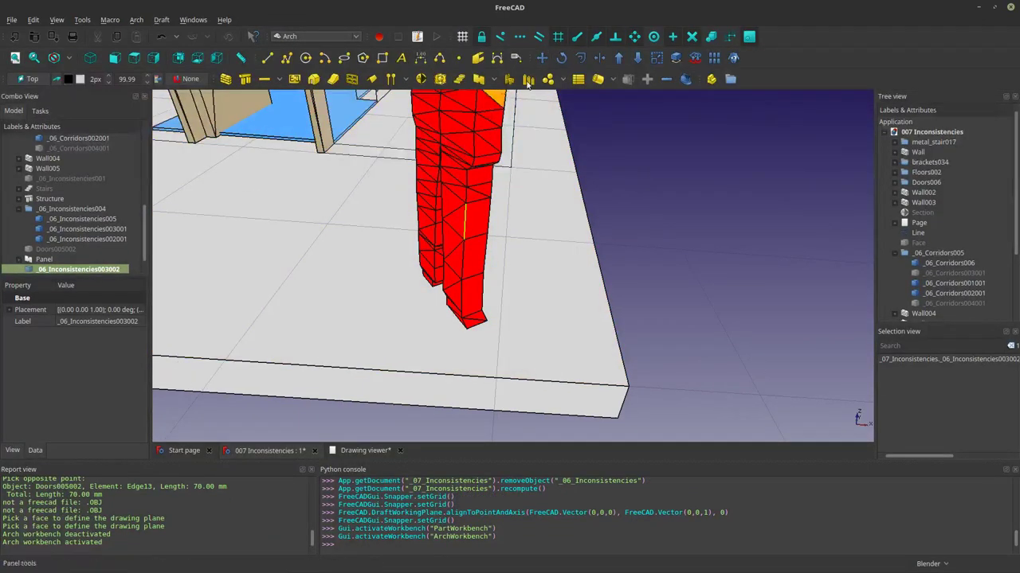
{"action": "left_click", "coordinate": [540, 58]}
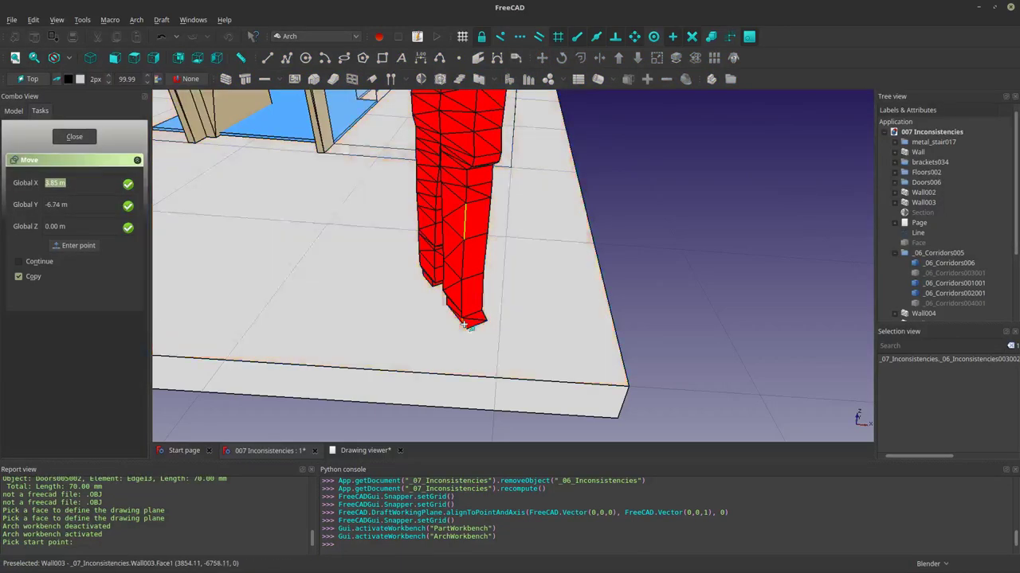
{"action": "left_click", "coordinate": [467, 324]}
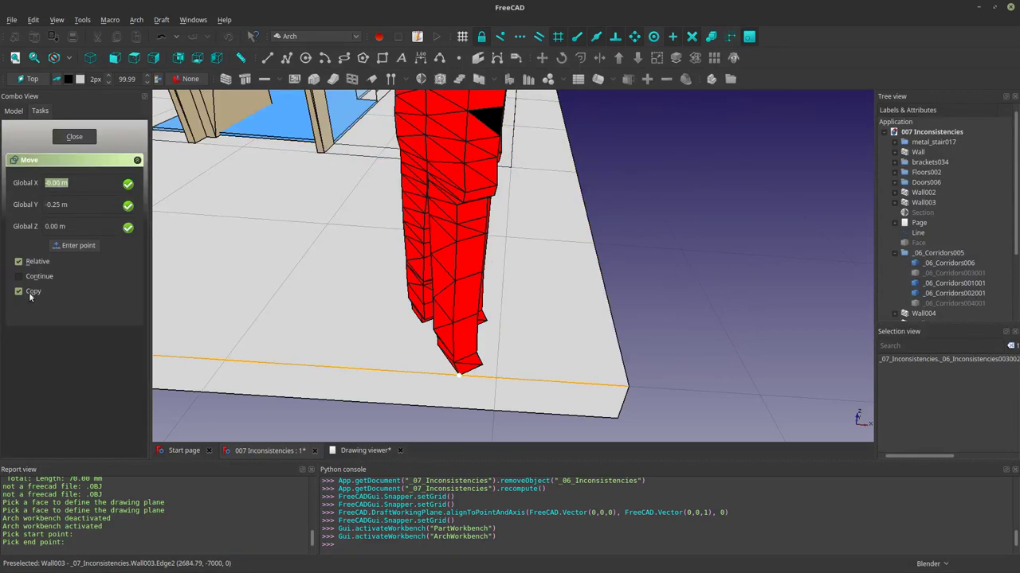
{"action": "left_click", "coordinate": [625, 386]}
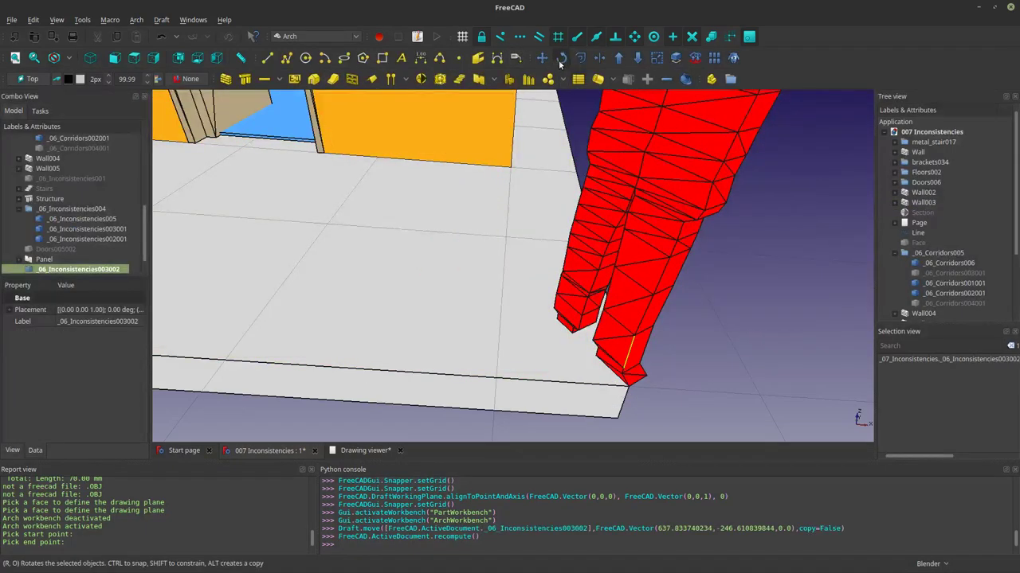
Step: Try to rotate the person figure about the slab corner, using its foot edge as base and the slab's front edge as target
{"action": "left_click", "coordinate": [562, 59]}
{"action": "scroll", "coordinate": [617, 341], "scroll_direction": "up", "scroll_amount": 5}
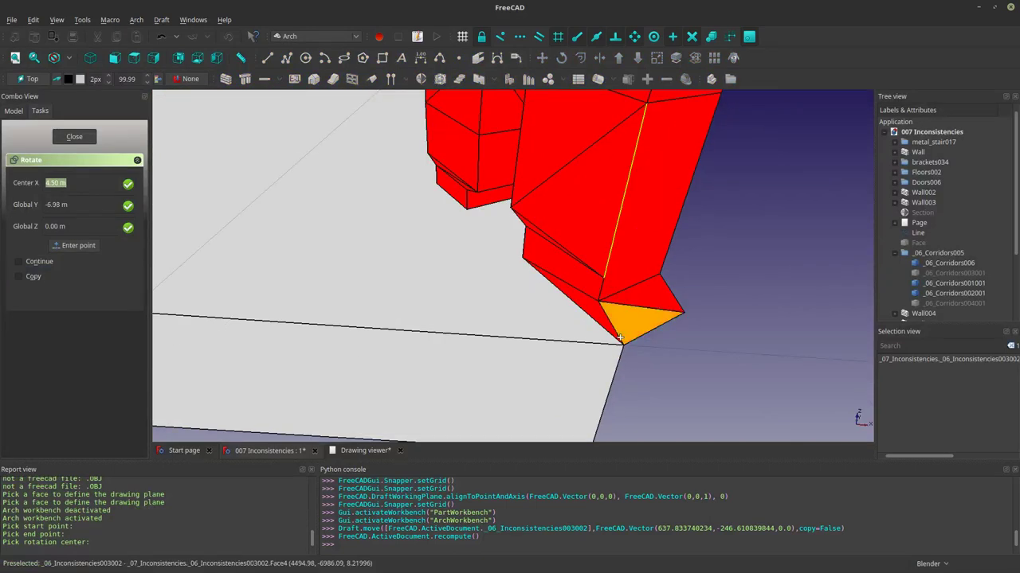
{"action": "left_click", "coordinate": [620, 339]}
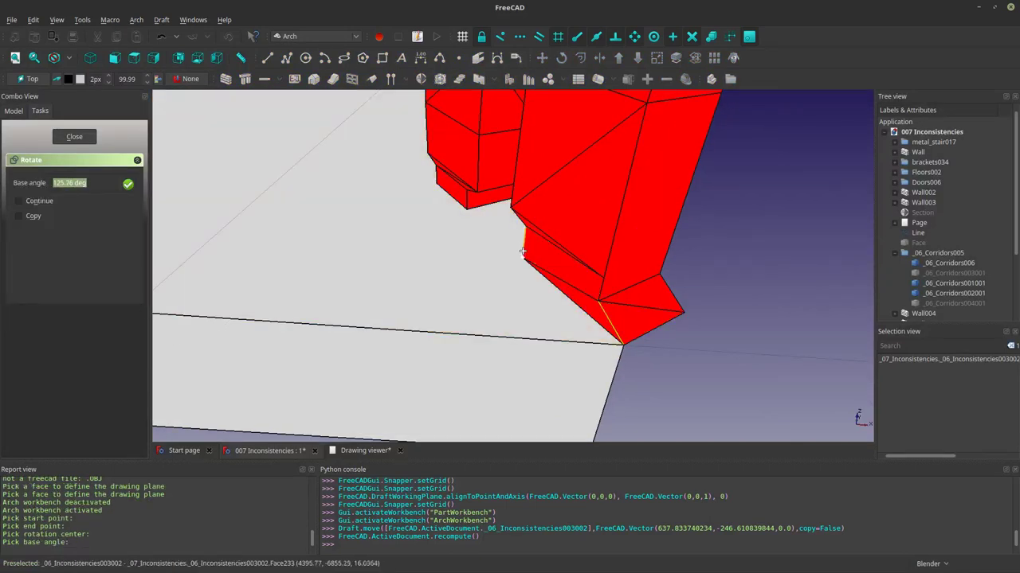
{"action": "left_click", "coordinate": [513, 263]}
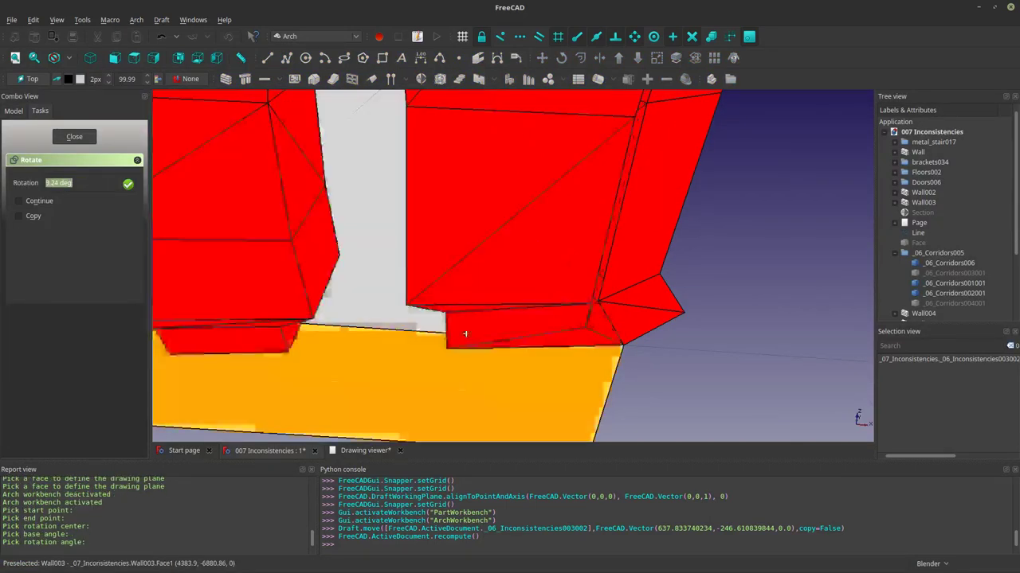
{"action": "left_click", "coordinate": [448, 335]}
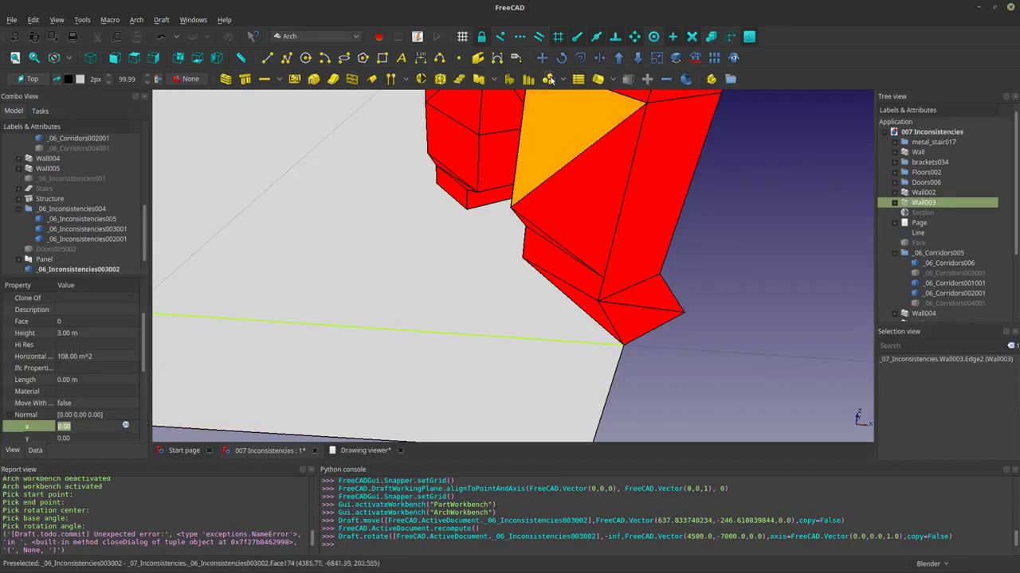
Step: Try to rotate the person figure 90 degrees about the slab corner, aiming at the far end of the slab's front edge
{"action": "left_click", "coordinate": [605, 199]}
{"action": "left_click", "coordinate": [544, 60]}
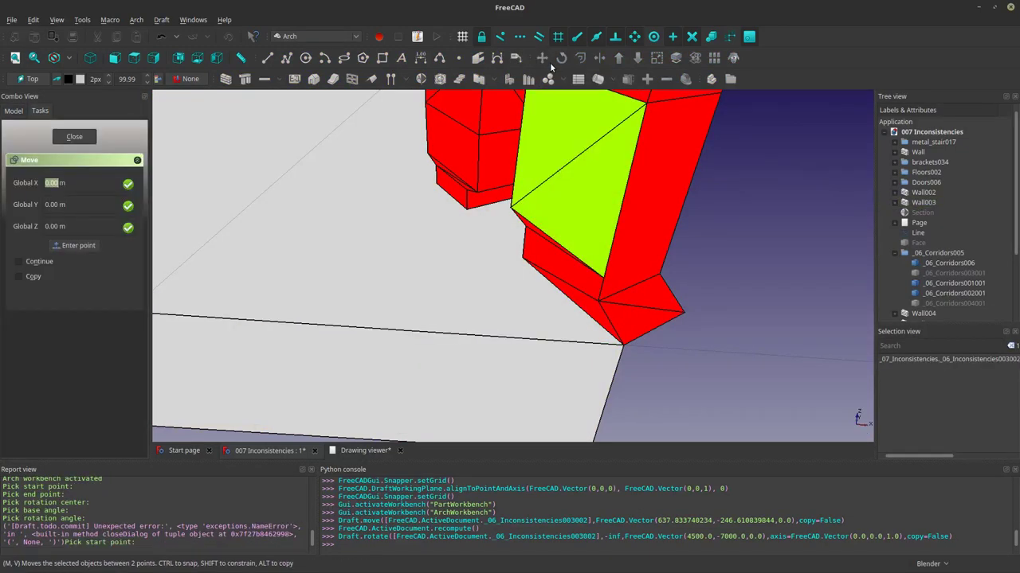
{"action": "key", "text": "Escape"}
{"action": "left_click", "coordinate": [562, 59]}
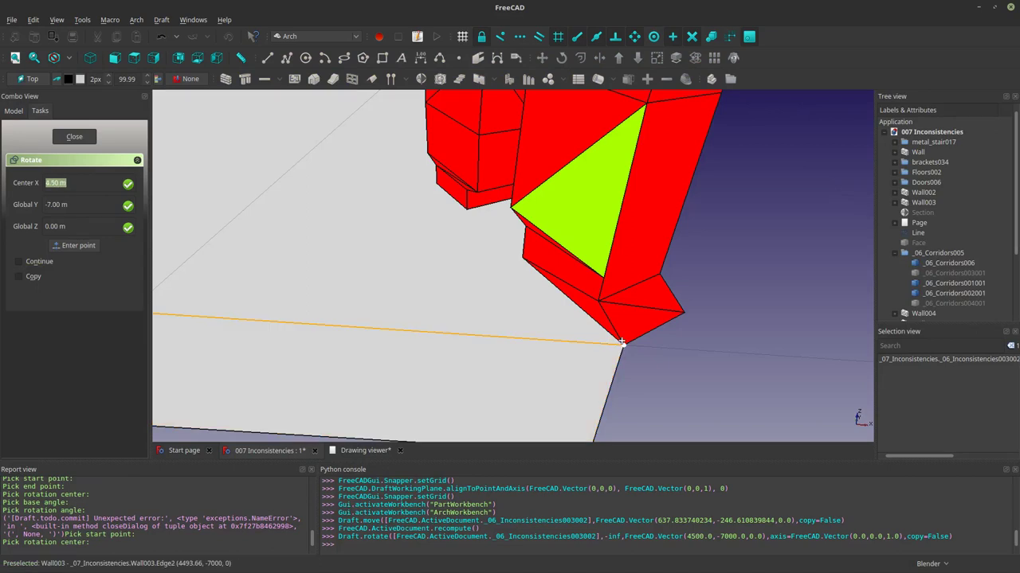
{"action": "left_click", "coordinate": [619, 344]}
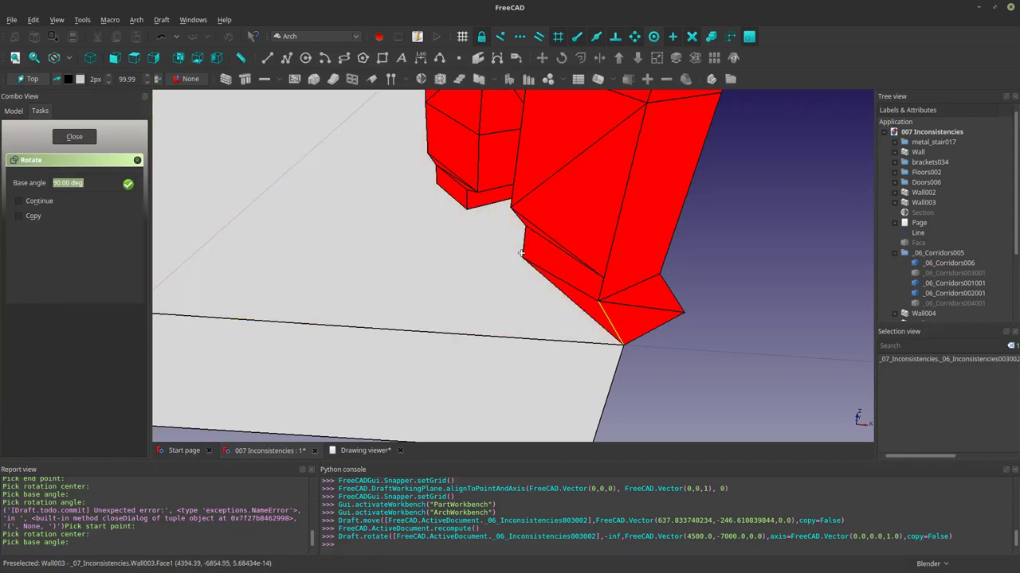
{"action": "left_click", "coordinate": [520, 252]}
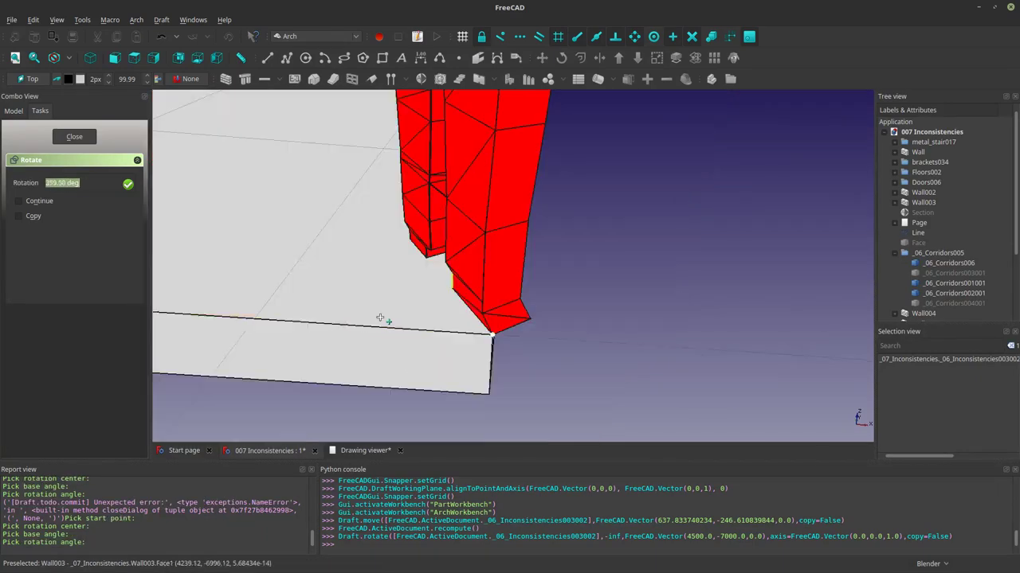
{"action": "scroll", "coordinate": [362, 317], "scroll_direction": "down", "scroll_amount": 10}
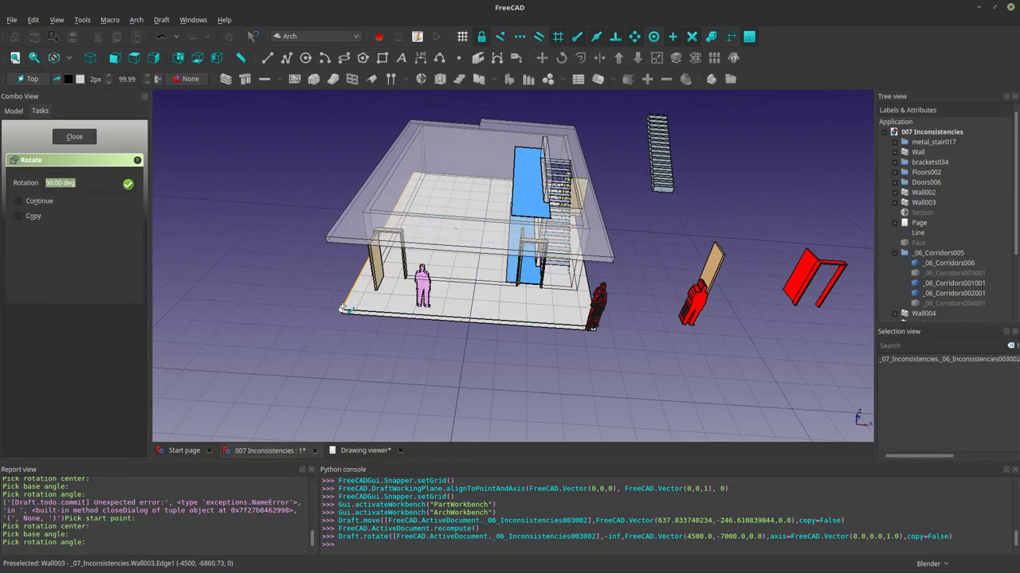
{"action": "left_click", "coordinate": [342, 308]}
Step: Rotate the person figure about 54.24 degrees around the slab corner, taking its other foot as base and aligning it with the front edge
{"action": "middle_click_drag", "start_coordinate": [675, 348], "coordinate": [627, 323]}
{"action": "scroll", "coordinate": [609, 324], "scroll_direction": "up", "scroll_amount": 3}
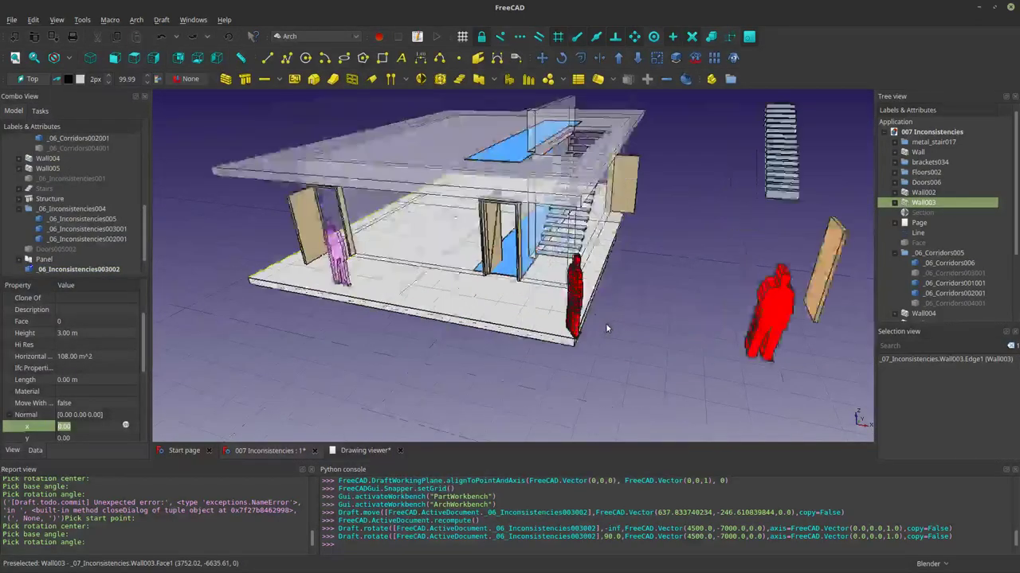
{"action": "scroll", "coordinate": [606, 327], "scroll_direction": "up", "scroll_amount": 5}
{"action": "middle_click_drag", "start_coordinate": [532, 365], "coordinate": [574, 350]}
{"action": "scroll", "coordinate": [558, 360], "scroll_direction": "up", "scroll_amount": 2}
{"action": "left_click", "coordinate": [577, 290]}
{"action": "left_click", "coordinate": [564, 57]}
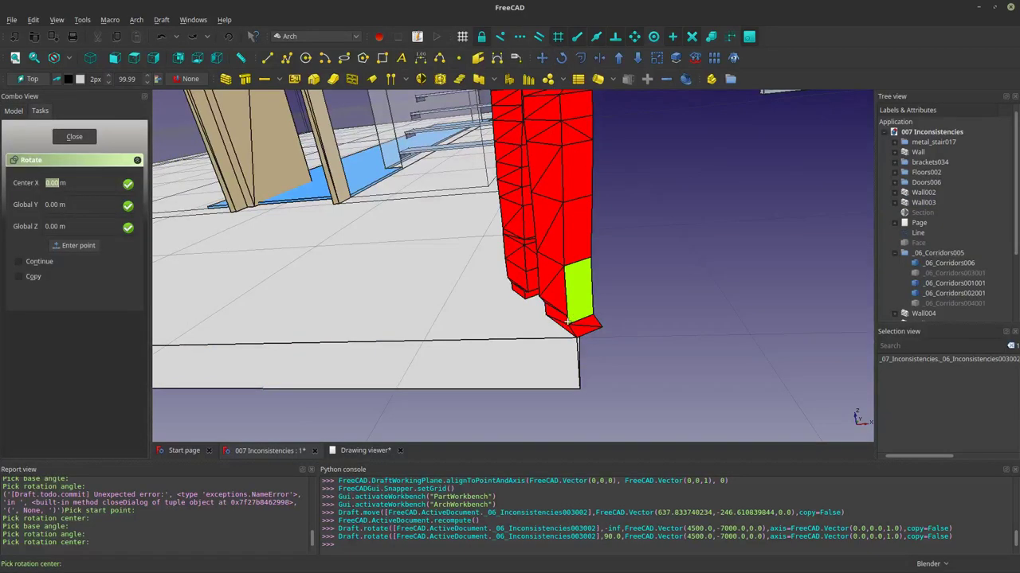
{"action": "left_click", "coordinate": [575, 334]}
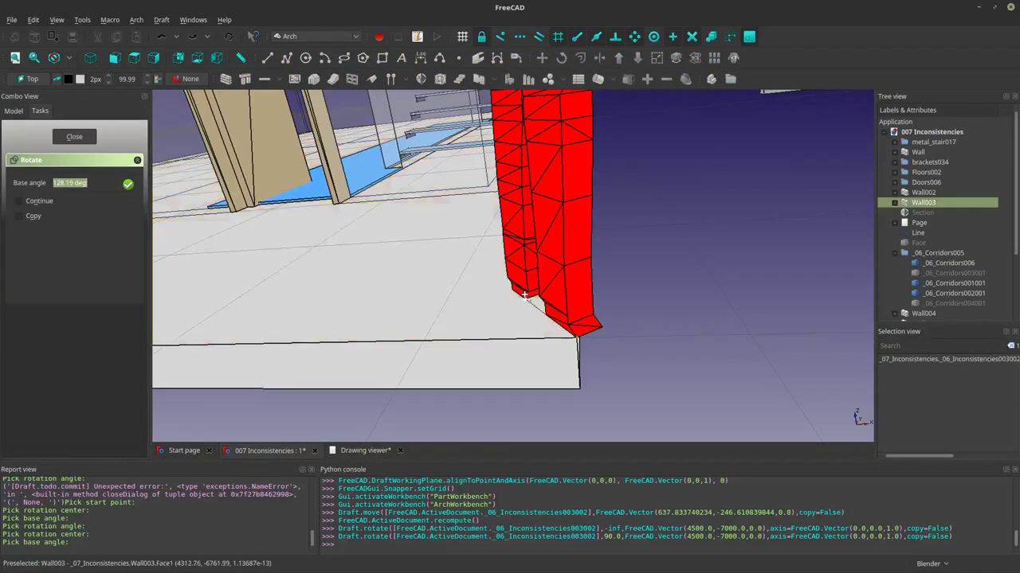
{"action": "left_click", "coordinate": [524, 296]}
{"action": "scroll", "coordinate": [524, 295], "scroll_direction": "down", "scroll_amount": 6}
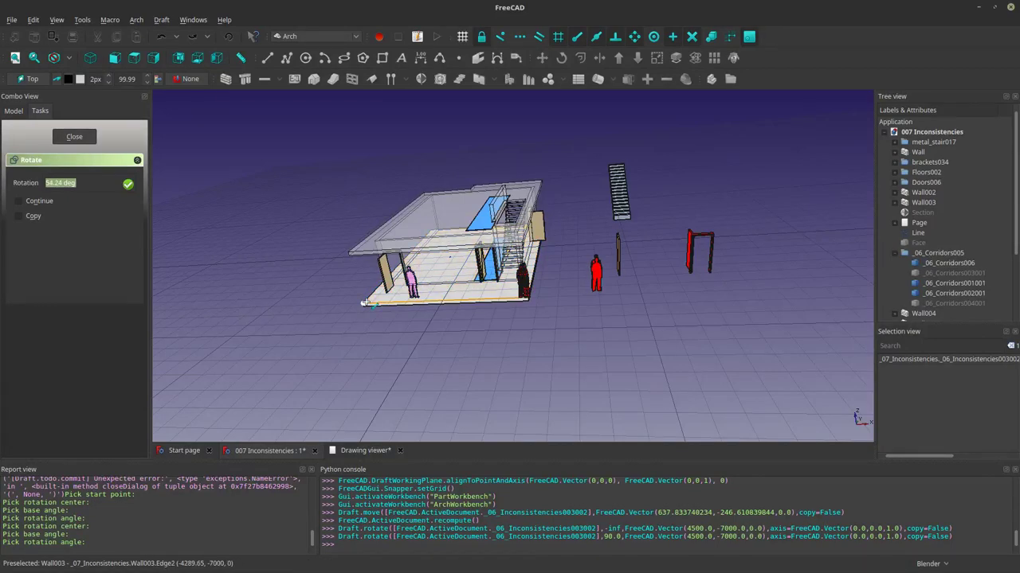
{"action": "left_click", "coordinate": [364, 303]}
Step: Switch to the Part workbench for sectioning the rotated person figure
{"action": "scroll", "coordinate": [334, 394], "scroll_direction": "up", "scroll_amount": 5}
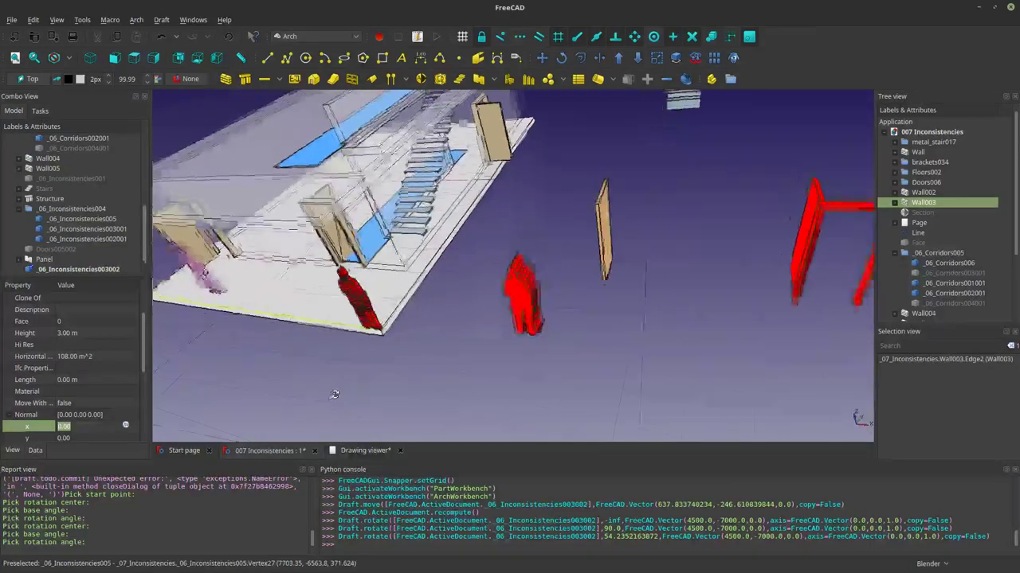
{"action": "middle_click_drag", "start_coordinate": [335, 394], "coordinate": [342, 369]}
{"action": "scroll", "coordinate": [343, 369], "scroll_direction": "up", "scroll_amount": 6}
{"action": "middle_click_drag", "start_coordinate": [483, 314], "coordinate": [496, 343]}
{"action": "left_click", "coordinate": [317, 36]}
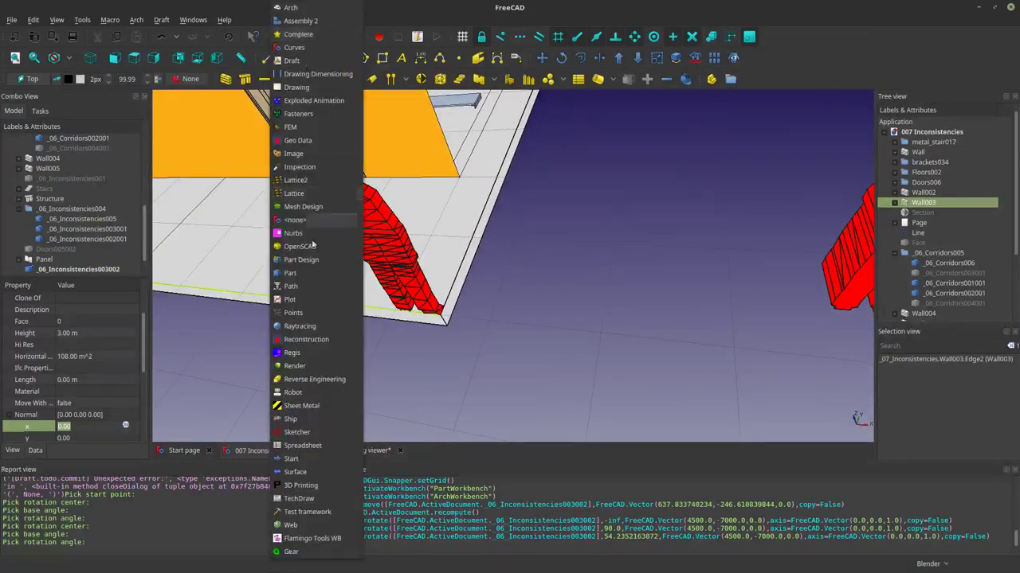
{"action": "left_click", "coordinate": [291, 272]}
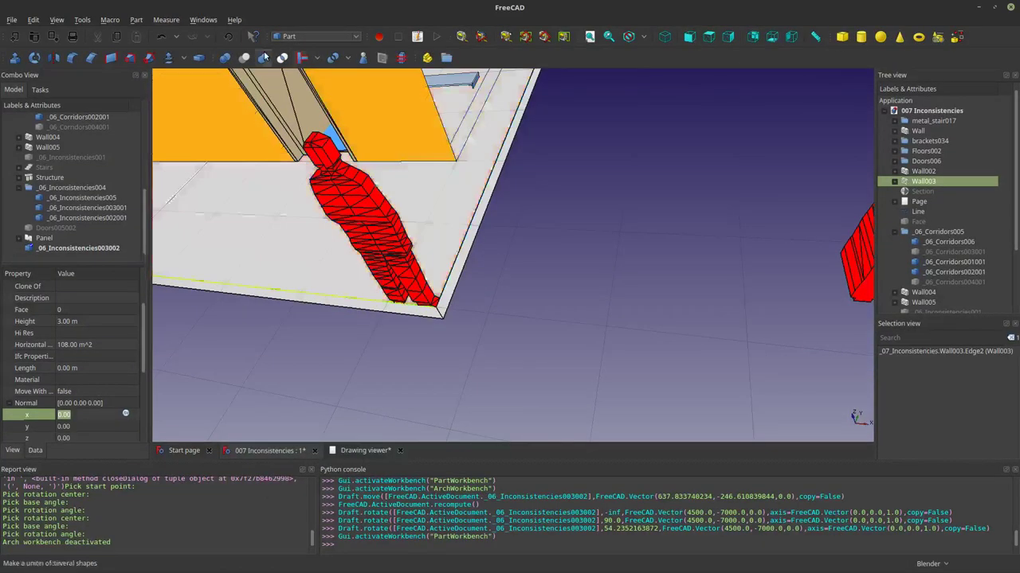
{"action": "left_click", "coordinate": [401, 58]}
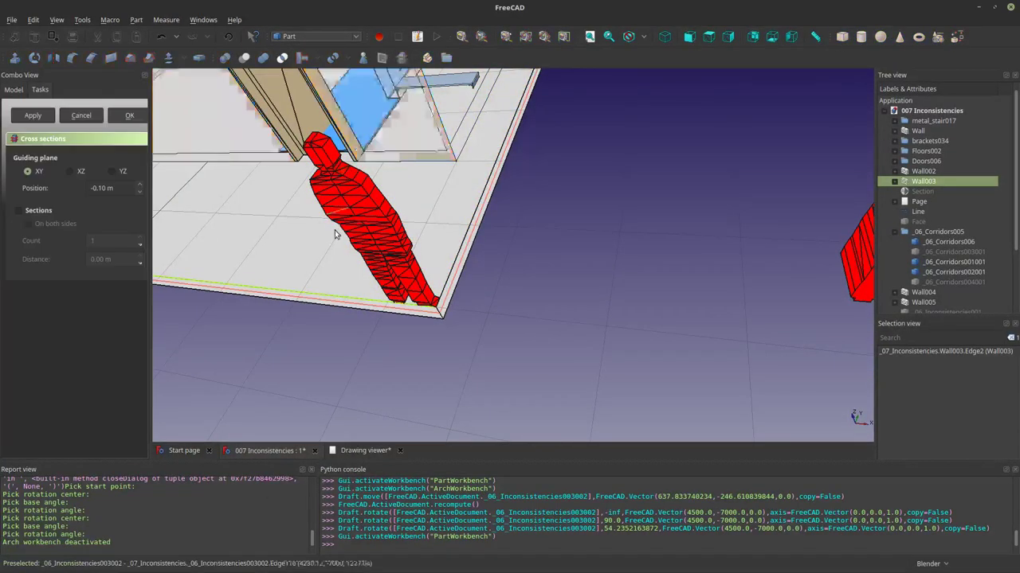
{"action": "middle_click_drag", "start_coordinate": [416, 221], "coordinate": [541, 257]}
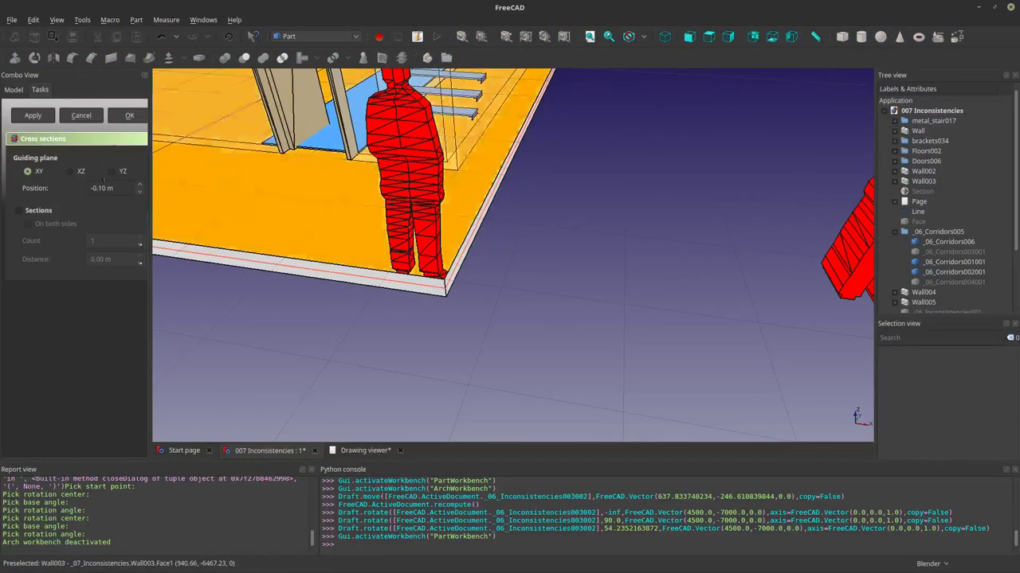
{"action": "left_click", "coordinate": [81, 116]}
Step: Create a cross section of the person figure on the XZ plane at -6.95 m
{"action": "left_click", "coordinate": [411, 169]}
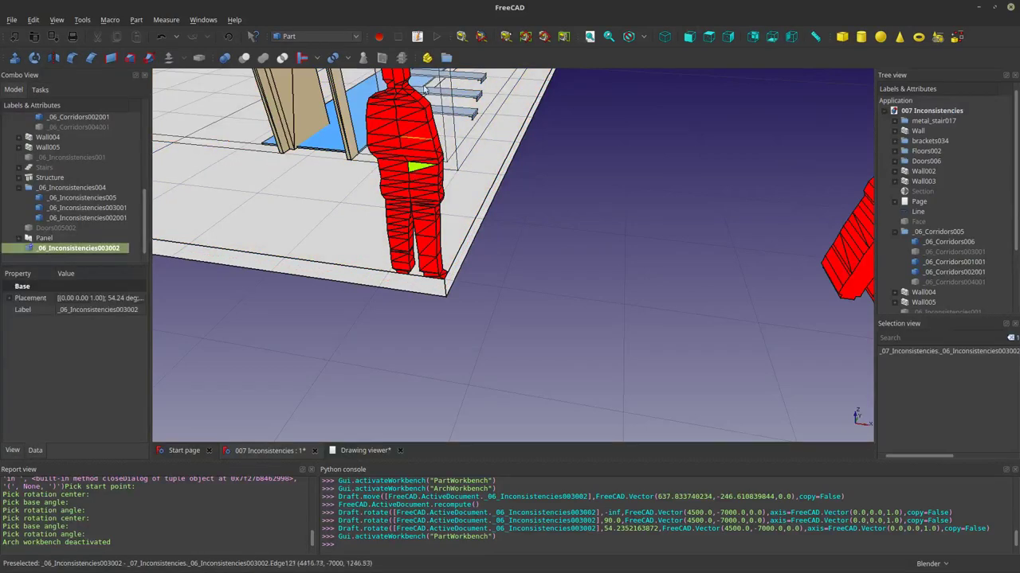
{"action": "left_click", "coordinate": [402, 60]}
{"action": "middle_click_drag", "start_coordinate": [538, 275], "coordinate": [550, 370]}
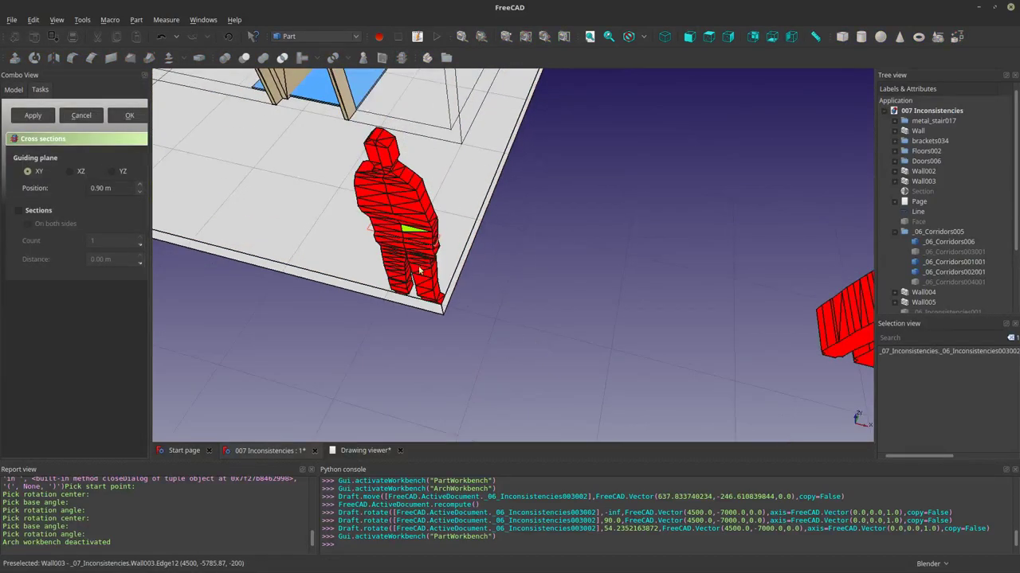
{"action": "scroll", "coordinate": [436, 238], "scroll_direction": "up", "scroll_amount": 3}
{"action": "scroll", "coordinate": [436, 238], "scroll_direction": "up", "scroll_amount": 5}
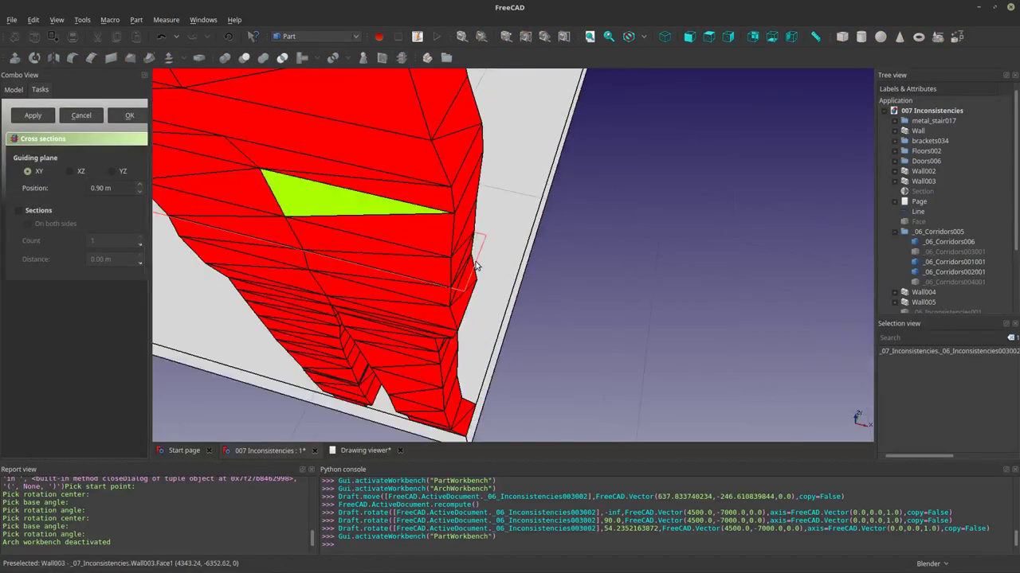
{"action": "left_click", "coordinate": [73, 174]}
{"action": "scroll", "coordinate": [307, 199], "scroll_direction": "down", "scroll_amount": 6}
{"action": "middle_click_drag", "start_coordinate": [446, 231], "coordinate": [481, 256]}
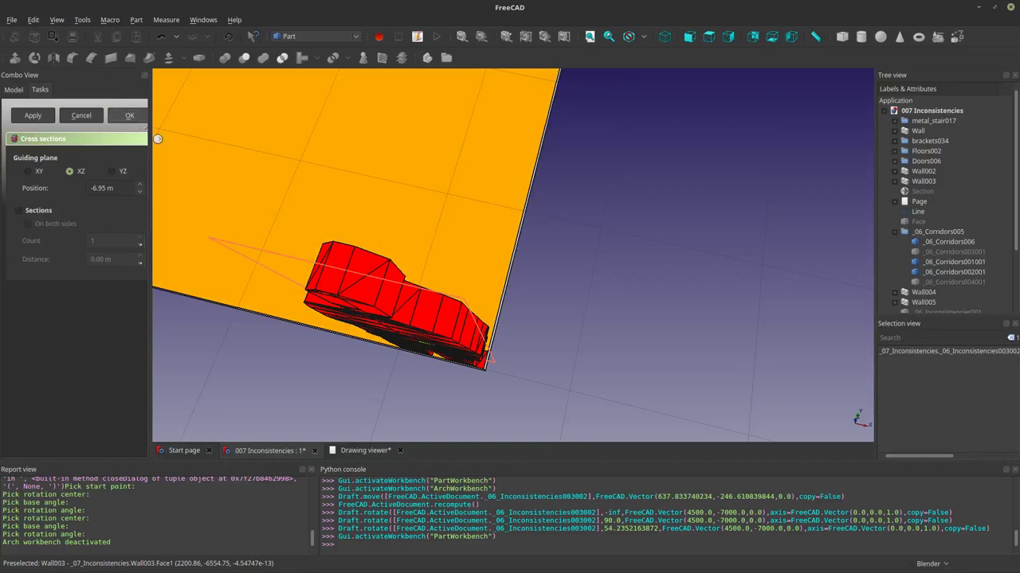
Step: Hide the solid person figure, leaving only its cross-section outline for inspection
{"action": "middle_click_drag", "start_coordinate": [397, 318], "coordinate": [400, 223]}
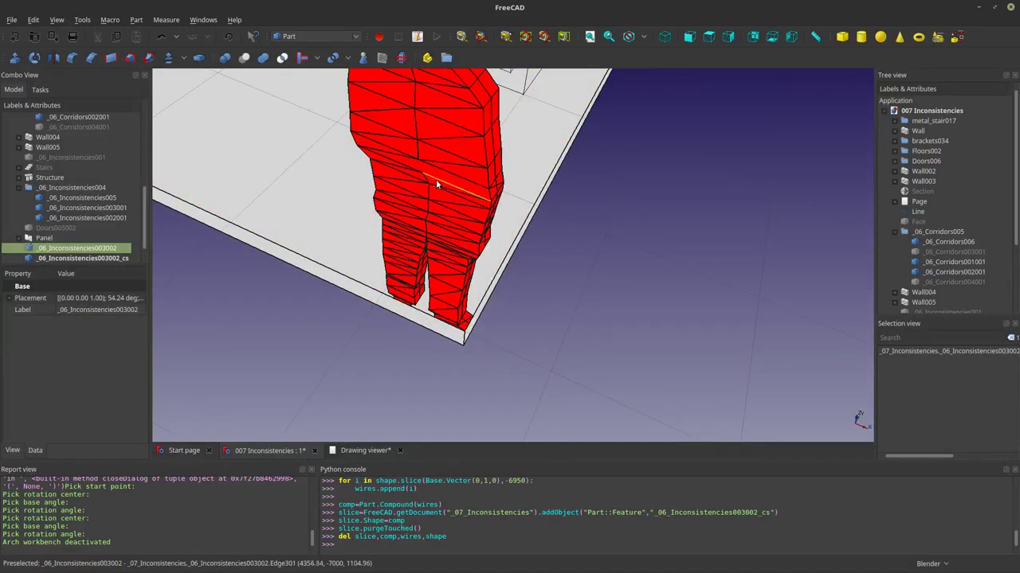
{"action": "key", "text": "space"}
{"action": "middle_click_drag", "start_coordinate": [498, 283], "coordinate": [451, 294]}
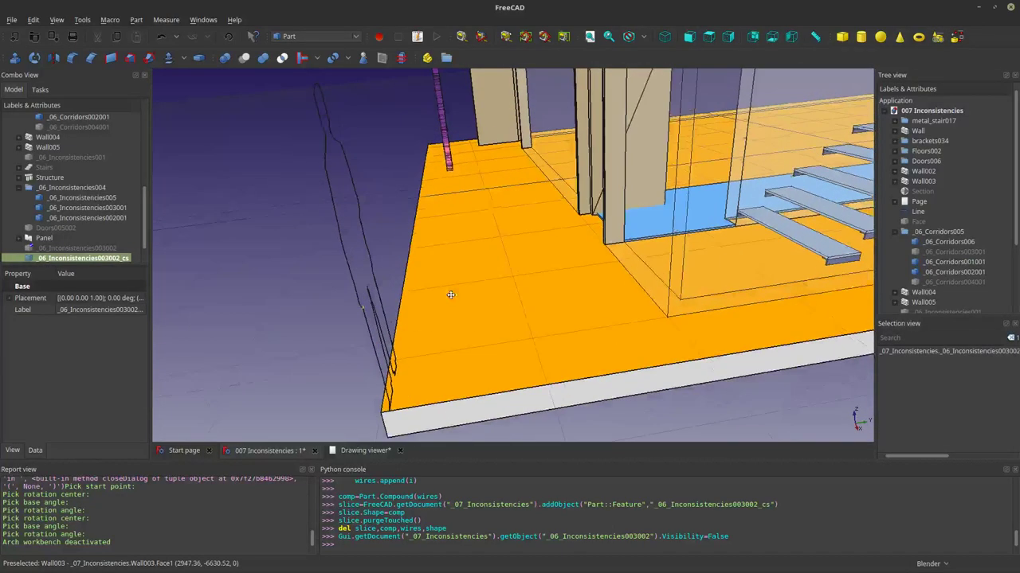
Step: In the Arch workbench, upgrade the person's cross-section outline to a filled face and select that face
{"action": "left_click", "coordinate": [328, 40]}
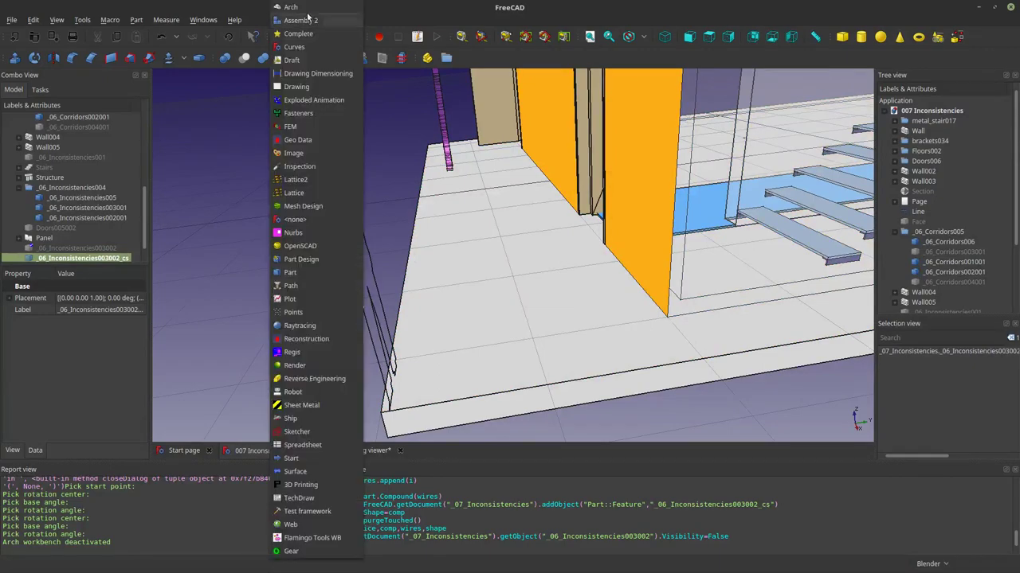
{"action": "left_click", "coordinate": [314, 22]}
{"action": "left_click", "coordinate": [617, 59]}
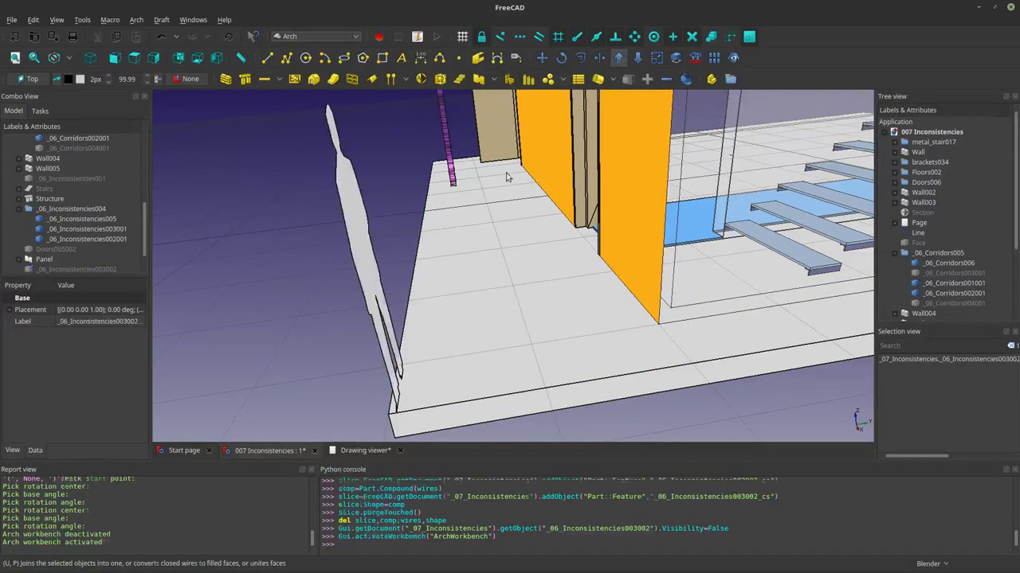
{"action": "middle_click_drag", "start_coordinate": [505, 173], "coordinate": [479, 274]}
{"action": "left_click", "coordinate": [480, 274]}
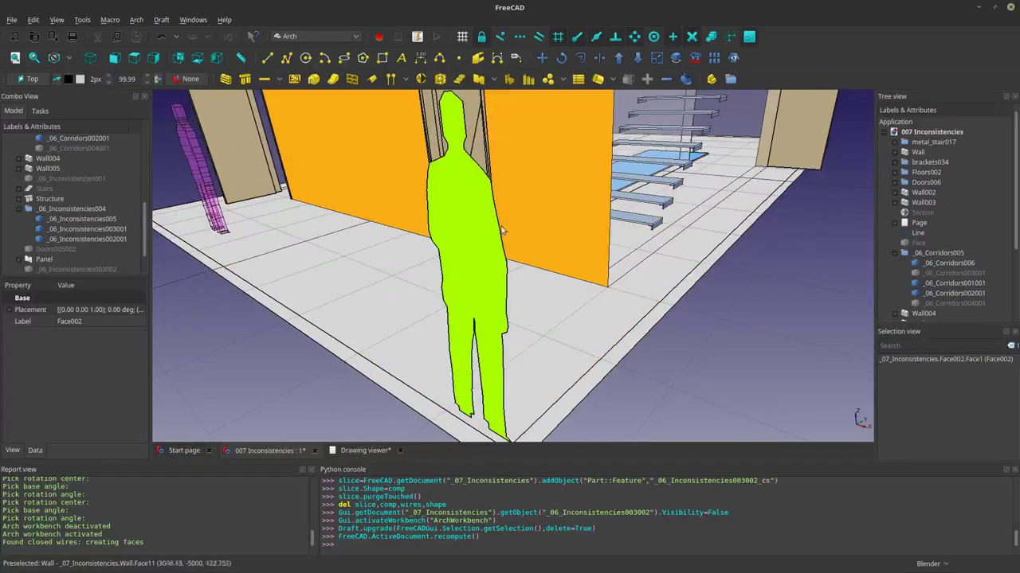
{"action": "middle_click_drag", "start_coordinate": [548, 164], "coordinate": [563, 182]}
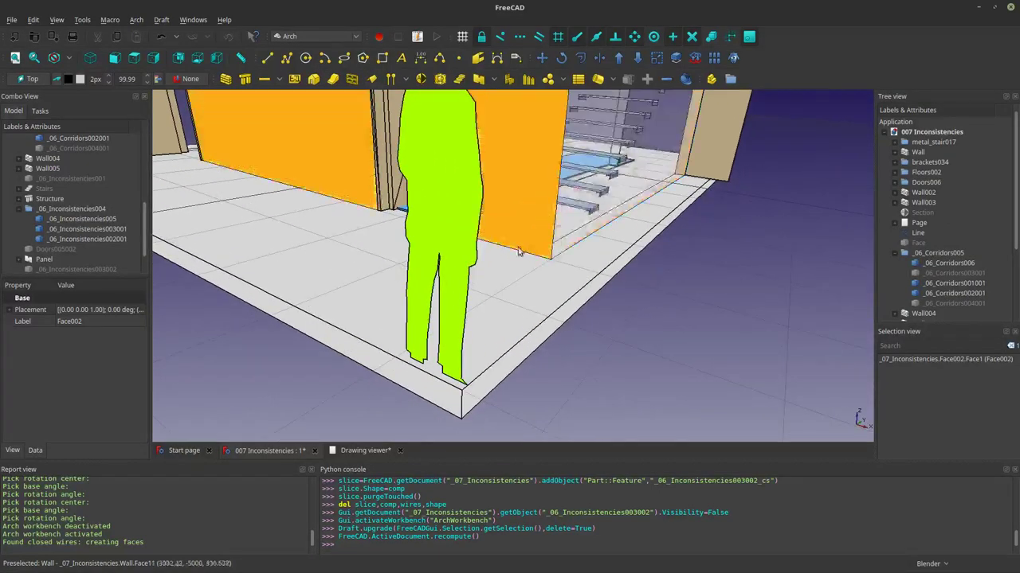
Step: Create a 10 mm thick panel from the person's silhouette face
{"action": "scroll", "coordinate": [514, 249], "scroll_direction": "up", "scroll_amount": 2}
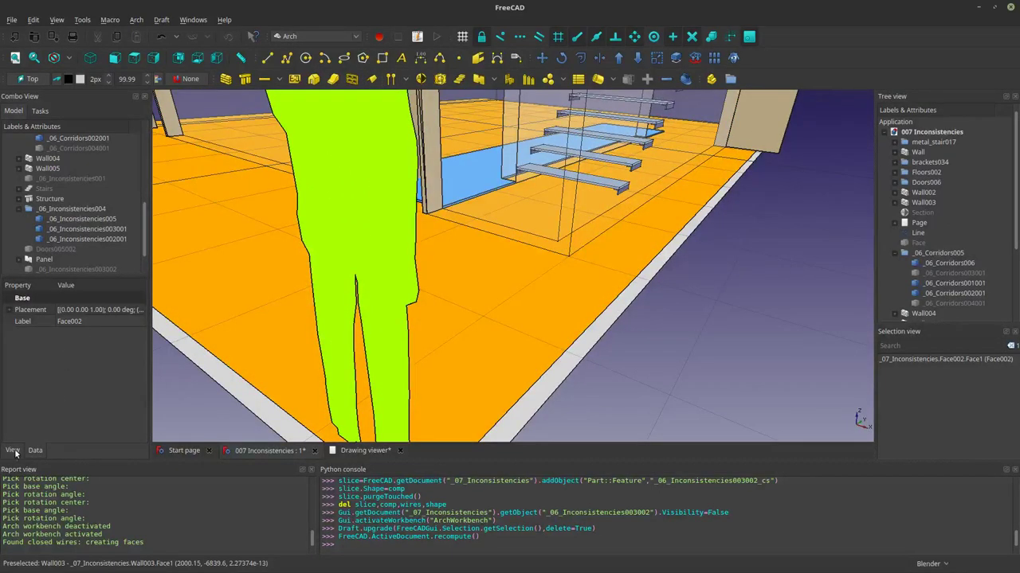
{"action": "left_click", "coordinate": [13, 450]}
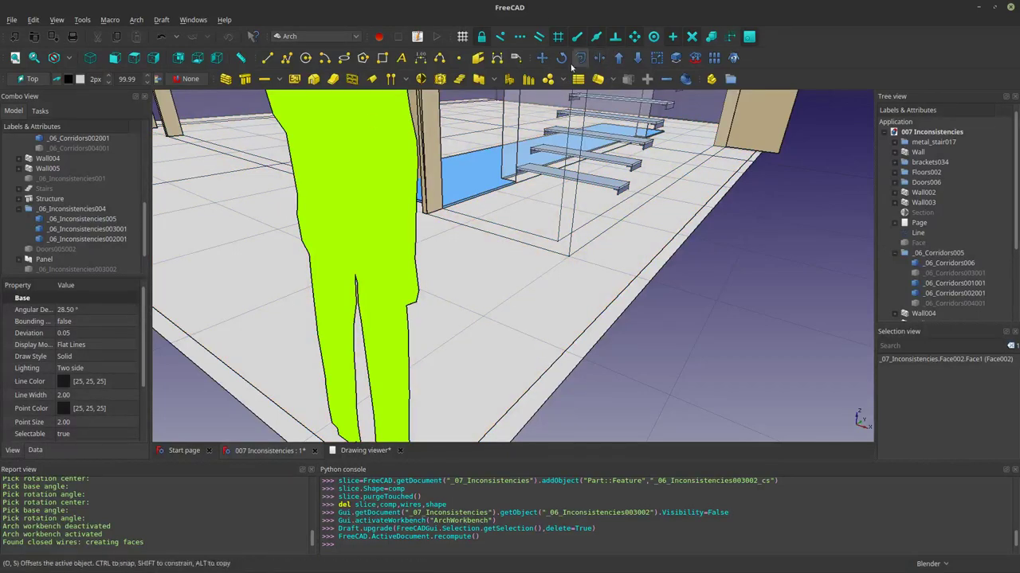
{"action": "left_click", "coordinate": [478, 78]}
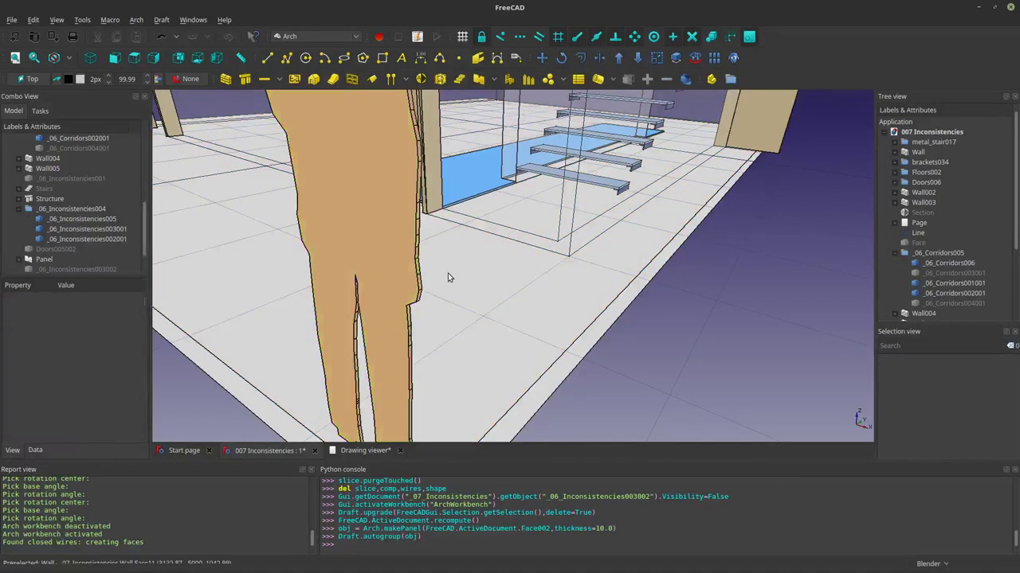
Step: Downgrade the red door frame standing outside the building into separate faces
{"action": "scroll", "coordinate": [447, 273], "scroll_direction": "down", "scroll_amount": 5}
{"action": "middle_click_drag", "start_coordinate": [448, 273], "coordinate": [514, 306]}
{"action": "scroll", "coordinate": [418, 261], "scroll_direction": "up", "scroll_amount": 3}
{"action": "scroll", "coordinate": [592, 269], "scroll_direction": "down", "scroll_amount": 3}
{"action": "middle_click_drag", "start_coordinate": [593, 344], "coordinate": [670, 345]}
{"action": "middle_click_drag", "start_coordinate": [567, 305], "coordinate": [462, 245], "text": "shift"}
{"action": "left_click", "coordinate": [380, 294]}
{"action": "middle_click_drag", "start_coordinate": [410, 285], "coordinate": [474, 279]}
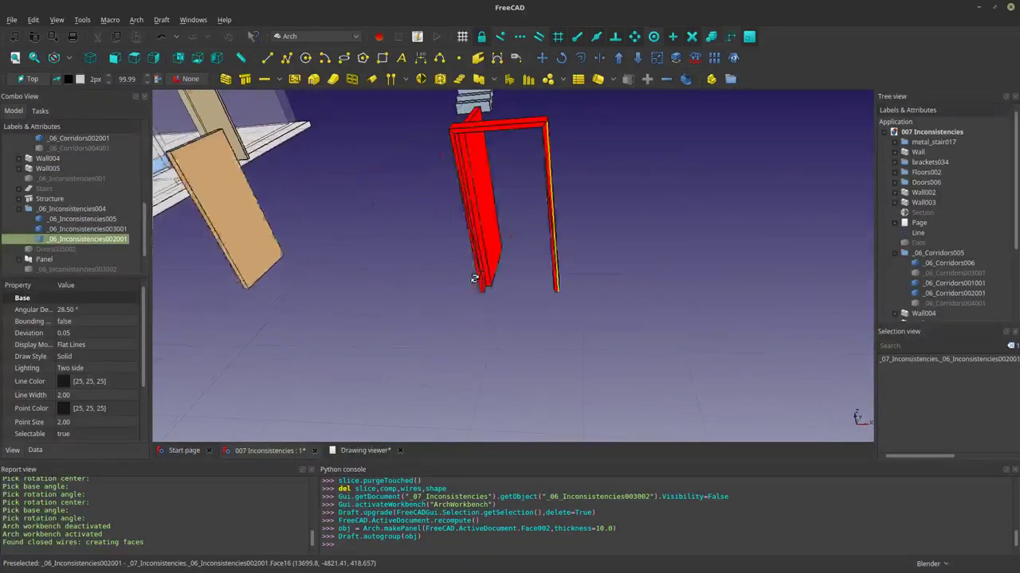
{"action": "middle_click_drag", "start_coordinate": [573, 270], "coordinate": [531, 295]}
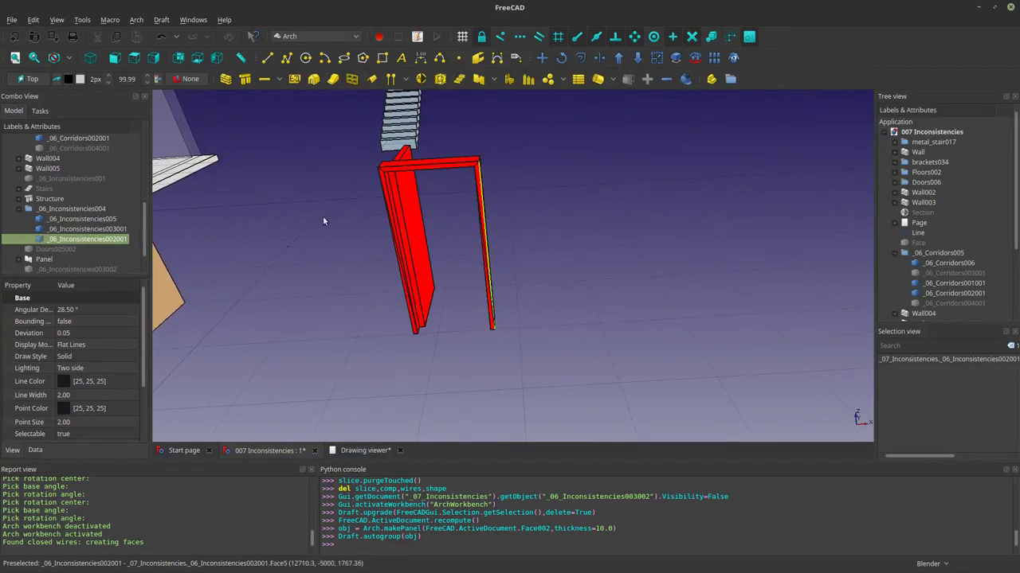
{"action": "left_click", "coordinate": [632, 59]}
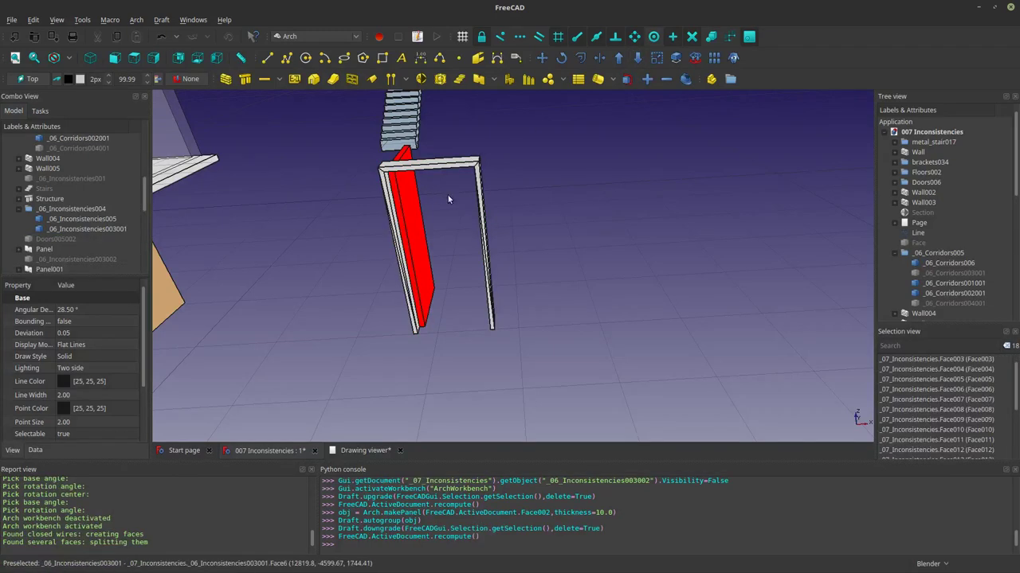
Step: Check the separated door frame faces by switching the header's top face off and on
{"action": "middle_click_drag", "start_coordinate": [447, 195], "coordinate": [516, 237]}
{"action": "scroll", "coordinate": [534, 215], "scroll_direction": "up", "scroll_amount": 3}
{"action": "scroll", "coordinate": [509, 233], "scroll_direction": "down", "scroll_amount": 3}
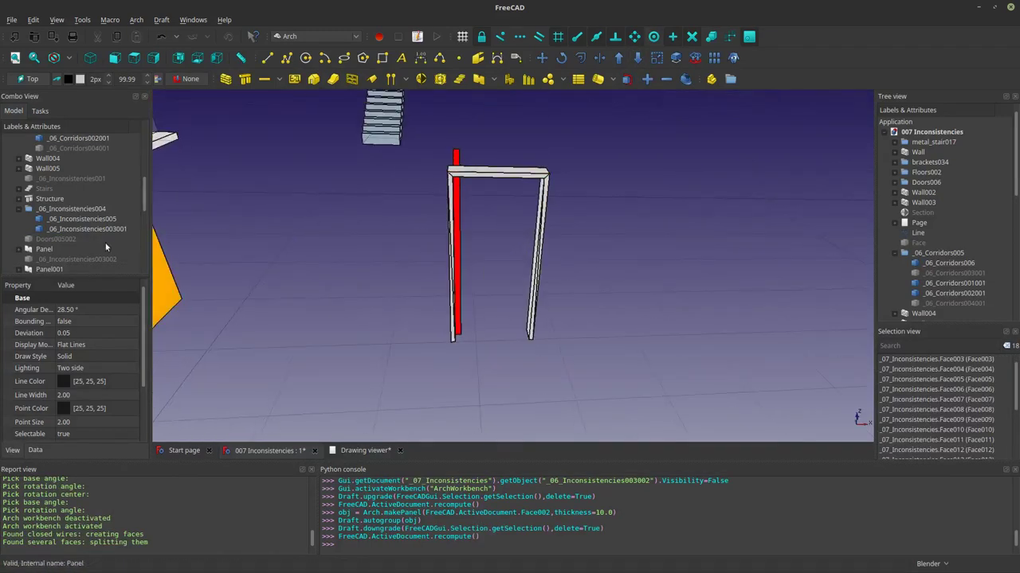
{"action": "scroll", "coordinate": [781, 229], "scroll_direction": "down", "scroll_amount": 4}
{"action": "scroll", "coordinate": [727, 221], "scroll_direction": "up", "scroll_amount": 6}
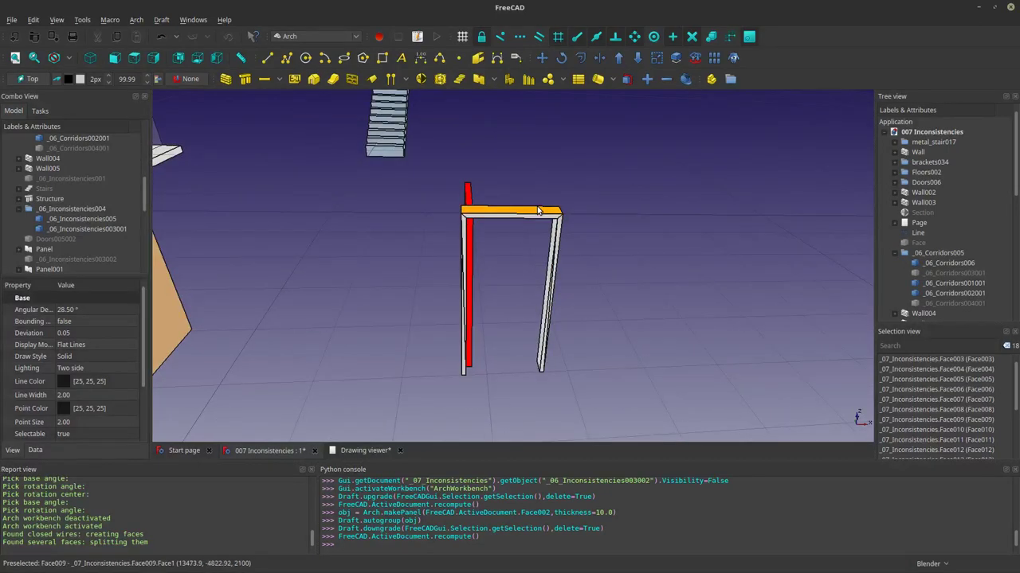
{"action": "left_click", "coordinate": [537, 214]}
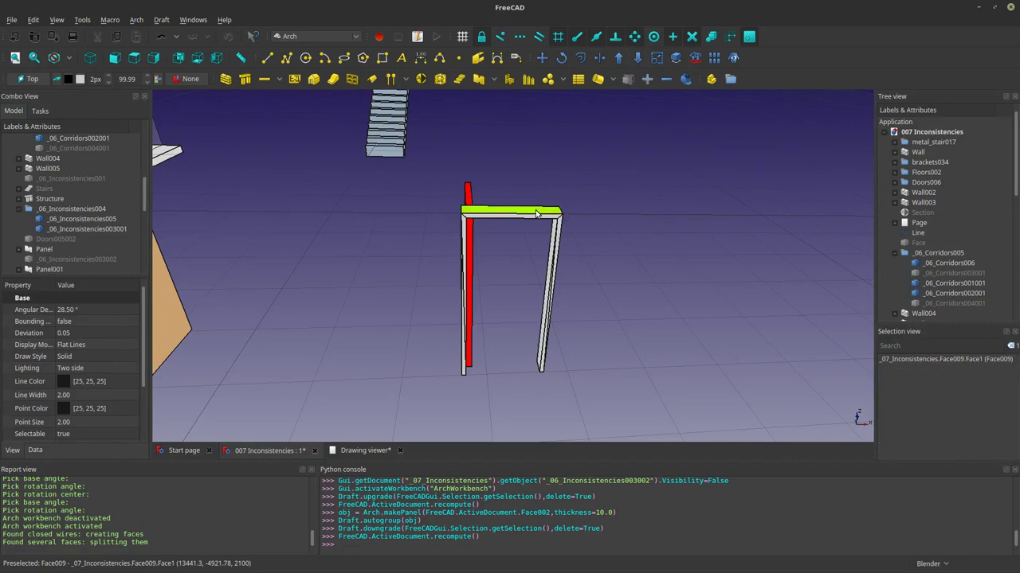
{"action": "key", "text": "space"}
{"action": "key", "text": "space"}
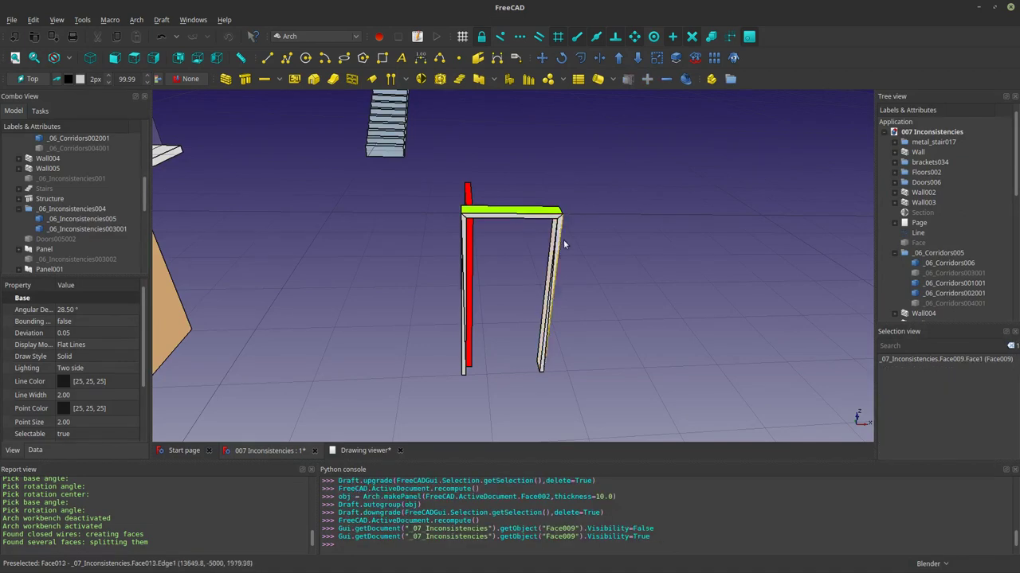
{"action": "middle_click_drag", "start_coordinate": [523, 222], "coordinate": [522, 269]}
{"action": "scroll", "coordinate": [457, 306], "scroll_direction": "up", "scroll_amount": 4}
{"action": "scroll", "coordinate": [458, 300], "scroll_direction": "down", "scroll_amount": 4}
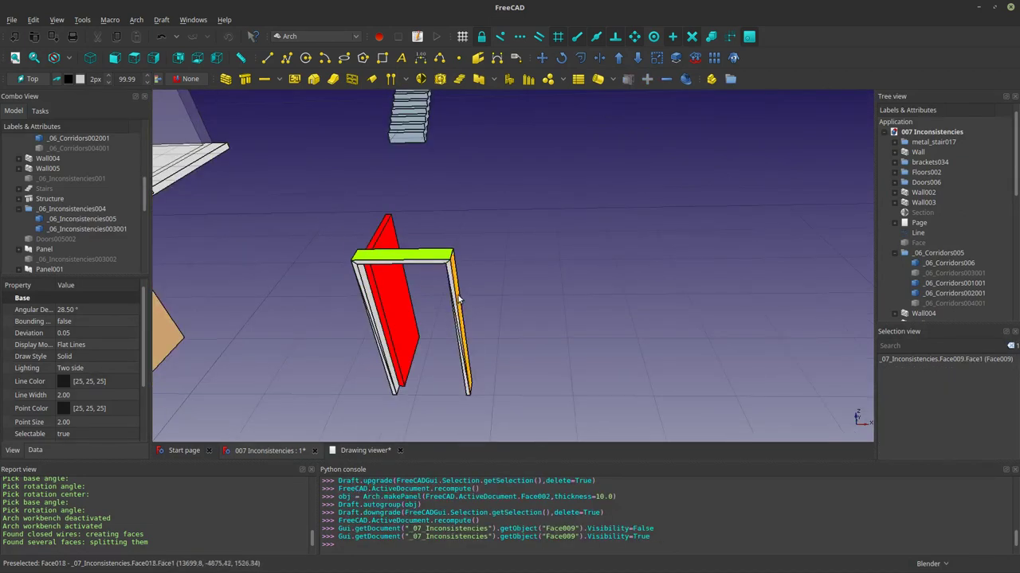
{"action": "middle_click_drag", "start_coordinate": [454, 297], "coordinate": [471, 274], "text": "shift"}
{"action": "key", "text": "space"}
{"action": "key", "text": "space"}
Step: Delete the frame header's top and back faces and the left jamb's outer side face
{"action": "scroll", "coordinate": [430, 215], "scroll_direction": "up", "scroll_amount": 6}
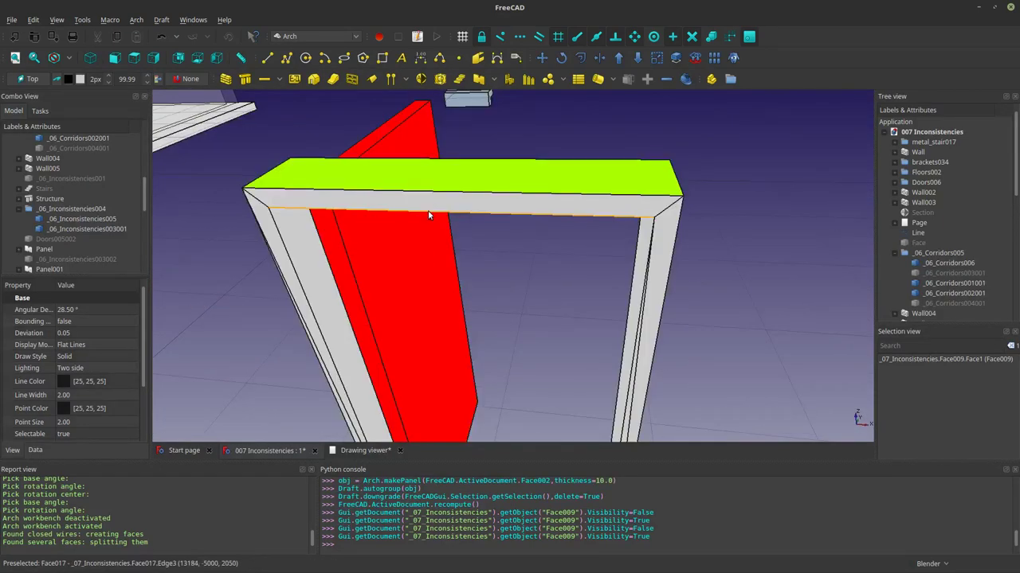
{"action": "scroll", "coordinate": [417, 200], "scroll_direction": "down", "scroll_amount": 7}
{"action": "scroll", "coordinate": [424, 179], "scroll_direction": "up", "scroll_amount": 5}
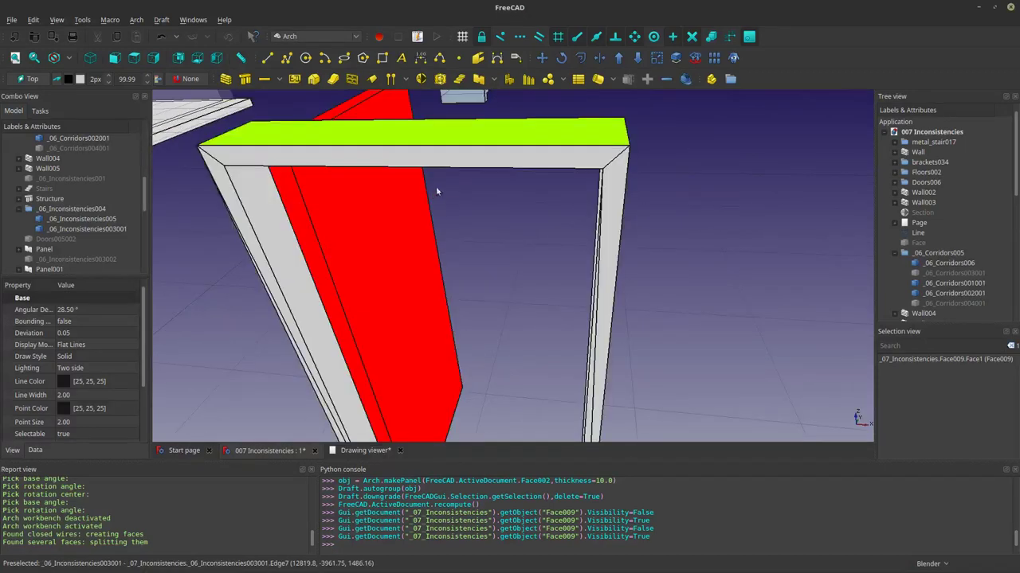
{"action": "key", "text": "space"}
{"action": "key", "text": "space"}
{"action": "key", "text": "Delete"}
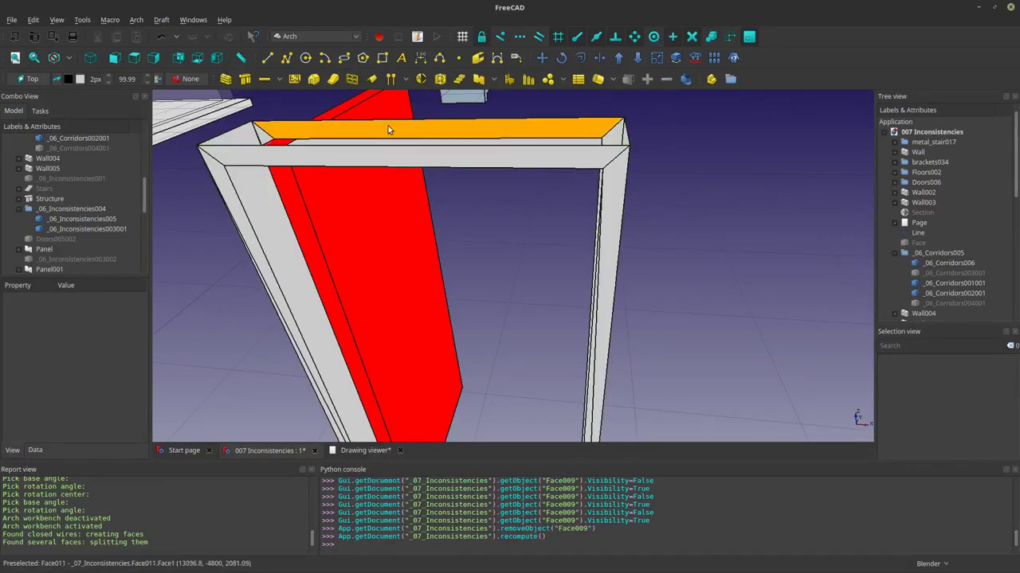
{"action": "left_click", "coordinate": [389, 125]}
{"action": "key", "text": "Delete"}
{"action": "left_click", "coordinate": [265, 133]}
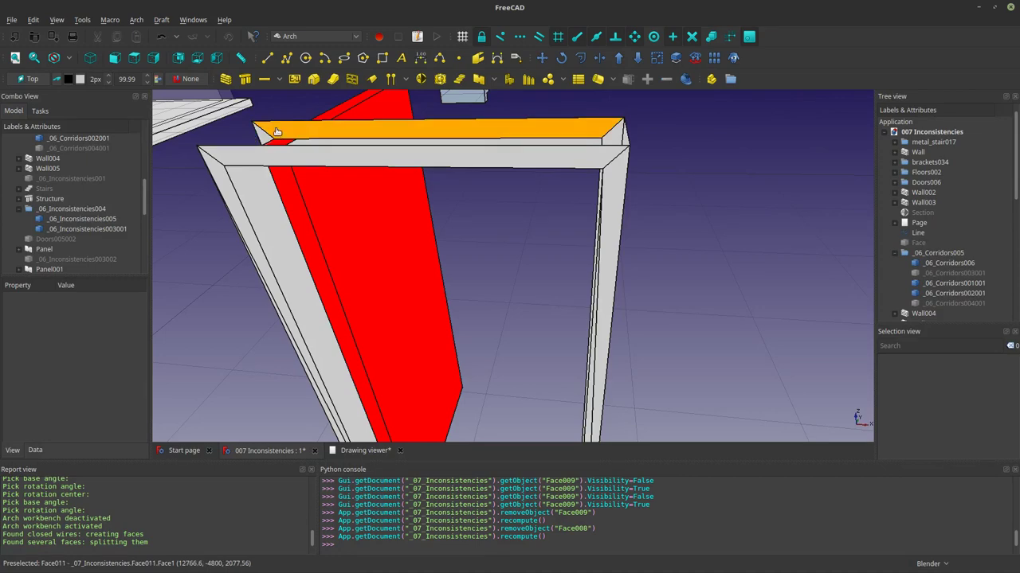
{"action": "key", "text": "Delete"}
Step: Delete the left jamb's back face, the header's underside and the right jamb's inner side face
{"action": "left_click", "coordinate": [262, 131]}
{"action": "key", "text": "Delete"}
{"action": "left_click", "coordinate": [334, 141]}
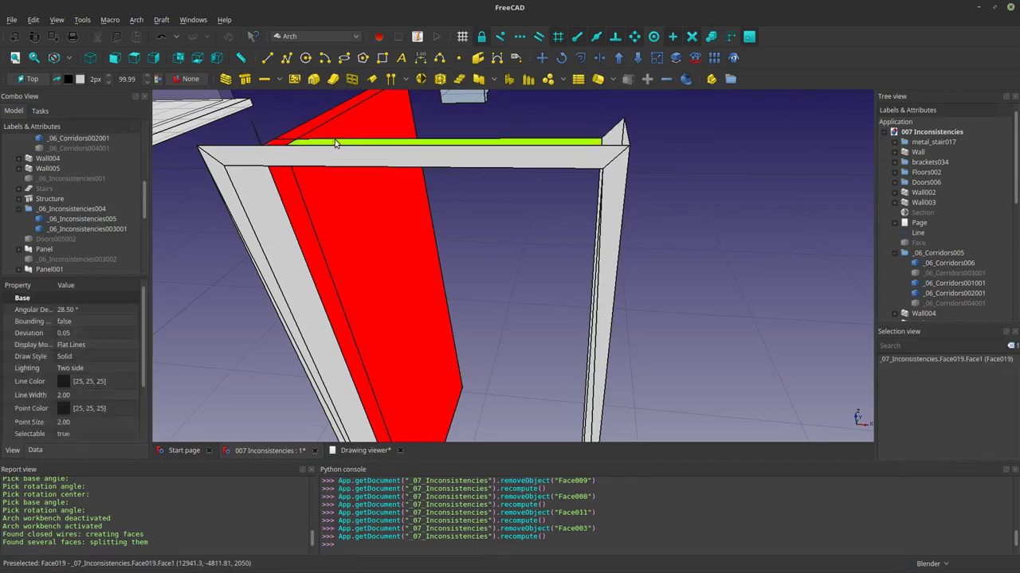
{"action": "key", "text": "Delete"}
{"action": "left_click", "coordinate": [610, 138]}
{"action": "key", "text": "Delete"}
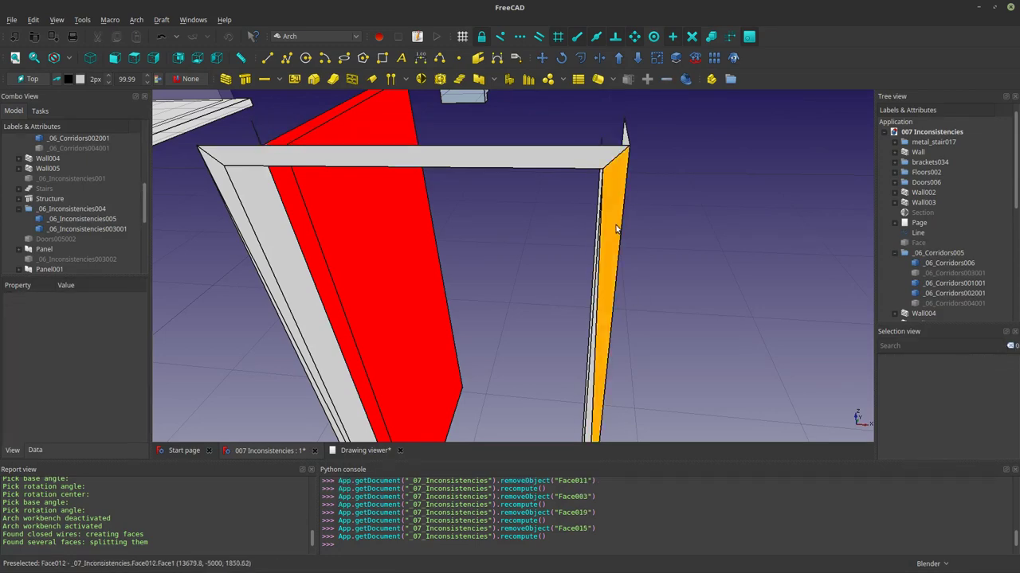
Step: Delete the right jamb's remaining side, back and bottom faces, keeping its front face
{"action": "scroll", "coordinate": [558, 319], "scroll_direction": "down", "scroll_amount": 10}
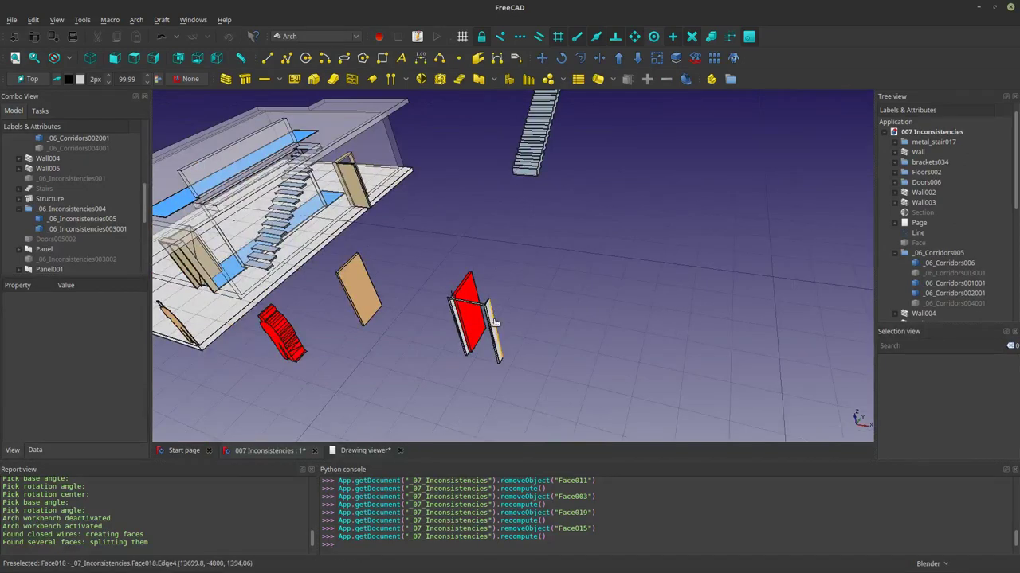
{"action": "left_click", "coordinate": [494, 333]}
{"action": "left_click", "coordinate": [34, 58]}
{"action": "middle_click_drag", "start_coordinate": [532, 254], "coordinate": [593, 410]}
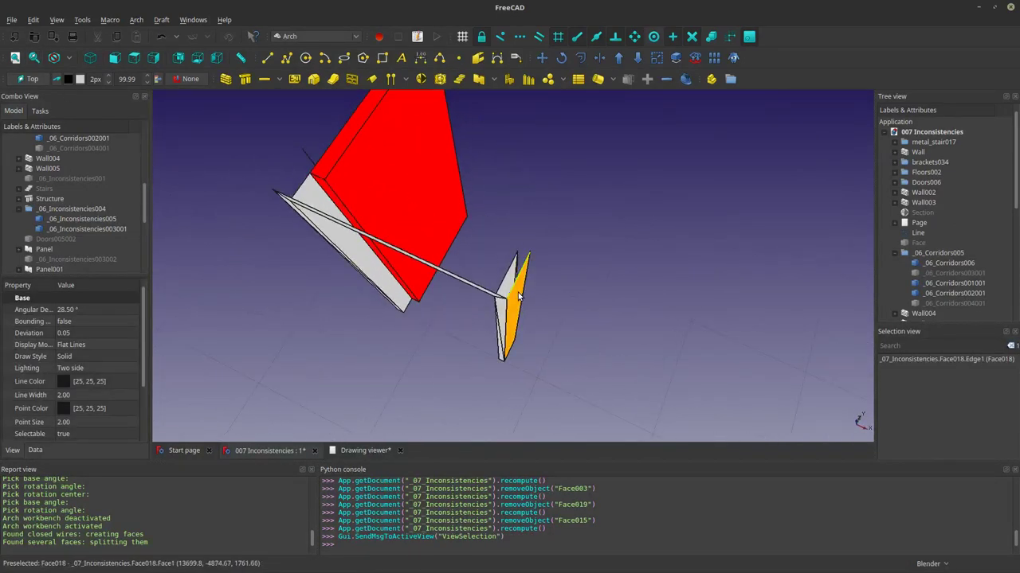
{"action": "key", "text": "Delete"}
{"action": "left_click", "coordinate": [518, 298]}
{"action": "key", "text": "Delete"}
{"action": "left_click", "coordinate": [519, 300]}
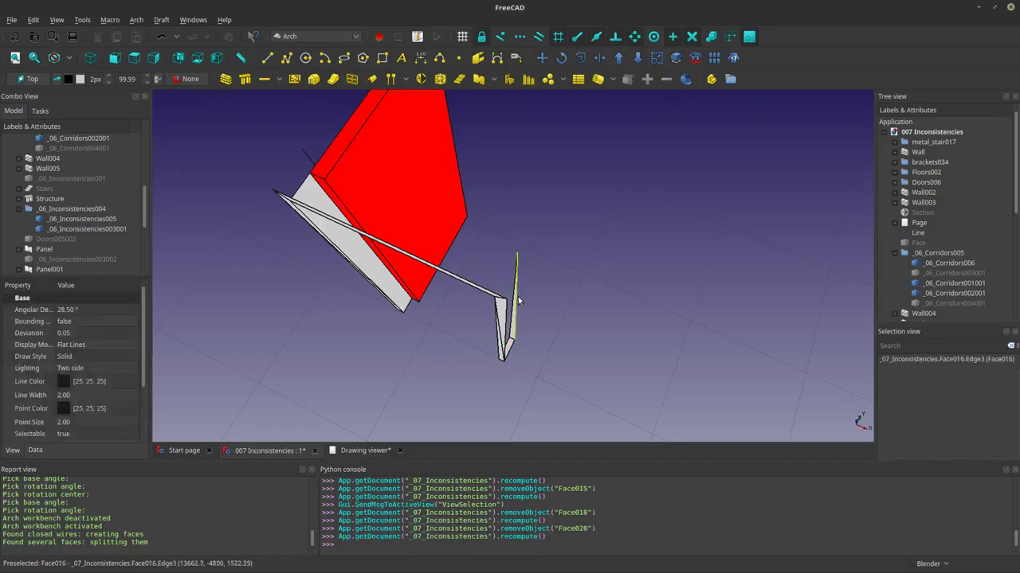
{"action": "key", "text": "Delete"}
{"action": "left_click", "coordinate": [510, 344]}
{"action": "key", "text": "Delete"}
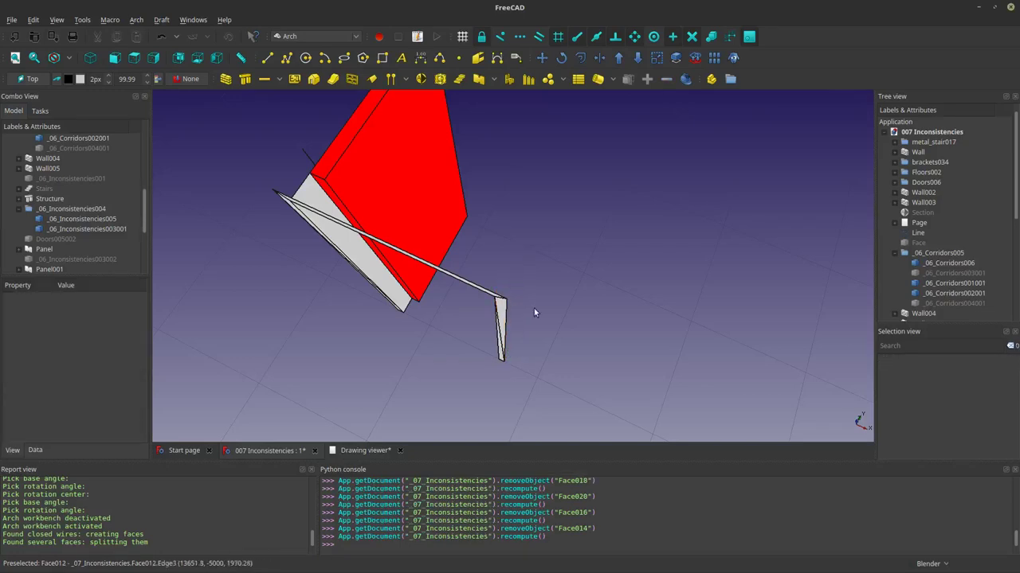
Step: Delete the left jamb's remaining depth faces and bottom face, keeping only the flat front of the frame
{"action": "middle_click_drag", "start_coordinate": [534, 309], "coordinate": [509, 269]}
{"action": "left_click", "coordinate": [448, 227]}
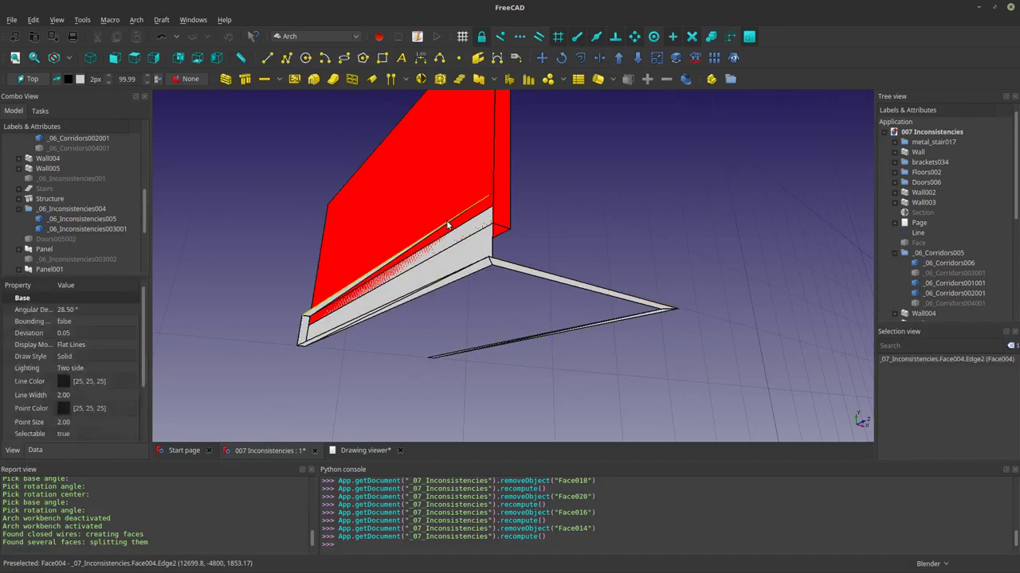
{"action": "key", "text": "Delete"}
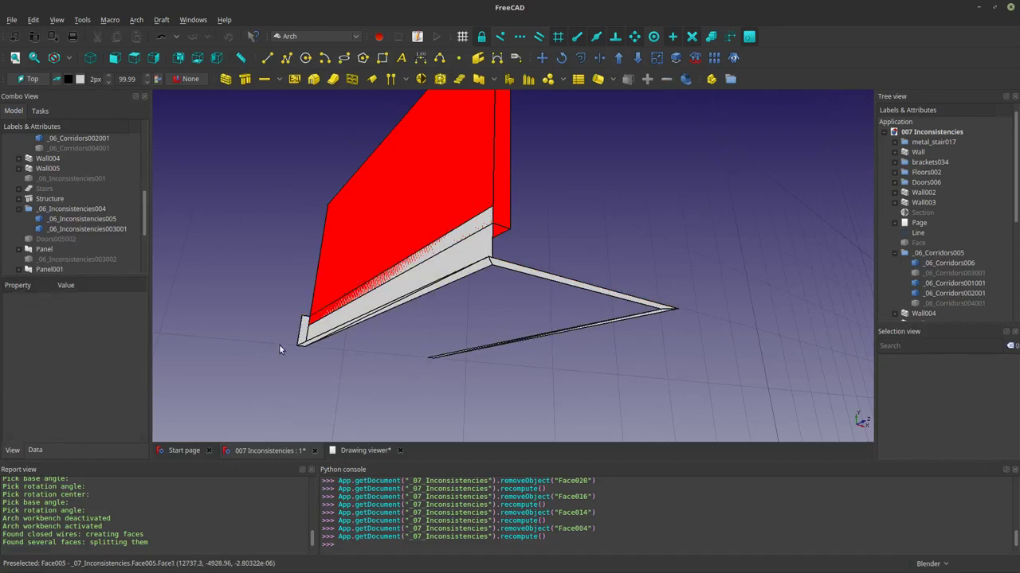
{"action": "left_click", "coordinate": [408, 277]}
{"action": "key", "text": "Delete"}
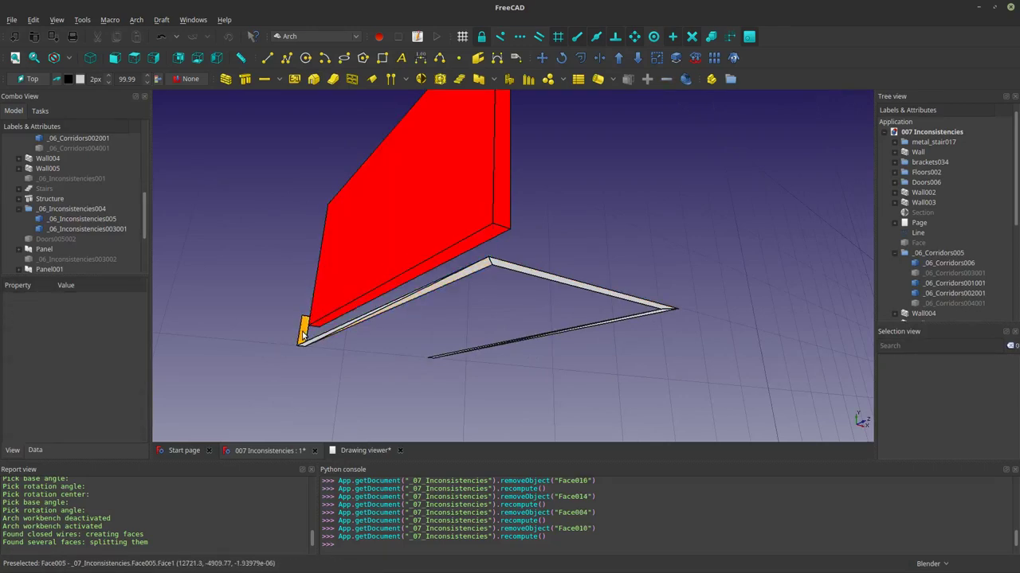
{"action": "left_click", "coordinate": [302, 335]}
{"action": "key", "text": "Delete"}
Step: Downgrade the left jamb's two narrow front faces to wires
{"action": "middle_click_drag", "start_coordinate": [552, 325], "coordinate": [459, 172]}
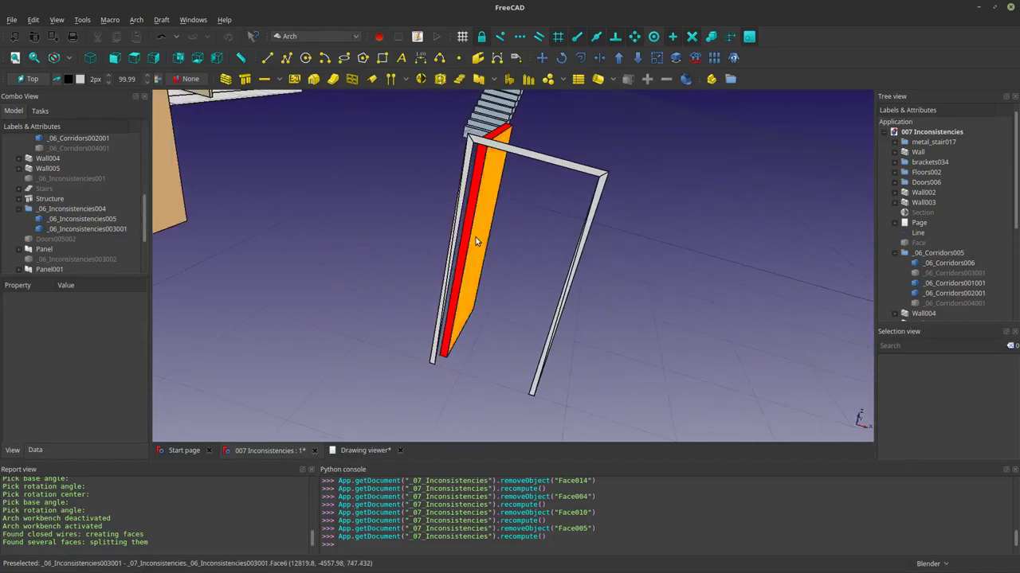
{"action": "left_click", "coordinate": [462, 170]}
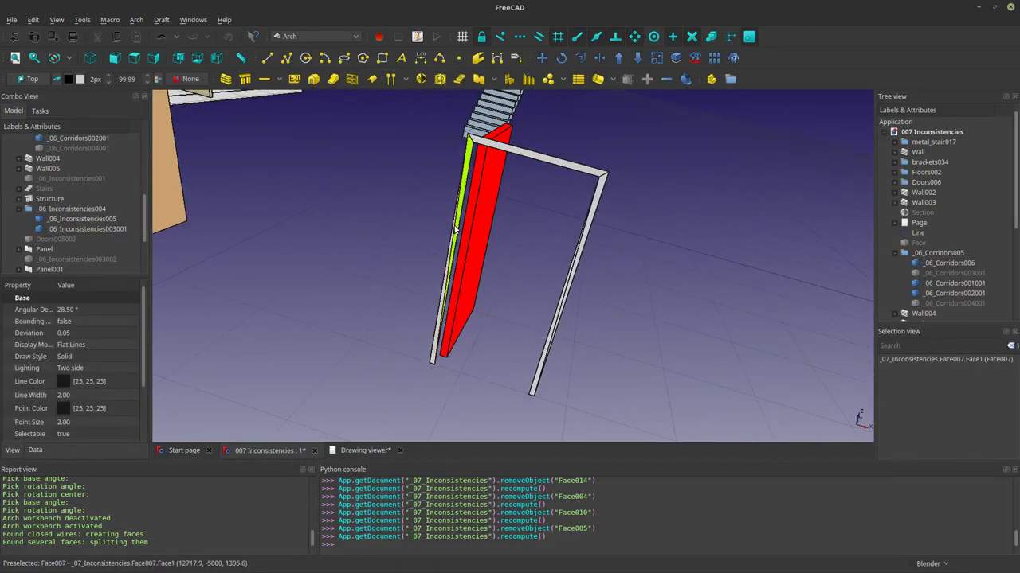
{"action": "key", "text": "space"}
{"action": "key", "text": "space"}
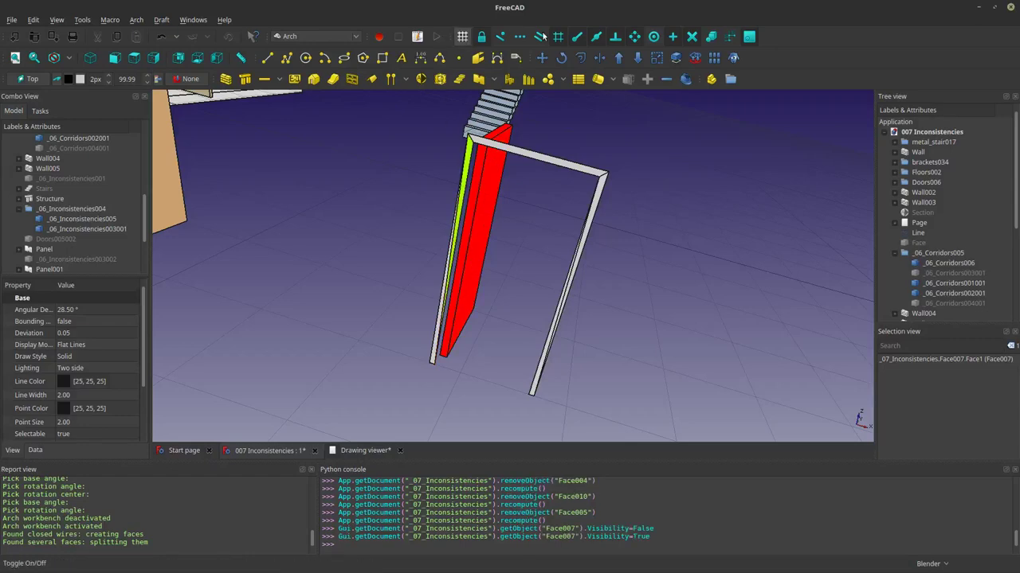
{"action": "left_click", "coordinate": [638, 62]}
{"action": "scroll", "coordinate": [446, 294], "scroll_direction": "up", "scroll_amount": 3}
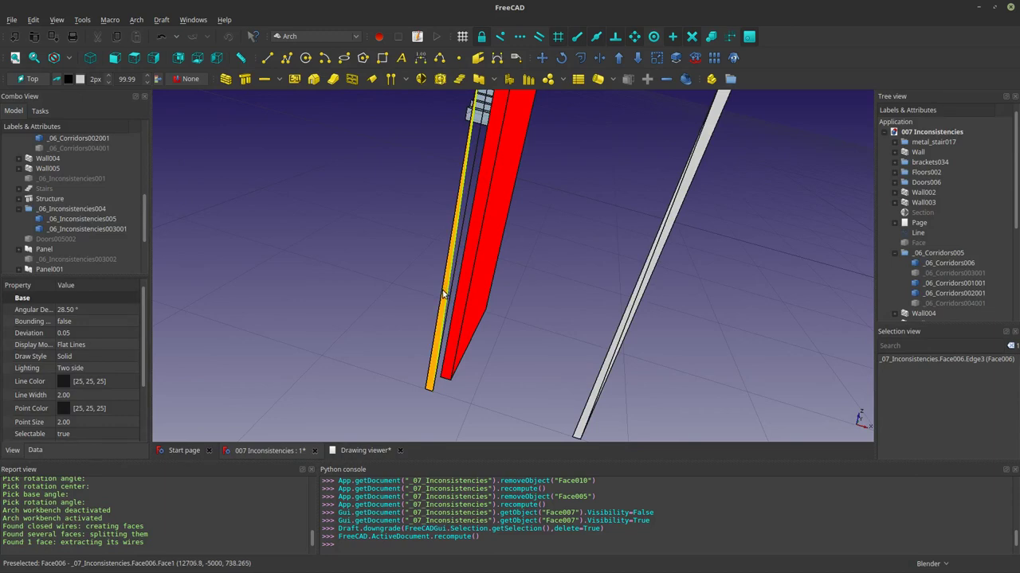
{"action": "left_click", "coordinate": [443, 292]}
{"action": "left_click", "coordinate": [638, 61]}
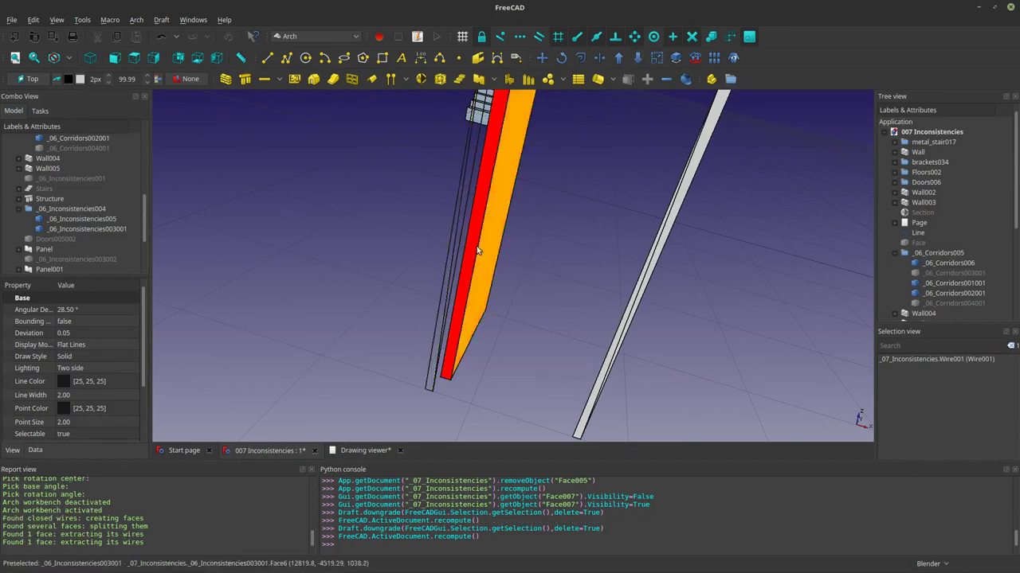
Step: Try to delete the inner wire of the left jamb's front outline
{"action": "scroll", "coordinate": [446, 350], "scroll_direction": "down", "scroll_amount": 2}
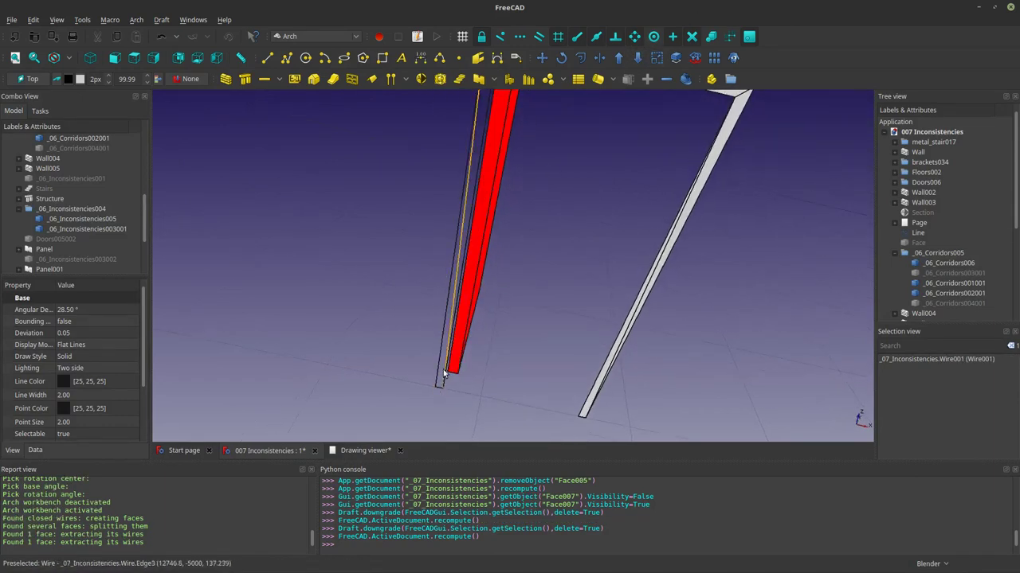
{"action": "left_click", "coordinate": [447, 335]}
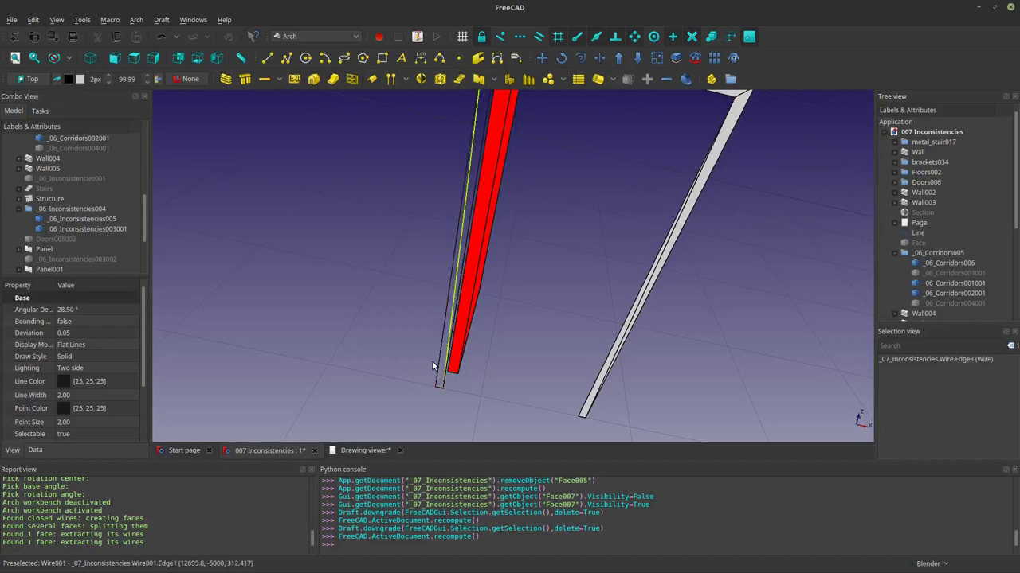
{"action": "key", "text": "Delete"}
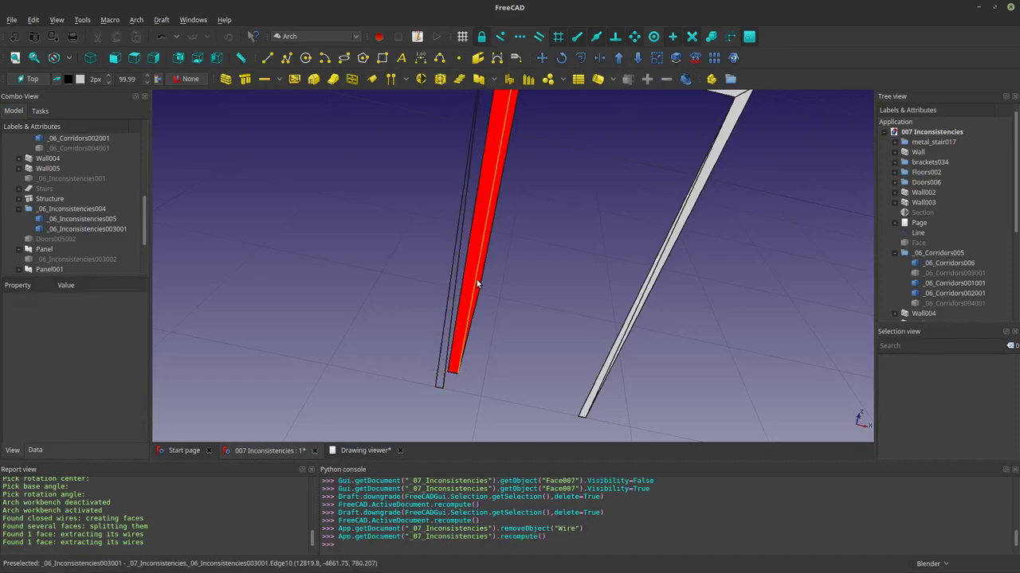
Step: Downgrade the left jamb's two front wires into separate edges
{"action": "left_click", "coordinate": [464, 243]}
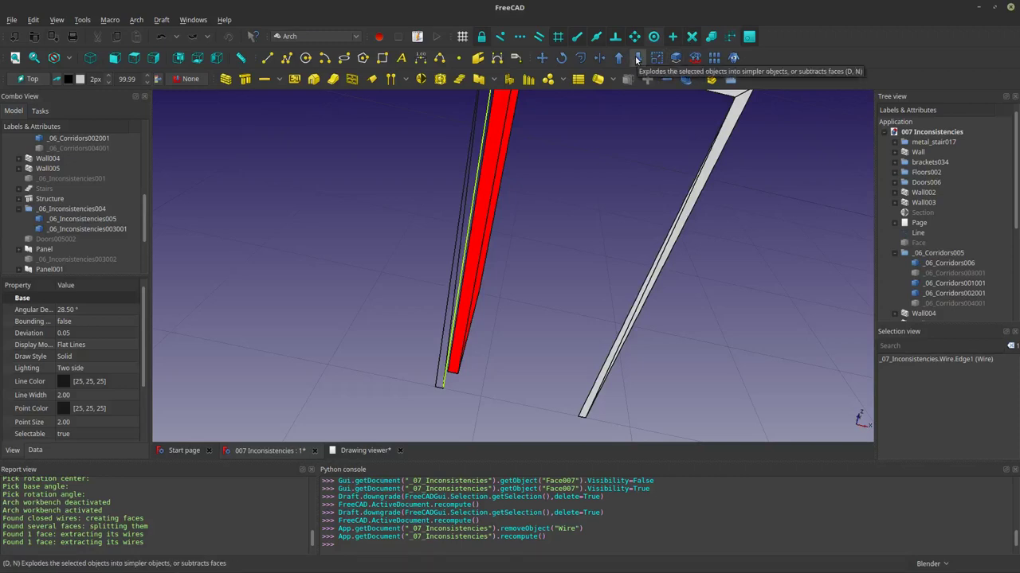
{"action": "left_click", "coordinate": [638, 59]}
{"action": "middle_click_drag", "start_coordinate": [485, 233], "coordinate": [429, 185]}
{"action": "left_click", "coordinate": [428, 192]}
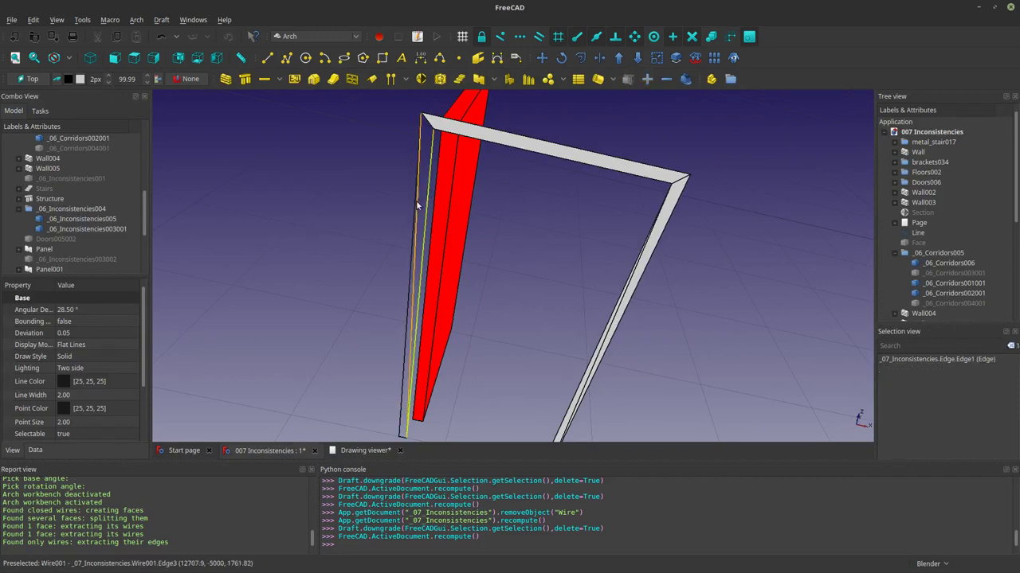
{"action": "left_click", "coordinate": [400, 384]}
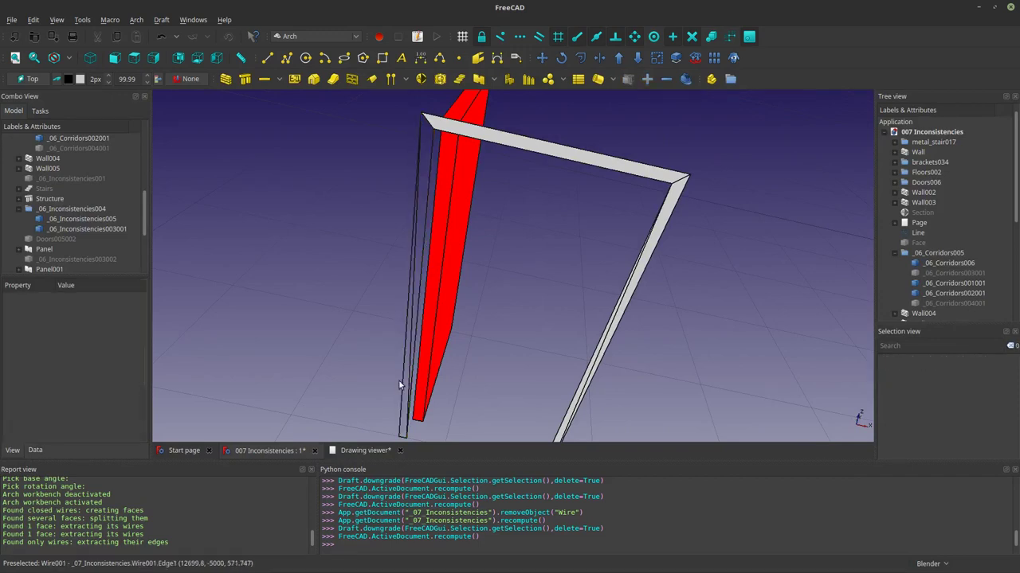
{"action": "left_click", "coordinate": [618, 57]}
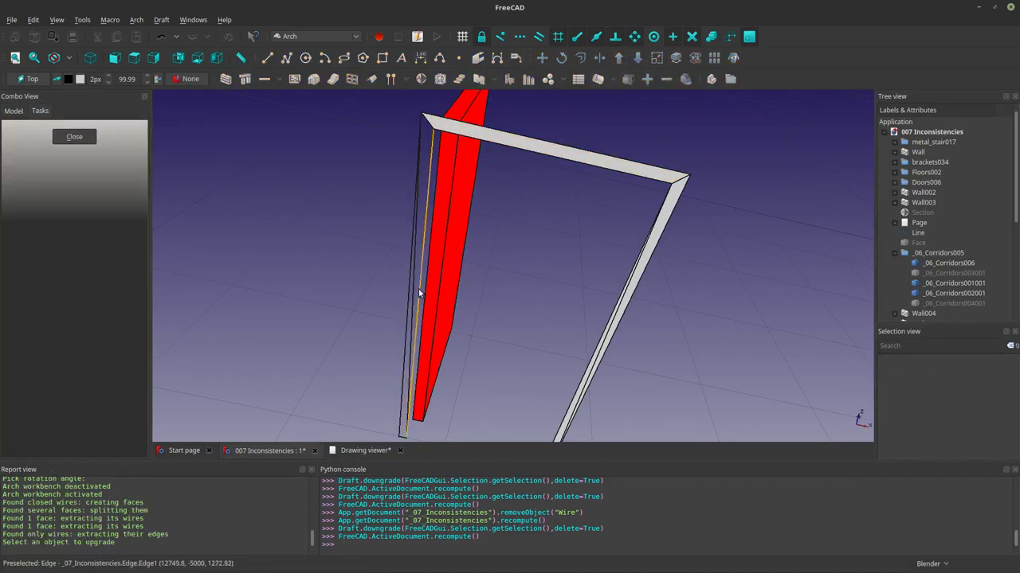
{"action": "left_click", "coordinate": [81, 138]}
{"action": "left_click", "coordinate": [404, 360]}
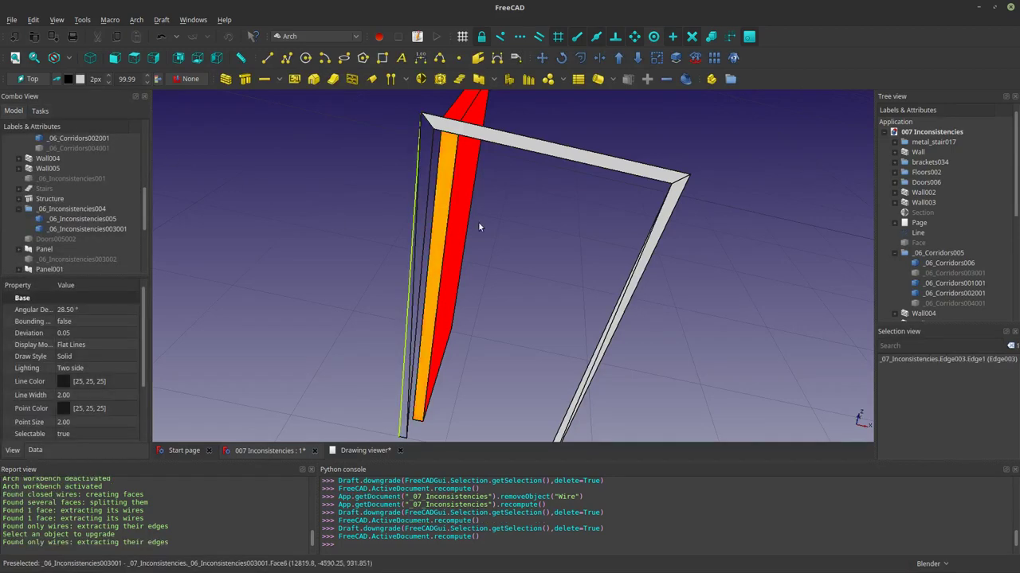
{"action": "left_click", "coordinate": [637, 57]}
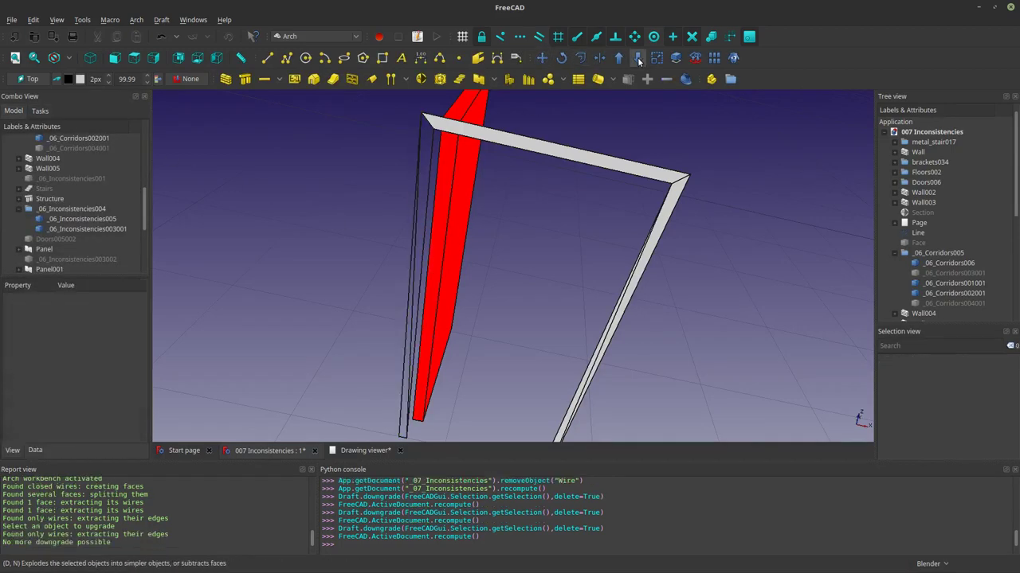
Step: Delete the two overlapping diagonal edges running along the inside of the left jamb's front outline
{"action": "left_click", "coordinate": [417, 269]}
{"action": "key", "text": "space"}
{"action": "key", "text": "space"}
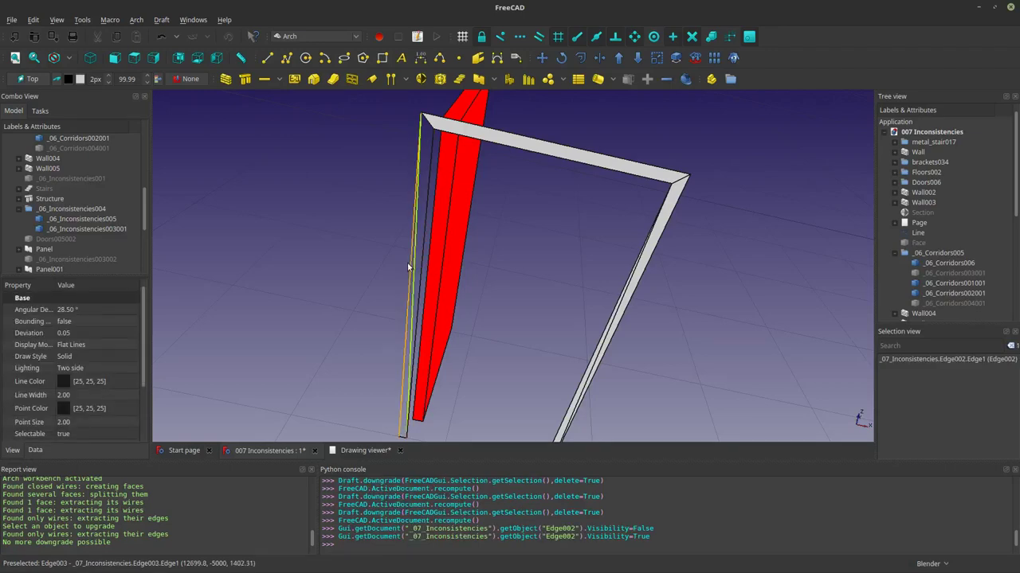
{"action": "key", "text": "Delete"}
{"action": "left_click", "coordinate": [415, 244]}
{"action": "key", "text": "Delete"}
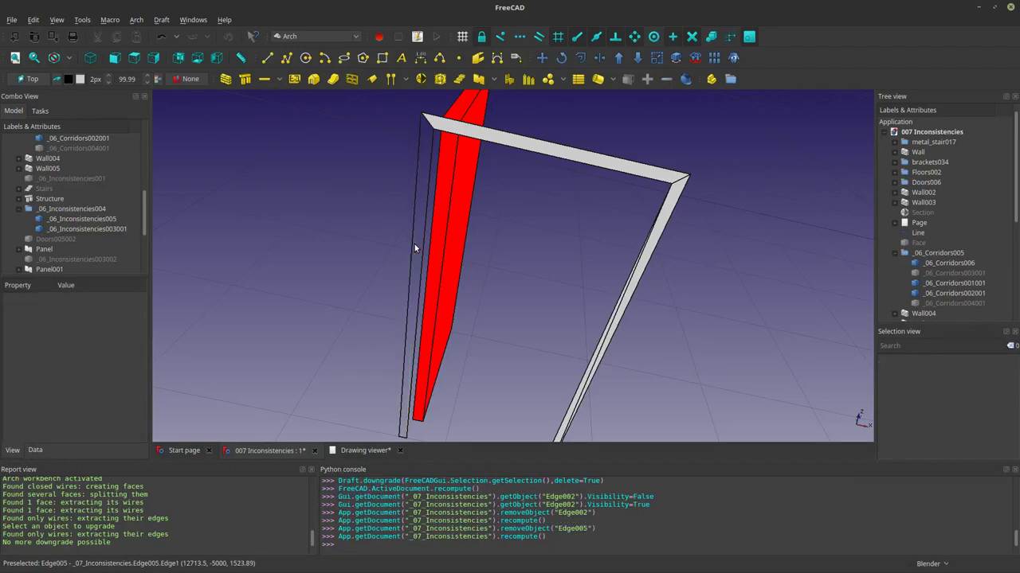
Step: Hide the frame's top face to examine the mitre edge at the upper left corner, and show the face again
{"action": "left_click", "coordinate": [476, 127]}
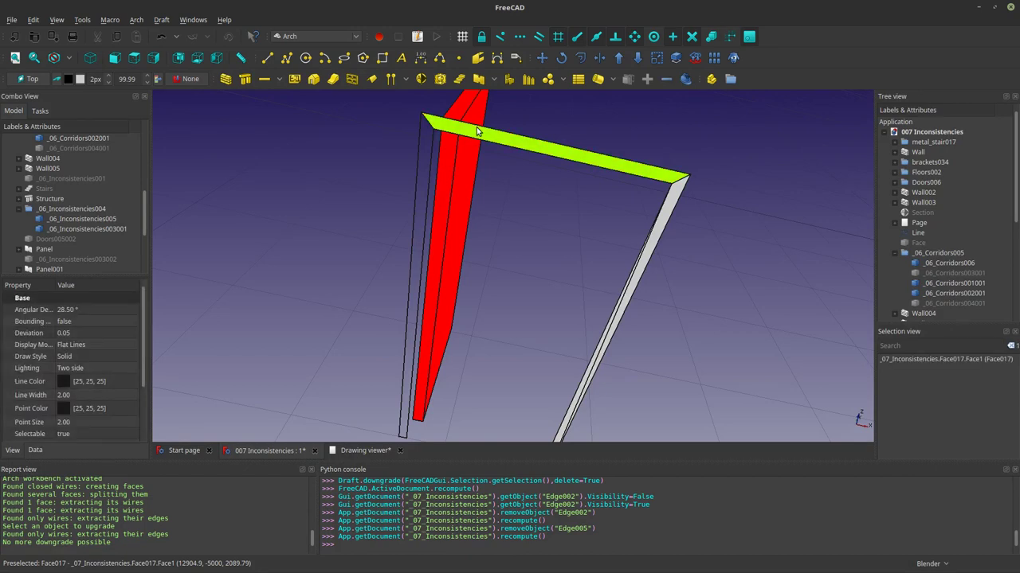
{"action": "key", "text": "space"}
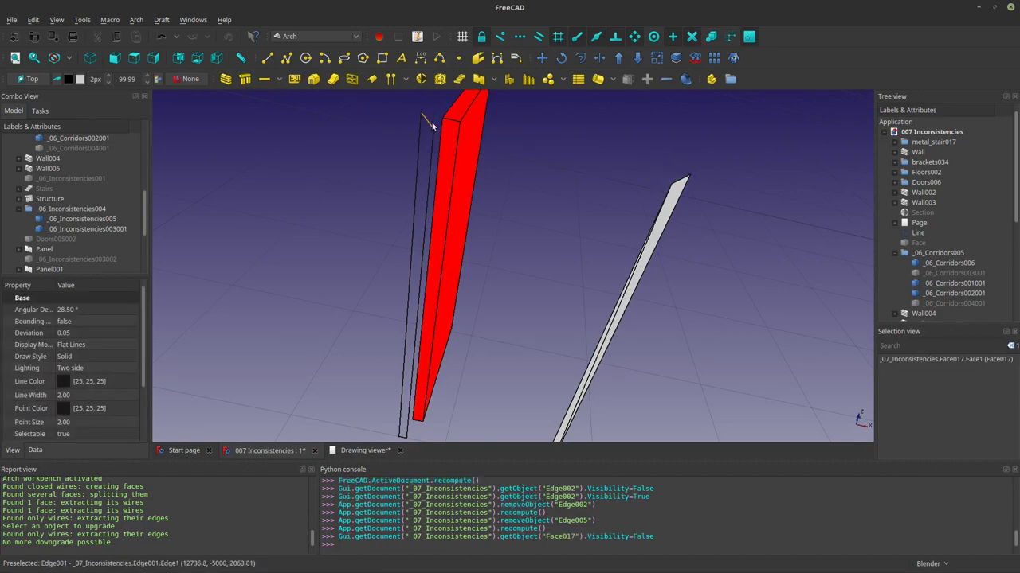
{"action": "left_click", "coordinate": [428, 123]}
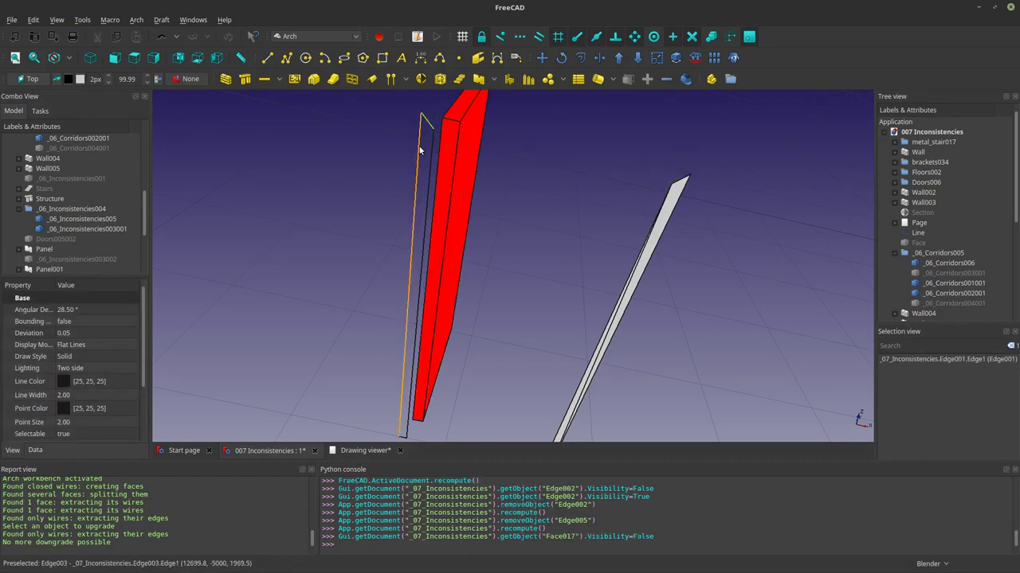
{"action": "key", "text": "space"}
{"action": "key", "text": "space"}
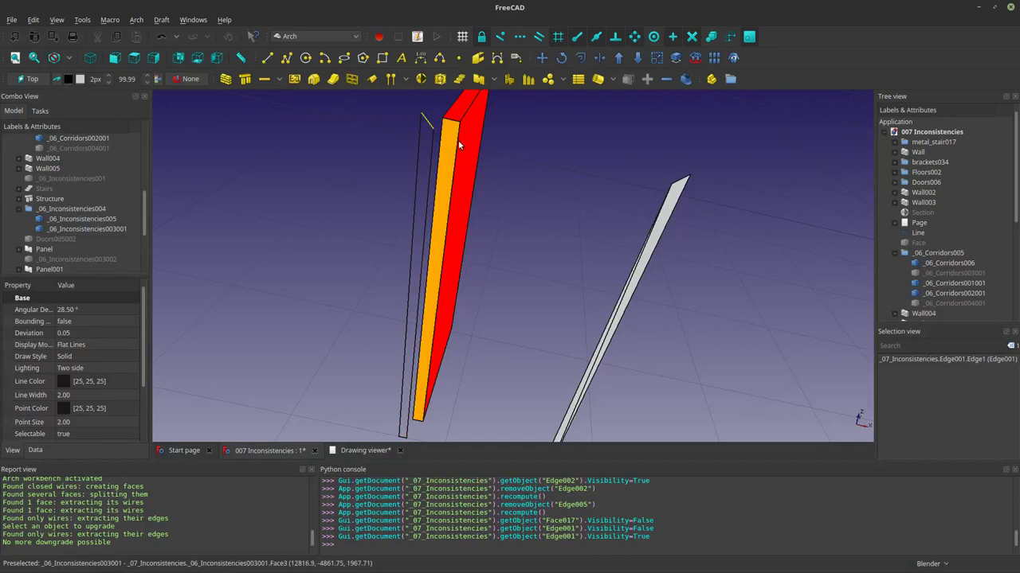
{"action": "scroll", "coordinate": [938, 236], "scroll_direction": "down", "scroll_amount": 1}
{"action": "scroll", "coordinate": [938, 237], "scroll_direction": "down", "scroll_amount": 1}
{"action": "left_click", "coordinate": [935, 212]}
{"action": "key", "text": "space"}
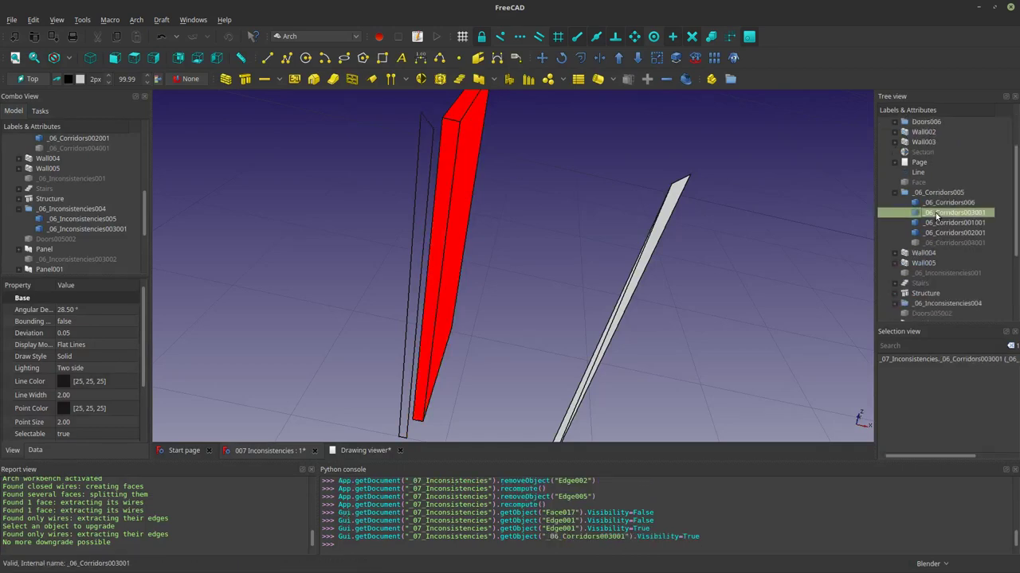
{"action": "key", "text": "space"}
{"action": "scroll", "coordinate": [935, 213], "scroll_direction": "down", "scroll_amount": 3}
{"action": "left_click", "coordinate": [924, 272]}
{"action": "key", "text": "space"}
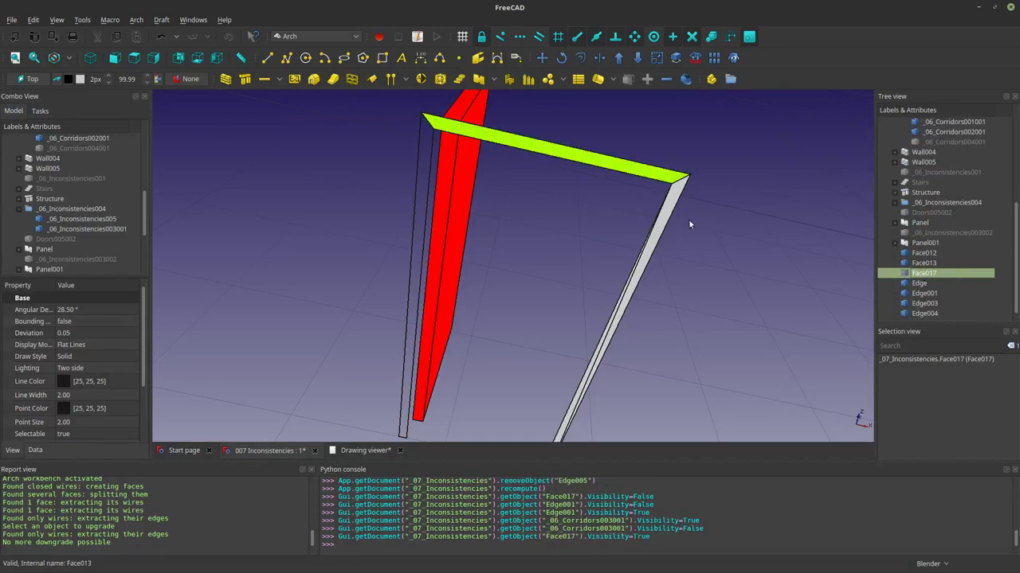
Step: Downgrade the right jamb's two narrow front faces to wires
{"action": "middle_click_drag", "start_coordinate": [667, 223], "coordinate": [628, 164], "text": "shift"}
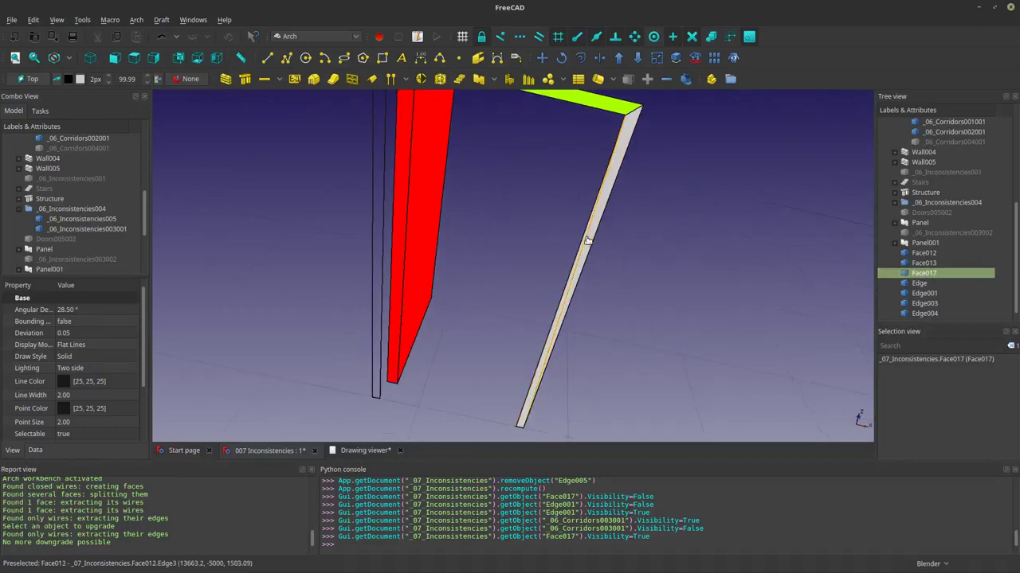
{"action": "left_click", "coordinate": [586, 241]}
{"action": "left_click", "coordinate": [636, 66]}
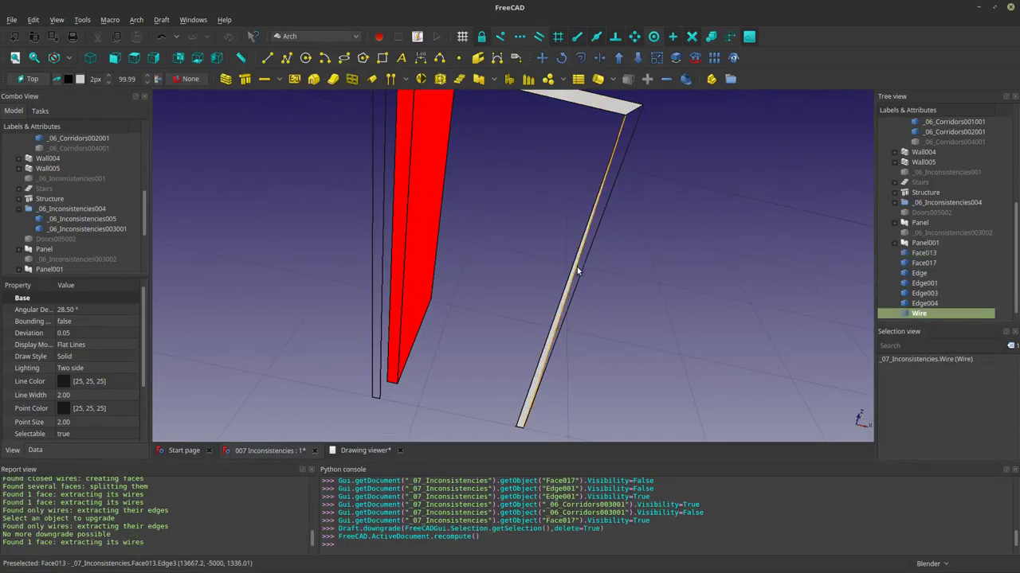
{"action": "left_click", "coordinate": [635, 59]}
Step: Downgrade both wires of the right jamb, Wire and Wire001, into separate edges
{"action": "left_click", "coordinate": [916, 314]}
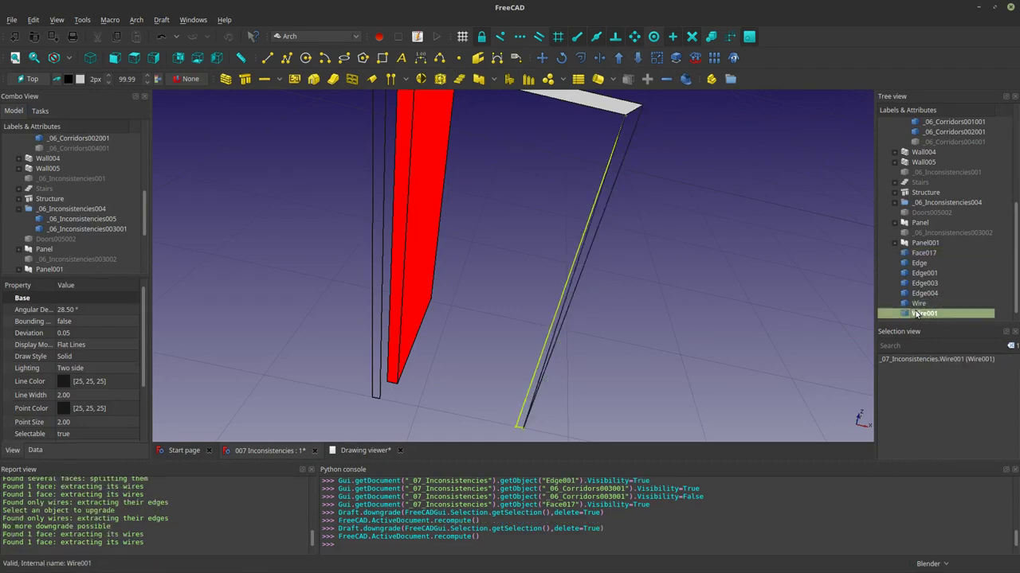
{"action": "left_click", "coordinate": [917, 303]}
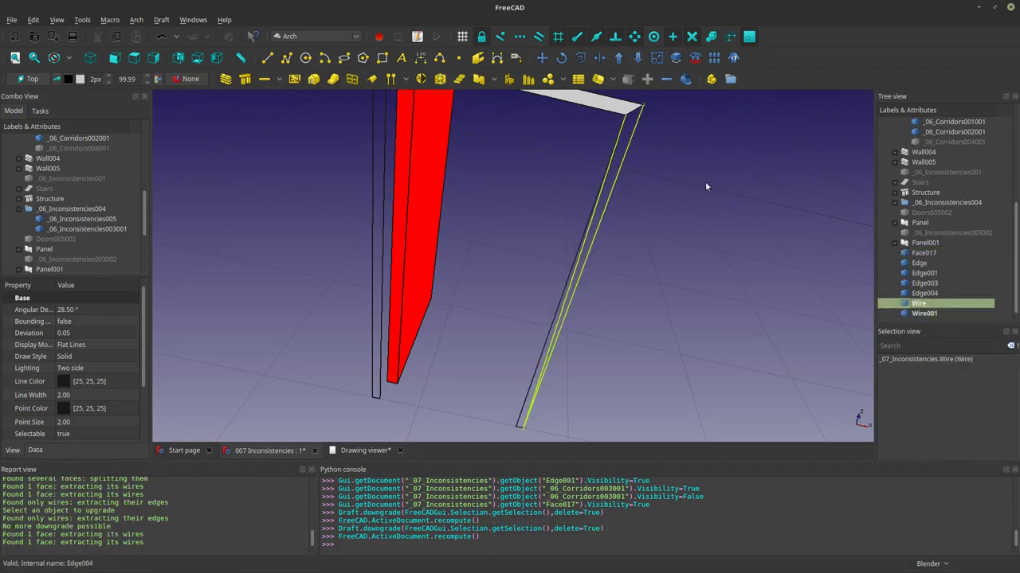
{"action": "left_click", "coordinate": [638, 59]}
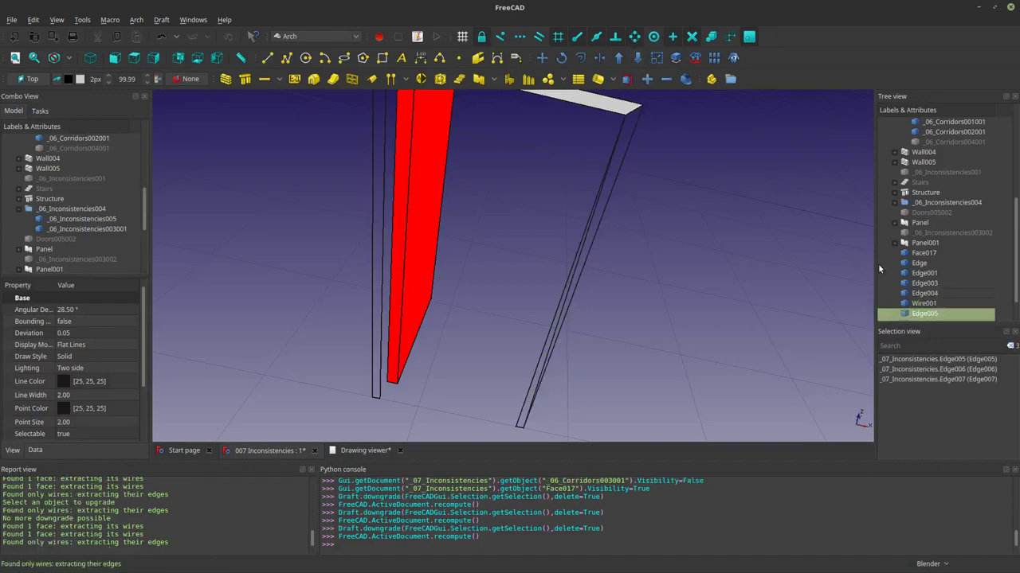
{"action": "left_click", "coordinate": [926, 285]}
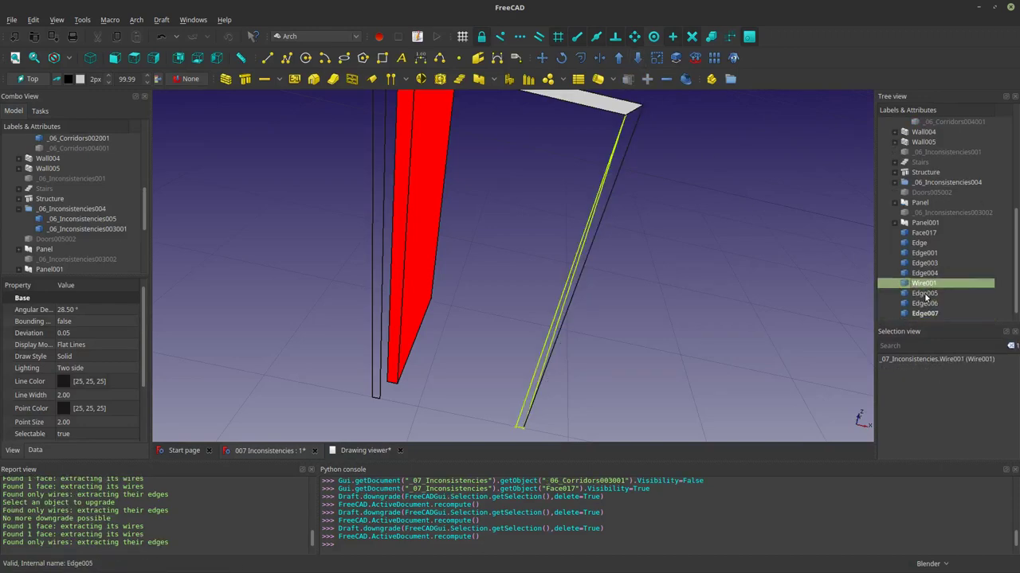
{"action": "left_click", "coordinate": [923, 293]}
{"action": "left_click", "coordinate": [922, 306]}
{"action": "left_click", "coordinate": [923, 314]}
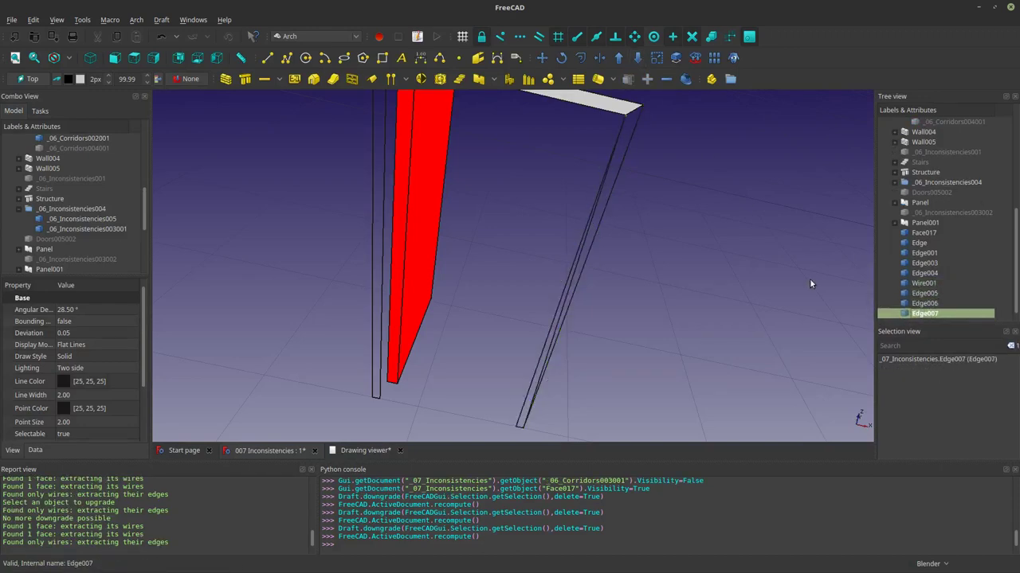
{"action": "left_click", "coordinate": [544, 343]}
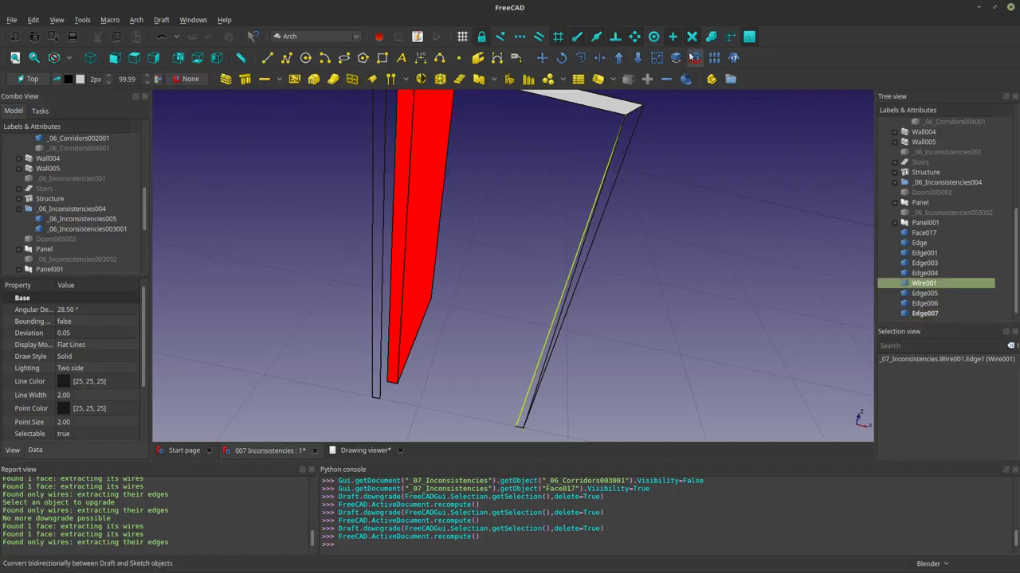
{"action": "left_click", "coordinate": [638, 58]}
Step: Delete the two overlapping diagonal edges inside the right jamb's front outline
{"action": "left_click", "coordinate": [571, 280]}
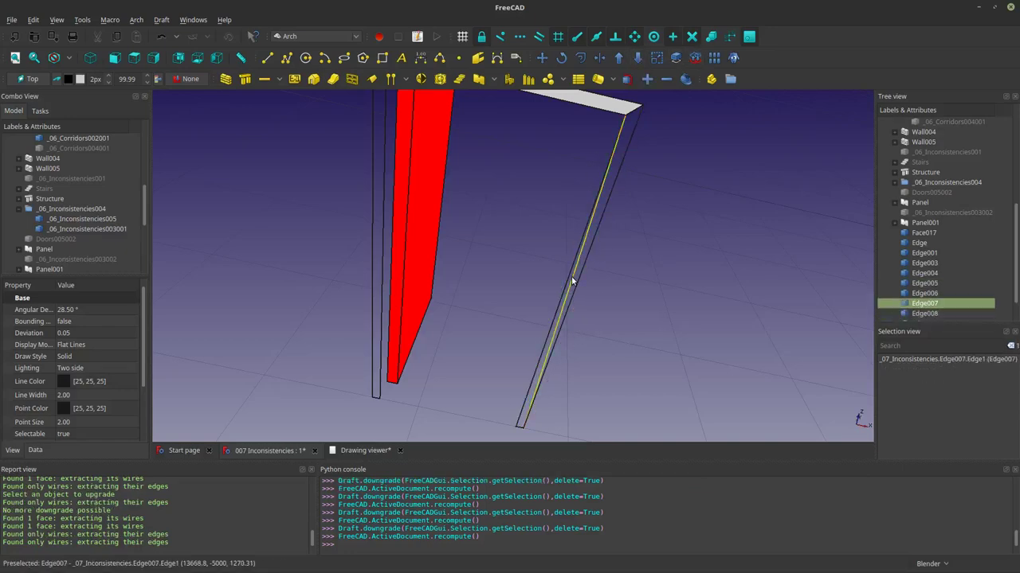
{"action": "key", "text": "Delete"}
{"action": "left_click", "coordinate": [570, 287]}
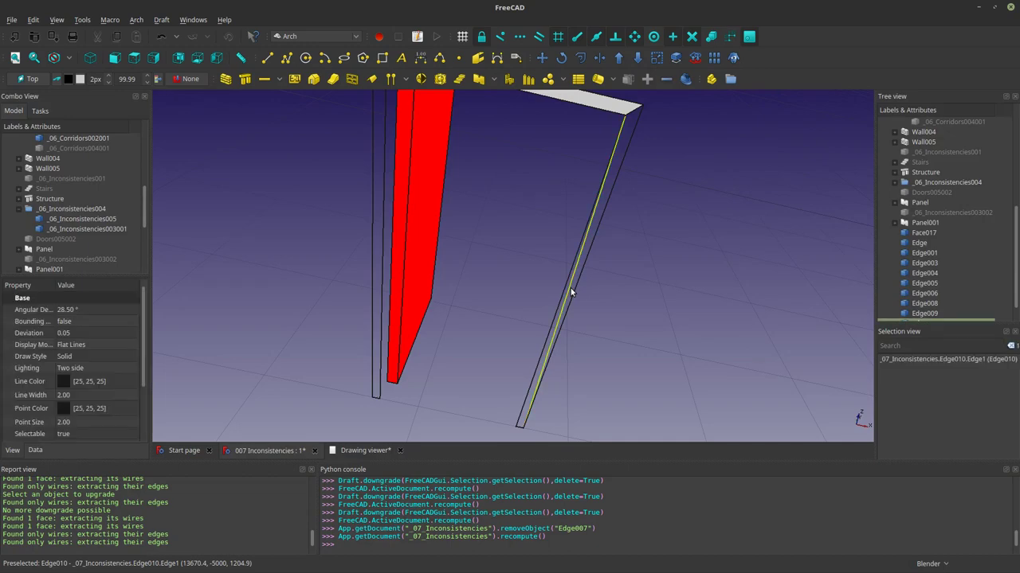
{"action": "key", "text": "Delete"}
Step: Downgrade the frame's top front face to a wire and that wire into separate edges
{"action": "left_click", "coordinate": [620, 107]}
{"action": "middle_click_drag", "start_coordinate": [640, 144], "coordinate": [645, 187], "text": "shift"}
{"action": "scroll", "coordinate": [575, 236], "scroll_direction": "down", "scroll_amount": 8}
{"action": "middle_click_drag", "start_coordinate": [430, 233], "coordinate": [359, 226], "text": "shift"}
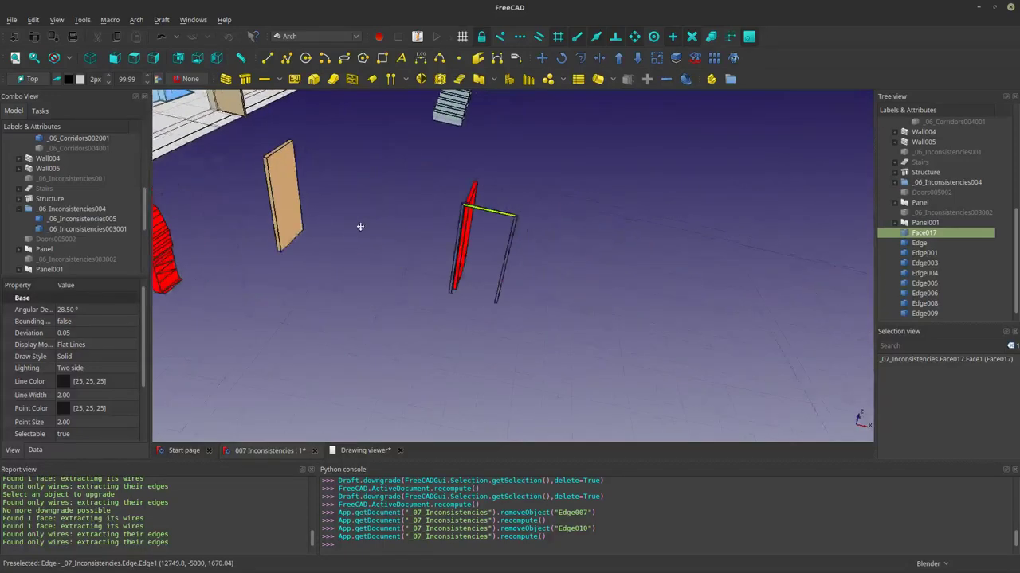
{"action": "scroll", "coordinate": [534, 205], "scroll_direction": "up", "scroll_amount": 5}
{"action": "middle_click_drag", "start_coordinate": [534, 206], "coordinate": [567, 176]}
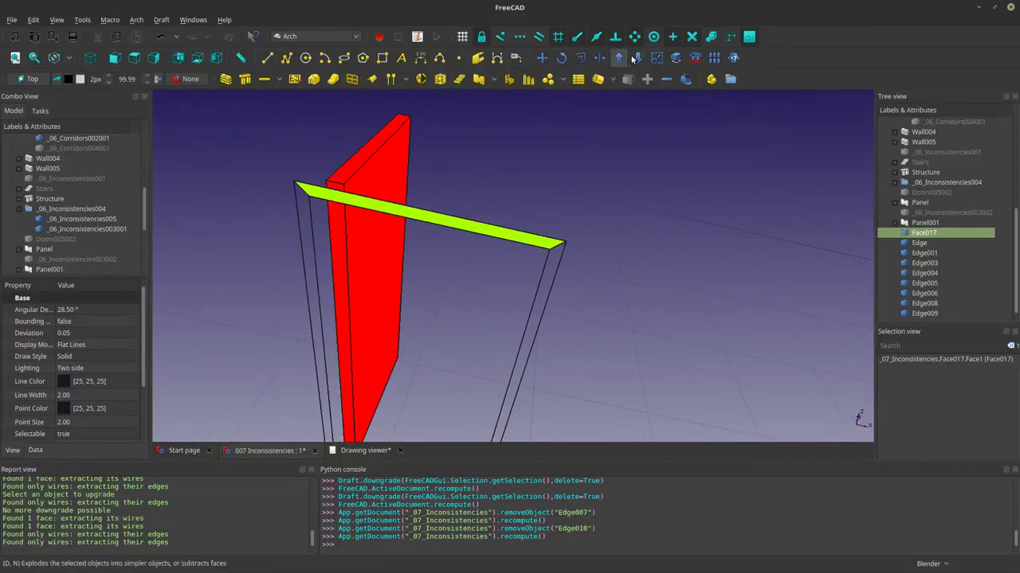
{"action": "left_click", "coordinate": [627, 79]}
{"action": "left_click", "coordinate": [537, 233]}
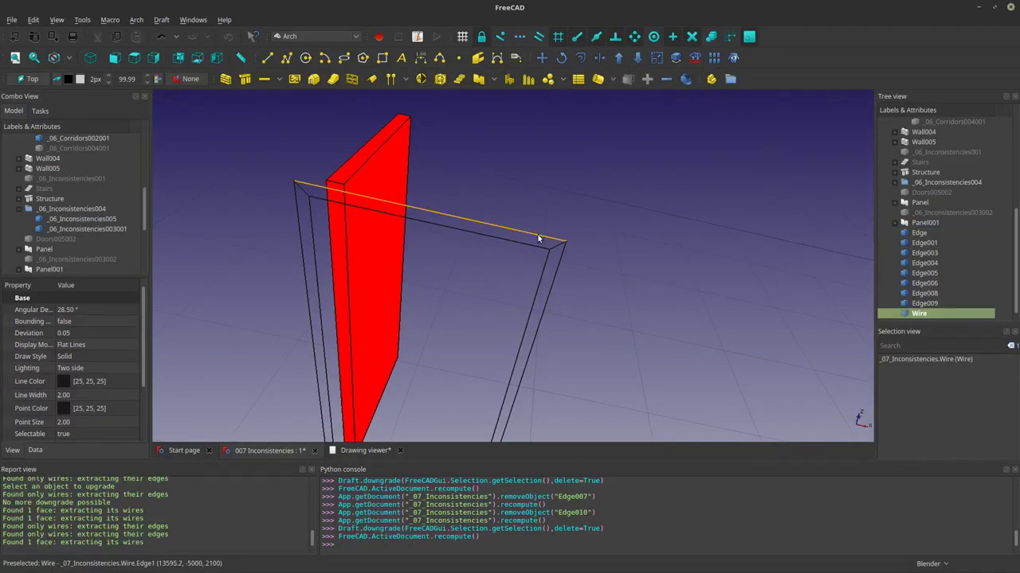
{"action": "key", "text": "space"}
{"action": "key", "text": "space"}
{"action": "left_click", "coordinate": [637, 59]}
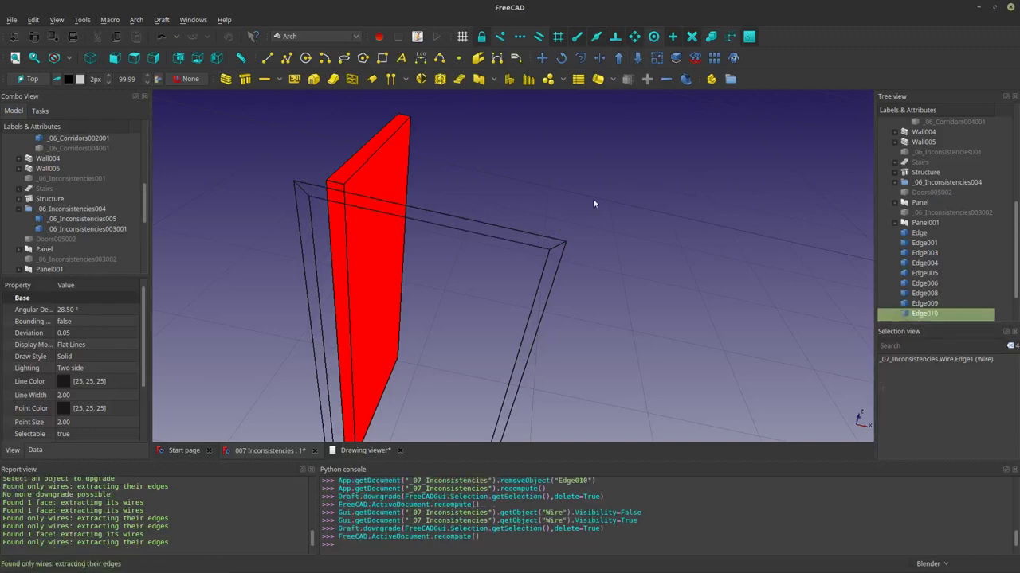
Step: Delete the two overlapping mitre edges at each upper corner of the frame, leaving one continuous outline
{"action": "left_click", "coordinate": [556, 249]}
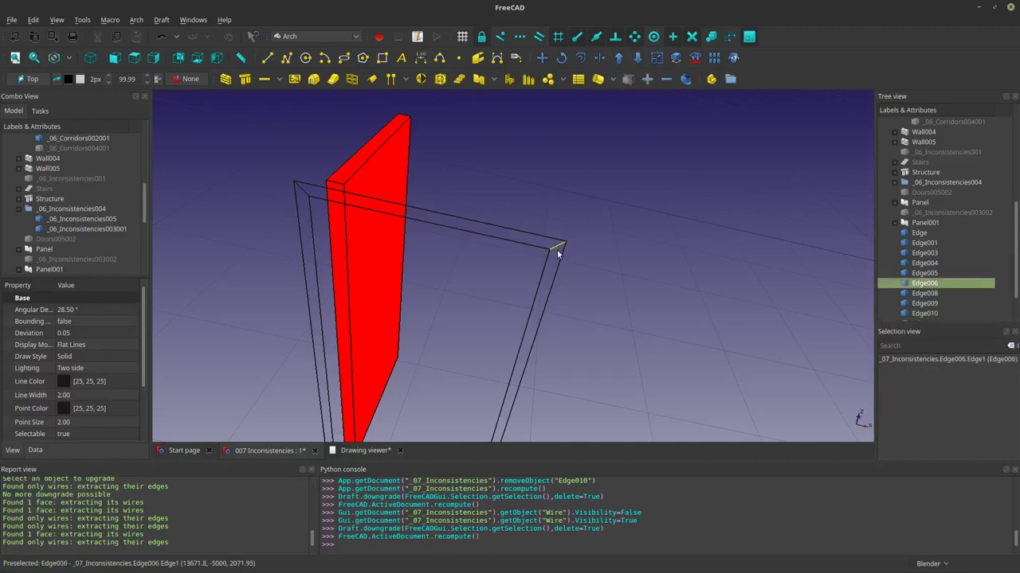
{"action": "key", "text": "Delete"}
{"action": "left_click", "coordinate": [558, 247]}
{"action": "key", "text": "Delete"}
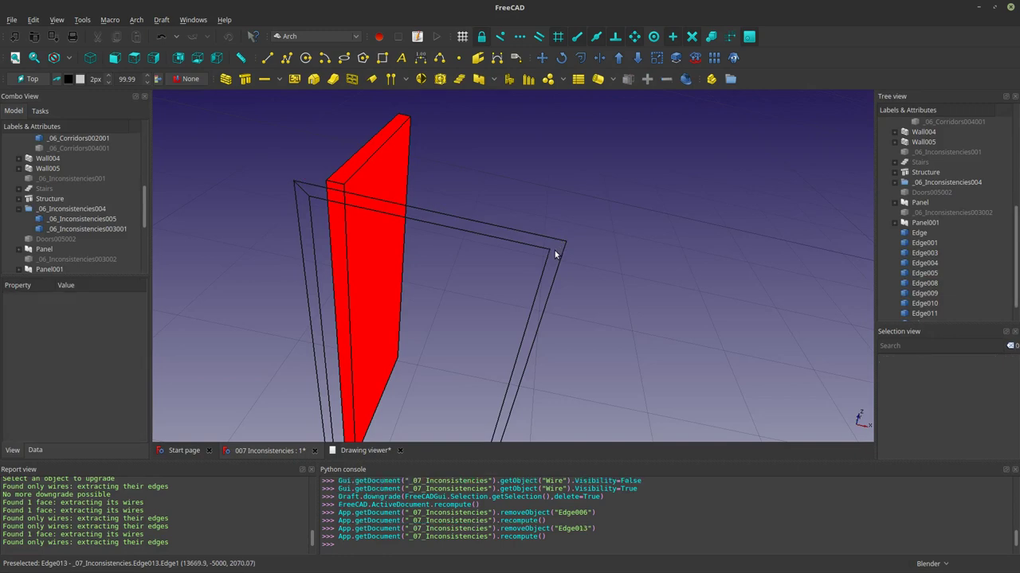
{"action": "left_click", "coordinate": [304, 188]}
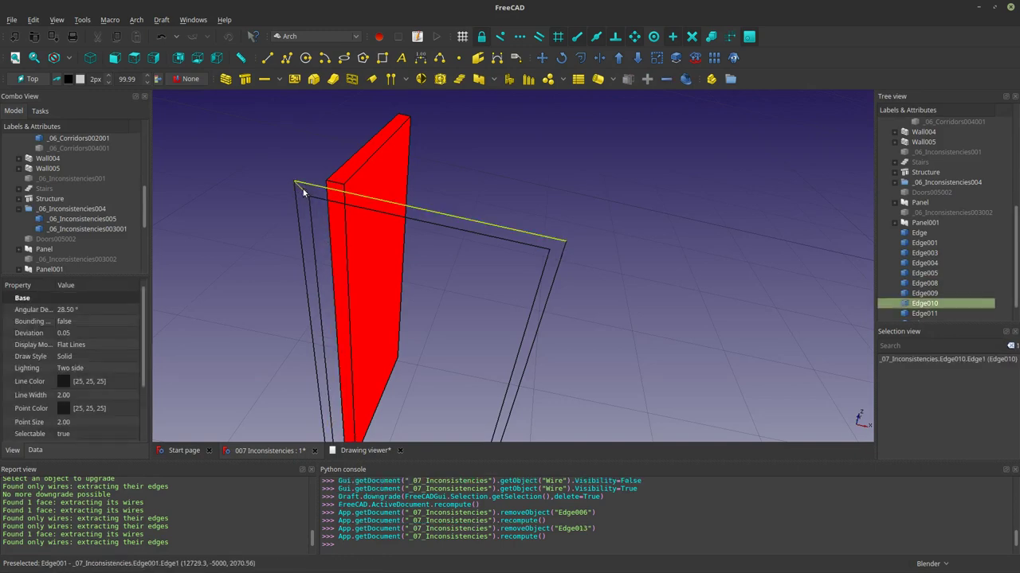
{"action": "left_click", "coordinate": [302, 191]}
{"action": "key", "text": "Delete"}
{"action": "left_click", "coordinate": [302, 188]}
{"action": "key", "text": "Delete"}
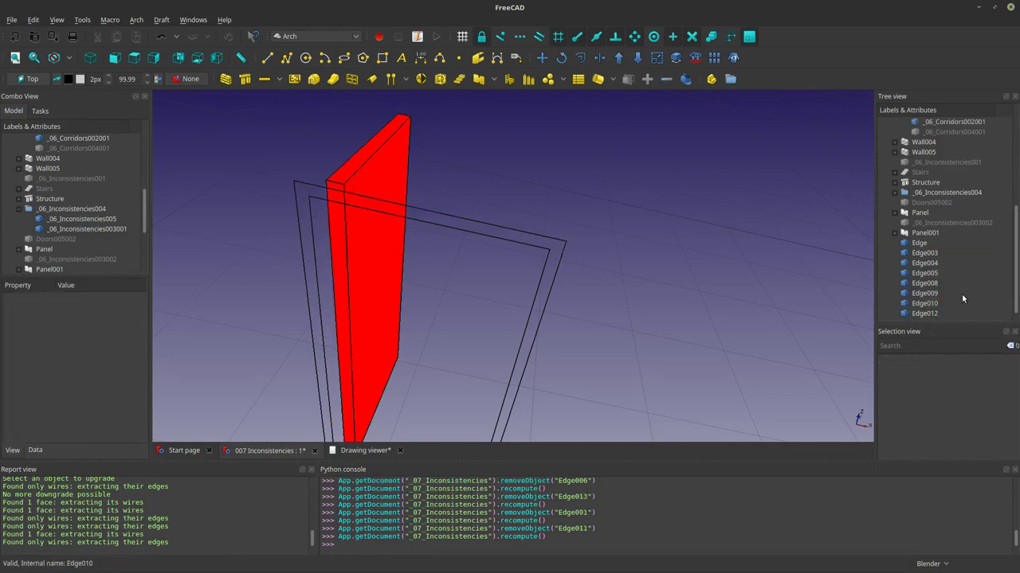
Step: Select all eight remaining frame edges, from Edge to Edge012, and upgrade them into a single wire
{"action": "left_click", "coordinate": [917, 242]}
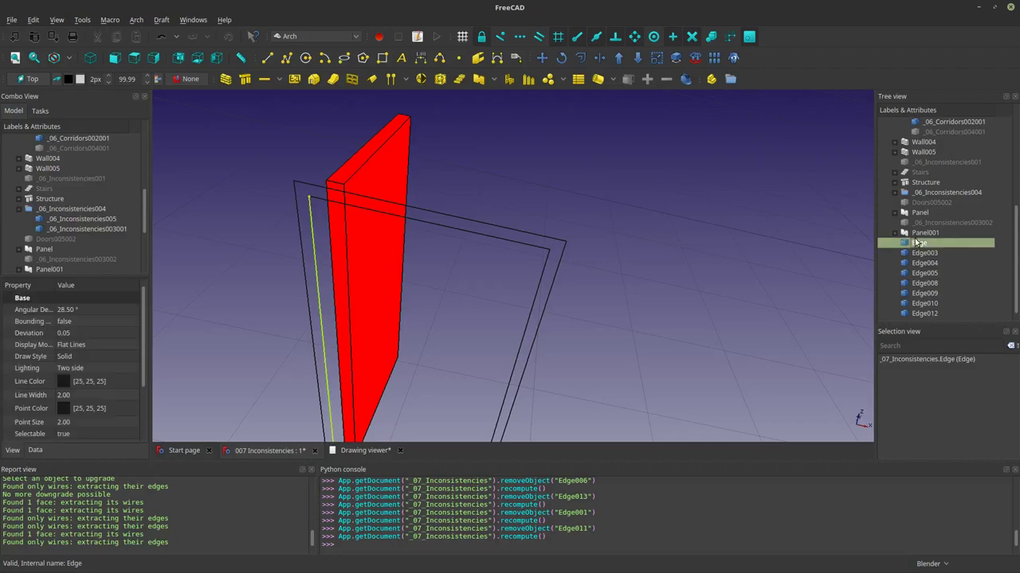
{"action": "left_click", "coordinate": [916, 315], "text": "shift"}
{"action": "scroll", "coordinate": [671, 328], "scroll_direction": "down", "scroll_amount": 5}
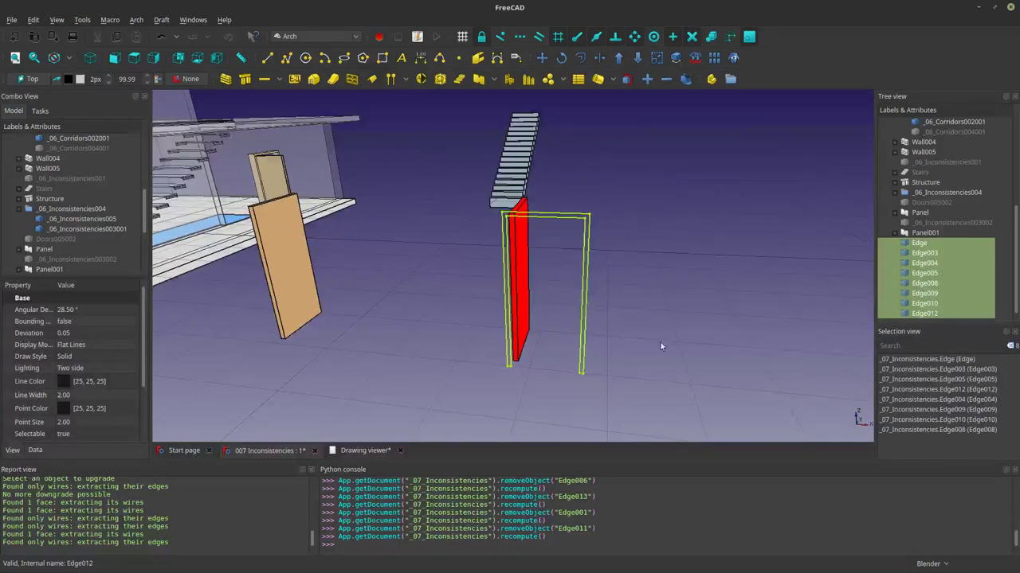
{"action": "middle_click_drag", "start_coordinate": [660, 346], "coordinate": [574, 319]}
{"action": "left_click", "coordinate": [619, 62]}
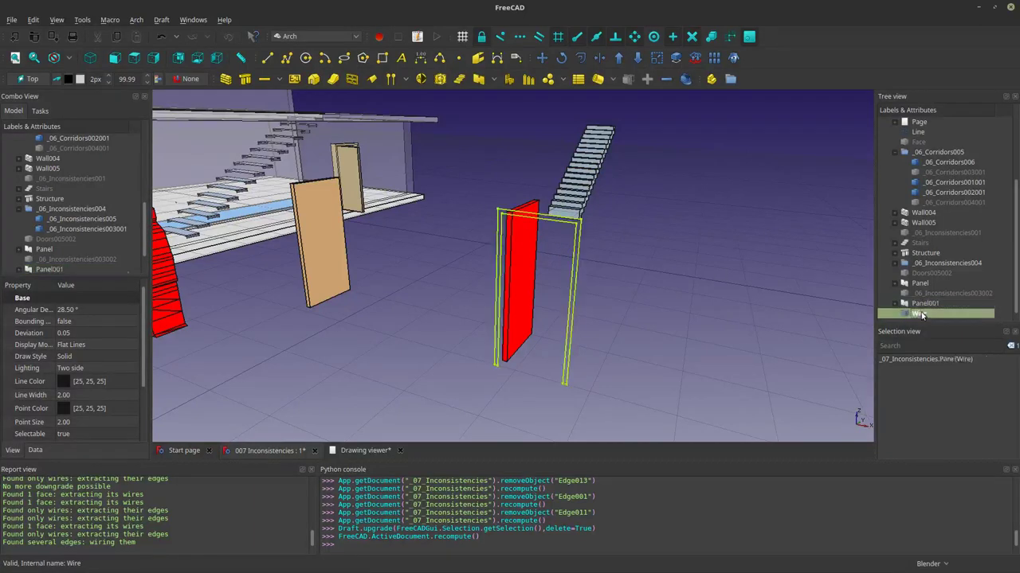
Step: Try to upgrade the closed frame wire into a filled face
{"action": "left_click", "coordinate": [619, 57]}
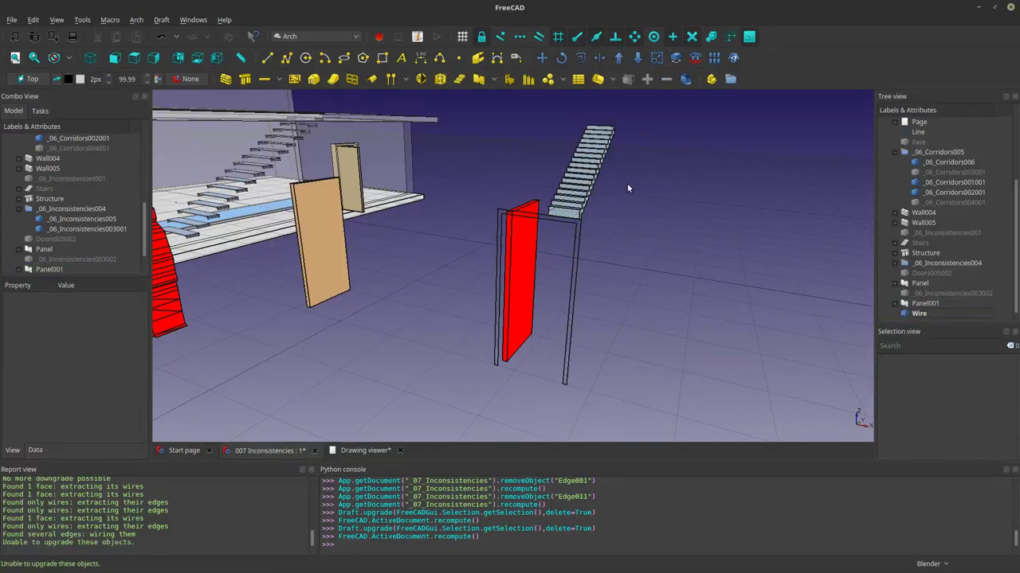
{"action": "left_click", "coordinate": [920, 313]}
{"action": "left_click", "coordinate": [616, 57]}
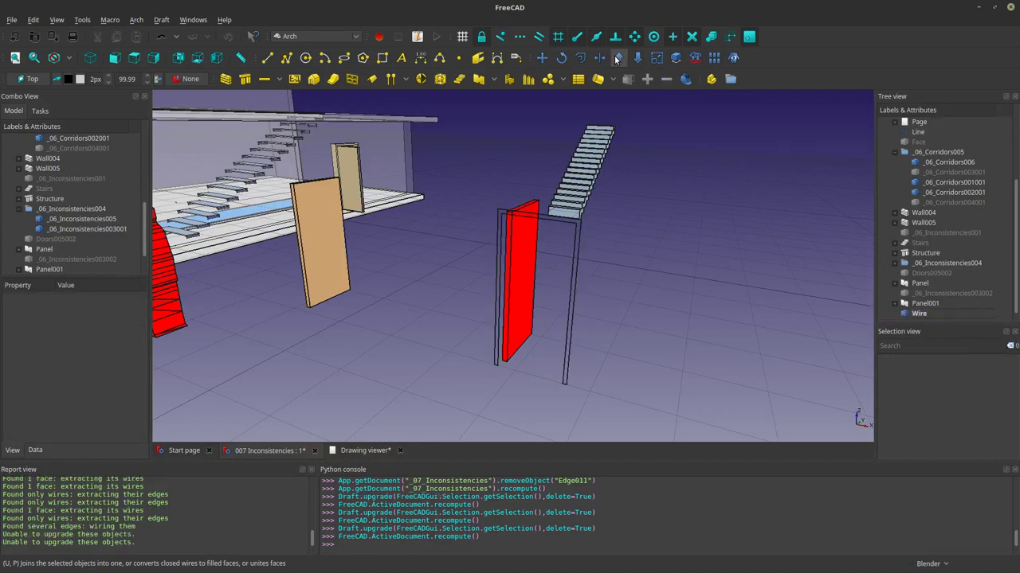
{"action": "left_click", "coordinate": [920, 313]}
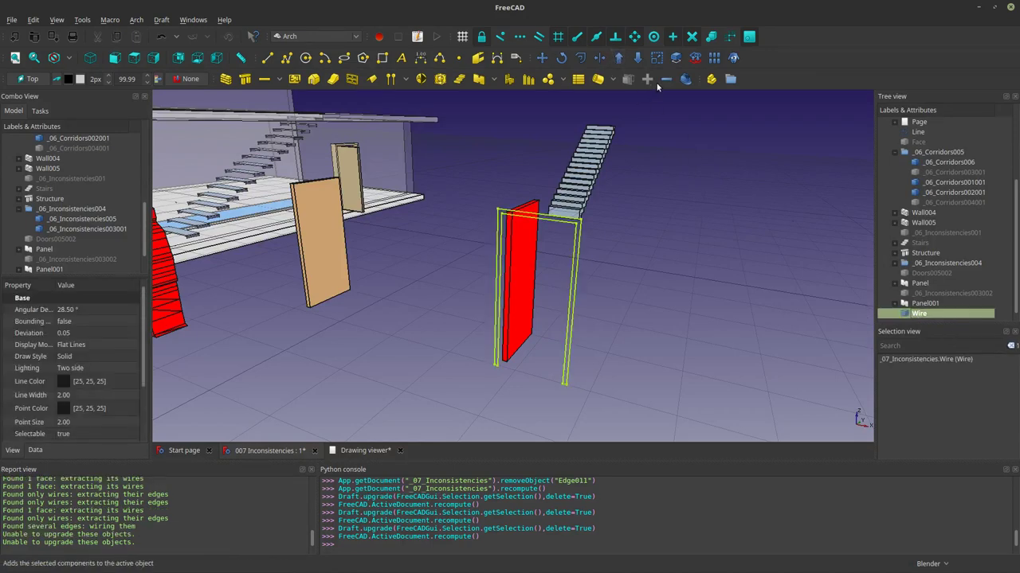
{"action": "left_click", "coordinate": [619, 57]}
{"action": "middle_click_drag", "start_coordinate": [502, 223], "coordinate": [523, 238]}
{"action": "scroll", "coordinate": [572, 275], "scroll_direction": "up", "scroll_amount": 3}
{"action": "middle_click_drag", "start_coordinate": [570, 276], "coordinate": [609, 253]}
{"action": "scroll", "coordinate": [570, 274], "scroll_direction": "down", "scroll_amount": 3}
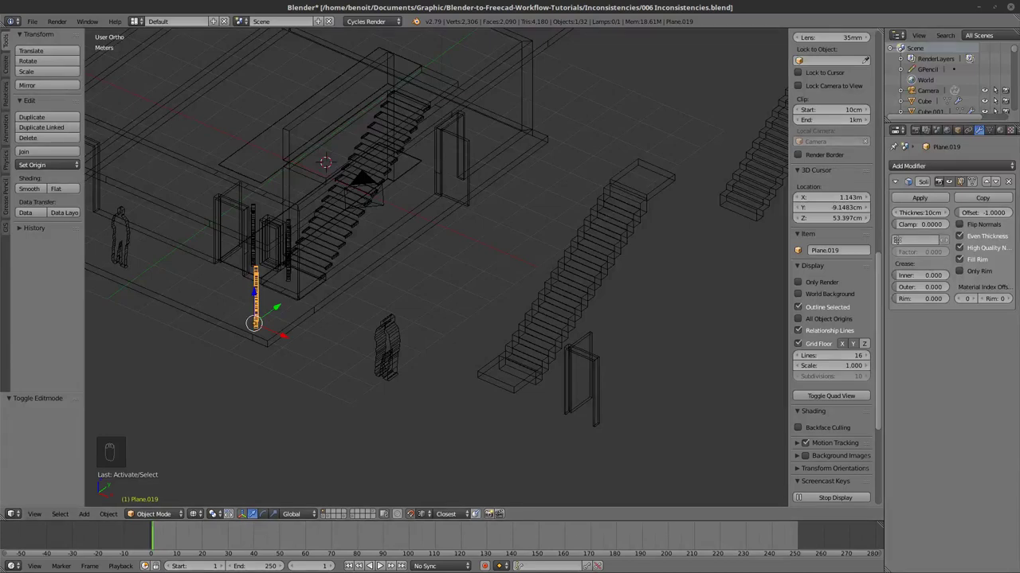
Step: Switch from Blender to FreeCAD and start recovering the 007 Inconsistencies document
{"action": "middle_click_drag", "start_coordinate": [267, 394], "coordinate": [300, 399]}
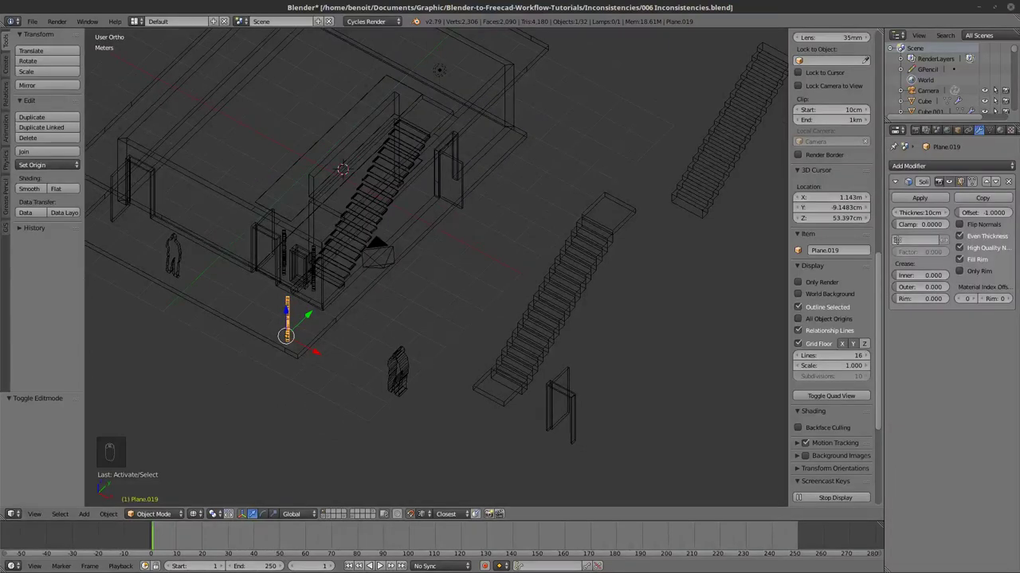
{"action": "key", "text": "alt+Tab"}
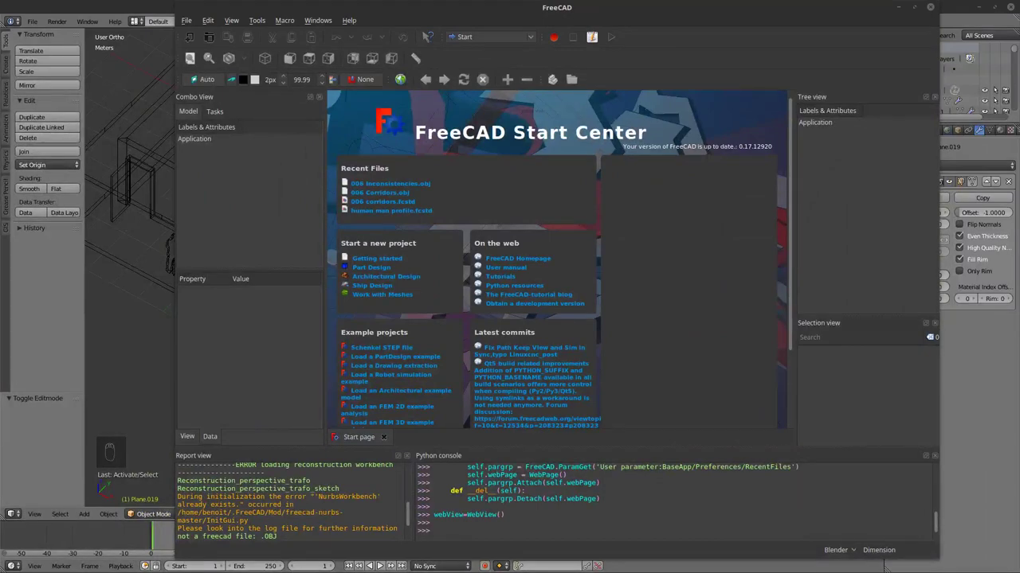
{"action": "left_click", "coordinate": [914, 8]}
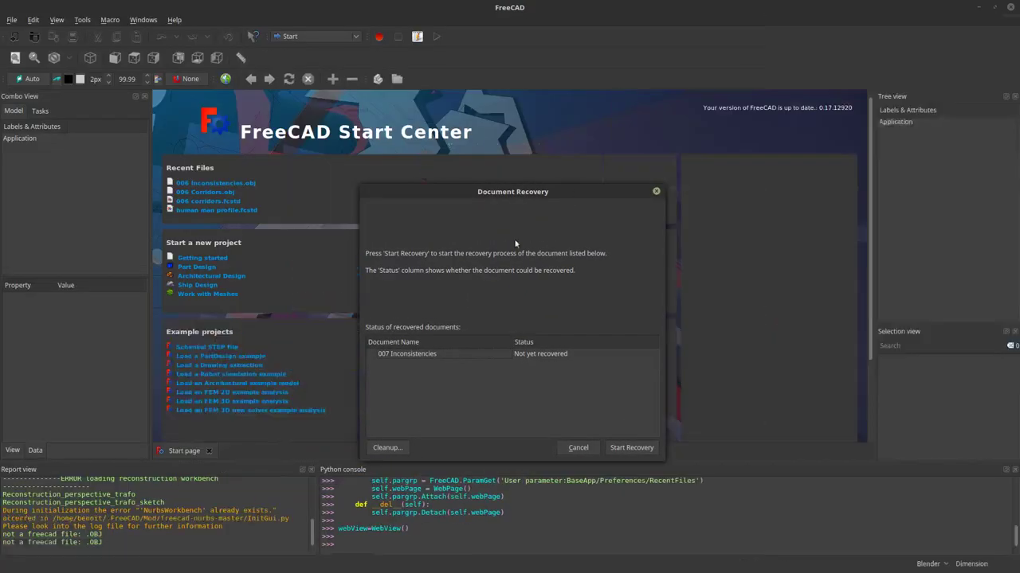
{"action": "left_click", "coordinate": [436, 360]}
{"action": "left_click", "coordinate": [631, 448]}
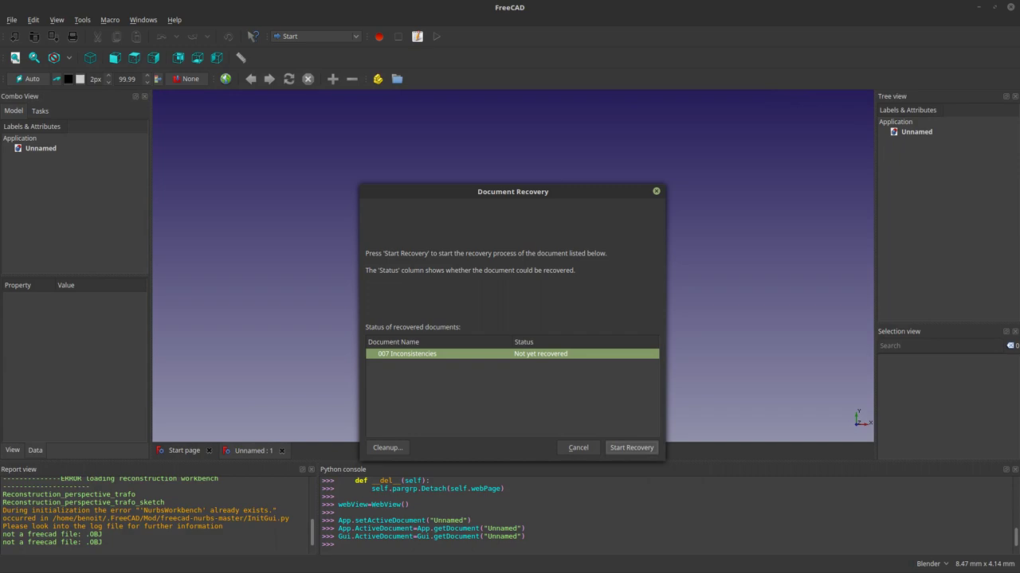
Step: Finish the document recovery in FreeCAD and bring up the 3D view of 007 Inconsistencies
{"action": "key", "text": "alt+Tab"}
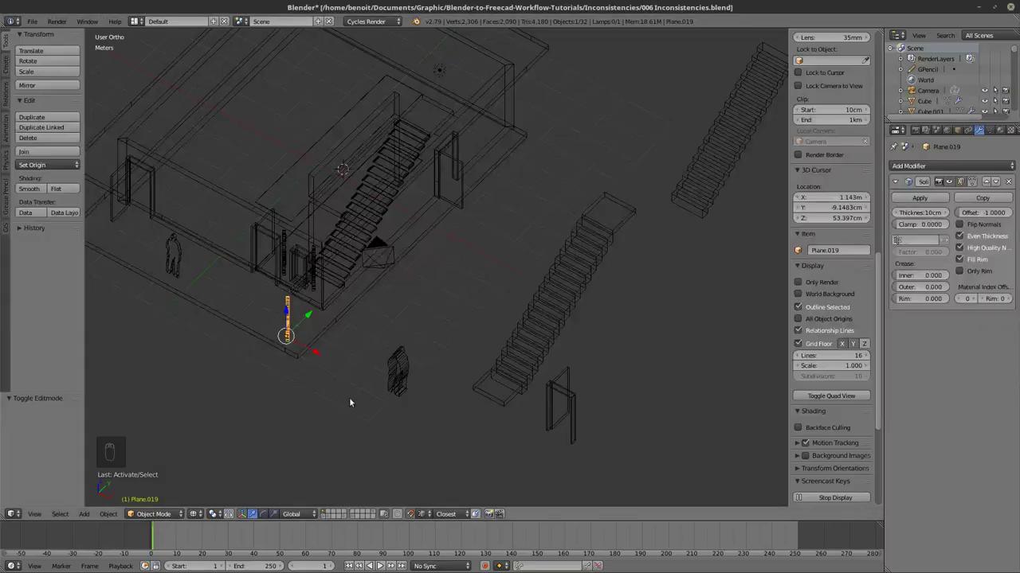
{"action": "middle_click_drag", "start_coordinate": [351, 401], "coordinate": [494, 384]}
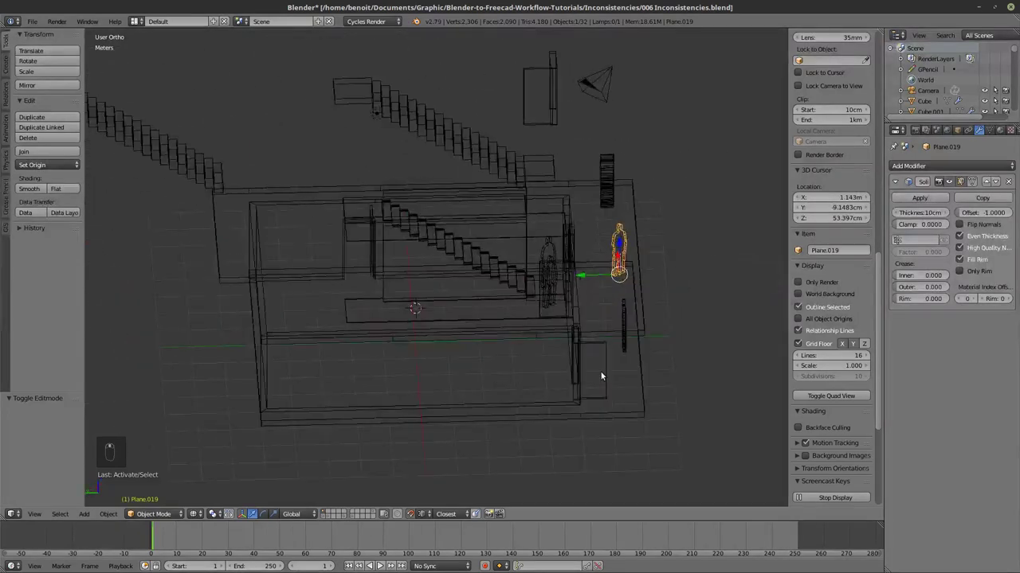
{"action": "middle_click_drag", "start_coordinate": [601, 376], "coordinate": [510, 374]}
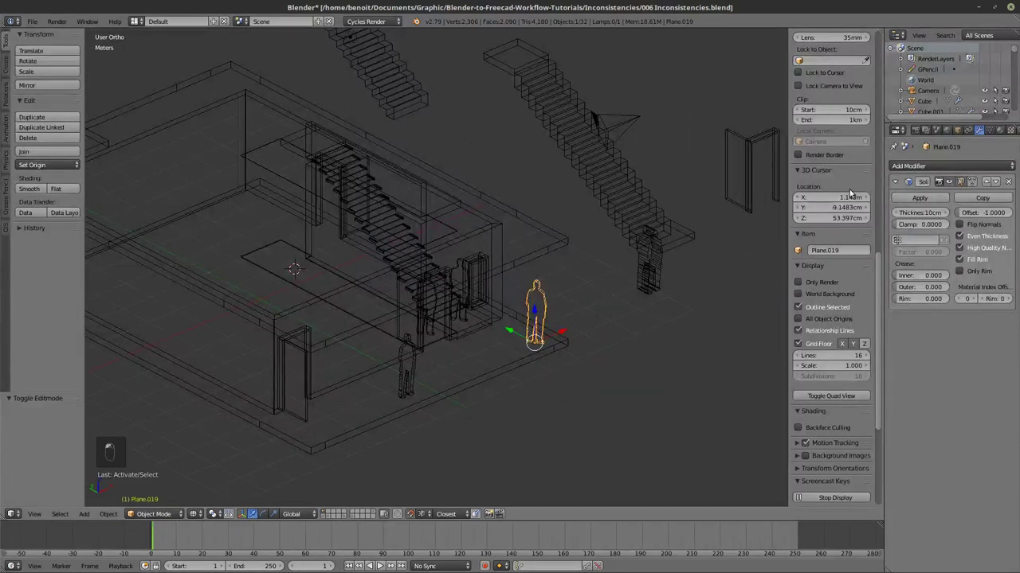
{"action": "key", "text": "alt+Tab"}
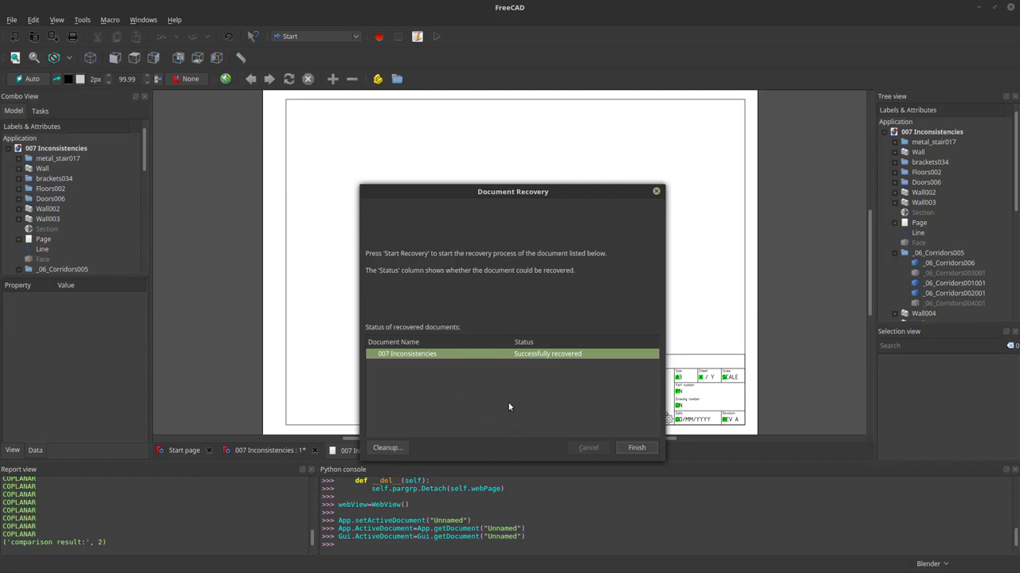
{"action": "left_click", "coordinate": [637, 449]}
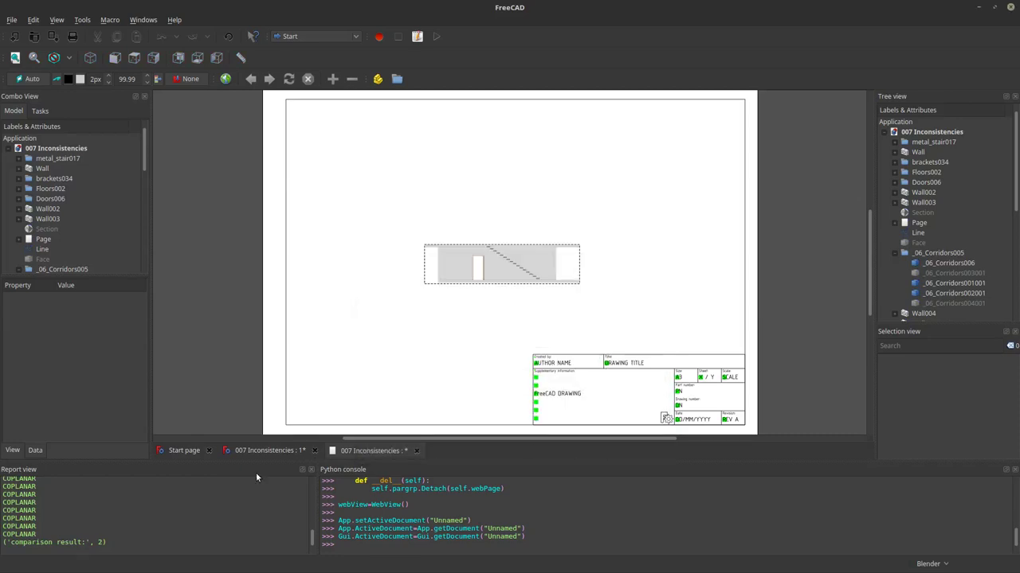
{"action": "key", "text": "alt+Tab"}
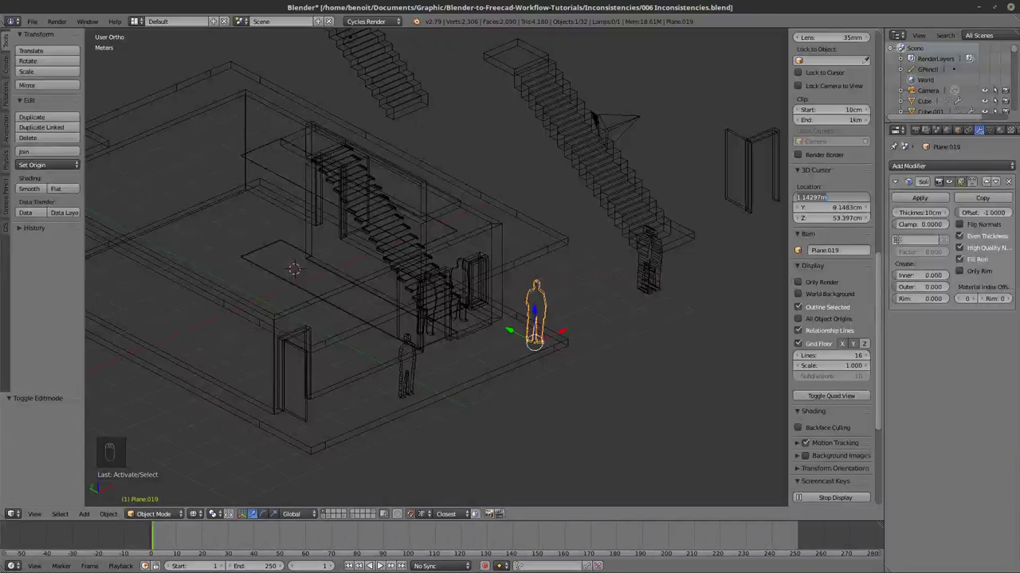
{"action": "key", "text": "alt+Tab"}
{"action": "left_click", "coordinate": [255, 450]}
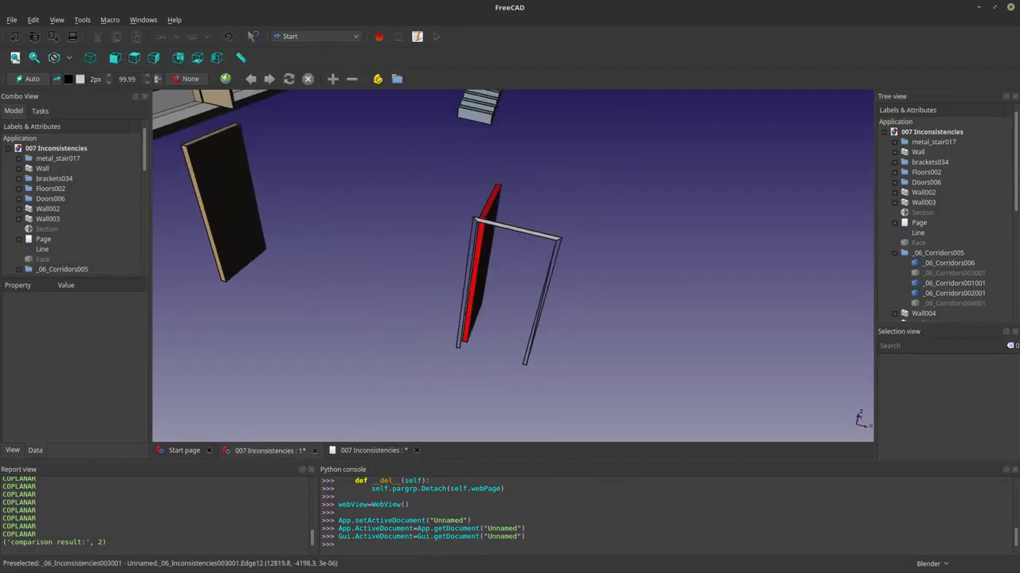
Step: Switch to Blender and set the 3D cursor's X, Y and Z location to 0
{"action": "key", "text": "alt+Tab"}
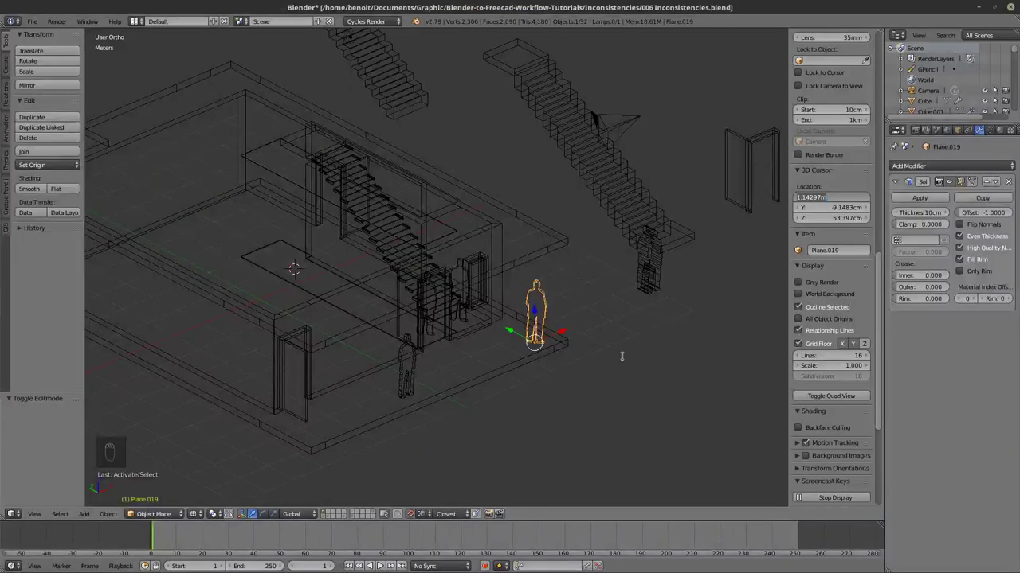
{"action": "left_click", "coordinate": [630, 331]}
{"action": "left_click", "coordinate": [837, 197]}
{"action": "type", "text": "0"}
{"action": "key", "text": "Return"}
{"action": "left_click", "coordinate": [836, 208]}
{"action": "type", "text": "0"}
{"action": "key", "text": "Return"}
{"action": "left_click", "coordinate": [836, 217]}
{"action": "type", "text": "0"}
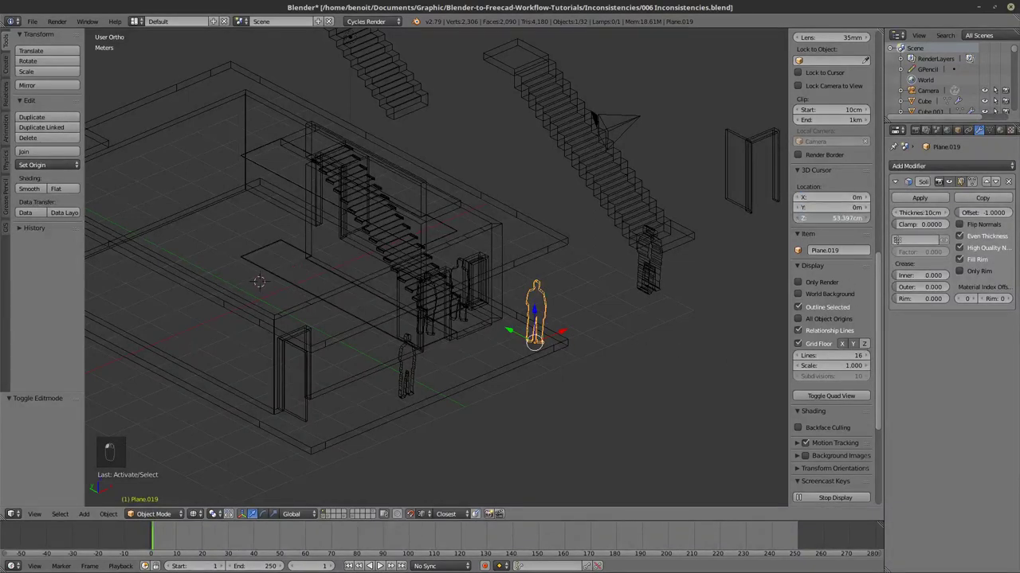
{"action": "key", "text": "Return"}
Step: Add a mesh circle at the 3D cursor and move it about 5.97 m along negative Y
{"action": "key", "text": "z"}
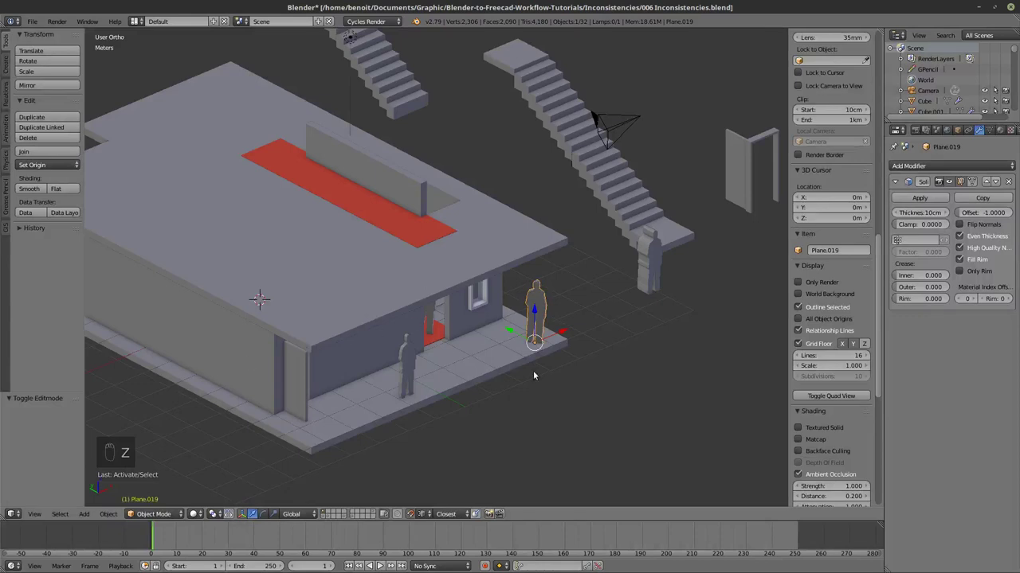
{"action": "key", "text": "z"}
{"action": "key", "text": "shift+a"}
{"action": "mouse_move", "coordinate": [551, 359]}
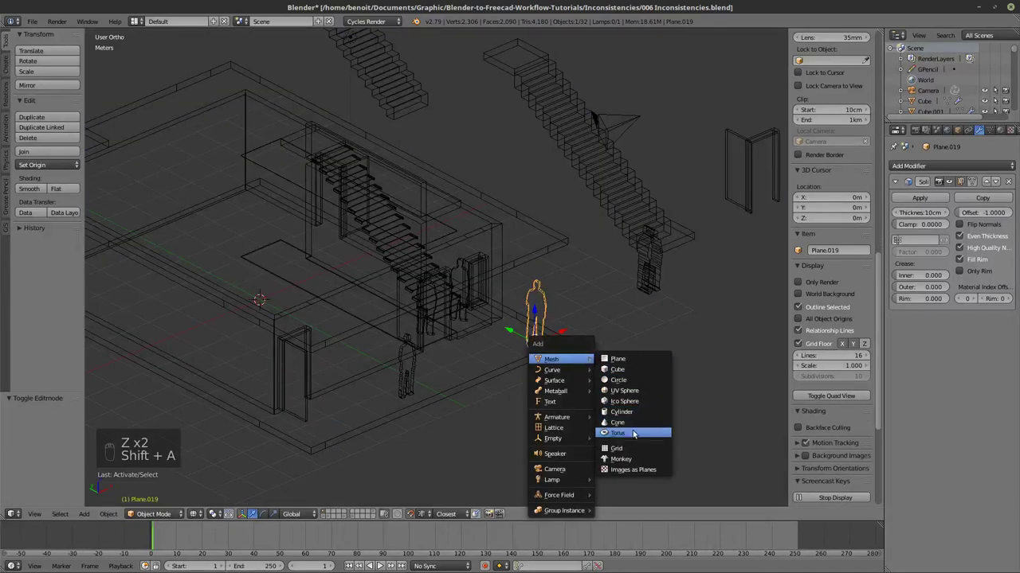
{"action": "left_click", "coordinate": [630, 384]}
{"action": "left_click_drag", "start_coordinate": [233, 289], "coordinate": [505, 425]}
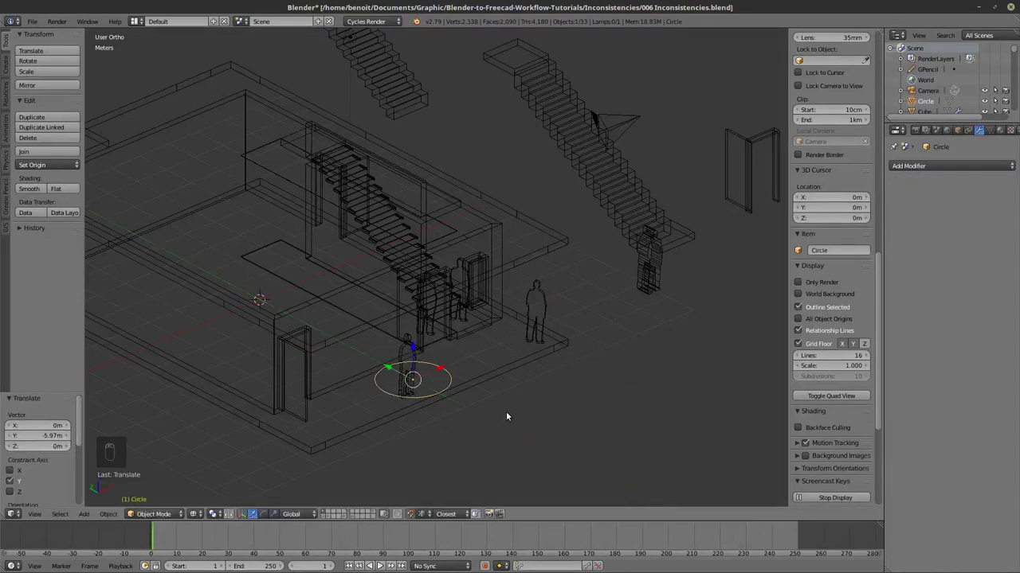
Step: Move the circle further along negative Y until it lies clear of the terrace slab
{"action": "key", "text": "z"}
{"action": "key", "text": "Tab"}
{"action": "key", "text": "z"}
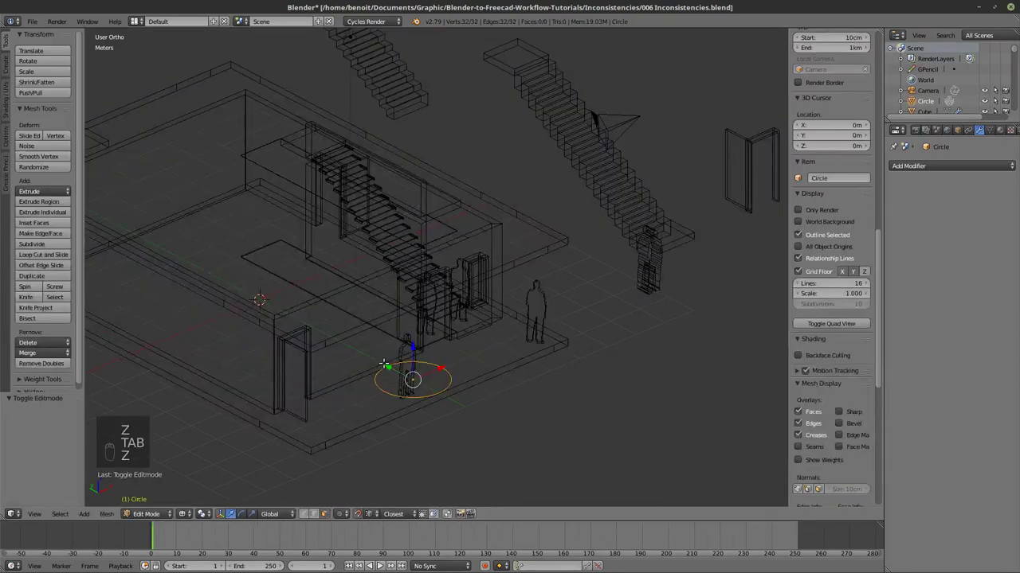
{"action": "key", "text": "Tab"}
{"action": "mouse_move", "coordinate": [384, 364]}
{"action": "left_mouse_down"}
{"action": "mouse_move", "coordinate": [498, 428]}
{"action": "mouse_move", "coordinate": [525, 429]}
{"action": "left_mouse_up"}
{"action": "key", "text": "z"}
{"action": "key", "text": "Tab"}
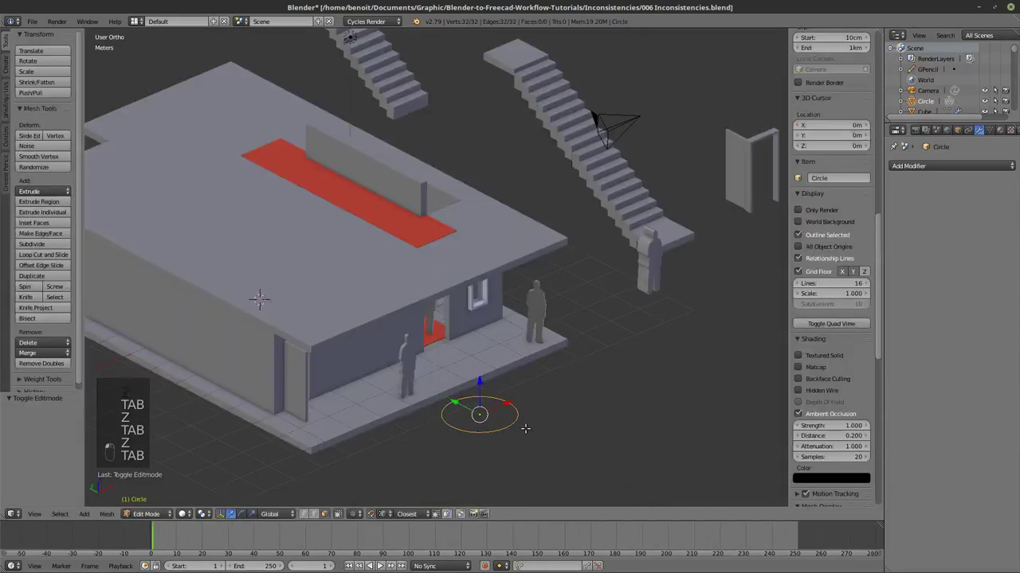
{"action": "key", "text": "Tab"}
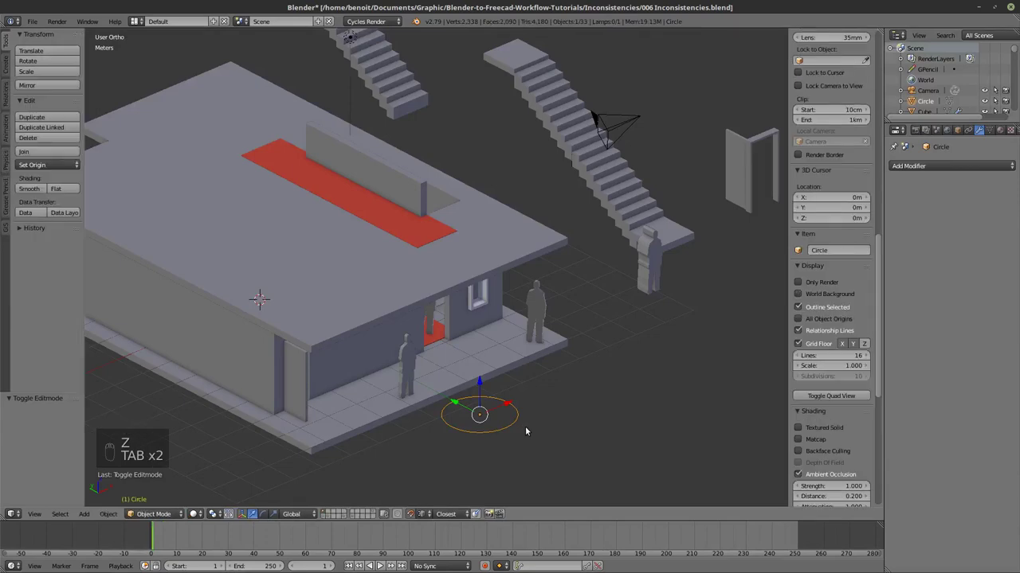
Step: Fill the circle with a face and scale its mesh down to about 0.19
{"action": "key", "text": "z"}
{"action": "key", "text": "Tab"}
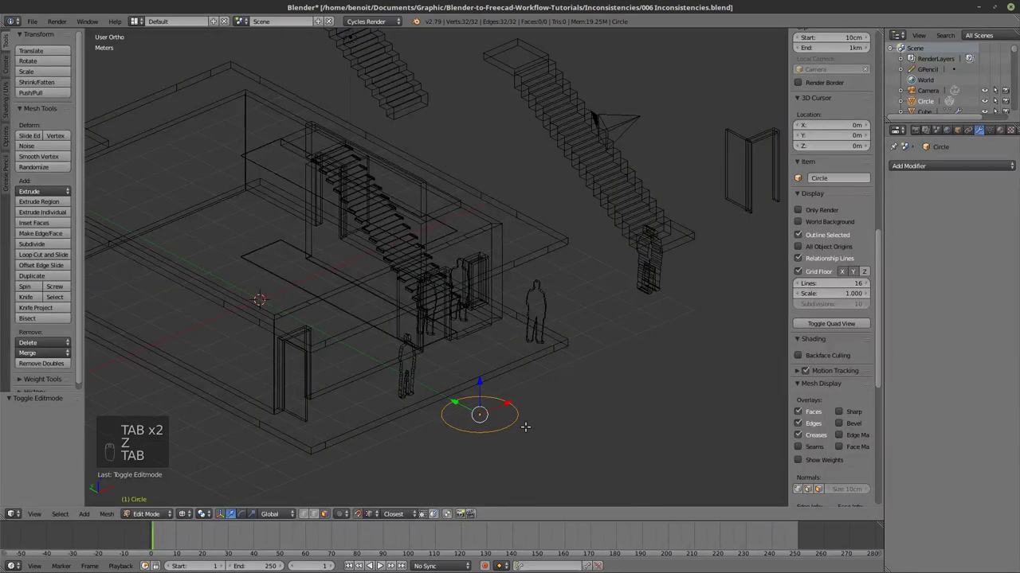
{"action": "key", "text": "f"}
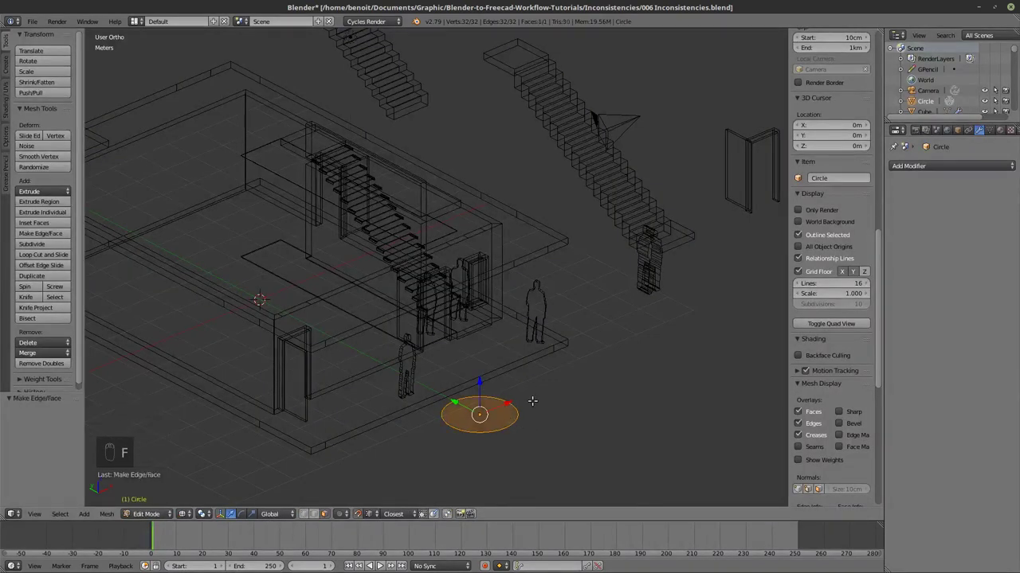
{"action": "key", "text": "Tab"}
{"action": "key", "text": "Tab"}
{"action": "key", "text": "Tab"}
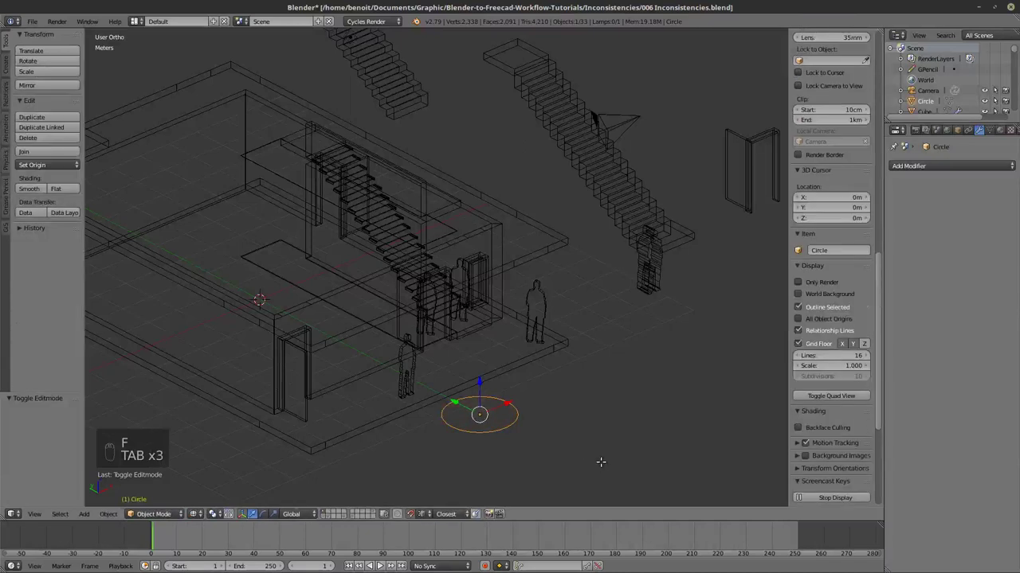
{"action": "key", "text": "Tab"}
{"action": "key", "text": "s"}
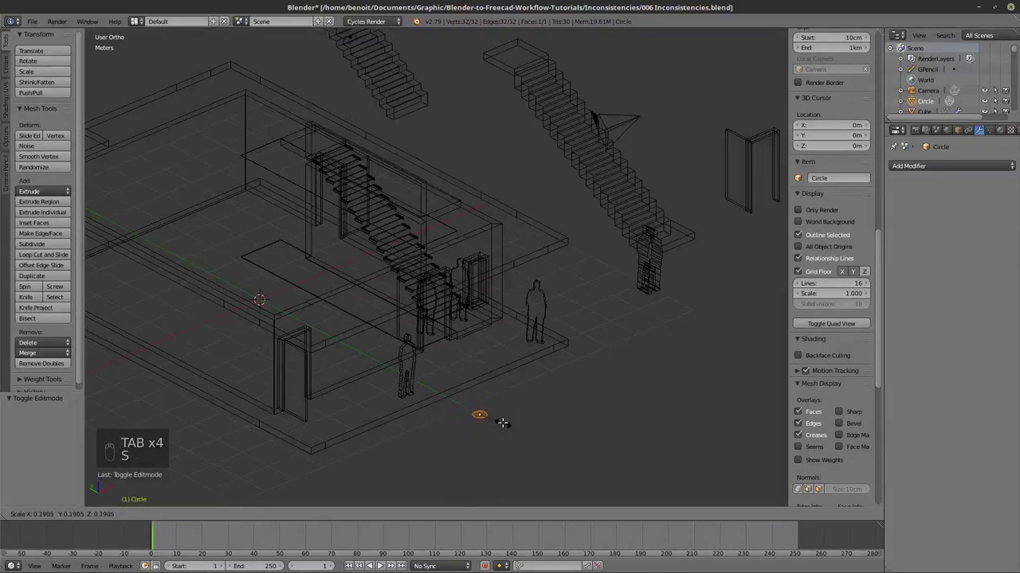
{"action": "left_click", "coordinate": [502, 423]}
Step: Extrude the filled circle 2.8 m upward along Z to form a round column
{"action": "key", "text": "e"}
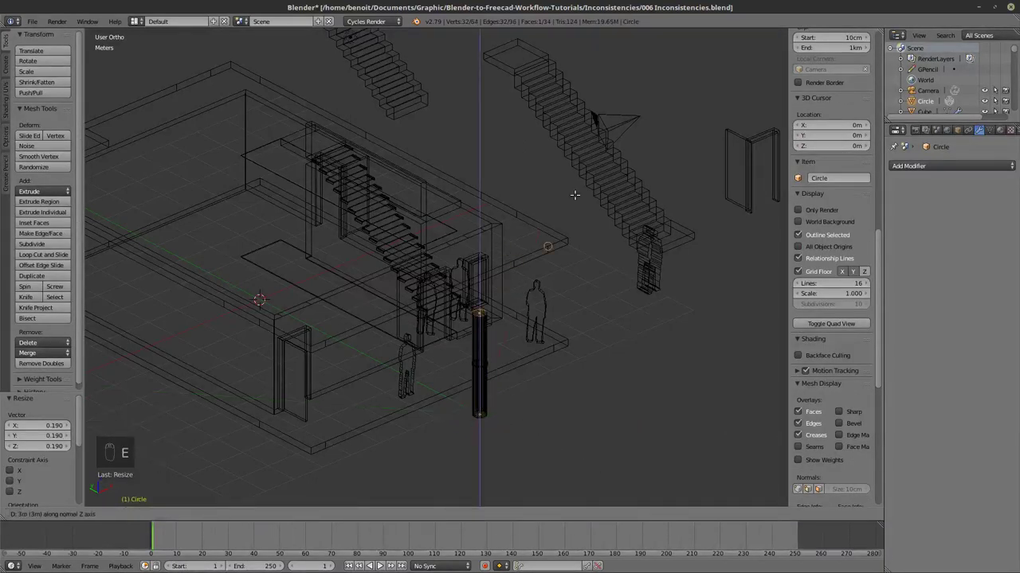
{"action": "left_click", "coordinate": [566, 247]}
{"action": "key", "text": "z"}
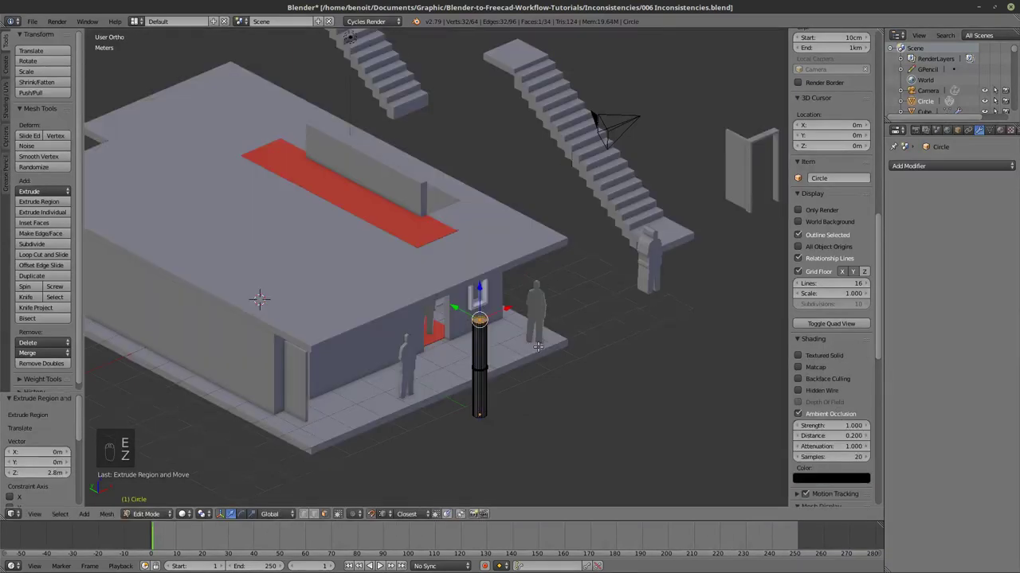
{"action": "middle_click_drag", "start_coordinate": [521, 360], "coordinate": [555, 348]}
{"action": "key", "text": "Tab"}
Step: Move the column back onto the terrace under the roof overhang, then about 1.82 m along negative X
{"action": "left_click_drag", "start_coordinate": [559, 363], "coordinate": [441, 373]}
{"action": "middle_click_drag", "start_coordinate": [485, 354], "coordinate": [517, 272]}
{"action": "left_click_drag", "start_coordinate": [494, 263], "coordinate": [409, 305]}
{"action": "middle_click_drag", "start_coordinate": [449, 270], "coordinate": [426, 279]}
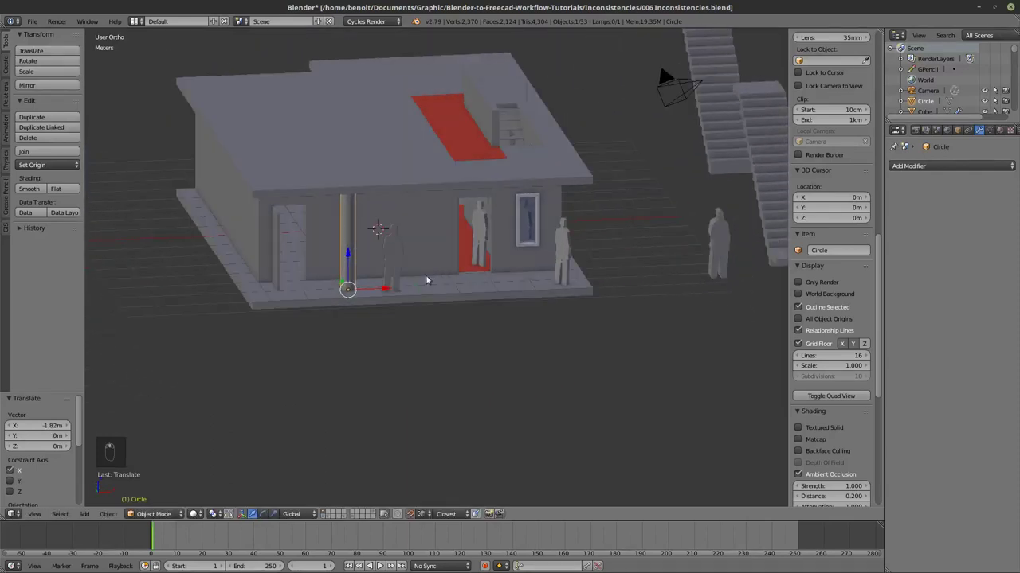
Step: Duplicate the column and place the copy 2.5 m away along X
{"action": "key", "text": "shift+d"}
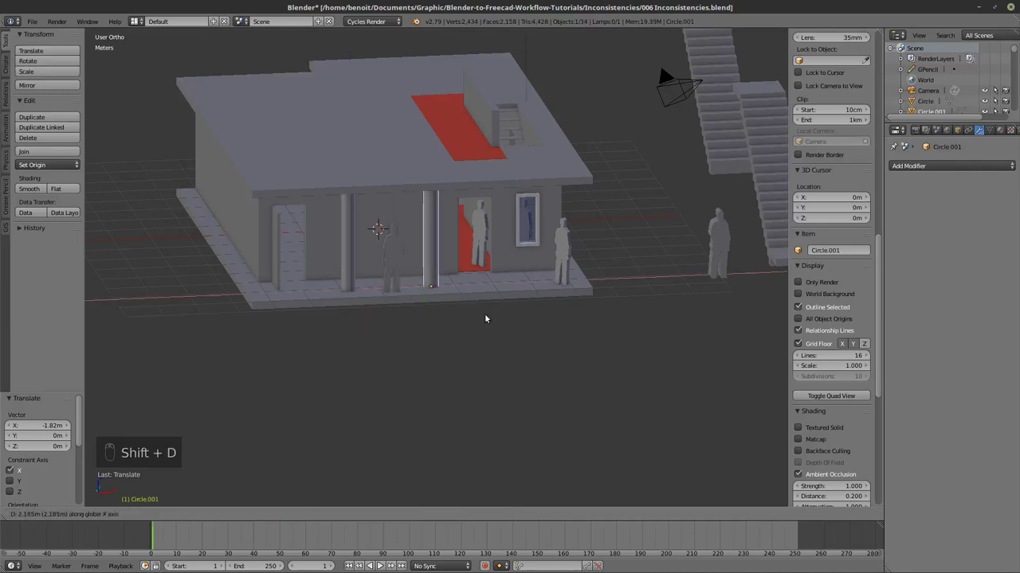
{"action": "left_click", "coordinate": [490, 322]}
{"action": "middle_click_drag", "start_coordinate": [526, 333], "coordinate": [556, 330]}
{"action": "key", "text": "z"}
{"action": "key", "text": "z"}
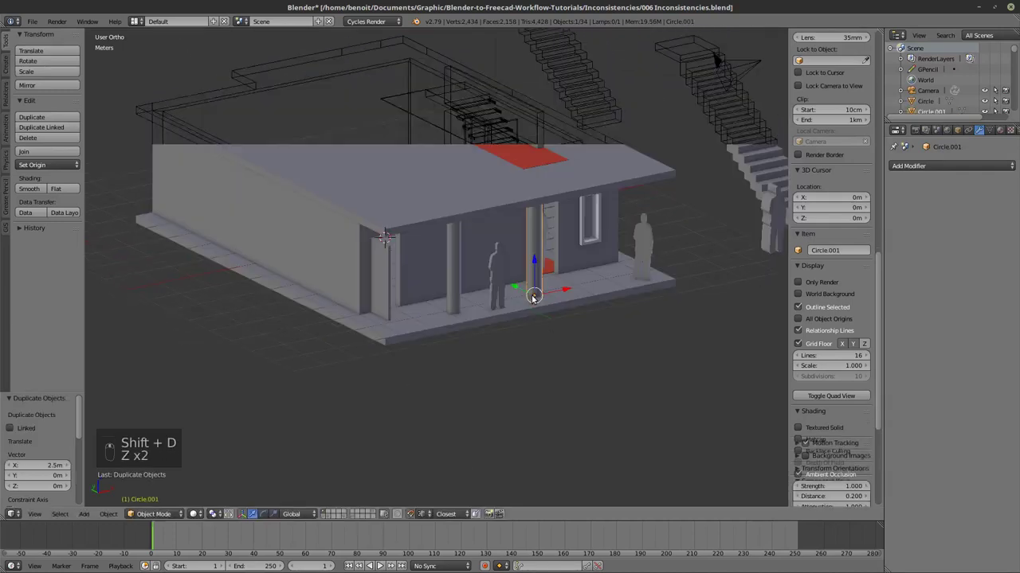
Step: Export both terrace columns as a Wavefront OBJ, overwriting 006 Inconsistencies.obj with only the selection included
{"action": "right_click", "coordinate": [454, 260], "text": "shift"}
{"action": "key", "text": "z"}
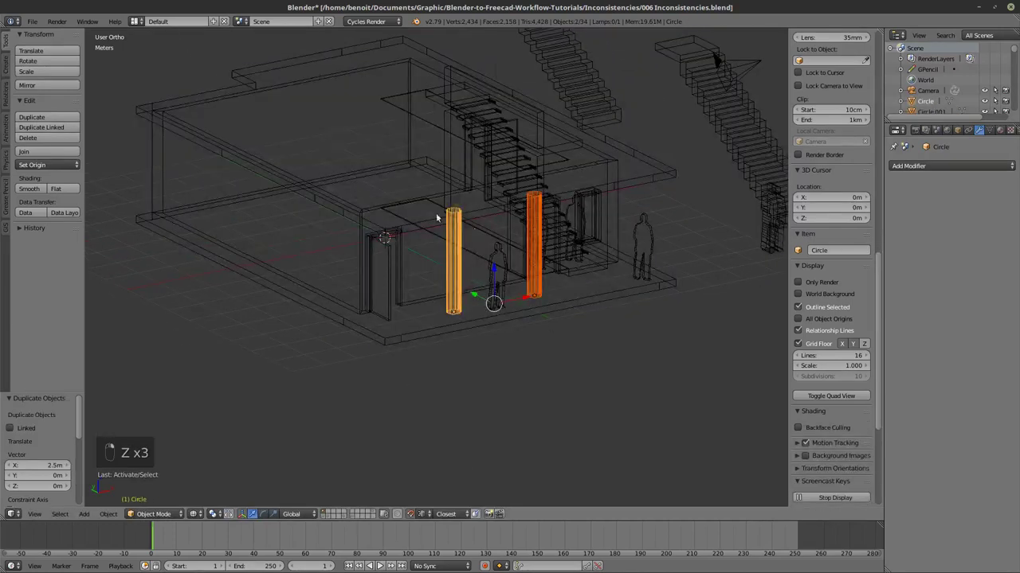
{"action": "left_click", "coordinate": [30, 21]}
{"action": "mouse_move", "coordinate": [105, 239]}
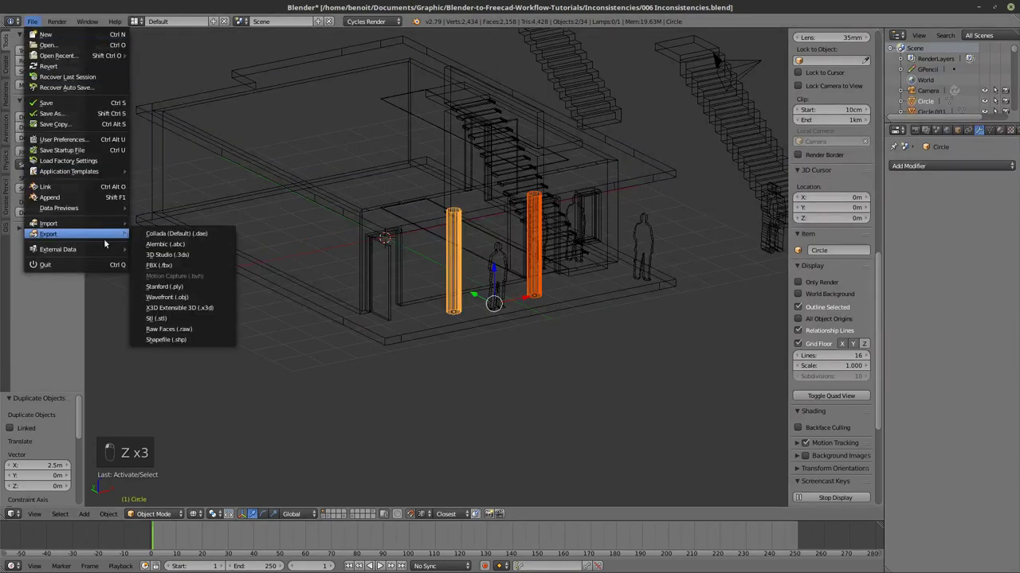
{"action": "left_click", "coordinate": [184, 296]}
{"action": "left_click", "coordinate": [234, 95]}
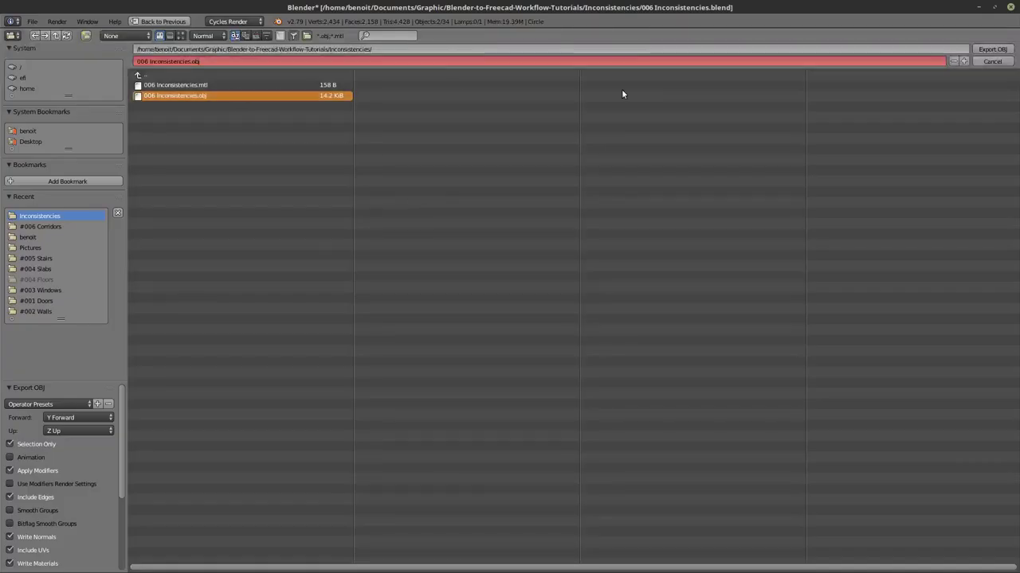
{"action": "left_click", "coordinate": [993, 51]}
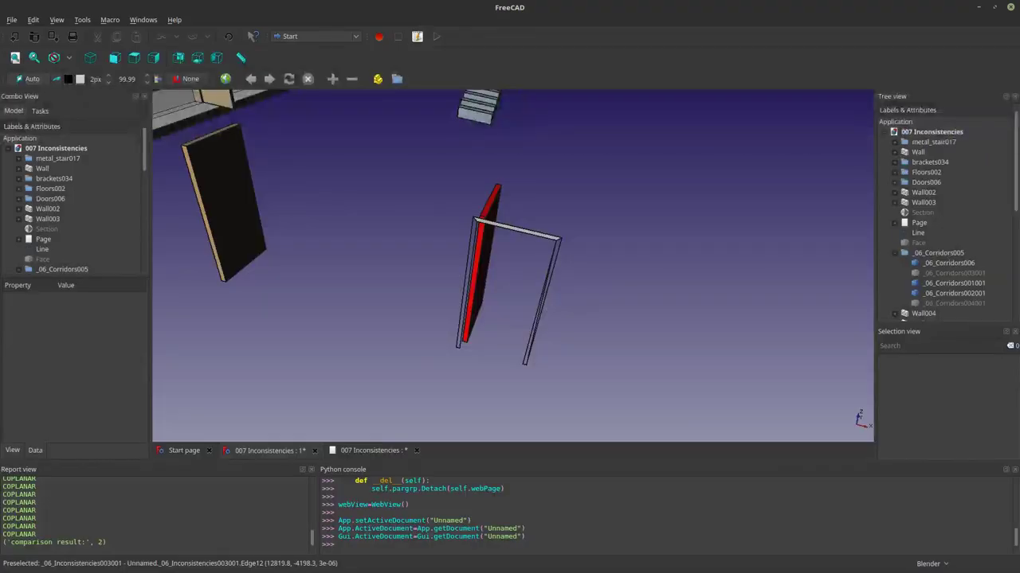
Step: Switch to FreeCAD and change the draw style of the 007 Inconsistencies 3D view
{"action": "left_click", "coordinate": [70, 58]}
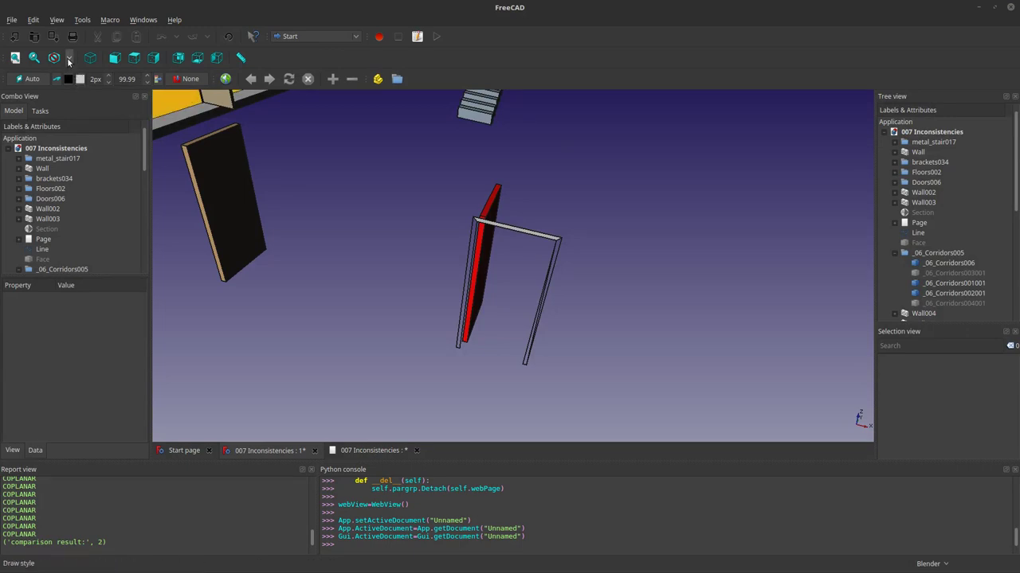
{"action": "left_click", "coordinate": [74, 153]}
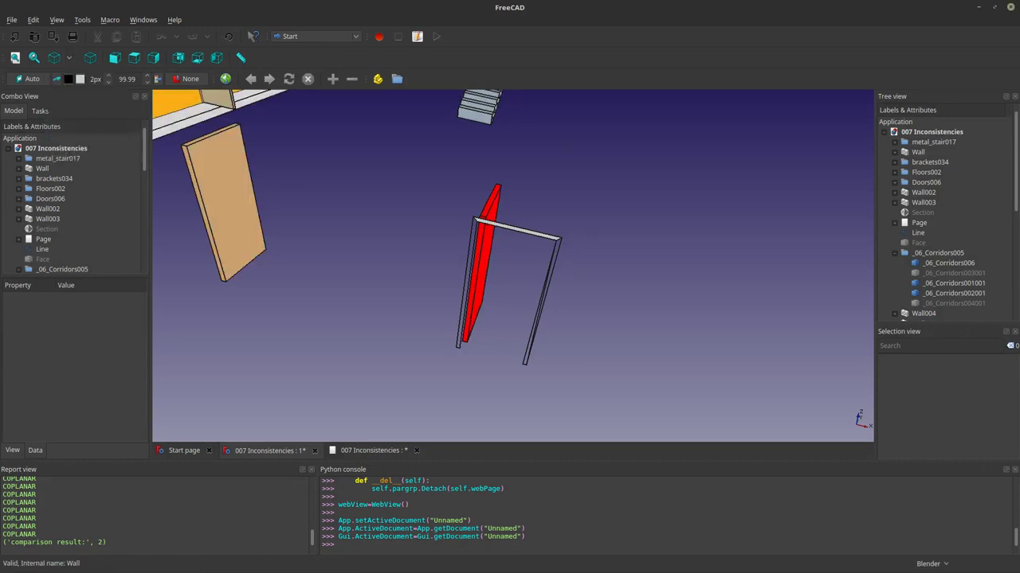
Step: Import 006 Inconsistencies.obj into the 007 Inconsistencies document as an Alias Mesh
{"action": "left_click_drag", "start_coordinate": [454, 291], "coordinate": [362, 287]}
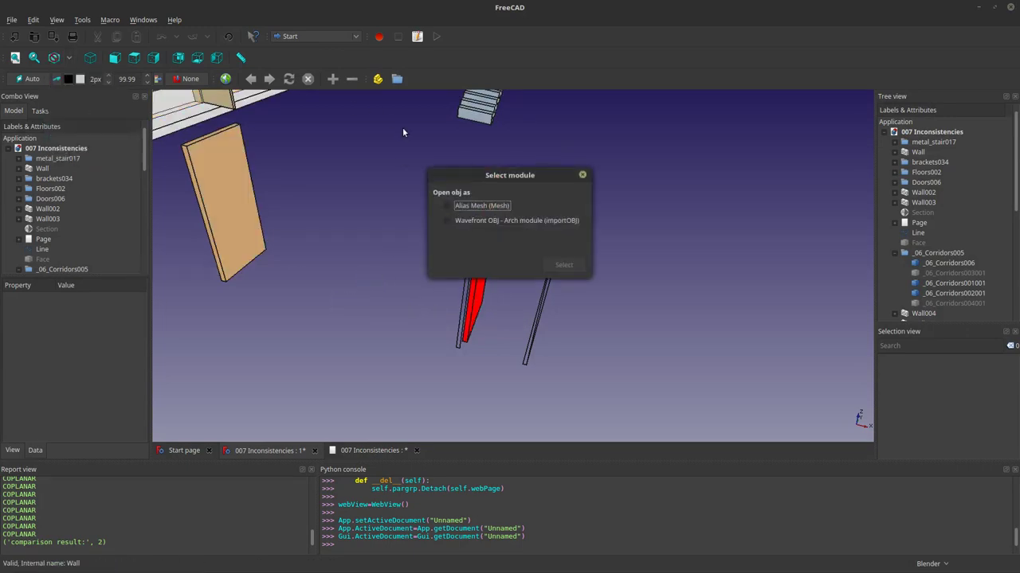
{"action": "left_click", "coordinate": [560, 268]}
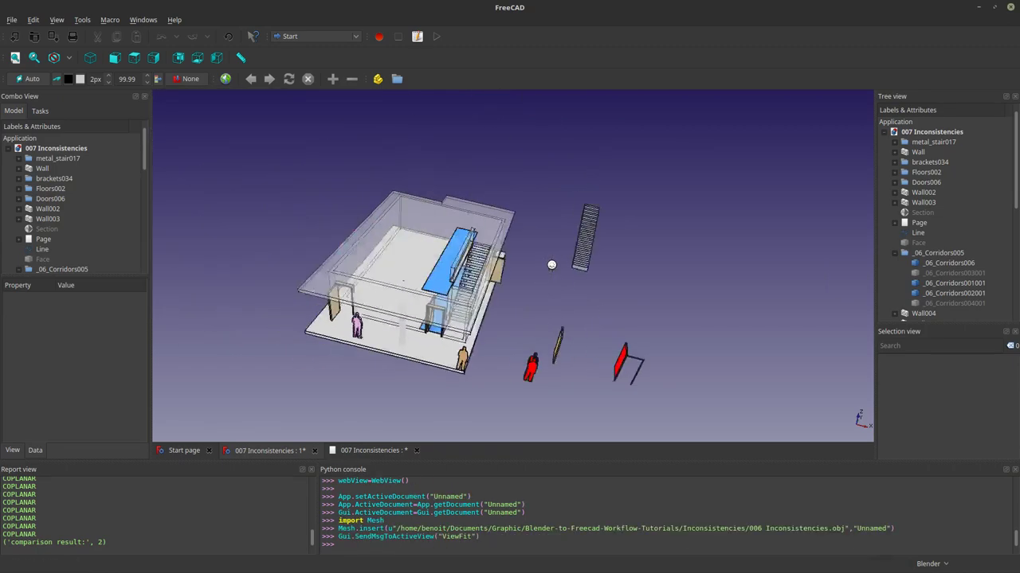
{"action": "scroll", "coordinate": [450, 342], "scroll_direction": "up", "scroll_amount": 5}
{"action": "middle_click_drag", "start_coordinate": [452, 342], "coordinate": [482, 294]}
Step: Select the imported 006 Inconsistencies mesh and activate the Arch workbench
{"action": "scroll", "coordinate": [34, 263], "scroll_direction": "down", "scroll_amount": 11}
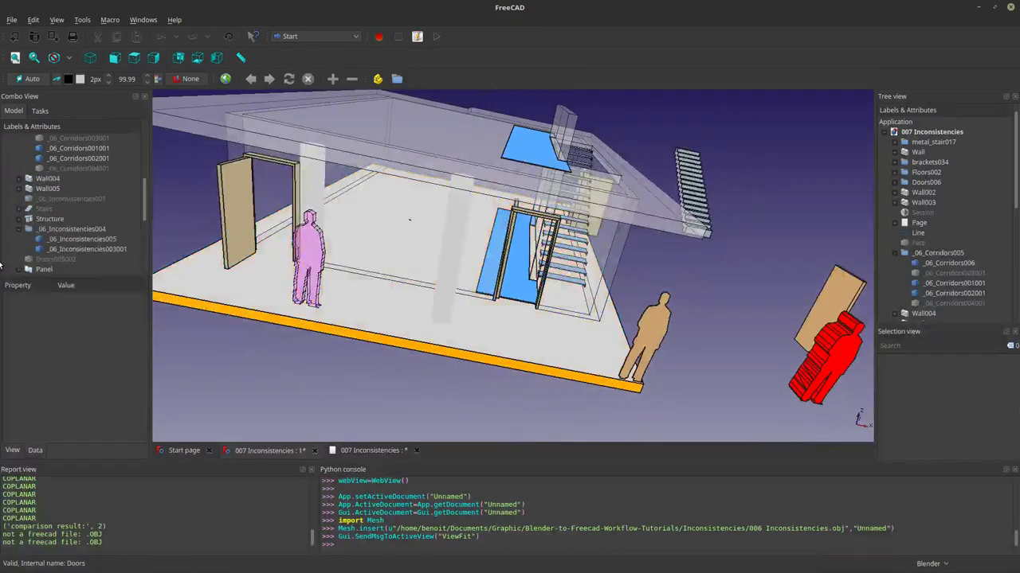
{"action": "left_click", "coordinate": [32, 256]}
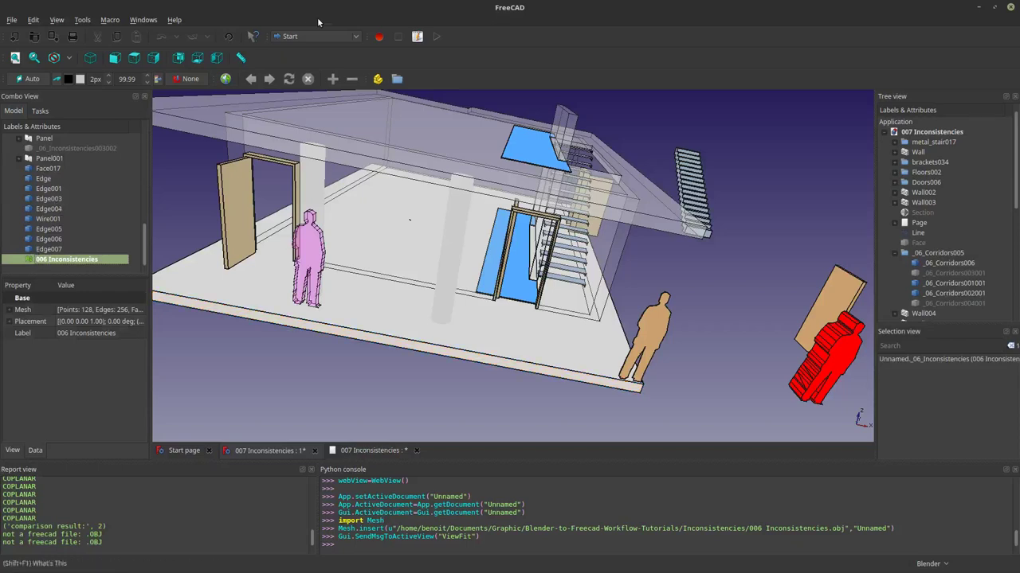
{"action": "left_click", "coordinate": [310, 38]}
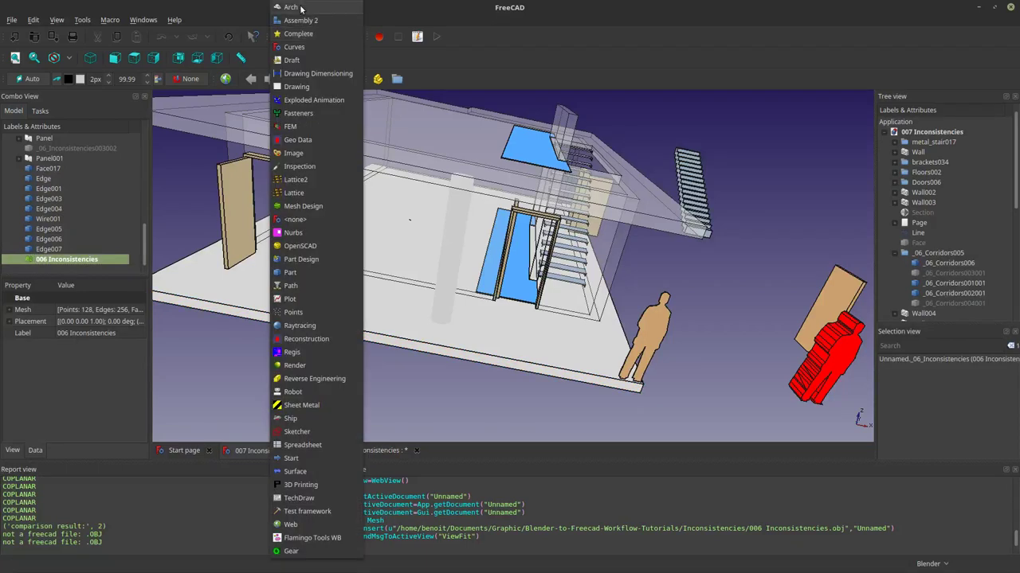
{"action": "left_click", "coordinate": [301, 20]}
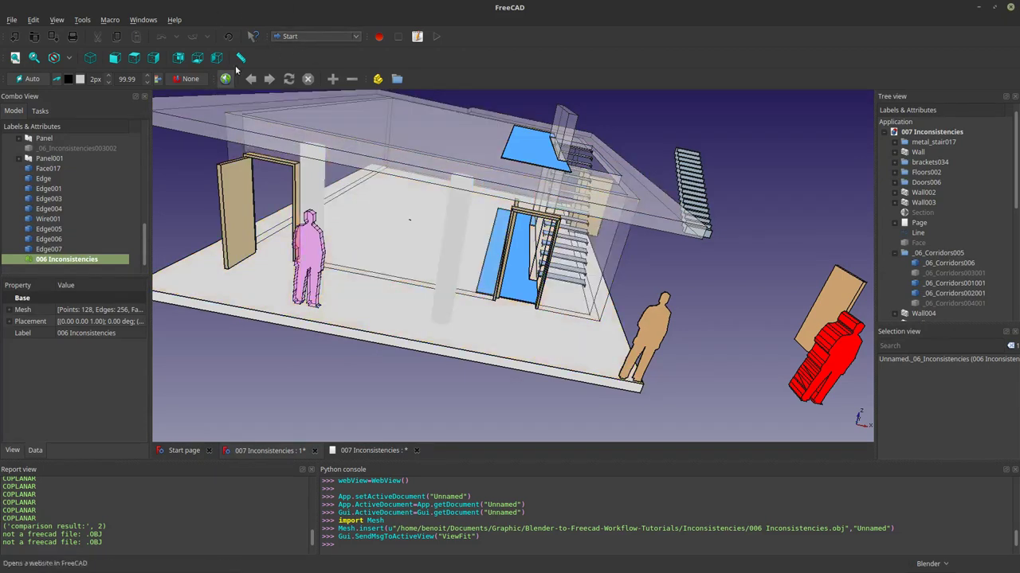
{"action": "left_click", "coordinate": [336, 37]}
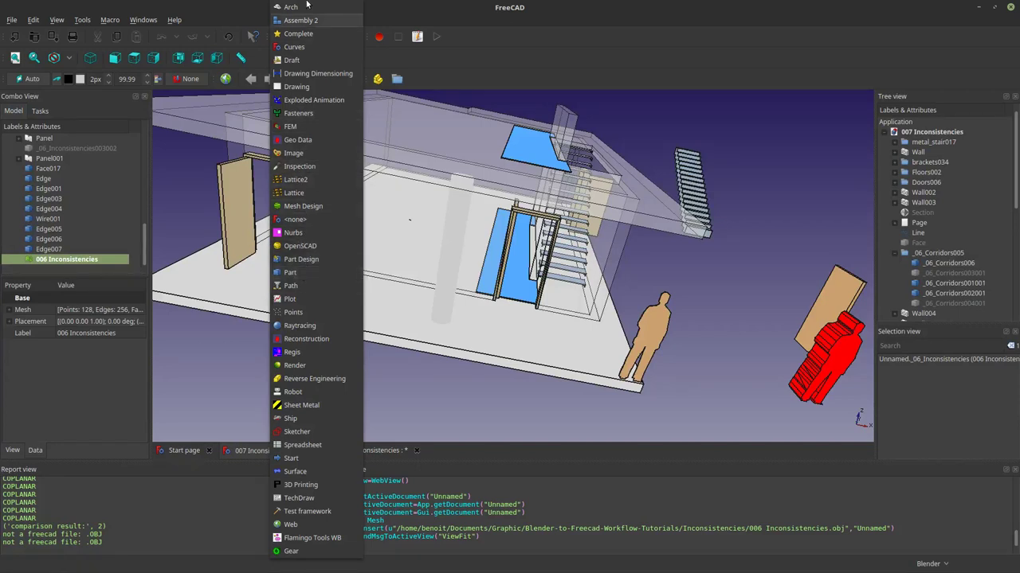
{"action": "left_click", "coordinate": [161, 24]}
{"action": "left_click", "coordinate": [319, 40]}
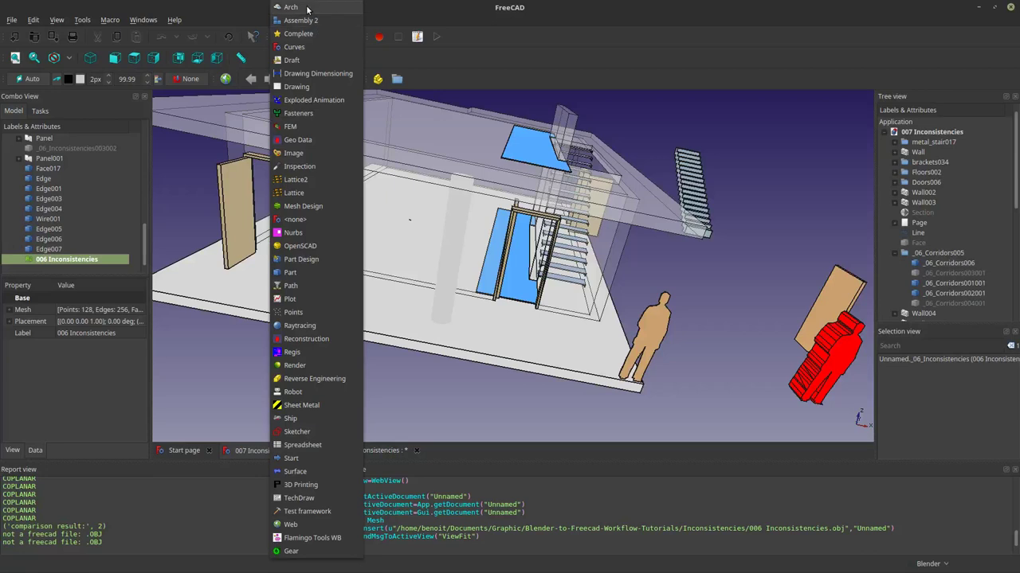
{"action": "left_click", "coordinate": [307, 9]}
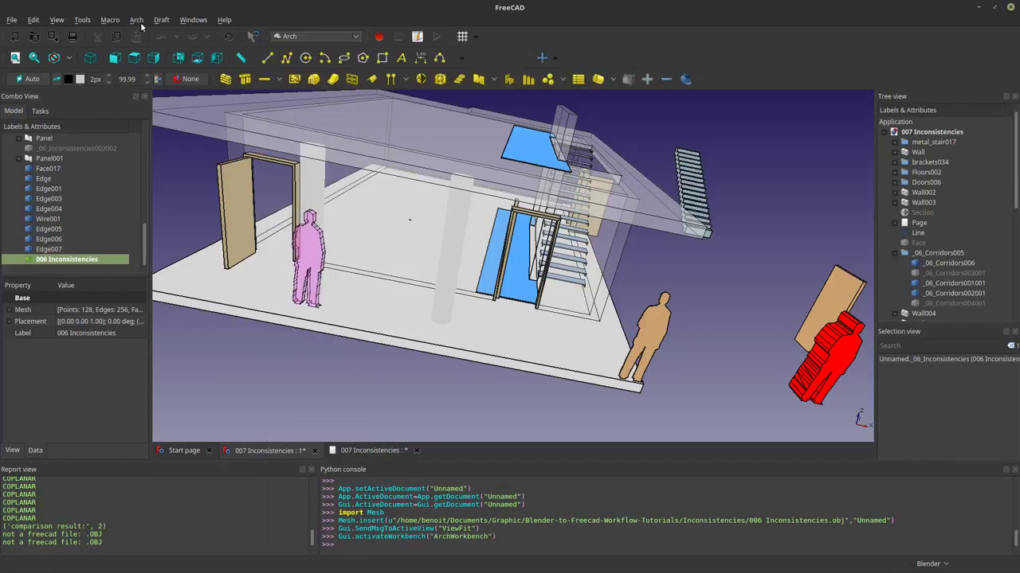
Step: Split the imported columns mesh into independent components and expand the resulting group
{"action": "left_click", "coordinate": [136, 19]}
{"action": "mouse_move", "coordinate": [151, 32]}
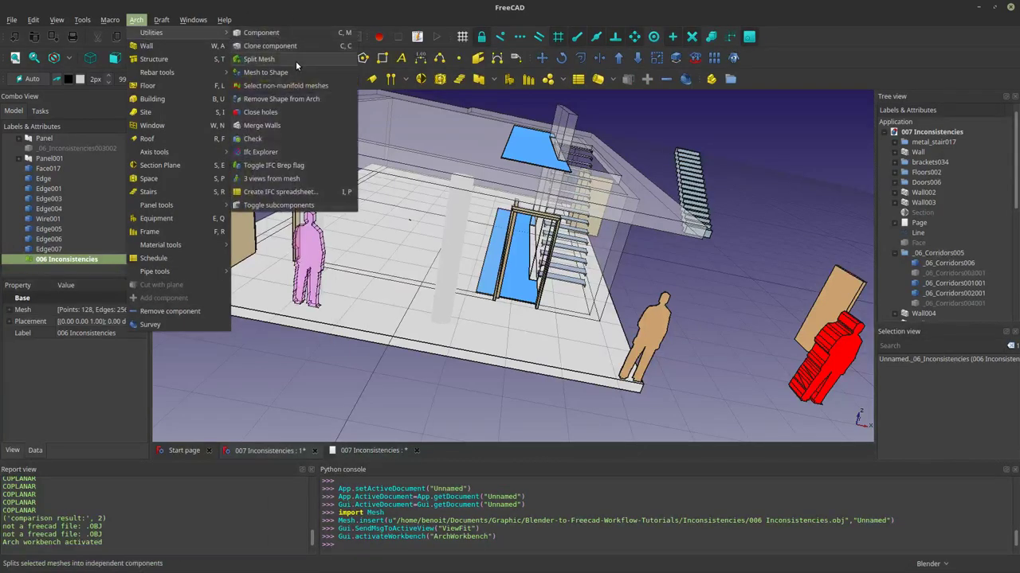
{"action": "left_click", "coordinate": [295, 59]}
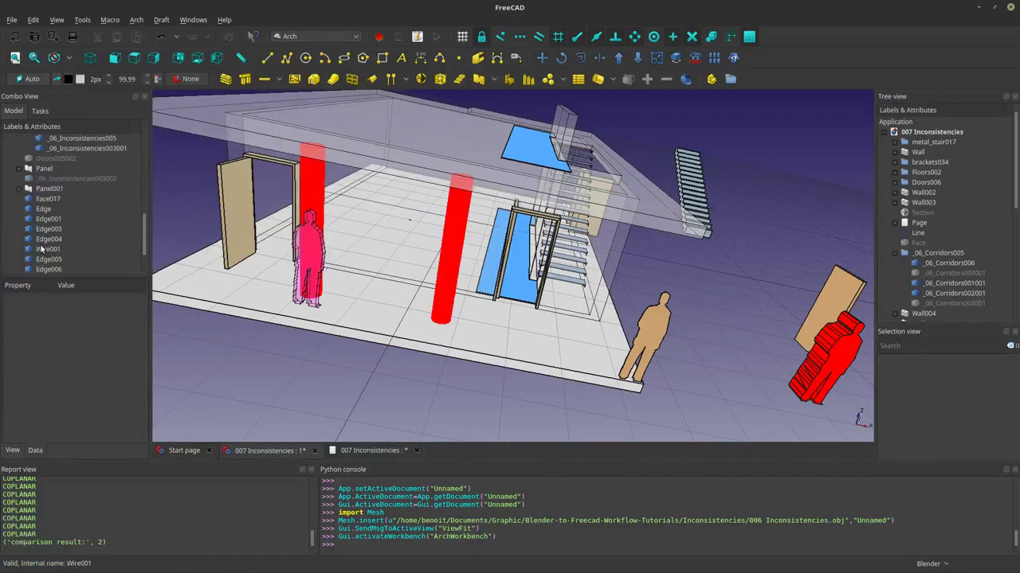
{"action": "scroll", "coordinate": [59, 234], "scroll_direction": "down", "scroll_amount": 1}
{"action": "left_click", "coordinate": [19, 262]}
{"action": "scroll", "coordinate": [63, 253], "scroll_direction": "down", "scroll_amount": 1}
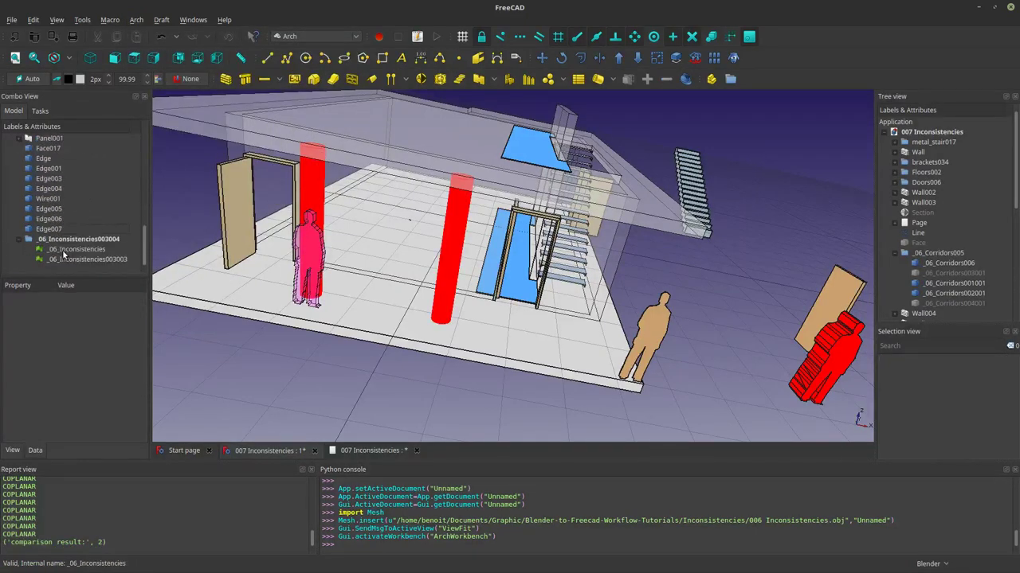
Step: Try to convert the two separated column meshes to shapes with Mesh to Shape
{"action": "left_click", "coordinate": [64, 250]}
{"action": "left_click", "coordinate": [63, 259], "text": "ctrl"}
{"action": "left_click", "coordinate": [137, 19]}
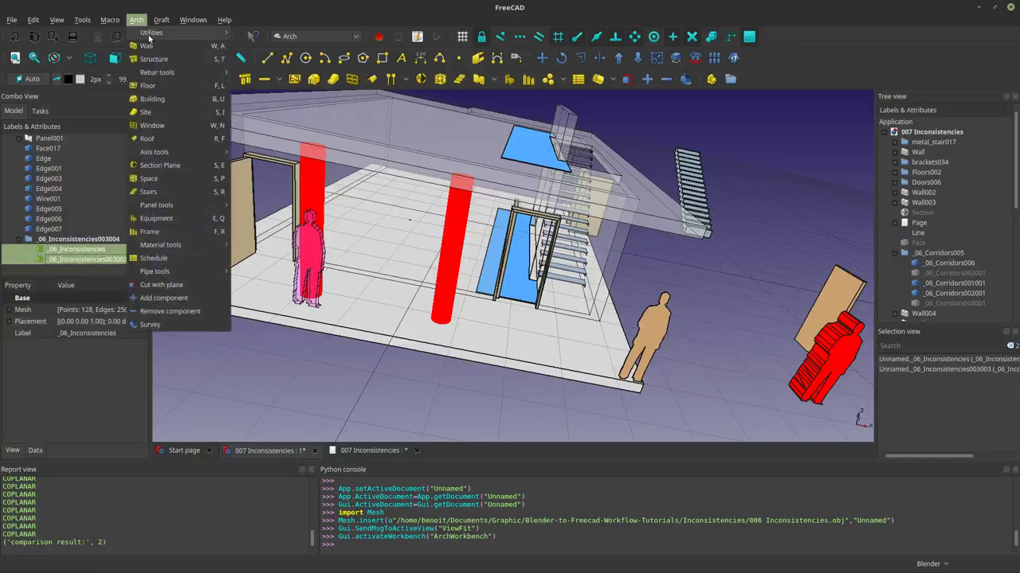
{"action": "mouse_move", "coordinate": [153, 33]}
{"action": "left_click", "coordinate": [265, 72]}
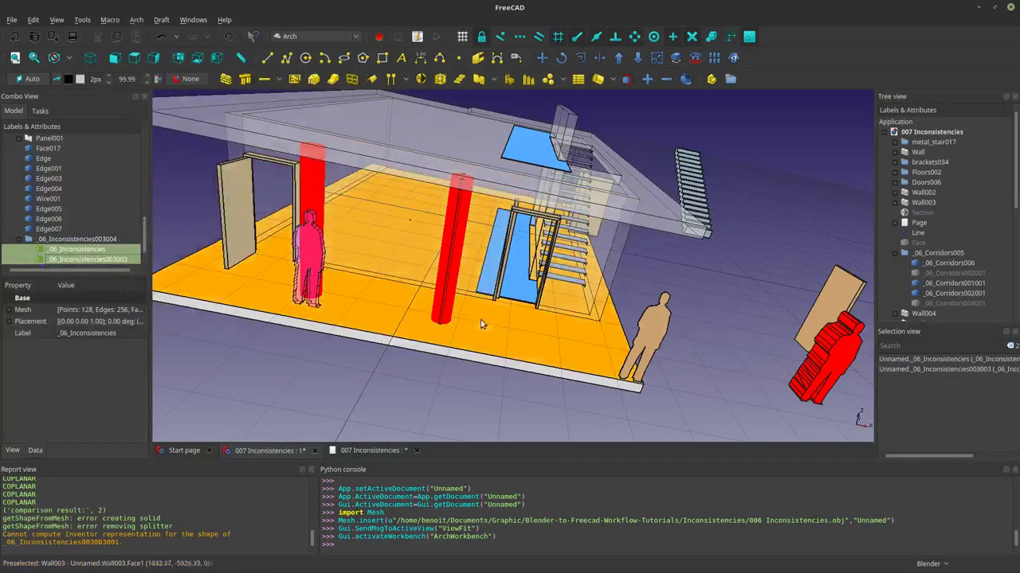
Step: Delete the two column meshes and the two shapes converted from them
{"action": "middle_click_drag", "start_coordinate": [405, 259], "coordinate": [542, 288]}
{"action": "scroll", "coordinate": [418, 248], "scroll_direction": "up", "scroll_amount": 4}
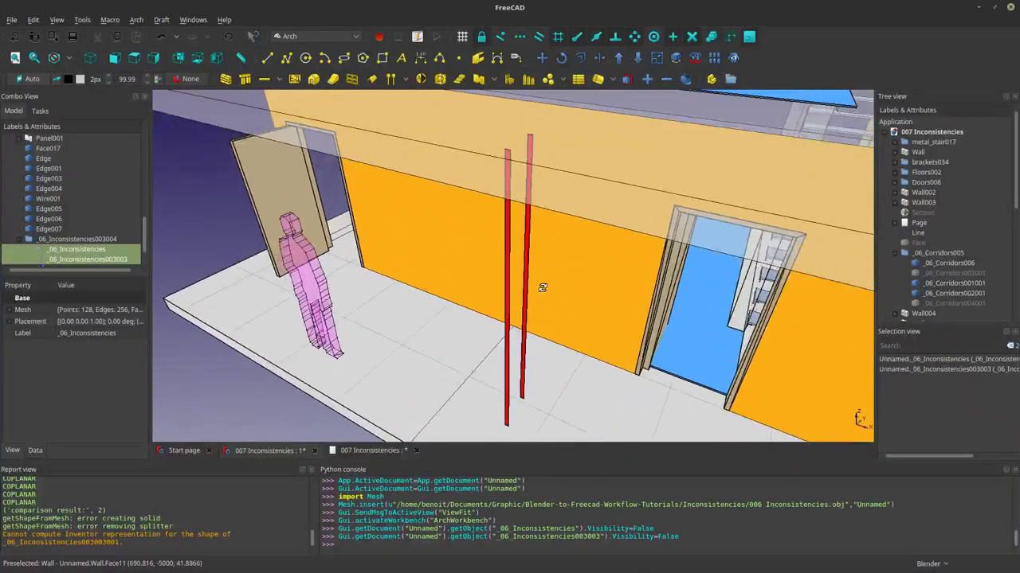
{"action": "scroll", "coordinate": [78, 254], "scroll_direction": "down", "scroll_amount": 1}
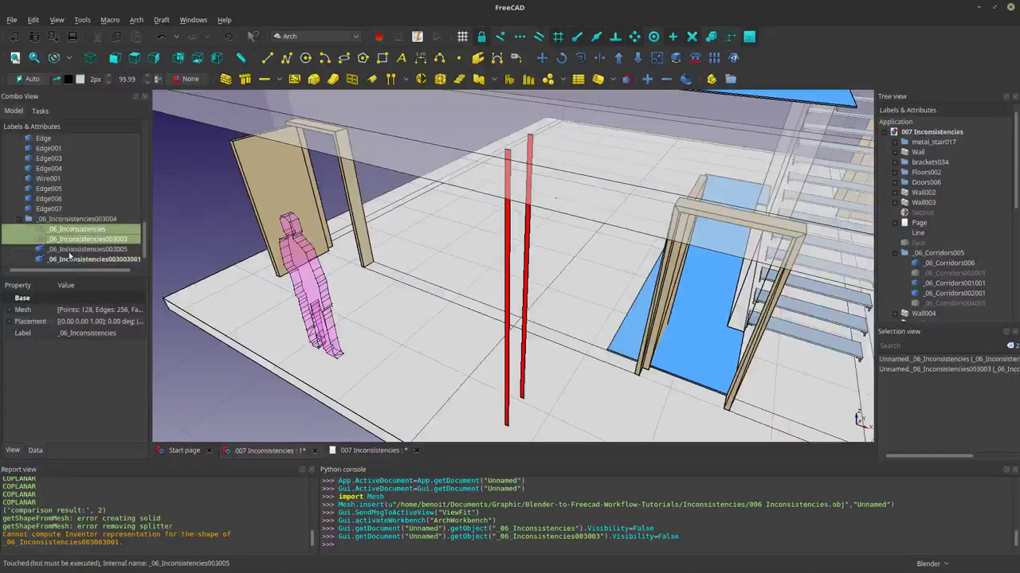
{"action": "left_click", "coordinate": [70, 256], "text": "shift"}
{"action": "right_click", "coordinate": [77, 231]}
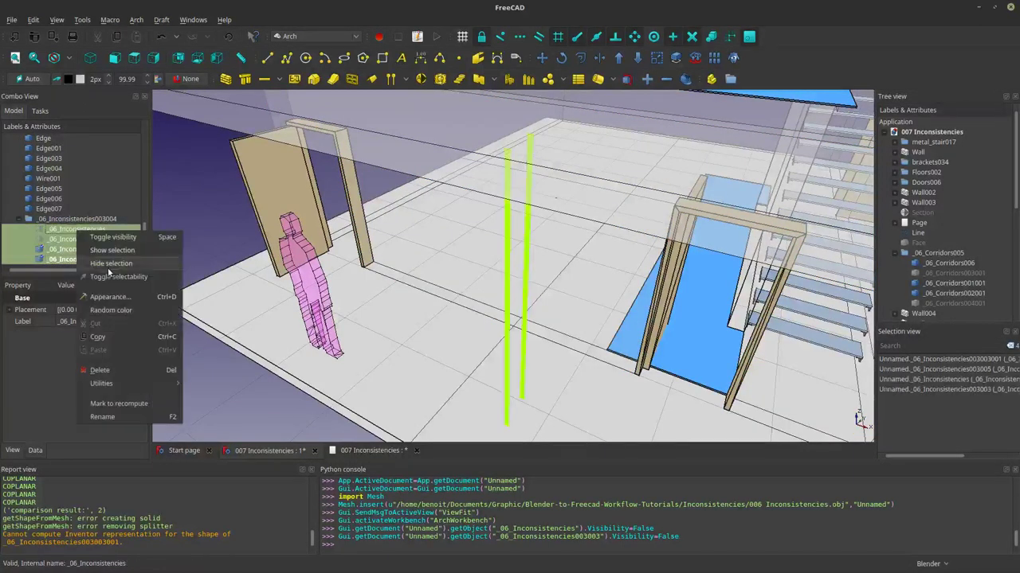
{"action": "left_click", "coordinate": [99, 370]}
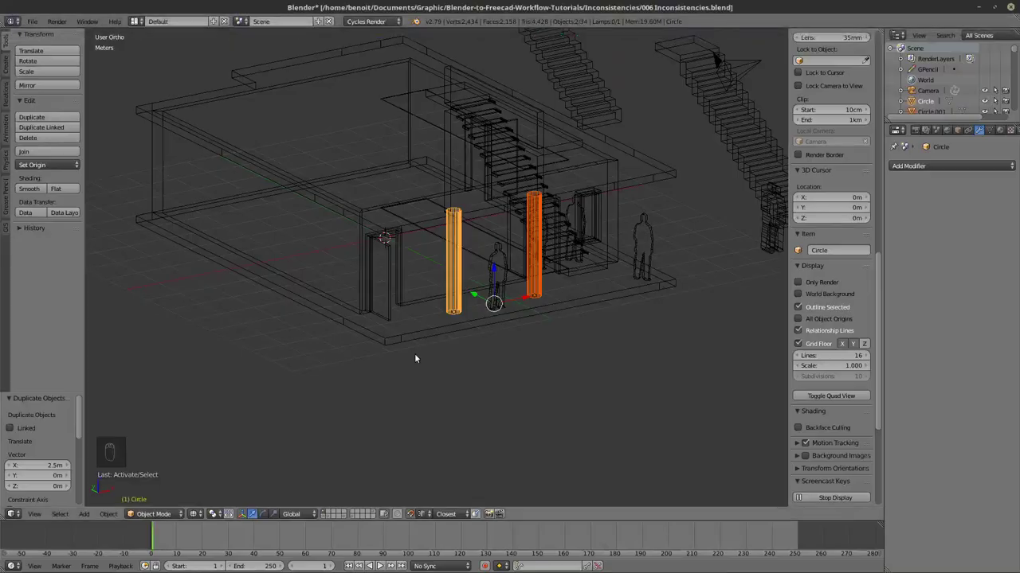
Step: Switch back to Blender and open the original column's mesh for editing in local view, displayed as wireframe
{"action": "mouse_move", "coordinate": [416, 358]}
{"action": "middle_mouse_down"}
{"action": "mouse_move", "coordinate": [423, 334]}
{"action": "mouse_move", "coordinate": [408, 330]}
{"action": "mouse_move", "coordinate": [412, 323]}
{"action": "middle_mouse_up"}
{"action": "key", "text": "z"}
{"action": "key", "text": "Tab"}
{"action": "key", "text": "z"}
{"action": "key", "text": "KP_Divide"}
{"action": "key", "text": "z"}
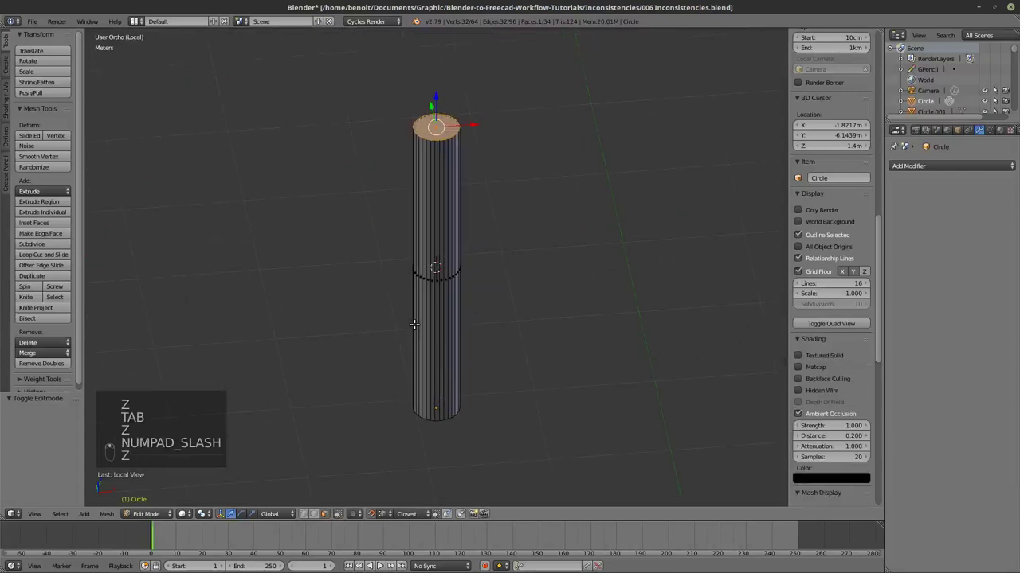
{"action": "key", "text": "z"}
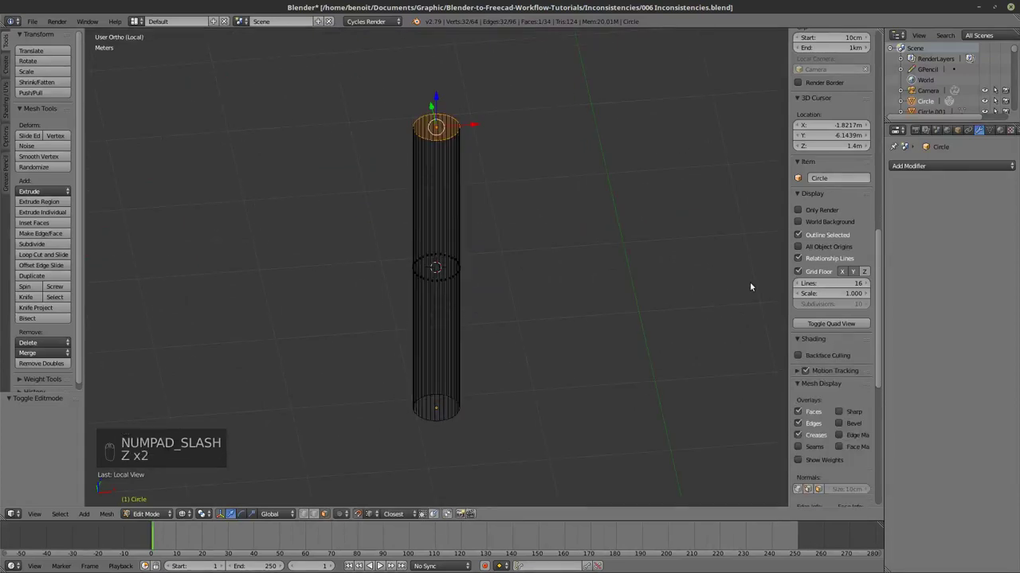
Step: Delete the column's top and bottom cap faces, leaving an open tube, and return to Object Mode
{"action": "key", "text": "x"}
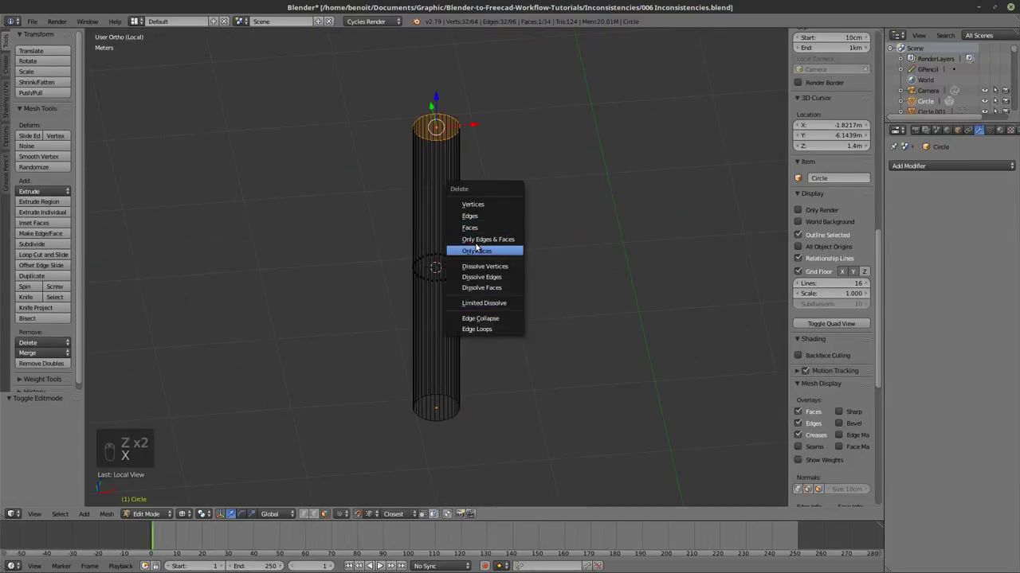
{"action": "left_click", "coordinate": [476, 229]}
{"action": "right_click", "coordinate": [440, 404]}
{"action": "key", "text": "x"}
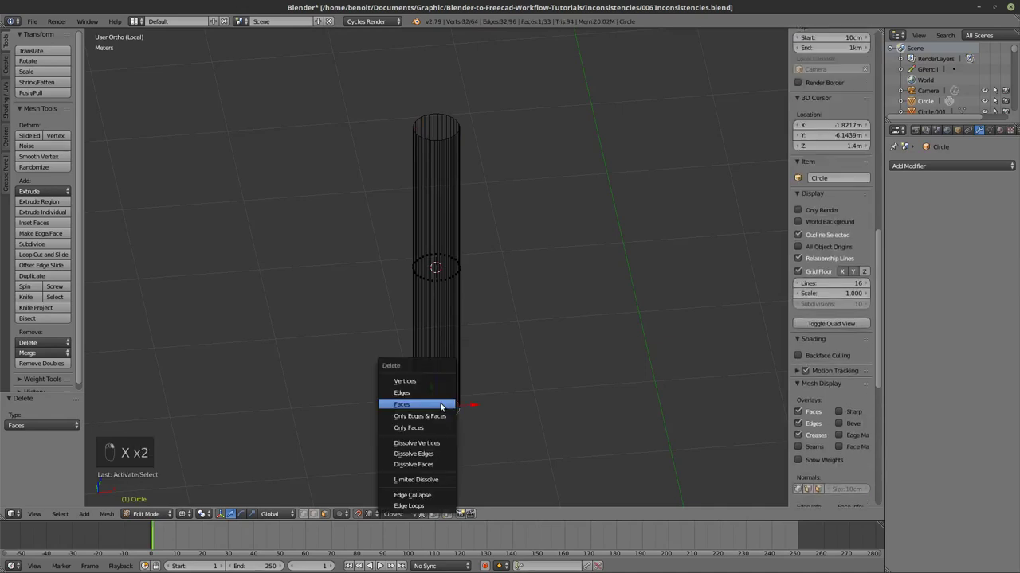
{"action": "left_click", "coordinate": [440, 404]}
{"action": "scroll", "coordinate": [603, 369], "scroll_direction": "down", "scroll_amount": 4}
{"action": "middle_click_drag", "start_coordinate": [601, 369], "coordinate": [547, 378], "text": "shift"}
{"action": "key", "text": "Tab"}
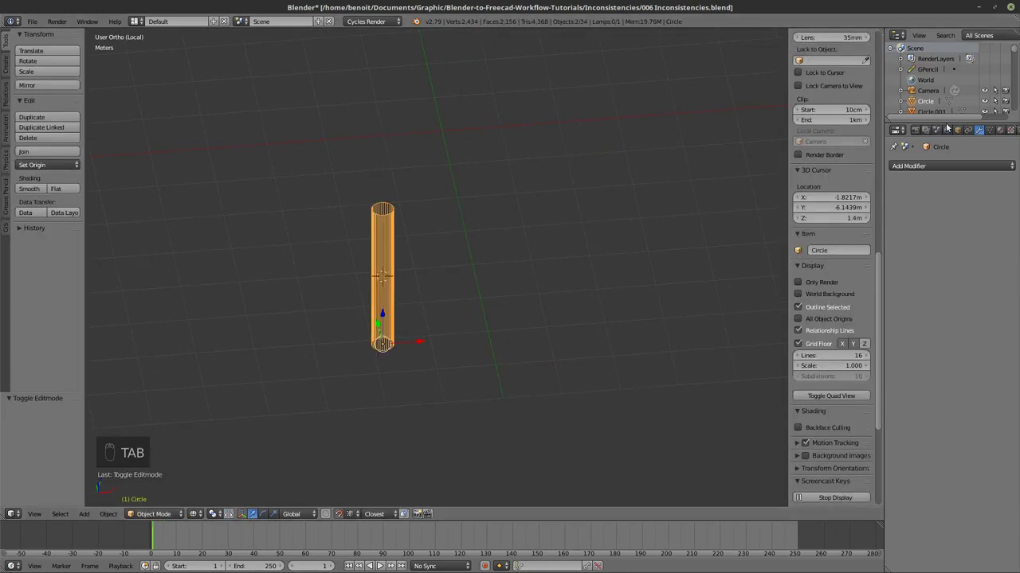
Step: Add a Solidify modifier to the open column with 6 cm thickness, Even Thickness and high-quality normals, and apply the object scale
{"action": "left_click", "coordinate": [948, 166]}
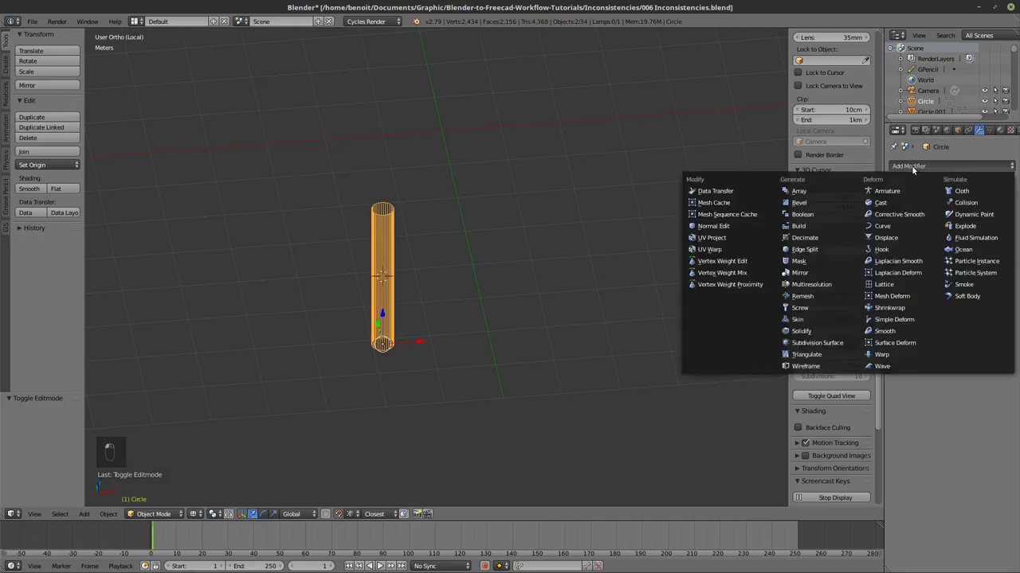
{"action": "left_click", "coordinate": [814, 331]}
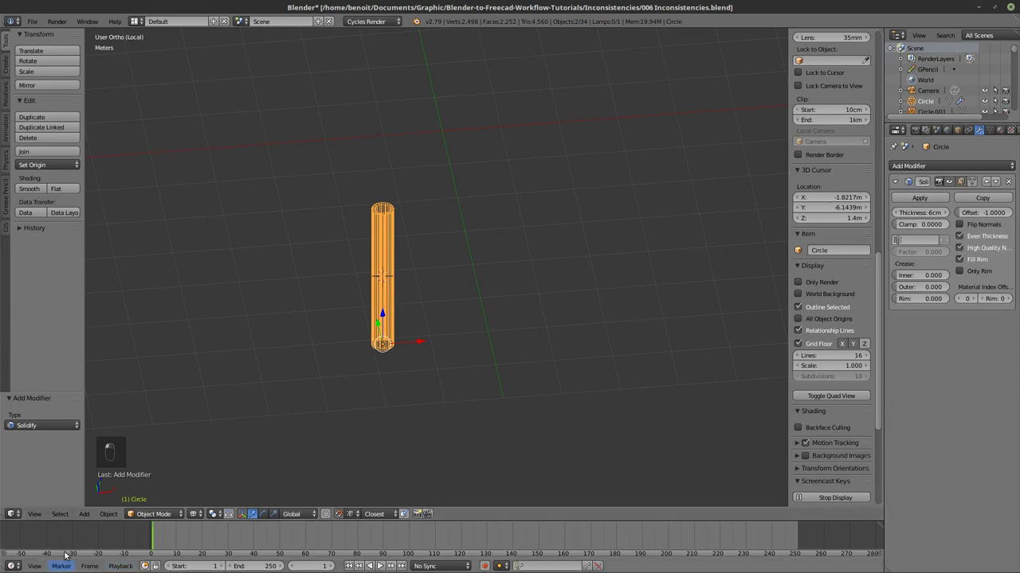
{"action": "left_click", "coordinate": [109, 513]}
{"action": "mouse_move", "coordinate": [203, 443]}
{"action": "mouse_move", "coordinate": [159, 433]}
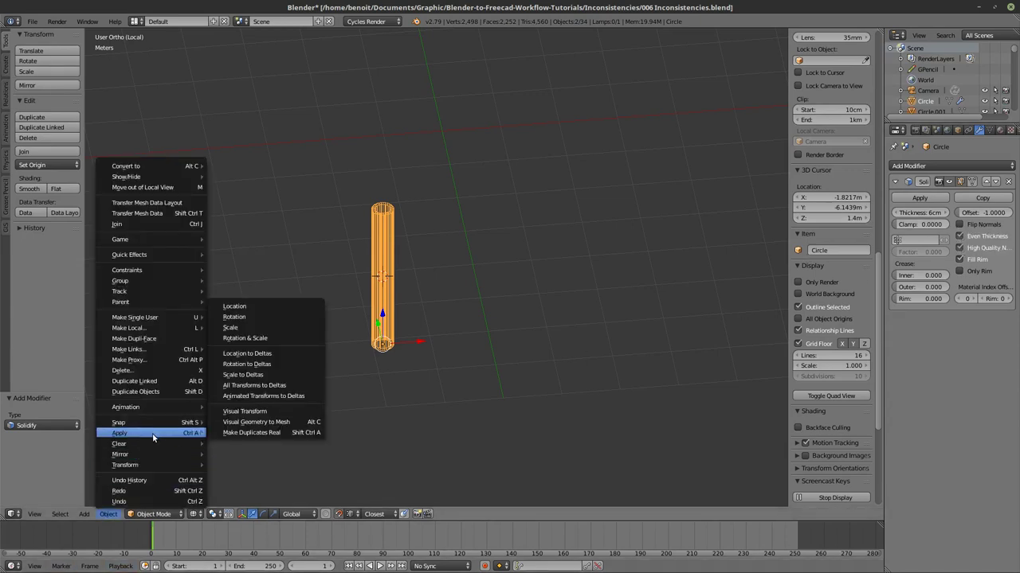
{"action": "left_click", "coordinate": [268, 323]}
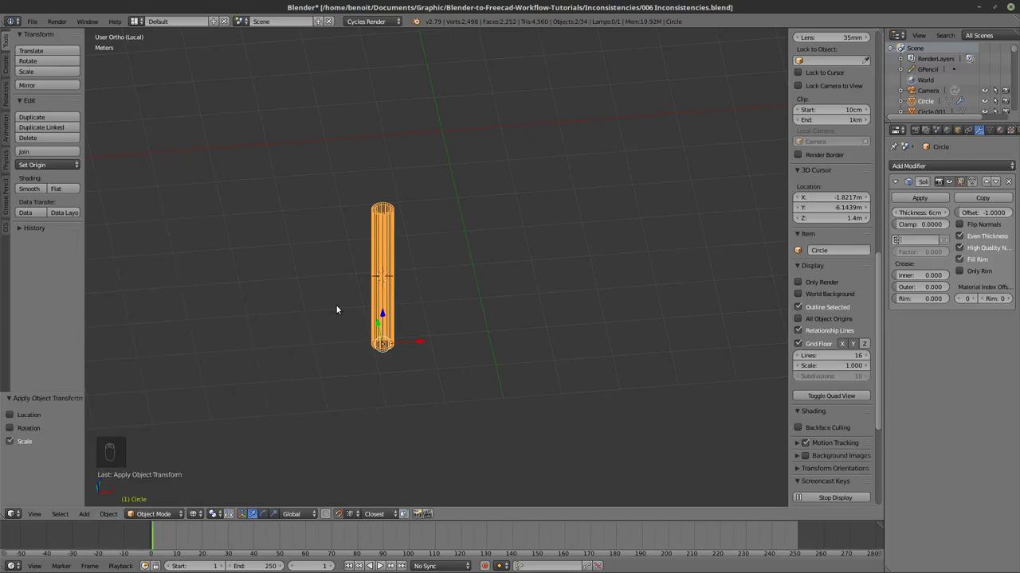
Step: Leave local view, delete the duplicate column near the staircase and select the remaining hollow column
{"action": "key", "text": "KP_Divide"}
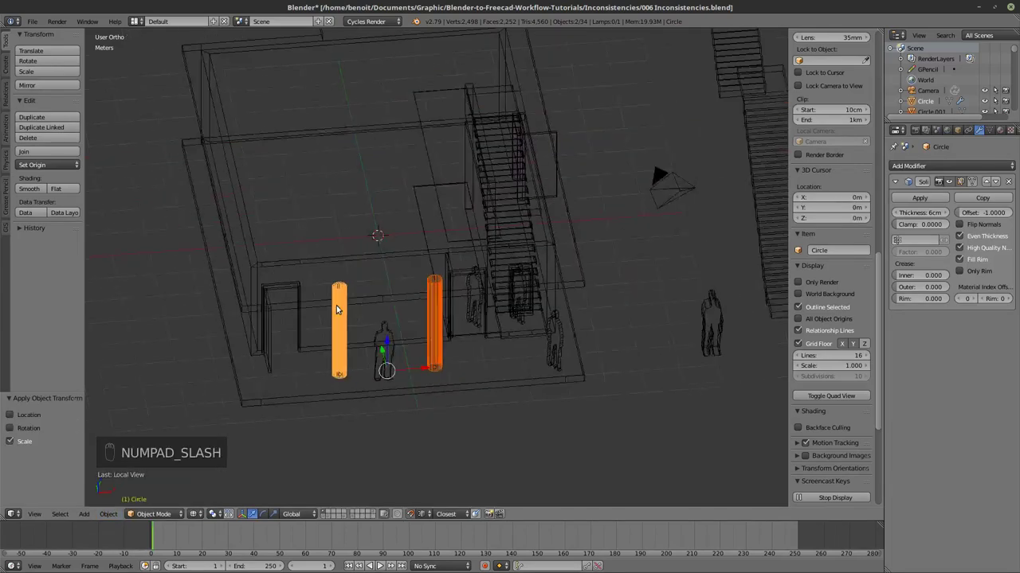
{"action": "right_click", "coordinate": [430, 351]}
{"action": "key", "text": "x"}
{"action": "left_click", "coordinate": [422, 355]}
{"action": "right_click", "coordinate": [342, 374]}
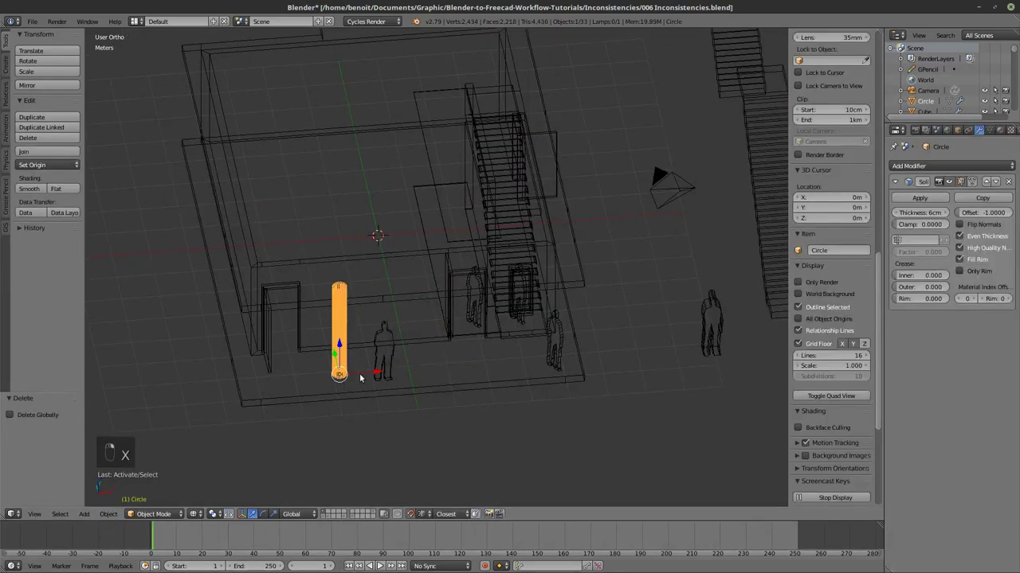
Step: Duplicate the hollow column about 2.66 m along X and select both columns
{"action": "key", "text": "shift+d"}
{"action": "left_click", "coordinate": [447, 364]}
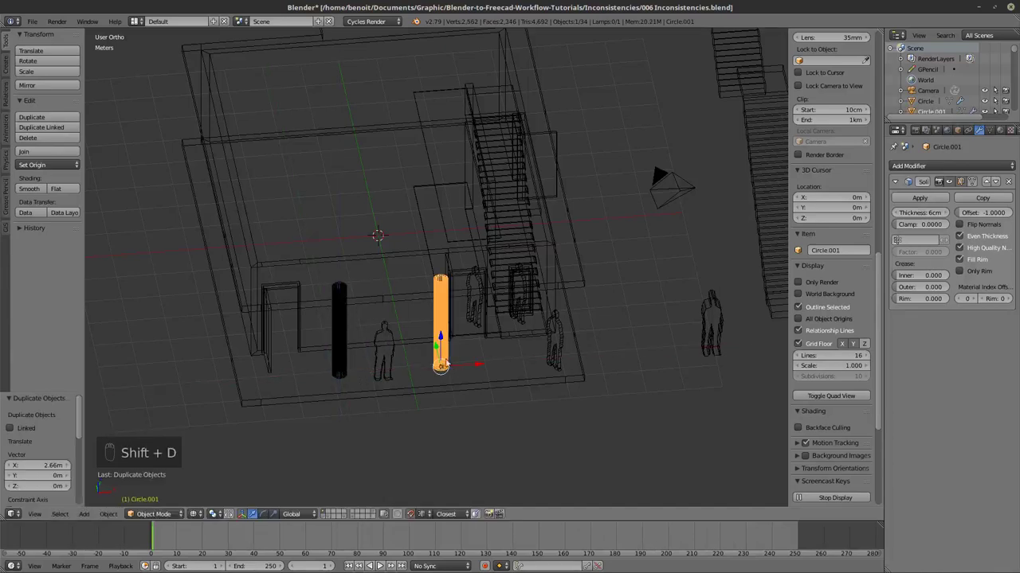
{"action": "right_click", "coordinate": [337, 374], "text": "shift"}
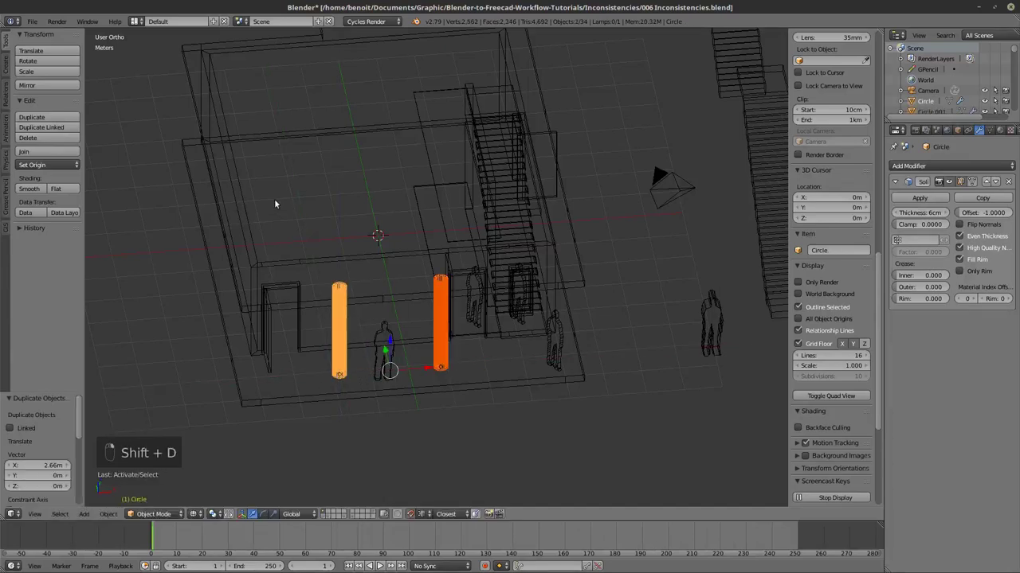
Step: Export the two selected columns in Wavefront OBJ format as 006 Inconsistencies.obj
{"action": "left_click", "coordinate": [31, 21]}
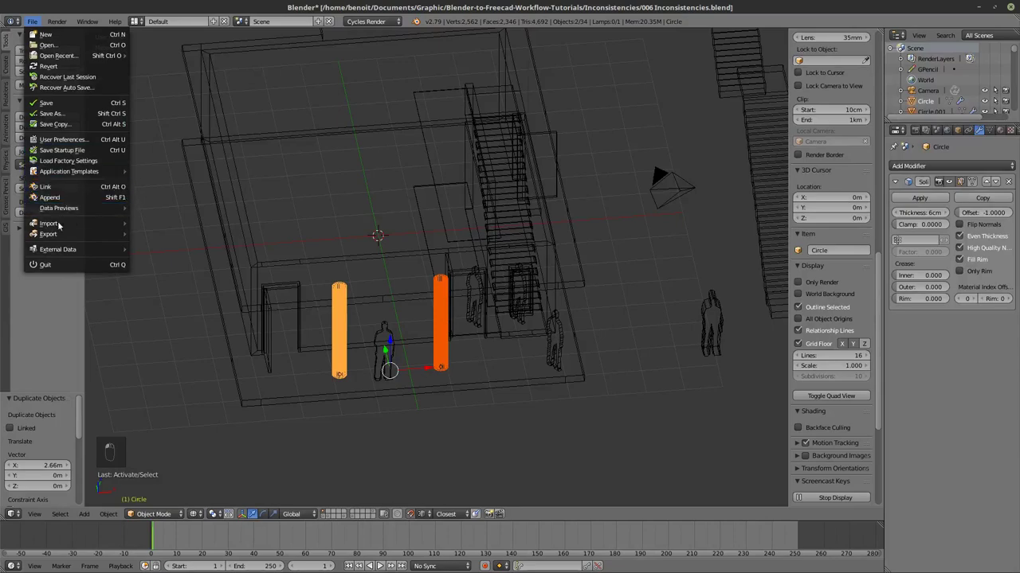
{"action": "mouse_move", "coordinate": [49, 234]}
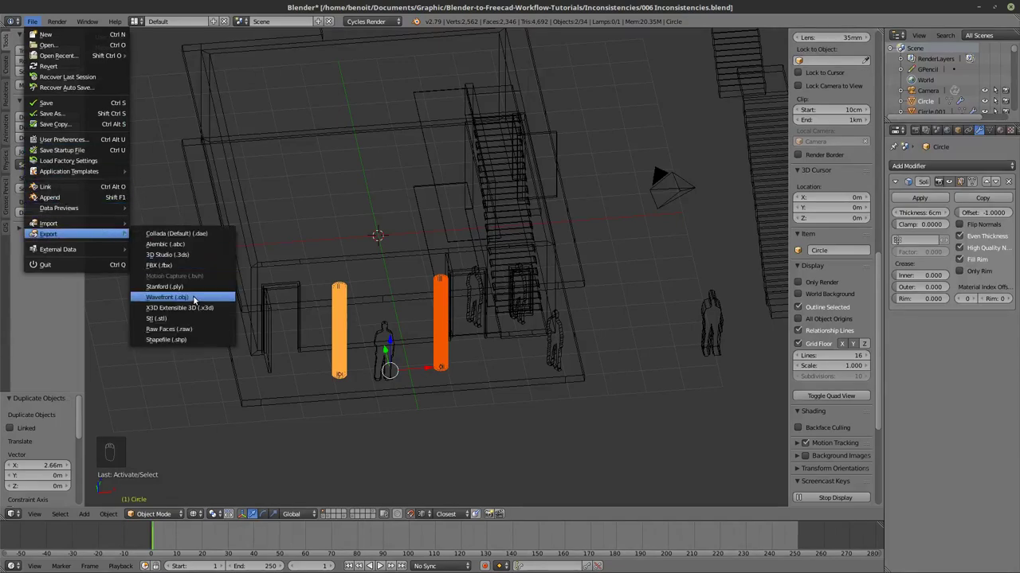
{"action": "left_click", "coordinate": [196, 297]}
{"action": "left_click", "coordinate": [992, 50]}
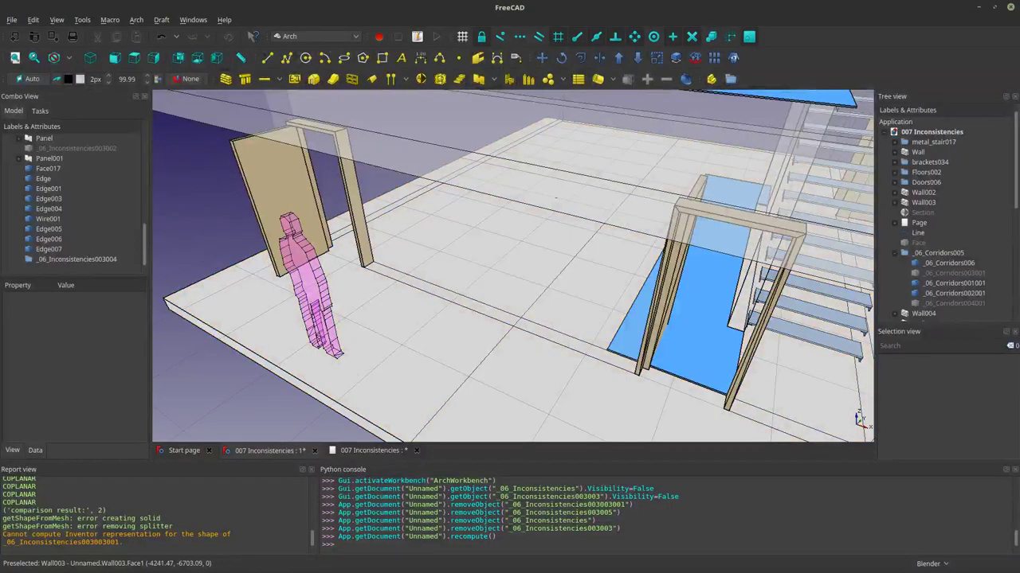
Step: Switch to FreeCAD, import 006 Inconsistencies.obj as an Alias Mesh and split the mesh into separate columns
{"action": "left_click_drag", "start_coordinate": [158, 226], "coordinate": [285, 304]}
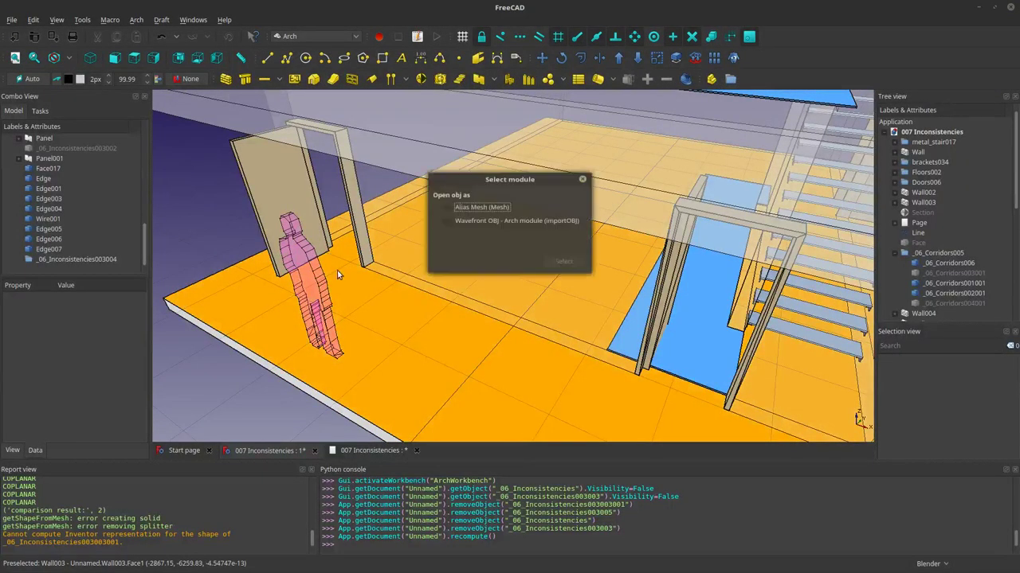
{"action": "left_click", "coordinate": [561, 265]}
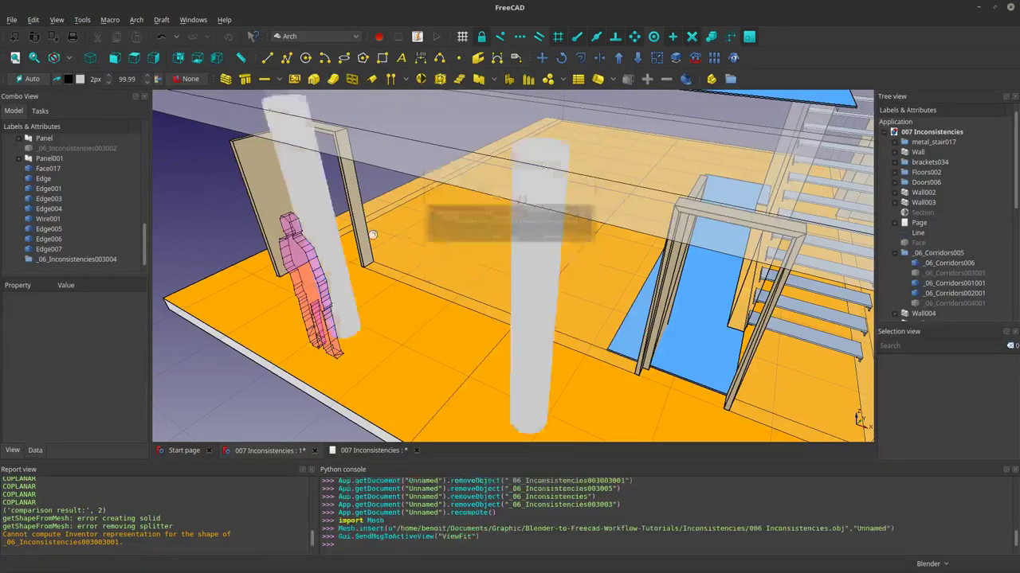
{"action": "left_click", "coordinate": [79, 262]}
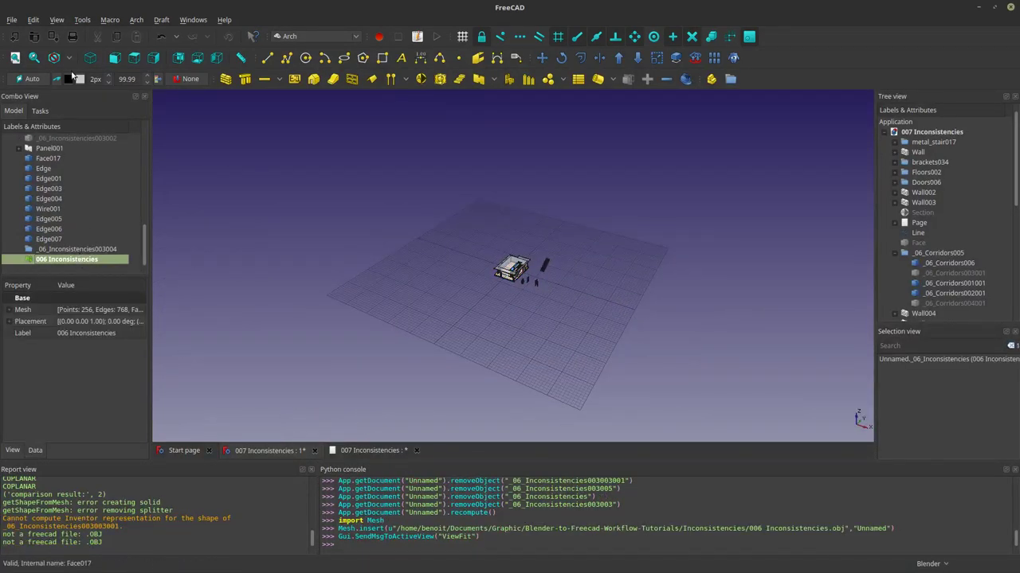
{"action": "left_click", "coordinate": [136, 20]}
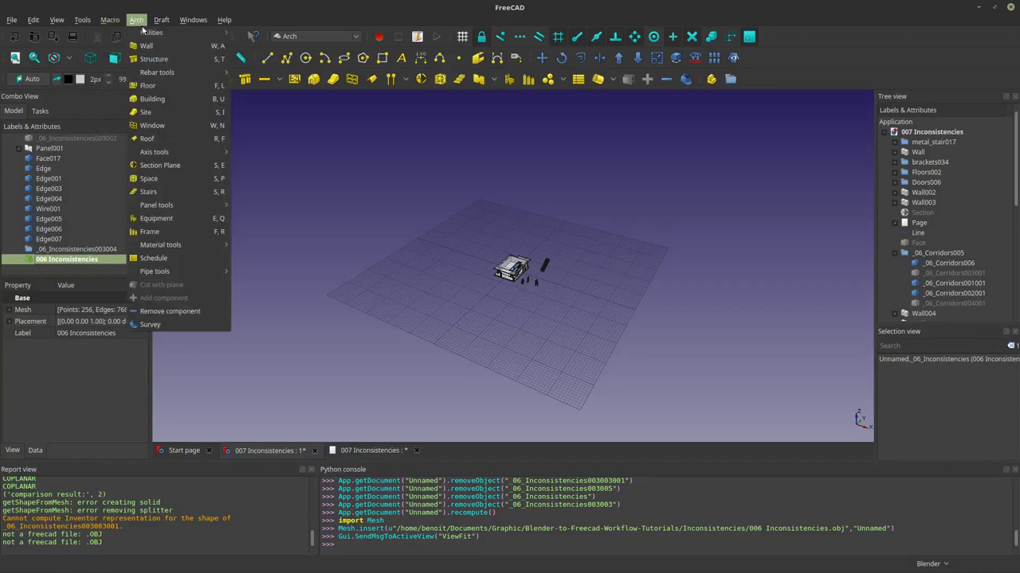
{"action": "mouse_move", "coordinate": [151, 33]}
{"action": "left_click", "coordinate": [264, 73]}
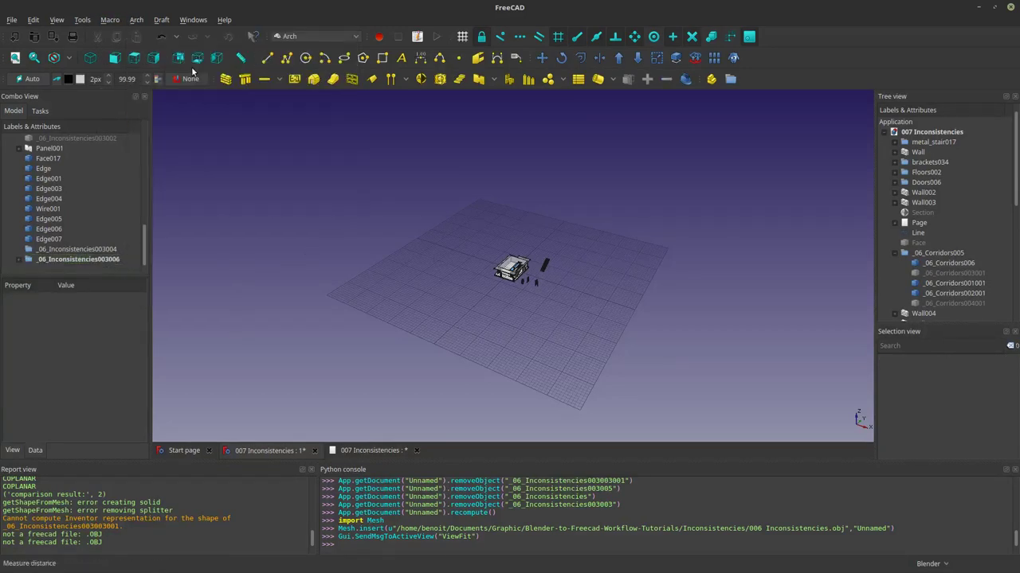
Step: Select both column meshes inside the new group and convert them to Part shapes with Mesh to Shape
{"action": "left_click", "coordinate": [19, 261]}
{"action": "left_click", "coordinate": [55, 249]}
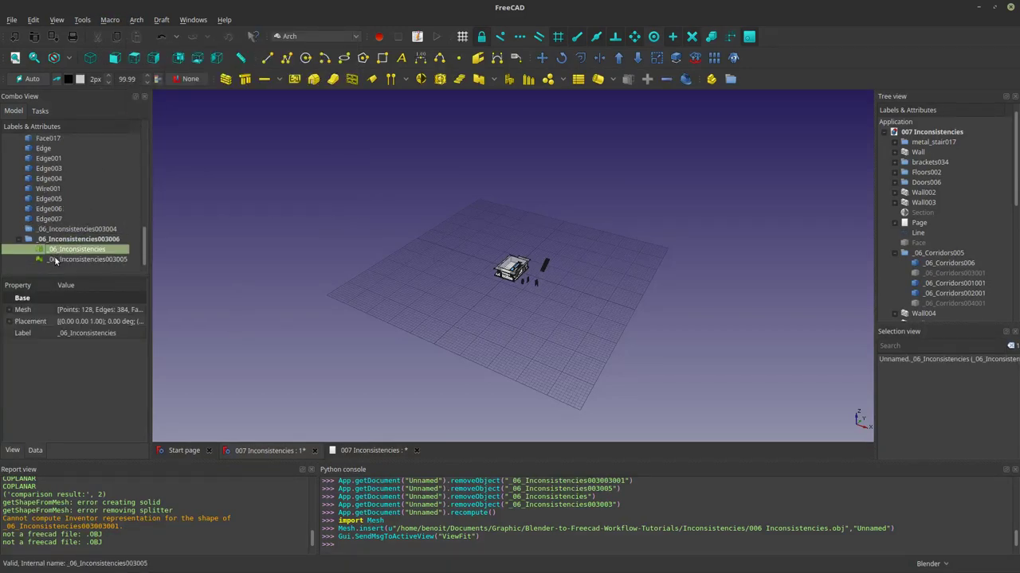
{"action": "left_click", "coordinate": [56, 259], "text": "shift"}
{"action": "left_click", "coordinate": [161, 20]}
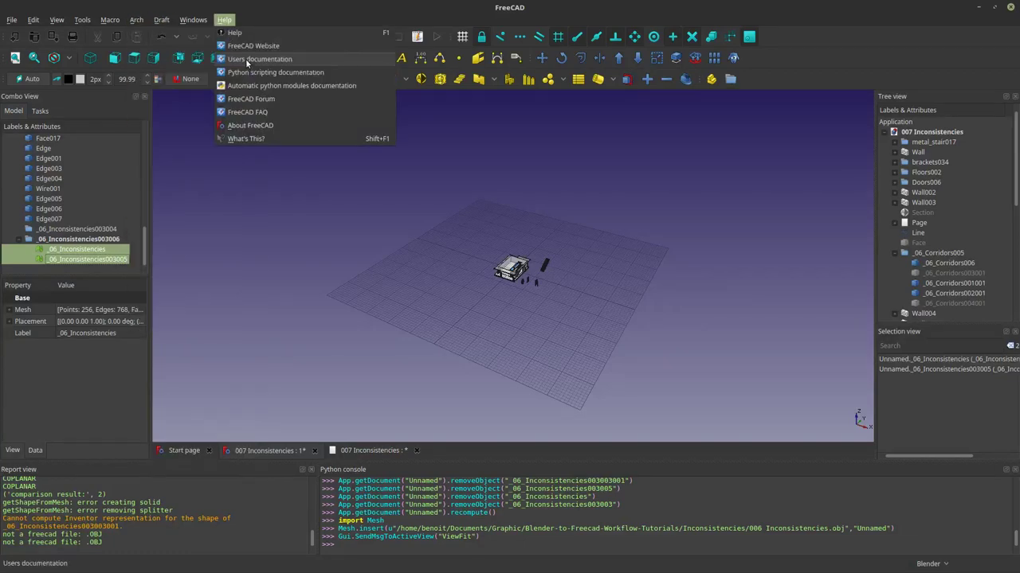
{"action": "mouse_move", "coordinate": [136, 20]}
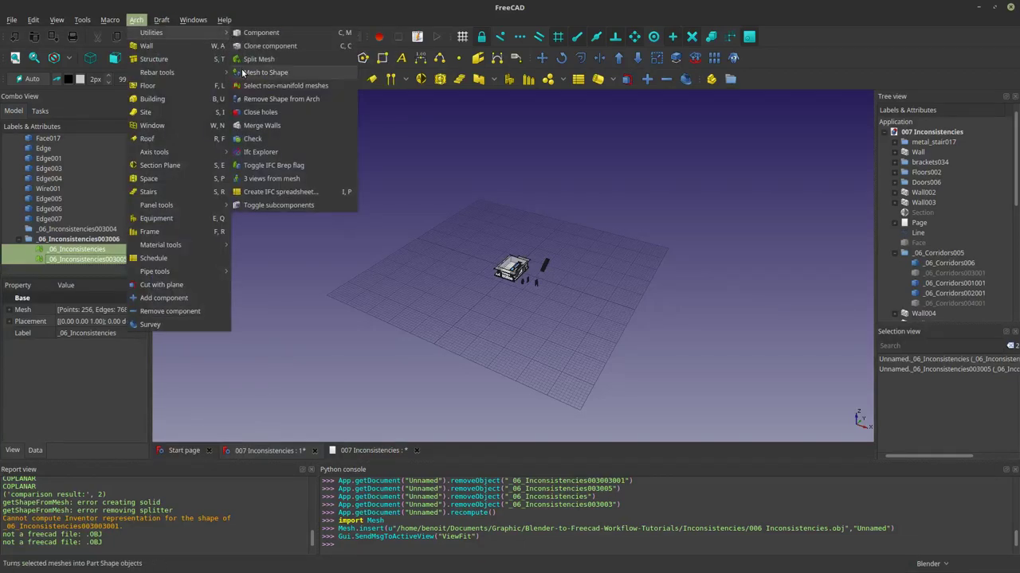
{"action": "left_click", "coordinate": [263, 73]}
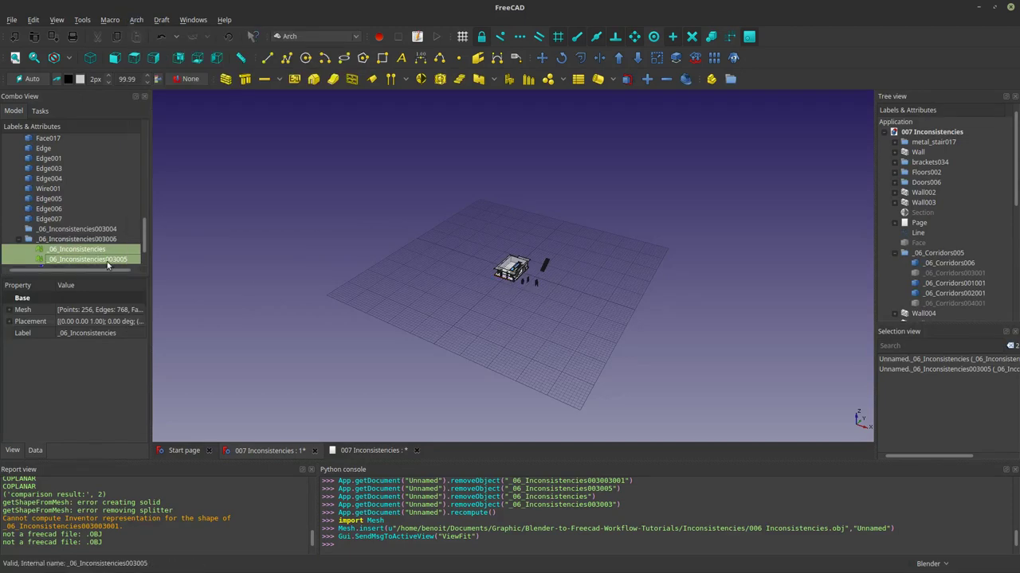
Step: Hide and delete the two source column meshes, keeping only the converted shapes
{"action": "key", "text": "space"}
{"action": "right_click", "coordinate": [91, 258]}
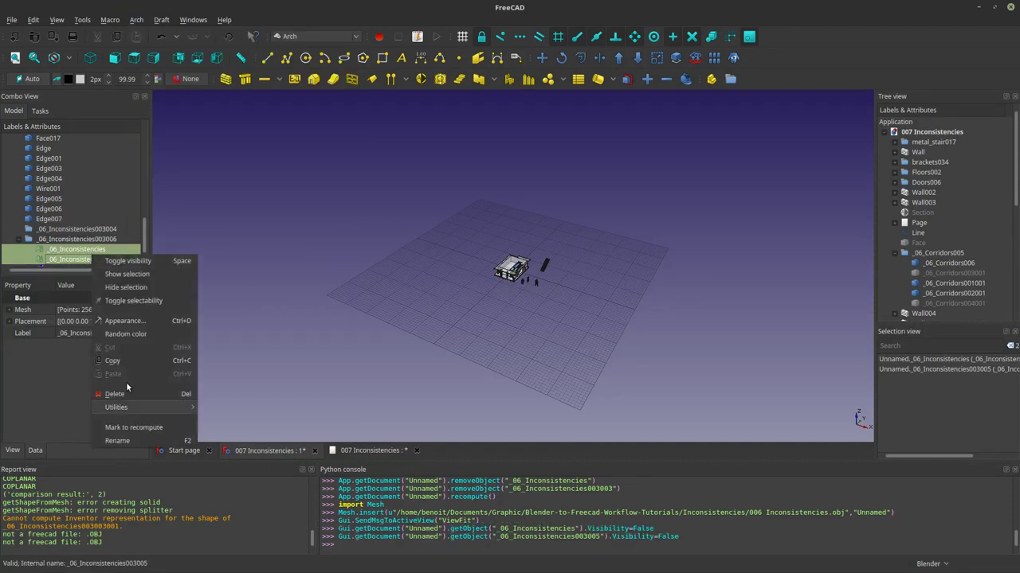
{"action": "left_click", "coordinate": [121, 394]}
Step: Select both converted terrace columns and set their line width to 1
{"action": "scroll", "coordinate": [516, 292], "scroll_direction": "up", "scroll_amount": 10}
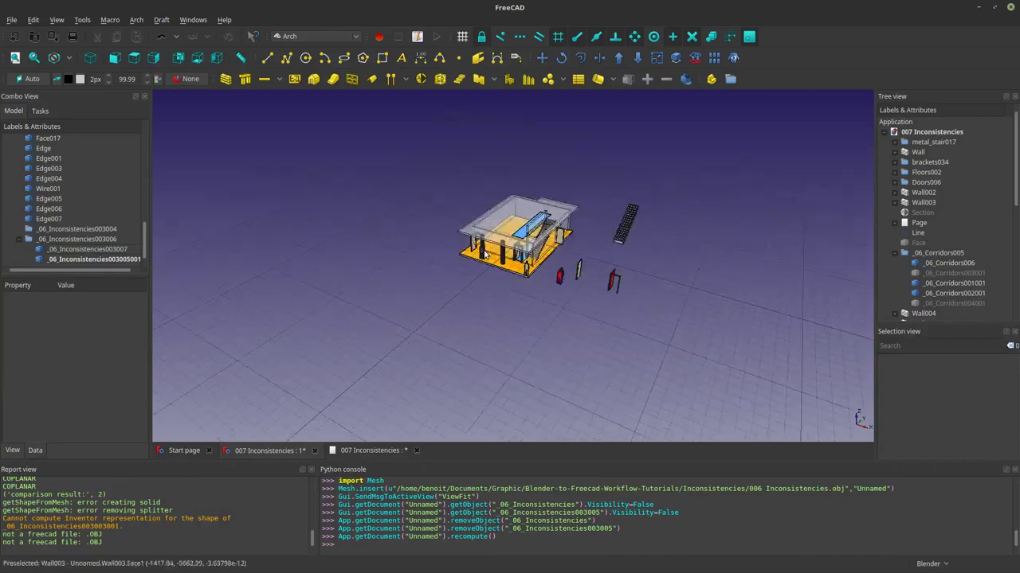
{"action": "scroll", "coordinate": [665, 305], "scroll_direction": "up", "scroll_amount": 8}
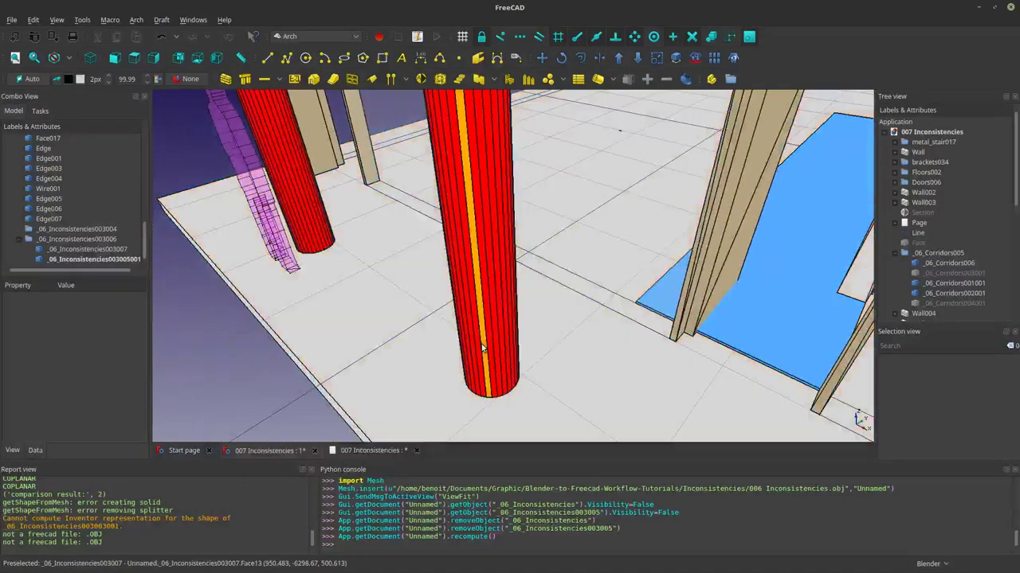
{"action": "left_click", "coordinate": [482, 346]}
{"action": "left_click", "coordinate": [314, 232]}
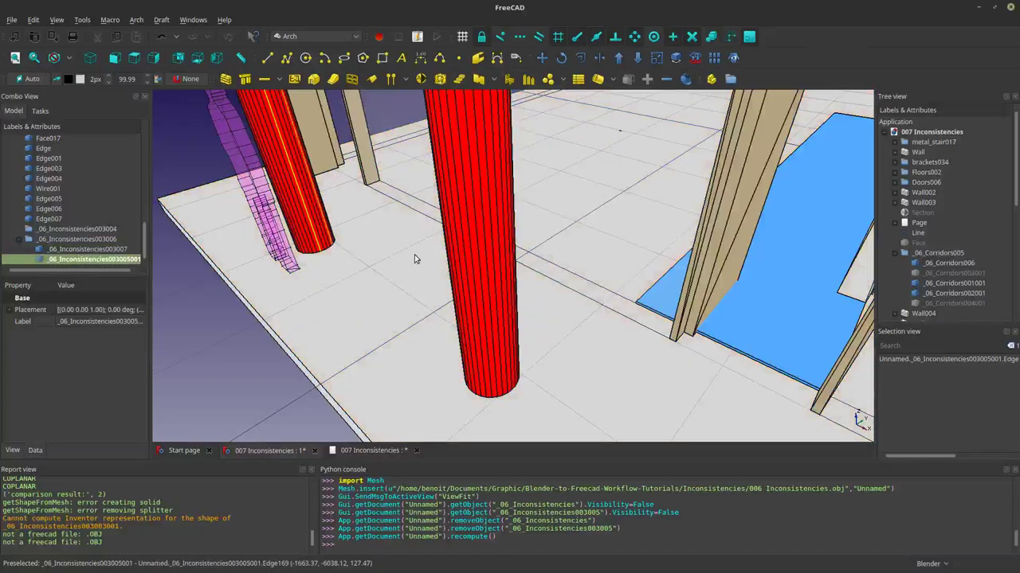
{"action": "left_click", "coordinate": [496, 302], "text": "ctrl"}
{"action": "middle_click_drag", "start_coordinate": [496, 302], "coordinate": [496, 316]}
{"action": "scroll", "coordinate": [509, 315], "scroll_direction": "down", "scroll_amount": 10}
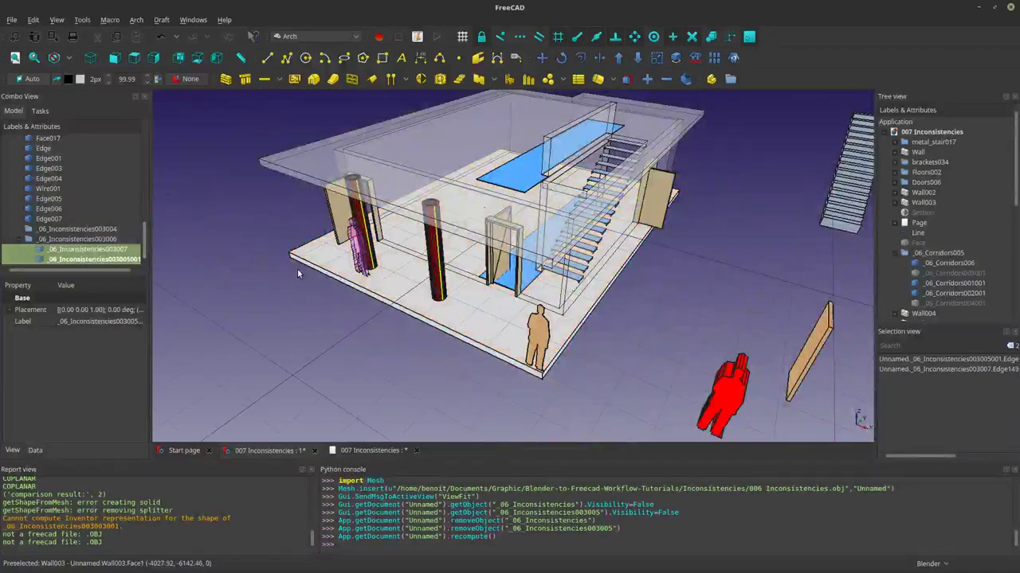
{"action": "left_click", "coordinate": [13, 451]}
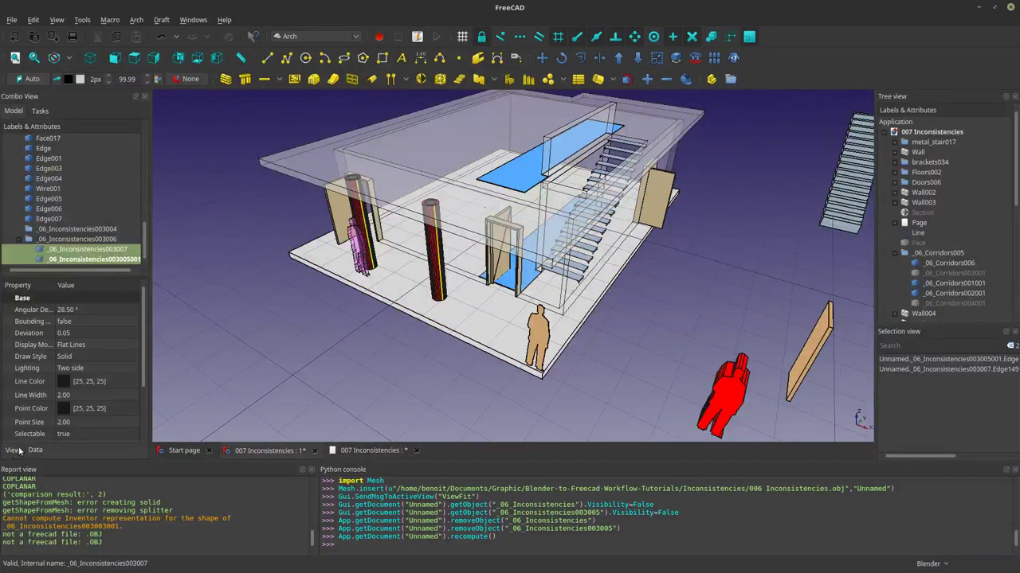
{"action": "scroll", "coordinate": [89, 422], "scroll_direction": "down", "scroll_amount": 1}
{"action": "type", "text": "1"}
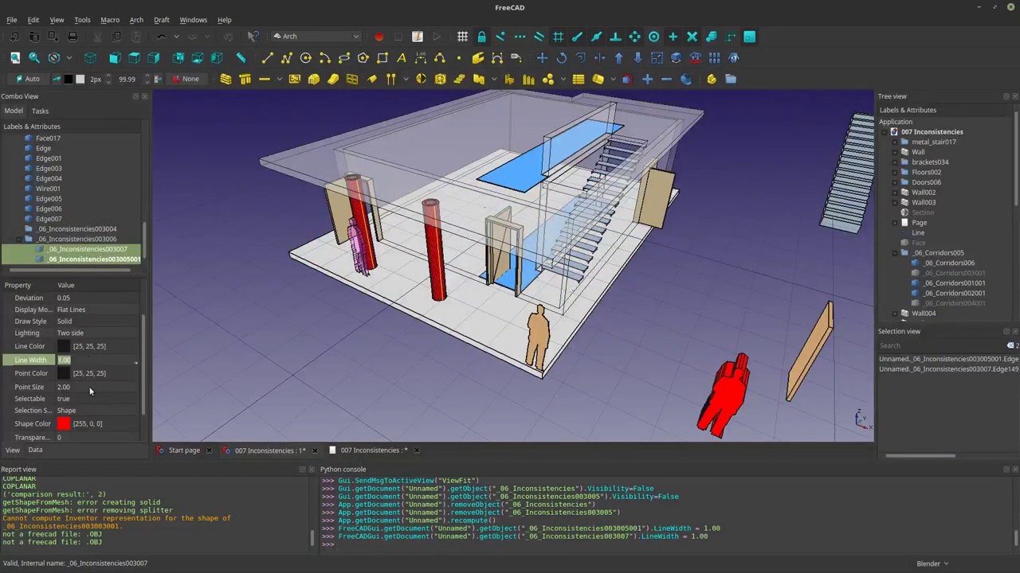
Step: Set both columns' shape color to light grey (229, 229, 229) and their transparency to 80
{"action": "left_click", "coordinate": [99, 424]}
{"action": "left_click", "coordinate": [103, 424]}
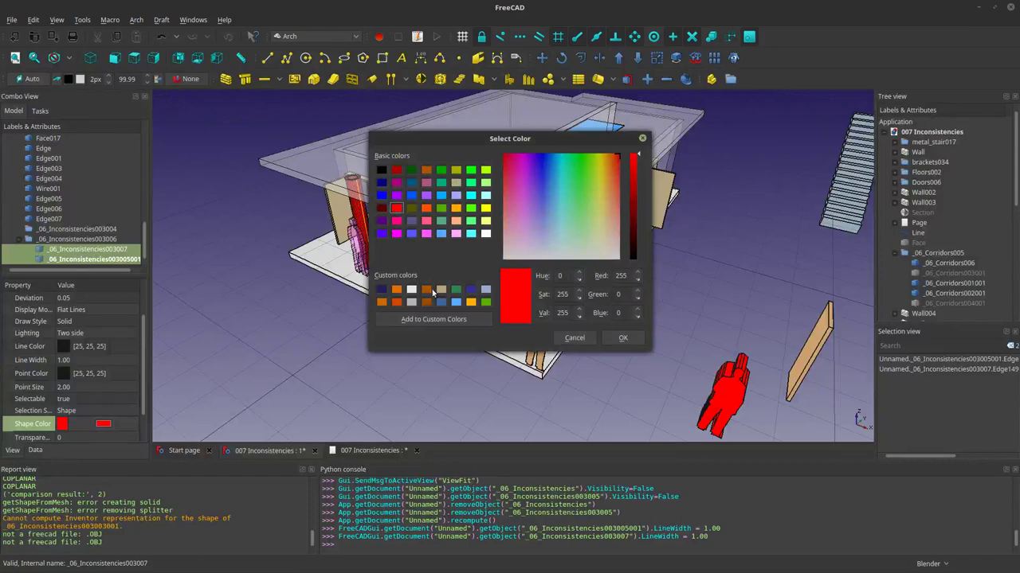
{"action": "left_click", "coordinate": [412, 290]}
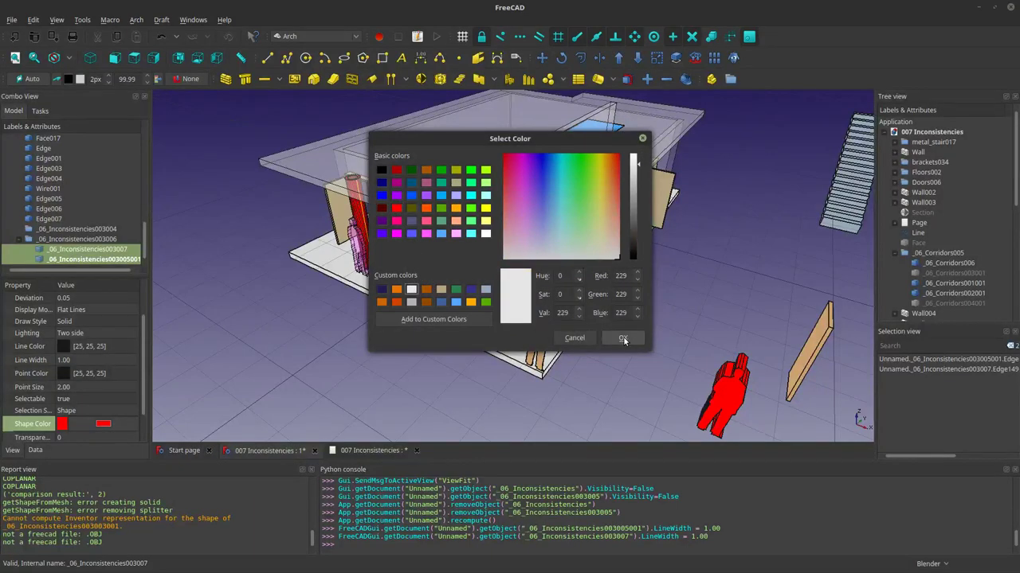
{"action": "left_click", "coordinate": [623, 338]}
{"action": "left_click", "coordinate": [95, 437]}
{"action": "scroll", "coordinate": [95, 440], "scroll_direction": "down", "scroll_amount": 1}
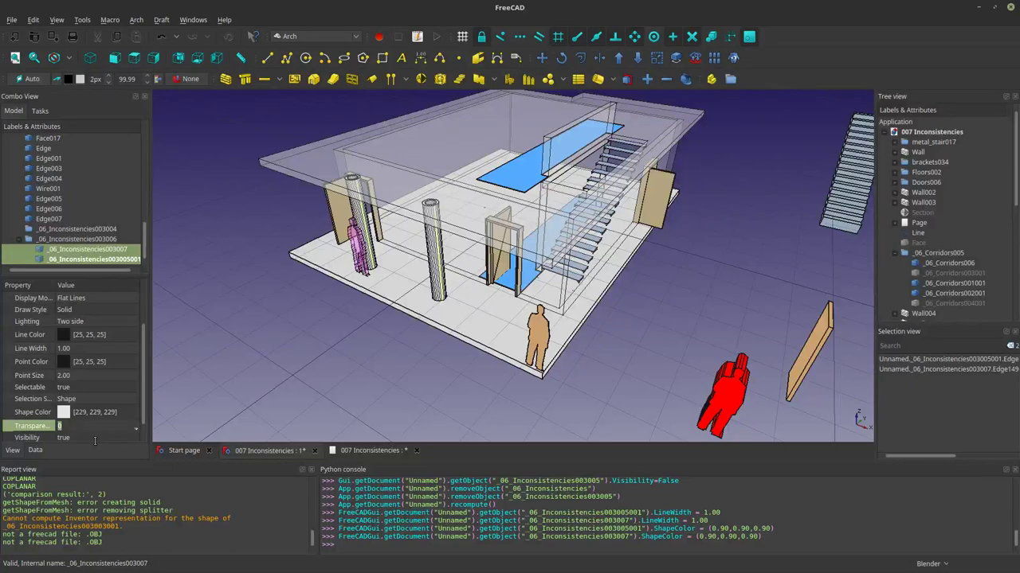
{"action": "type", "text": "80"}
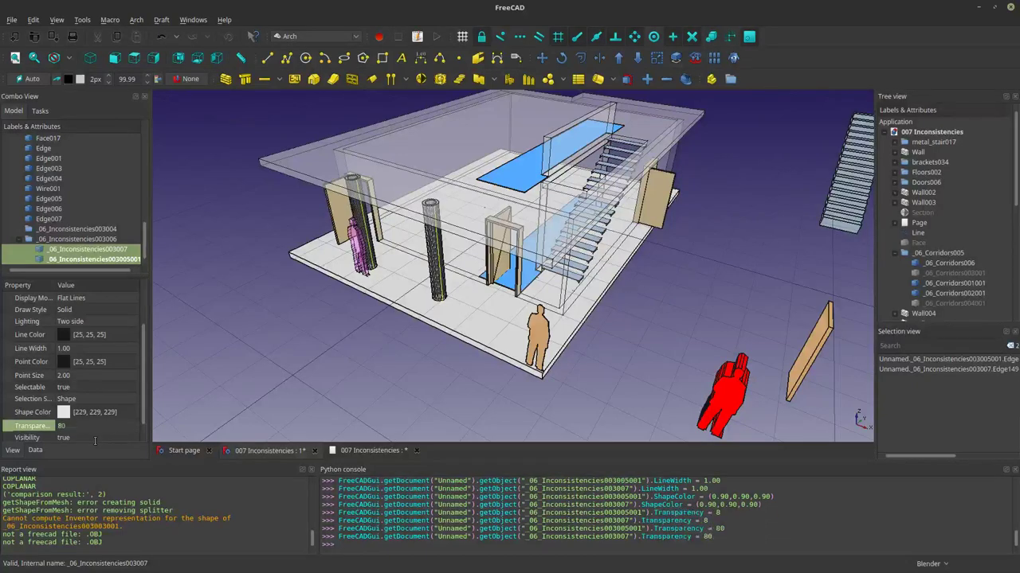
{"action": "left_click", "coordinate": [391, 340]}
Step: Show the model from the top in orthographic view and set the working plane to XY (top)
{"action": "scroll", "coordinate": [442, 272], "scroll_direction": "up", "scroll_amount": 4}
{"action": "middle_click_drag", "start_coordinate": [443, 276], "coordinate": [559, 313]}
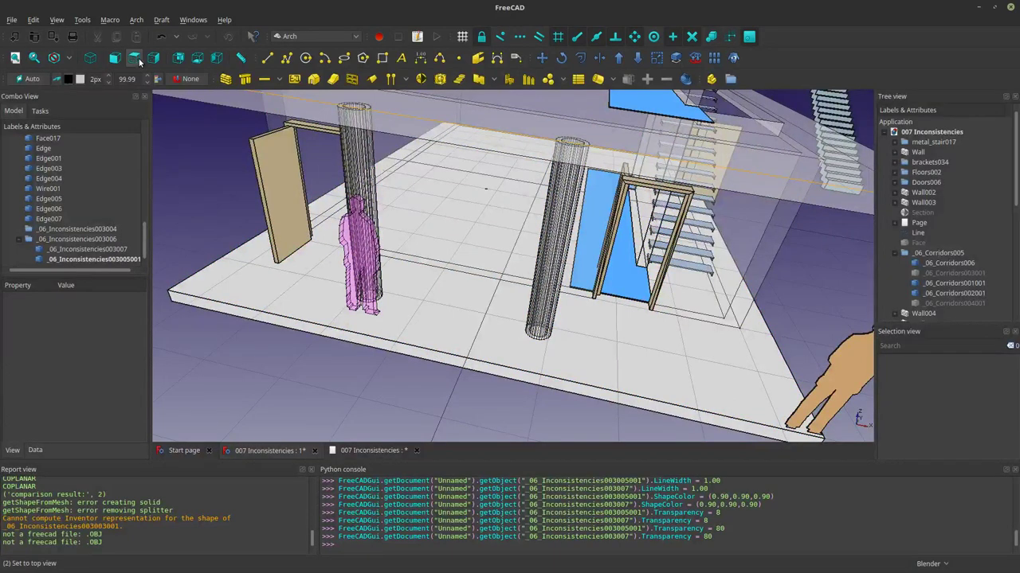
{"action": "left_click", "coordinate": [135, 58]}
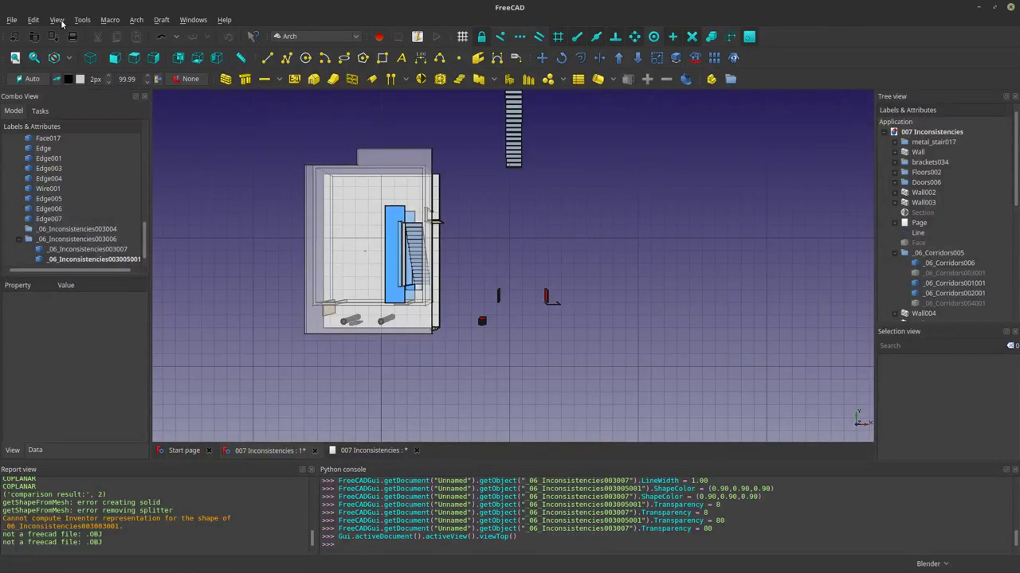
{"action": "left_click", "coordinate": [56, 20]}
{"action": "left_click", "coordinate": [76, 43]}
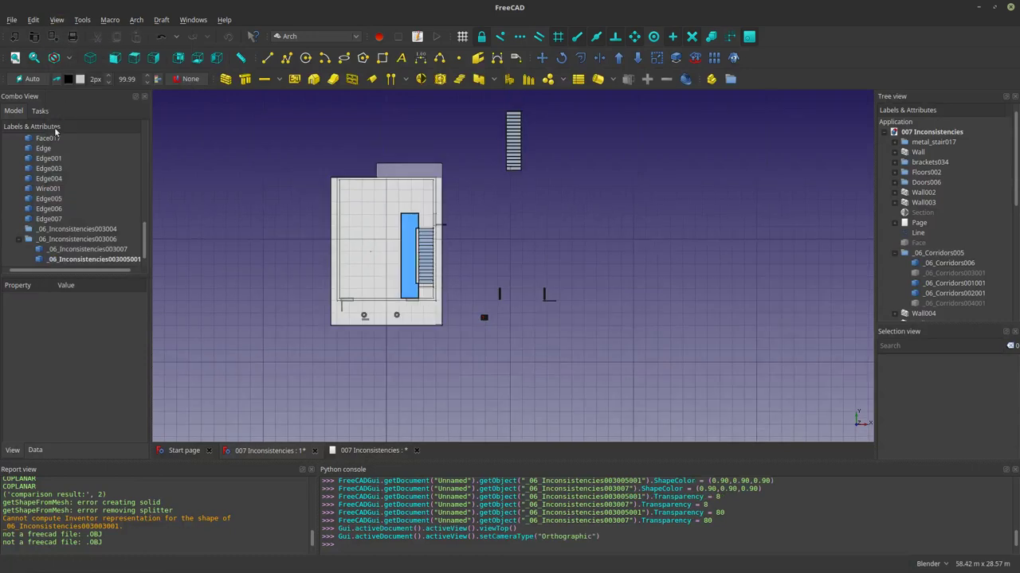
{"action": "left_click", "coordinate": [36, 79]}
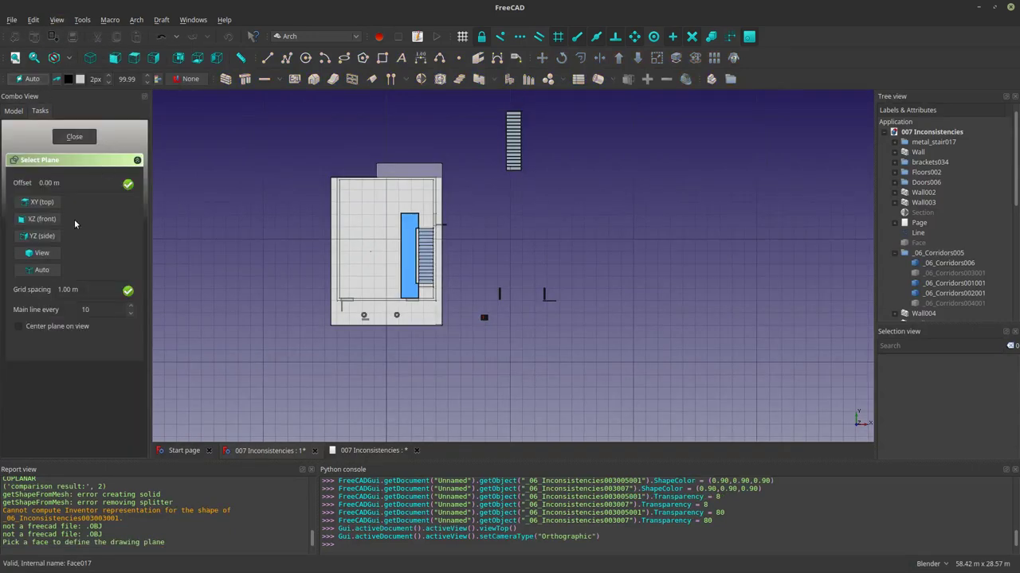
{"action": "left_click", "coordinate": [42, 203]}
Step: Hide the upper slab Wall002 and the floor slab Wall003 to isolate the columns in plan
{"action": "scroll", "coordinate": [409, 324], "scroll_direction": "up", "scroll_amount": 10}
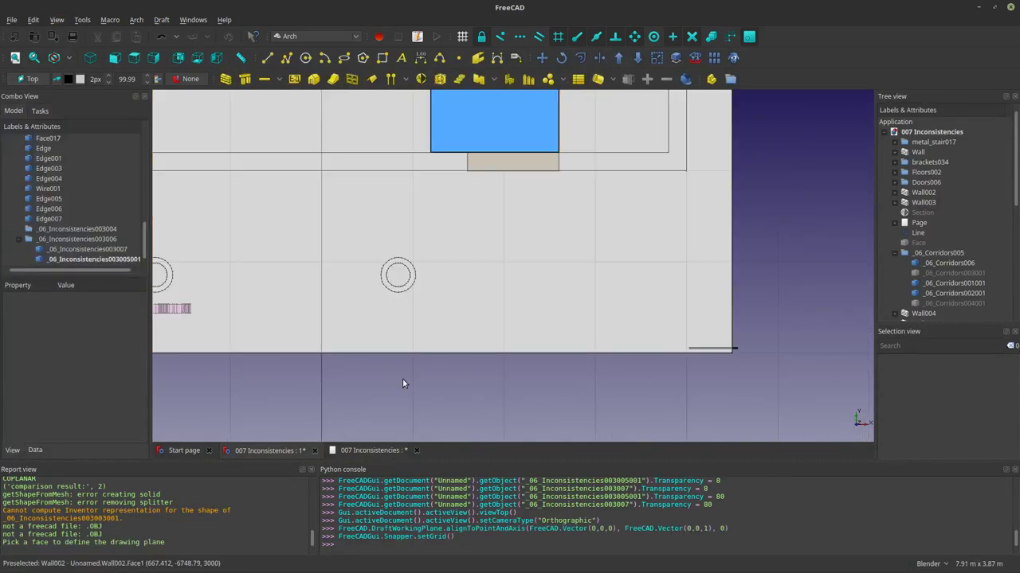
{"action": "left_click", "coordinate": [404, 340]}
{"action": "key", "text": "space"}
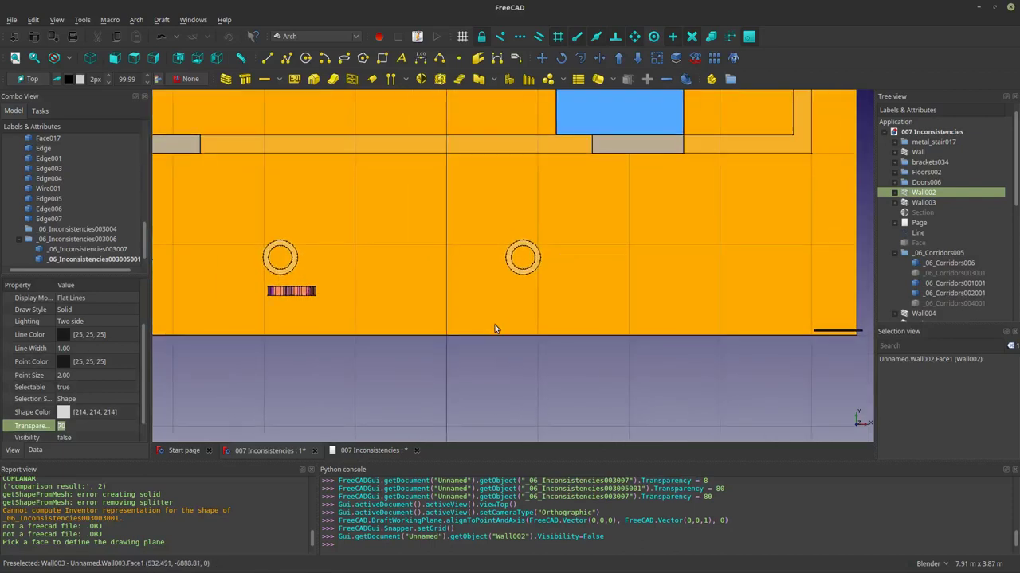
{"action": "left_click", "coordinate": [523, 298]}
{"action": "key", "text": "space"}
{"action": "scroll", "coordinate": [347, 278], "scroll_direction": "up", "scroll_amount": 6}
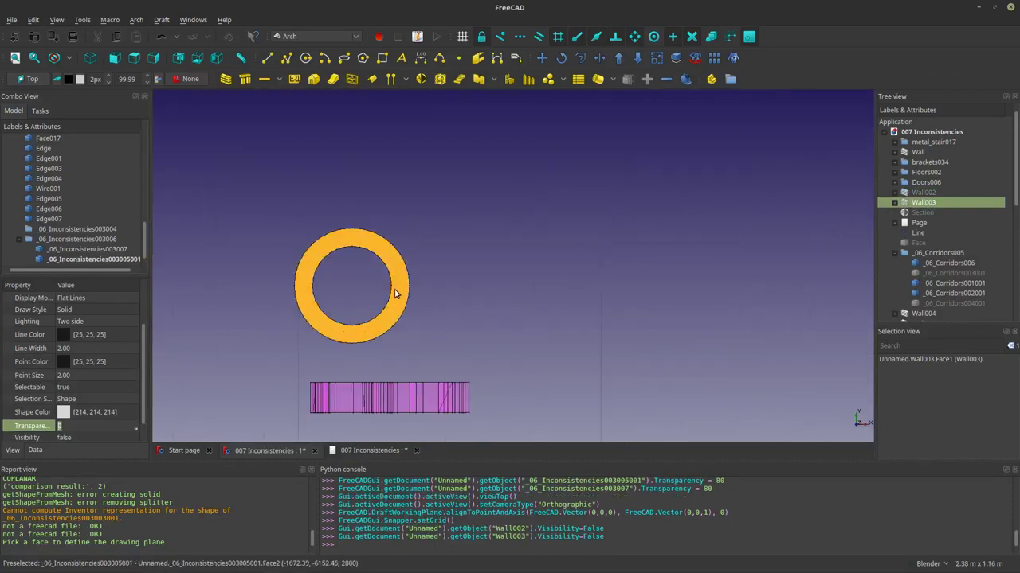
Step: Draw a Draft line about 0.38 m long across the outer diameter of the column beside the pink figure
{"action": "left_click", "coordinate": [267, 57]}
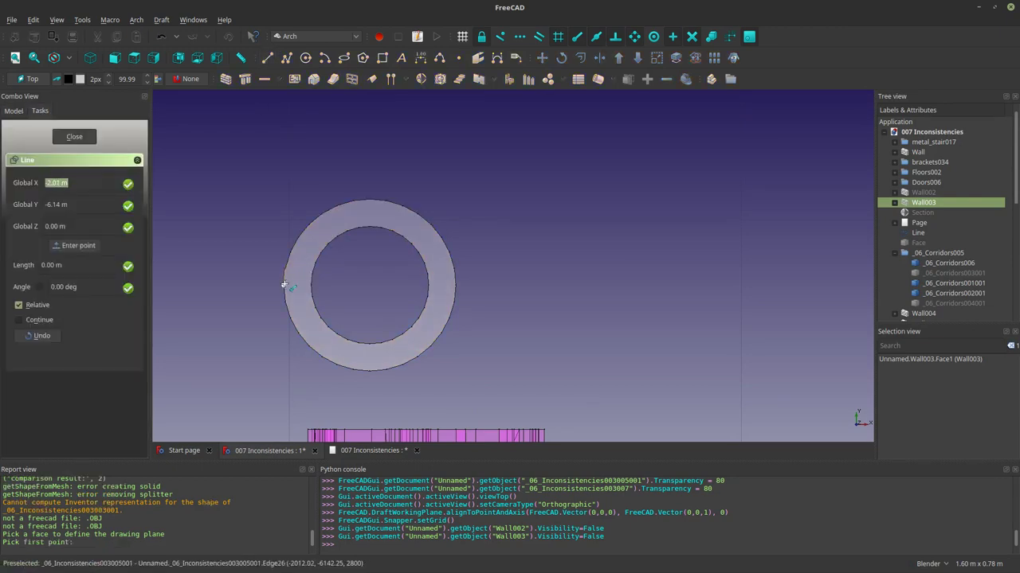
{"action": "left_click", "coordinate": [284, 284]}
{"action": "left_click", "coordinate": [455, 284]}
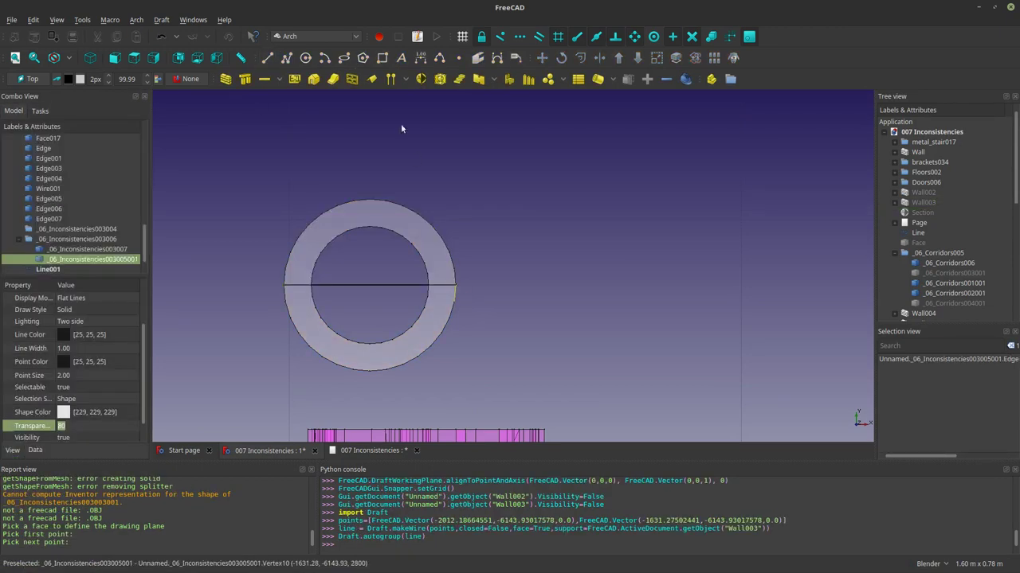
Step: Draw a filled Draft circle of about 0.19 m radius from the diameter line's midpoint to the column's outer edge
{"action": "left_click", "coordinate": [305, 58]}
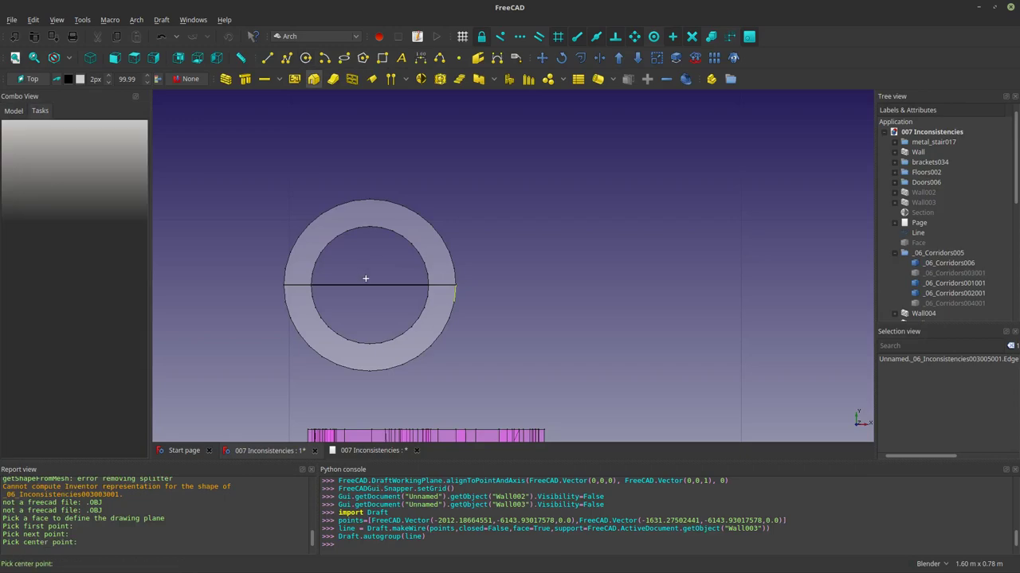
{"action": "left_click", "coordinate": [370, 285]}
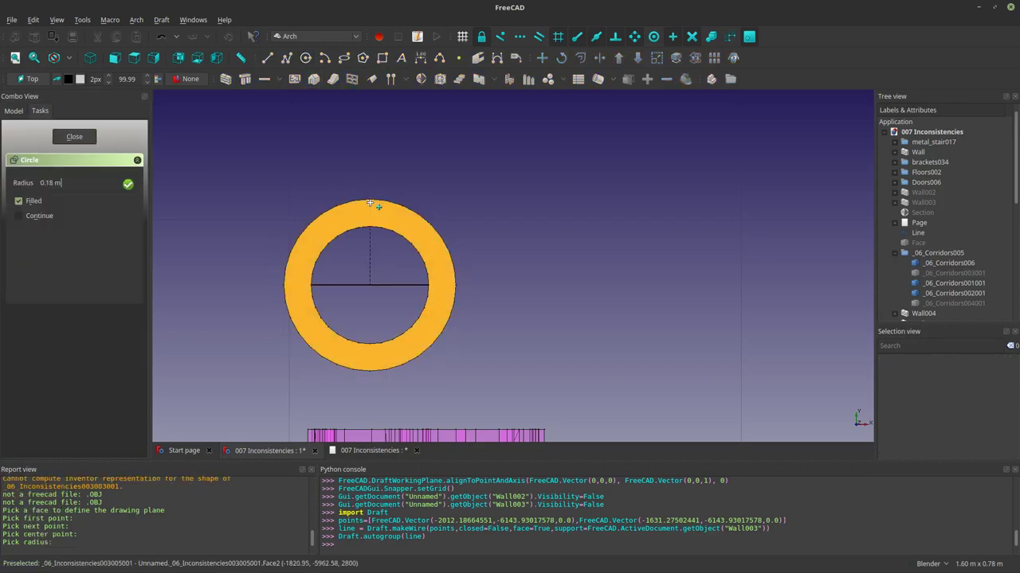
{"action": "left_click", "coordinate": [370, 201]}
Step: Create an Arch Structure from the circle drawn at the foot of the column beside the pink figure
{"action": "scroll", "coordinate": [447, 291], "scroll_direction": "down", "scroll_amount": 5}
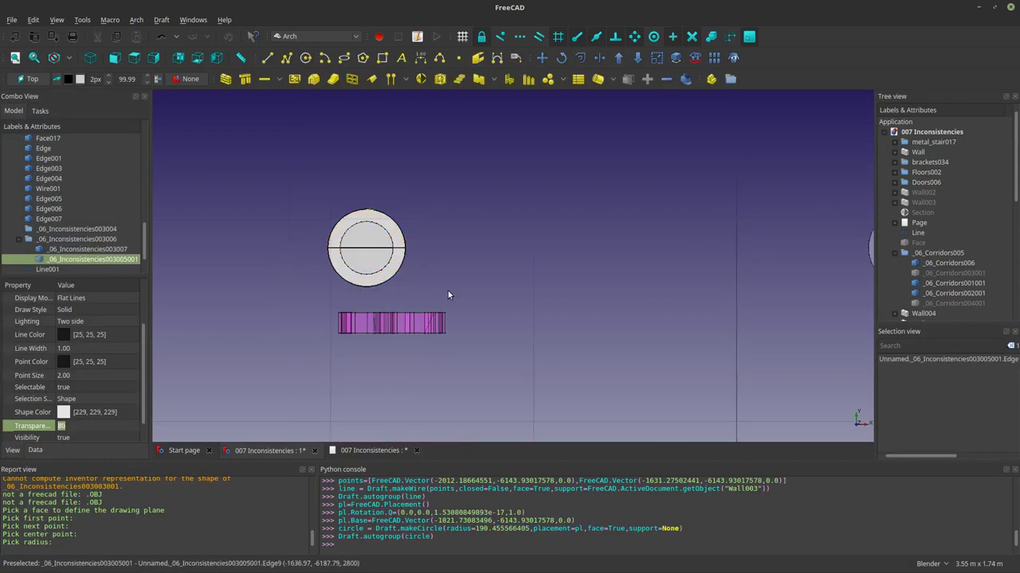
{"action": "middle_click_drag", "start_coordinate": [447, 291], "coordinate": [489, 312]}
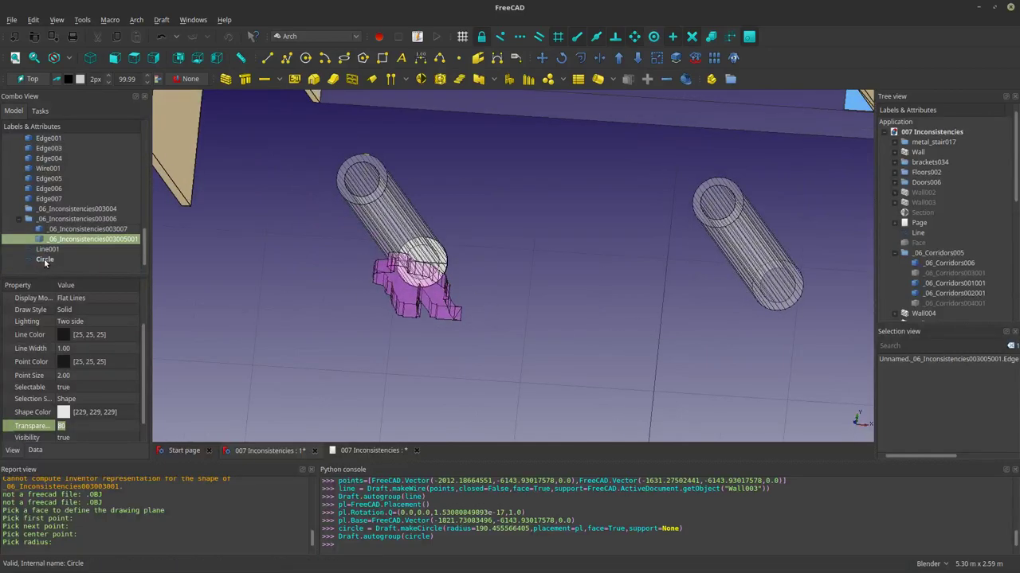
{"action": "left_click", "coordinate": [49, 259]}
{"action": "left_click", "coordinate": [245, 79]}
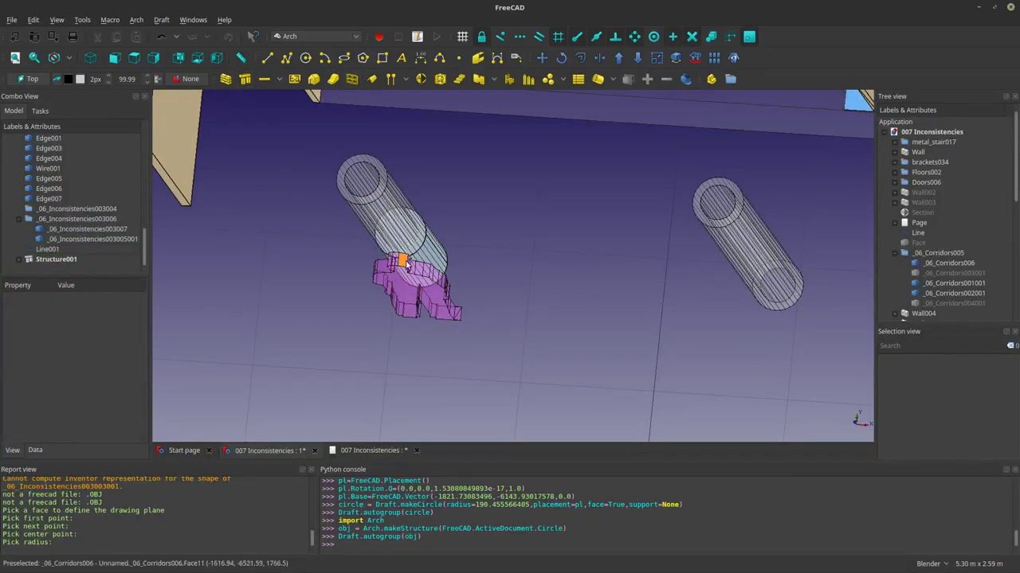
Step: Set the new circular structure's height to 2.8 m
{"action": "middle_click_drag", "start_coordinate": [407, 294], "coordinate": [473, 337]}
{"action": "scroll", "coordinate": [438, 234], "scroll_direction": "down", "scroll_amount": 2}
{"action": "middle_click_drag", "start_coordinate": [573, 320], "coordinate": [661, 304]}
{"action": "left_click", "coordinate": [56, 259]}
{"action": "left_click", "coordinate": [79, 430]}
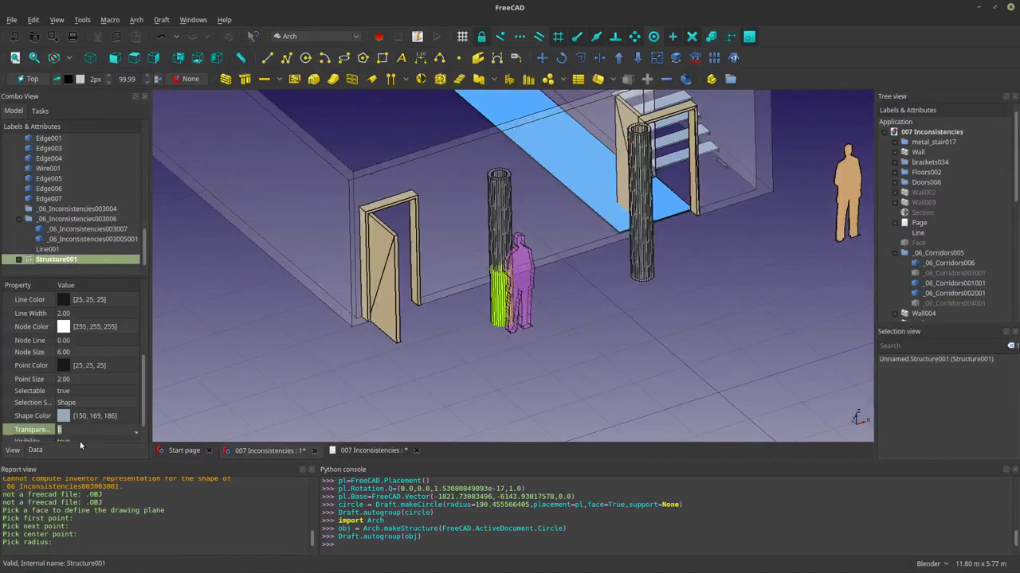
{"action": "scroll", "coordinate": [141, 397], "scroll_direction": "down", "scroll_amount": 1}
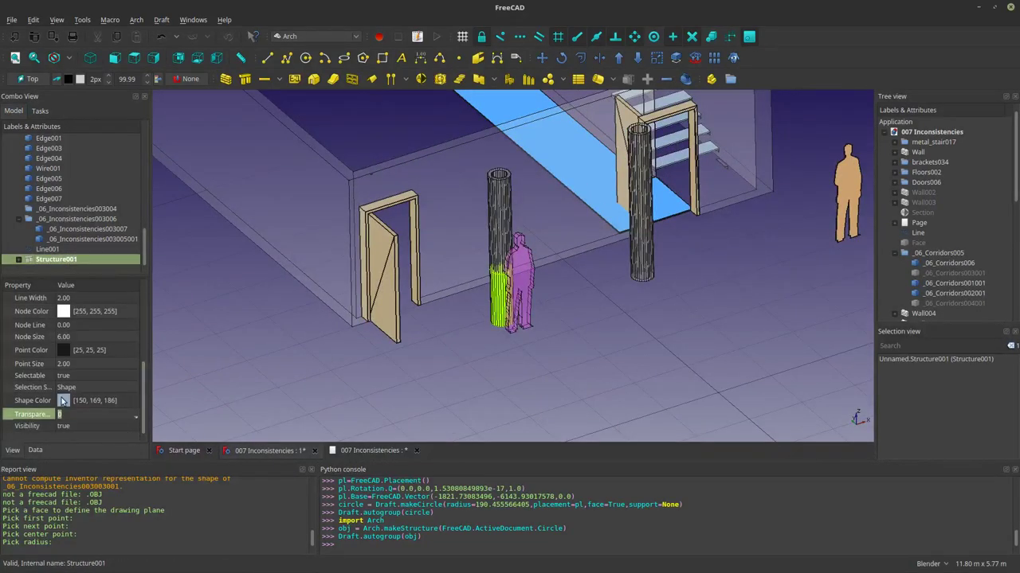
{"action": "left_click", "coordinate": [36, 450]}
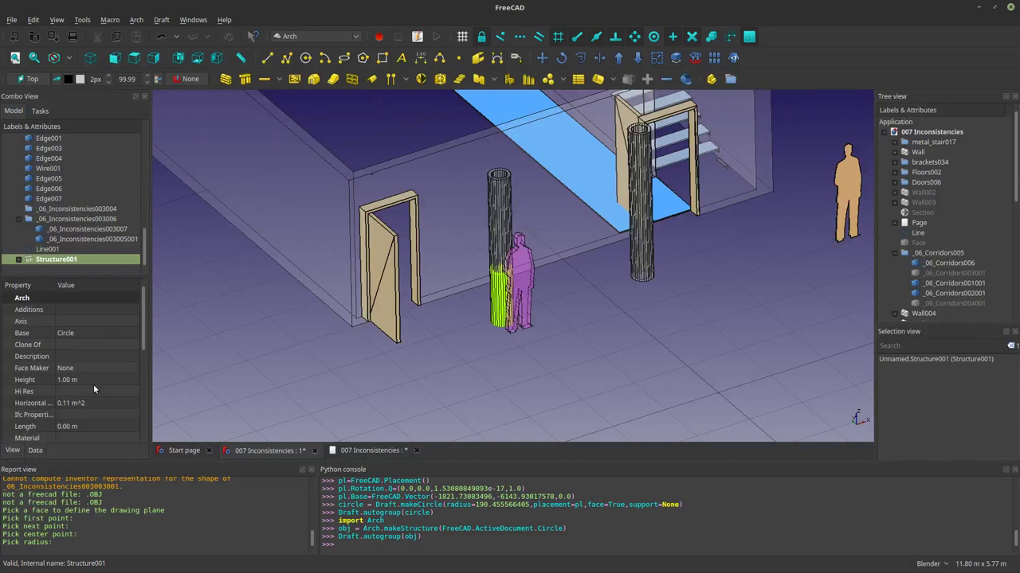
{"action": "scroll", "coordinate": [144, 391], "scroll_direction": "down", "scroll_amount": 4}
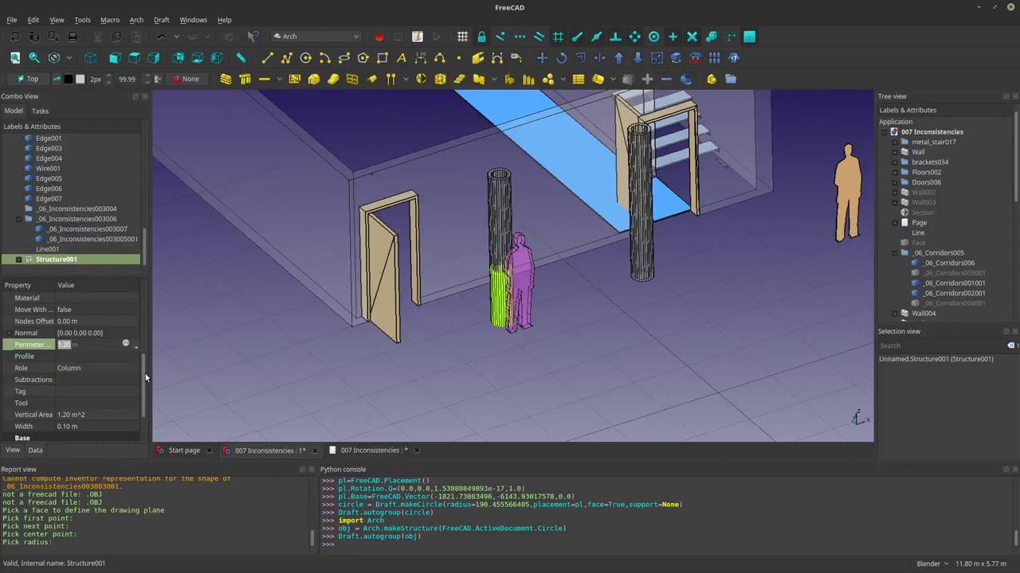
{"action": "scroll", "coordinate": [142, 377], "scroll_direction": "up", "scroll_amount": 2}
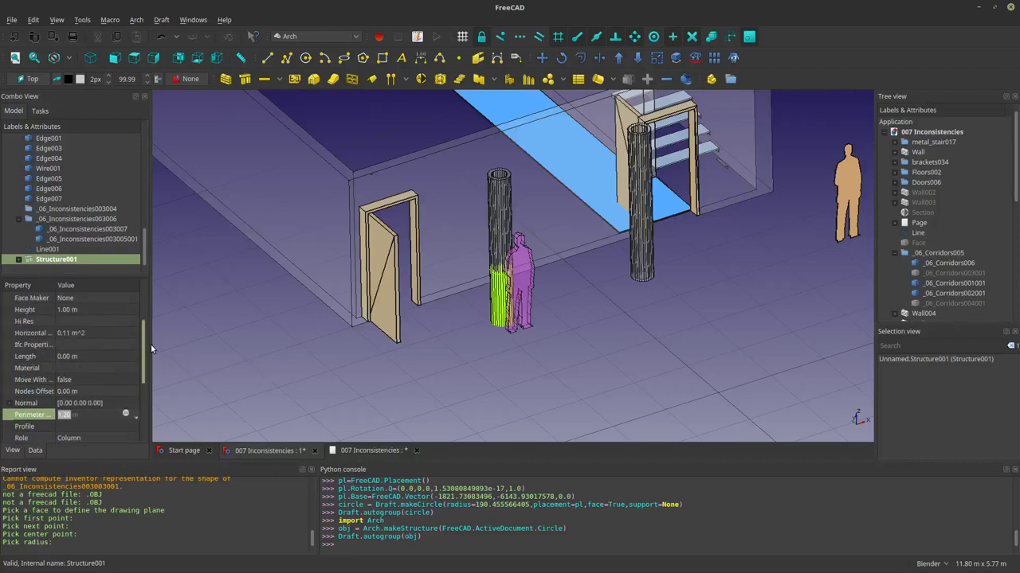
{"action": "left_click", "coordinate": [87, 309]}
{"action": "type", "text": "2.8"}
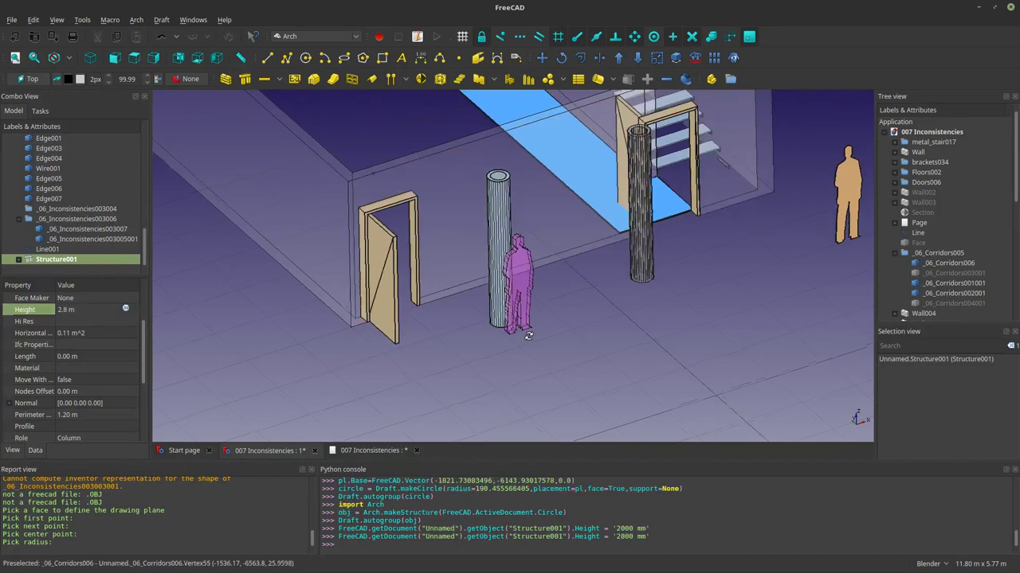
Step: Copy the new column about 2.66 m along X onto the other imported column, snapping between matching points on their top rims
{"action": "middle_click_drag", "start_coordinate": [521, 322], "coordinate": [390, 328]}
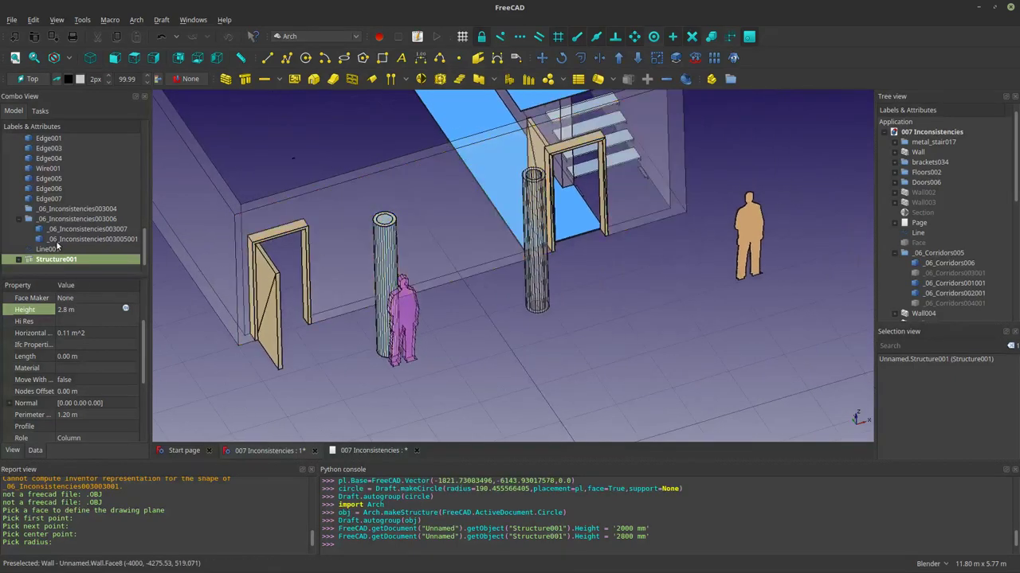
{"action": "middle_click_drag", "start_coordinate": [408, 270], "coordinate": [392, 274]}
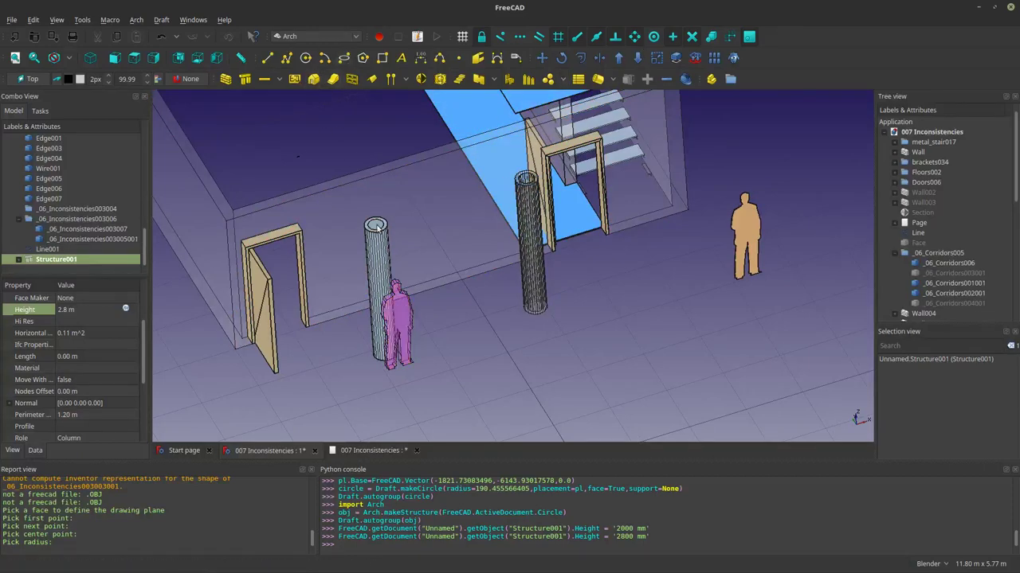
{"action": "scroll", "coordinate": [380, 381], "scroll_direction": "up", "scroll_amount": 4}
{"action": "middle_click_drag", "start_coordinate": [407, 345], "coordinate": [410, 371]}
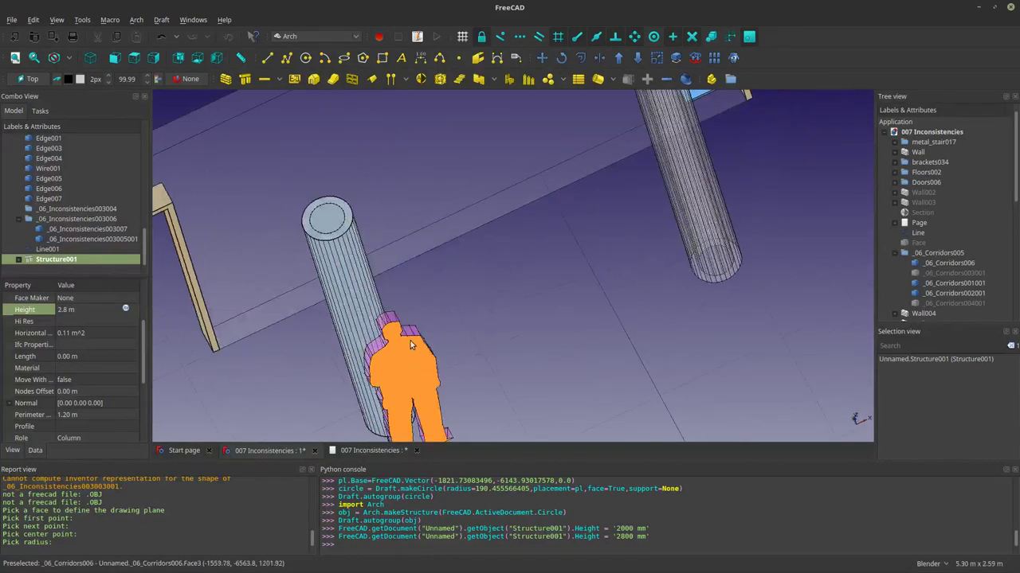
{"action": "left_click", "coordinate": [542, 60]}
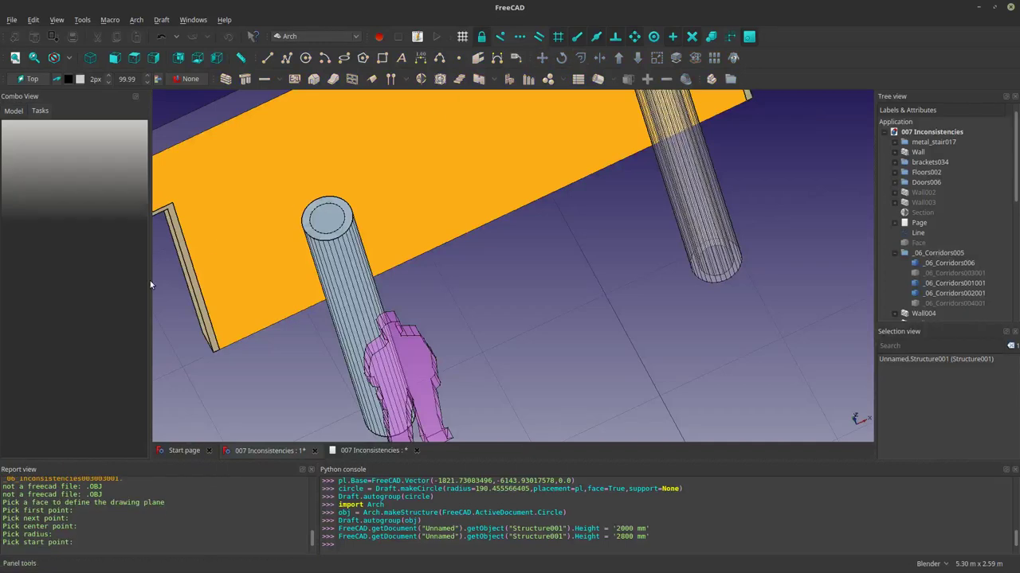
{"action": "left_click", "coordinate": [337, 238]}
{"action": "scroll", "coordinate": [338, 251], "scroll_direction": "down", "scroll_amount": 2}
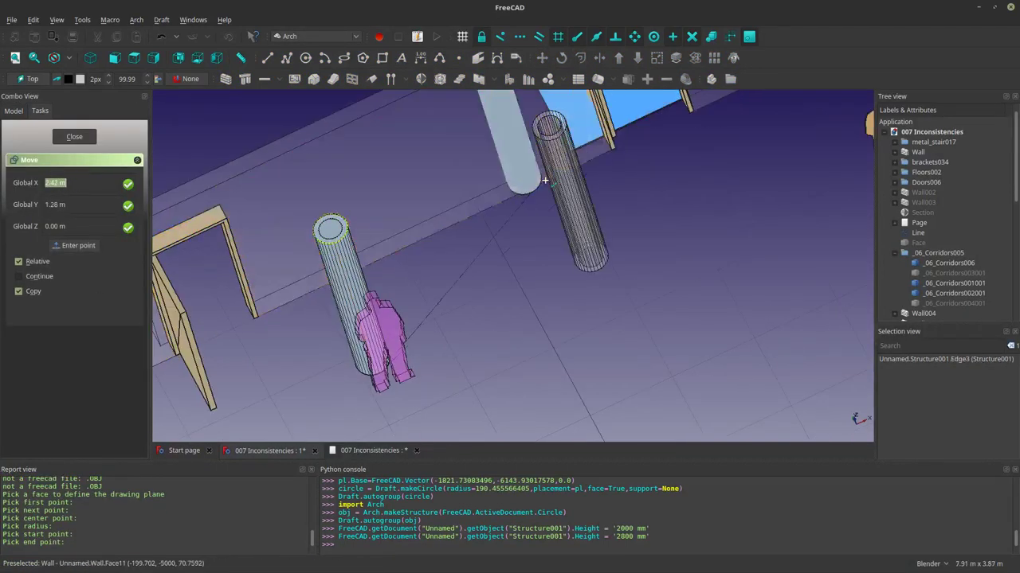
{"action": "left_click", "coordinate": [559, 141]}
Step: Hide the two imported column meshes, _06_Inconsistencies003005001 and _06_Inconsistencies003007, leaving the Arch columns displayed
{"action": "middle_click_drag", "start_coordinate": [542, 173], "coordinate": [590, 250]}
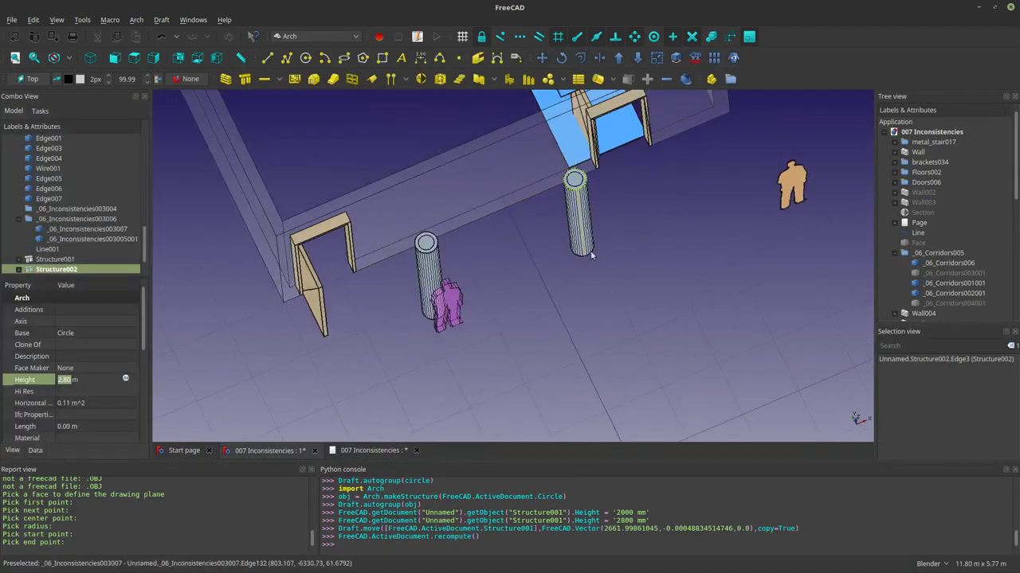
{"action": "left_click", "coordinate": [72, 239]}
{"action": "key", "text": "space"}
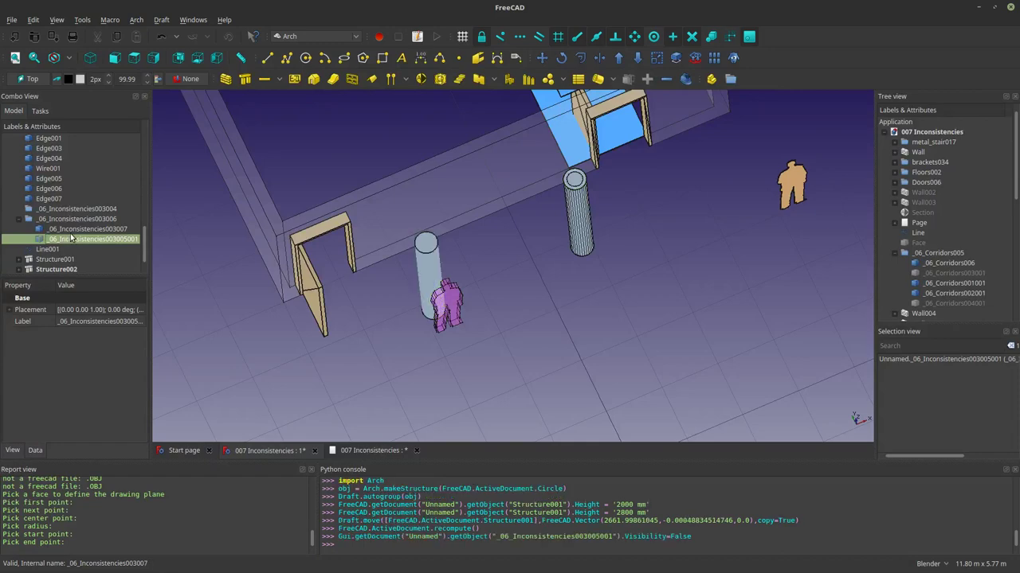
{"action": "left_click", "coordinate": [75, 229]}
{"action": "key", "text": "space"}
Step: Inspect the two rebuilt columns from several angles against the walls, doors and human figures
{"action": "middle_click_drag", "start_coordinate": [549, 239], "coordinate": [524, 298]}
{"action": "scroll", "coordinate": [560, 246], "scroll_direction": "down", "scroll_amount": 2}
{"action": "scroll", "coordinate": [749, 172], "scroll_direction": "up", "scroll_amount": 2}
{"action": "middle_click_drag", "start_coordinate": [748, 171], "coordinate": [679, 246], "text": "shift"}
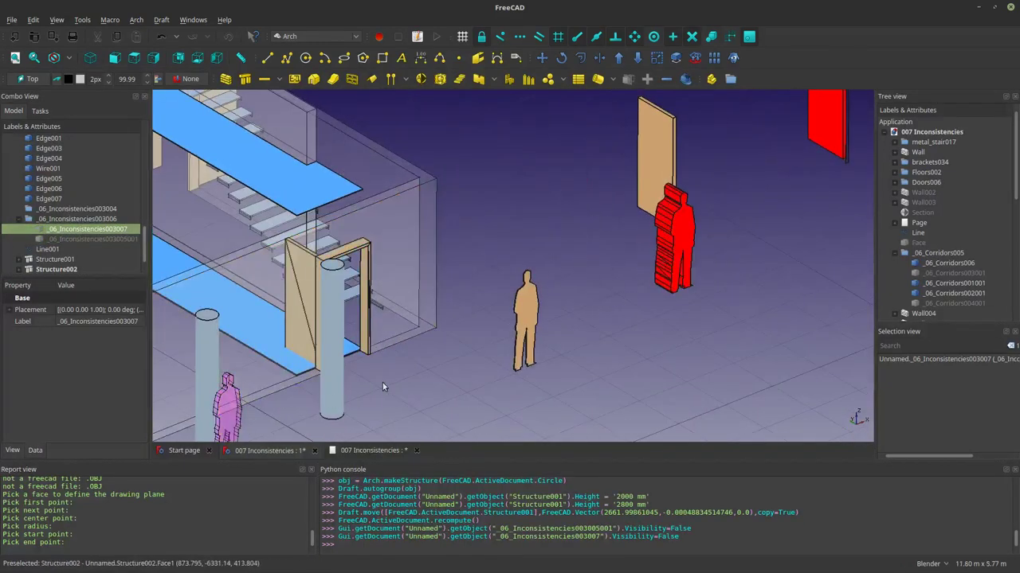
{"action": "middle_click_drag", "start_coordinate": [383, 382], "coordinate": [451, 338], "text": "shift"}
{"action": "middle_click_drag", "start_coordinate": [548, 253], "coordinate": [472, 263]}
{"action": "scroll", "coordinate": [438, 309], "scroll_direction": "up", "scroll_amount": 2}
{"action": "middle_click_drag", "start_coordinate": [438, 309], "coordinate": [422, 309]}
{"action": "scroll", "coordinate": [490, 221], "scroll_direction": "down", "scroll_amount": 3}
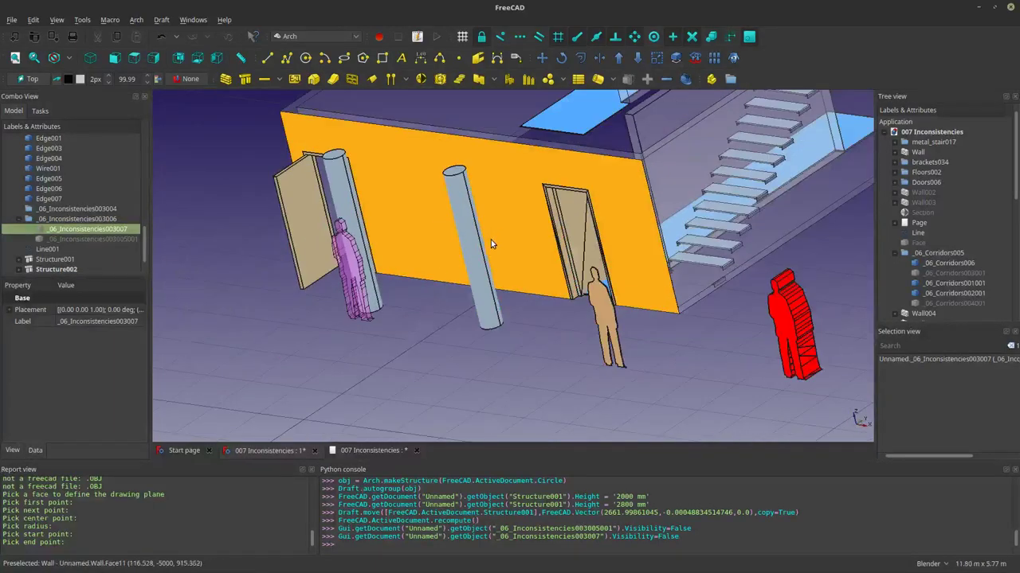
{"action": "scroll", "coordinate": [518, 297], "scroll_direction": "up", "scroll_amount": 3}
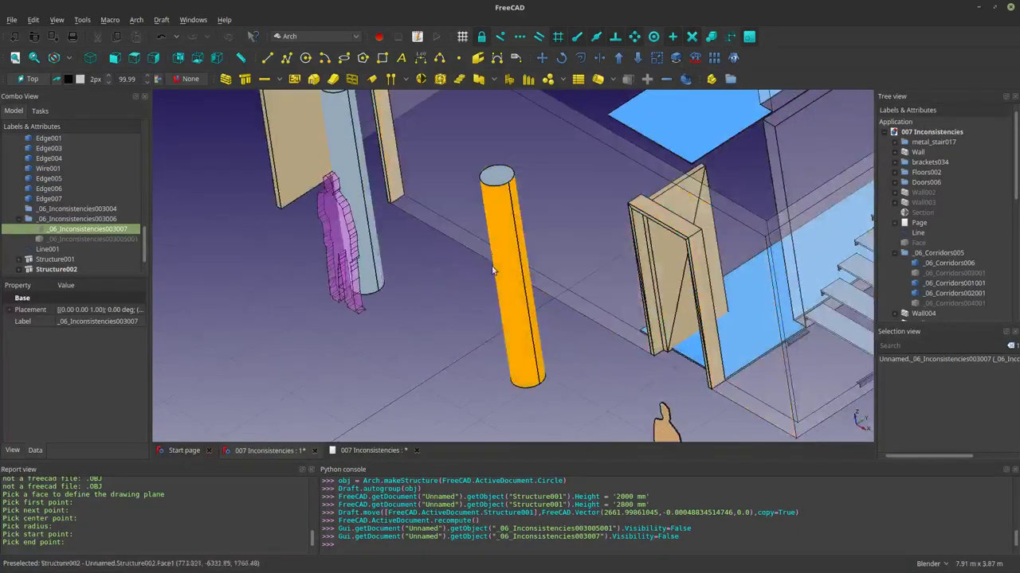
{"action": "scroll", "coordinate": [513, 216], "scroll_direction": "down", "scroll_amount": 3}
{"action": "scroll", "coordinate": [550, 331], "scroll_direction": "down", "scroll_amount": 2}
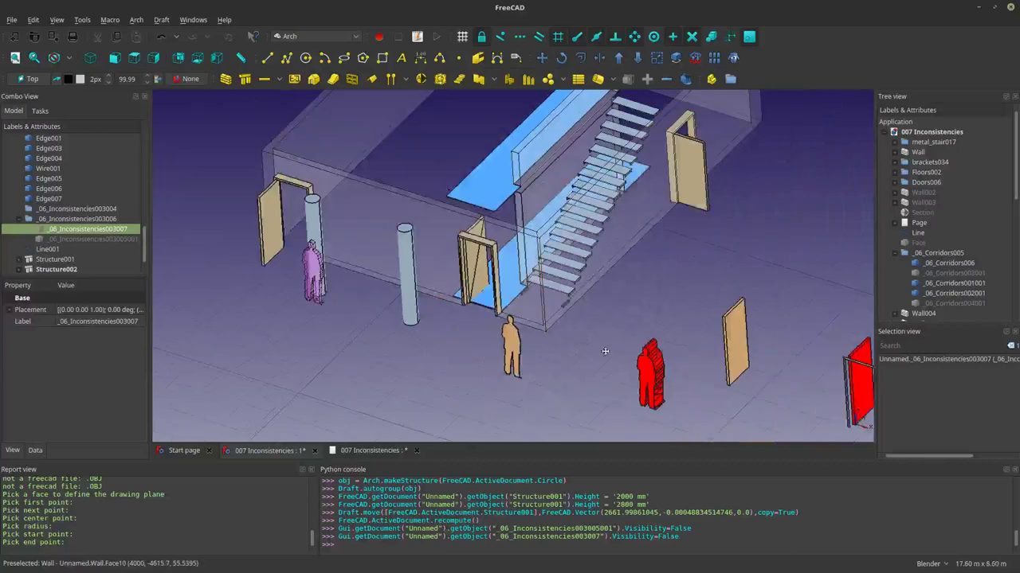
{"action": "scroll", "coordinate": [597, 350], "scroll_direction": "down", "scroll_amount": 2}
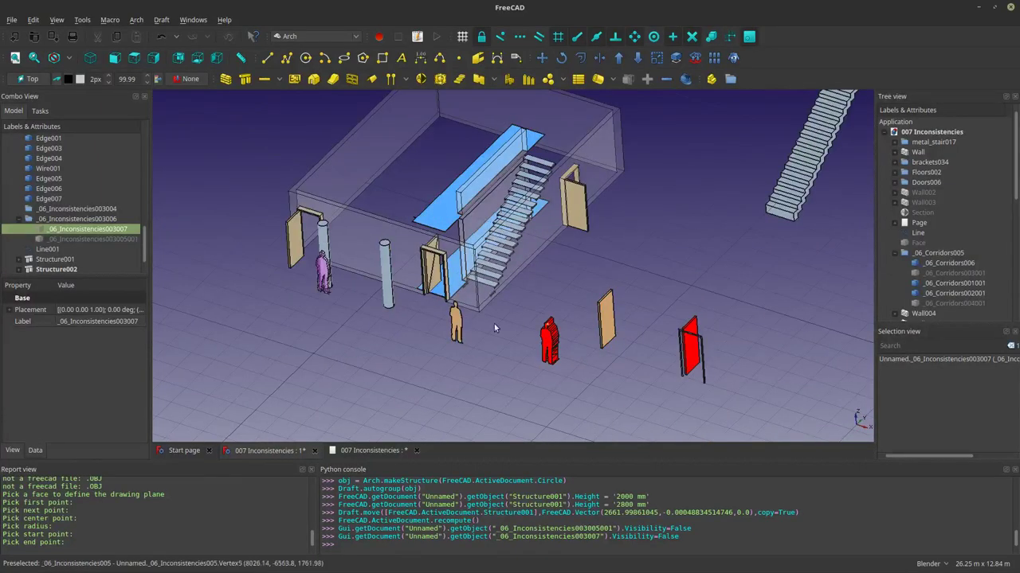
{"action": "middle_click_drag", "start_coordinate": [343, 293], "coordinate": [311, 299]}
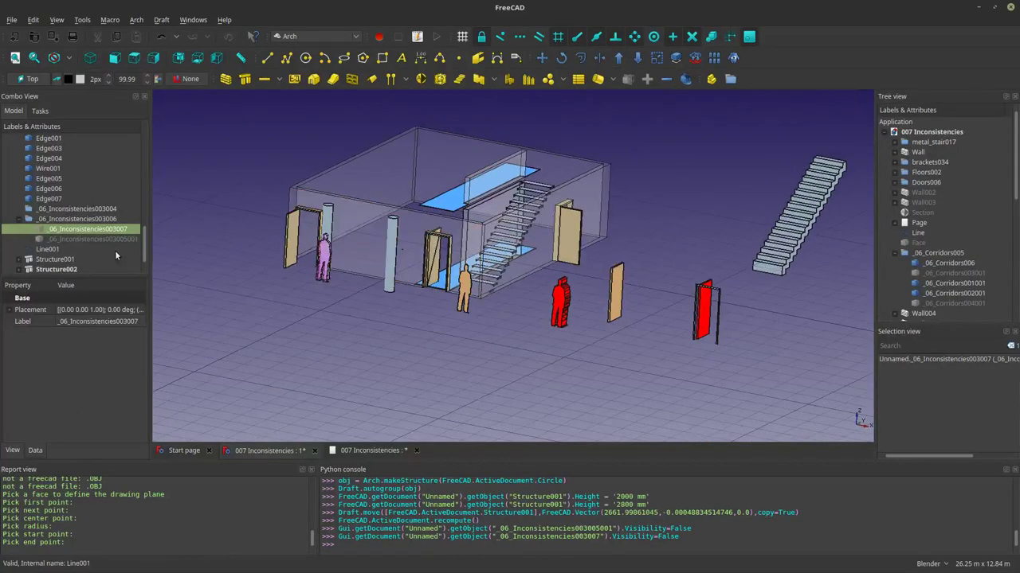
Step: Make the hidden objects Doors005002 and _06_Inconsistencies001 visible again
{"action": "scroll", "coordinate": [94, 246], "scroll_direction": "up", "scroll_amount": 5}
{"action": "left_click", "coordinate": [62, 259]}
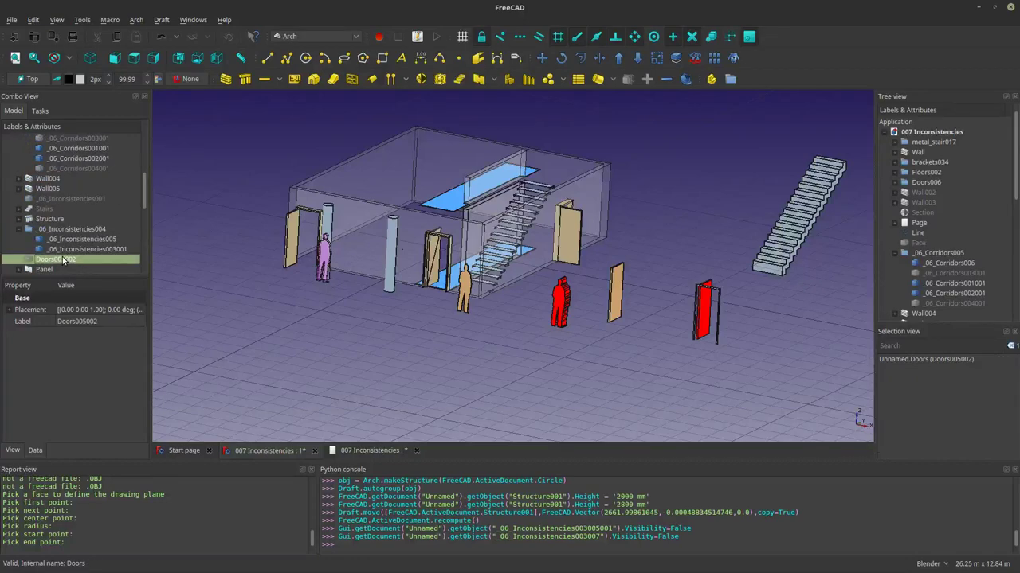
{"action": "key", "text": "space"}
{"action": "left_click", "coordinate": [66, 197]}
{"action": "key", "text": "space"}
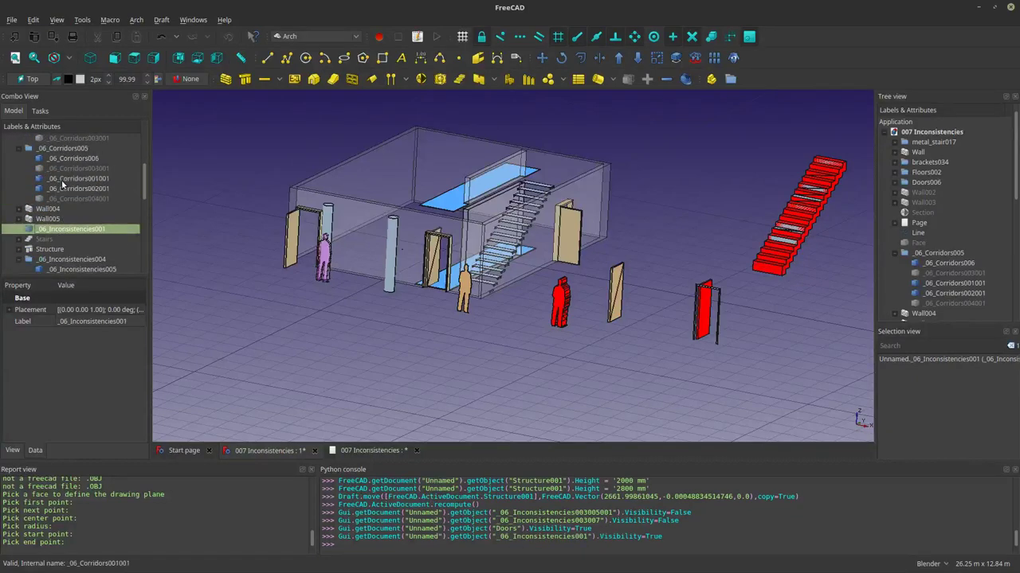
{"action": "scroll", "coordinate": [64, 195], "scroll_direction": "up", "scroll_amount": 1}
{"action": "scroll", "coordinate": [530, 254], "scroll_direction": "up", "scroll_amount": 3}
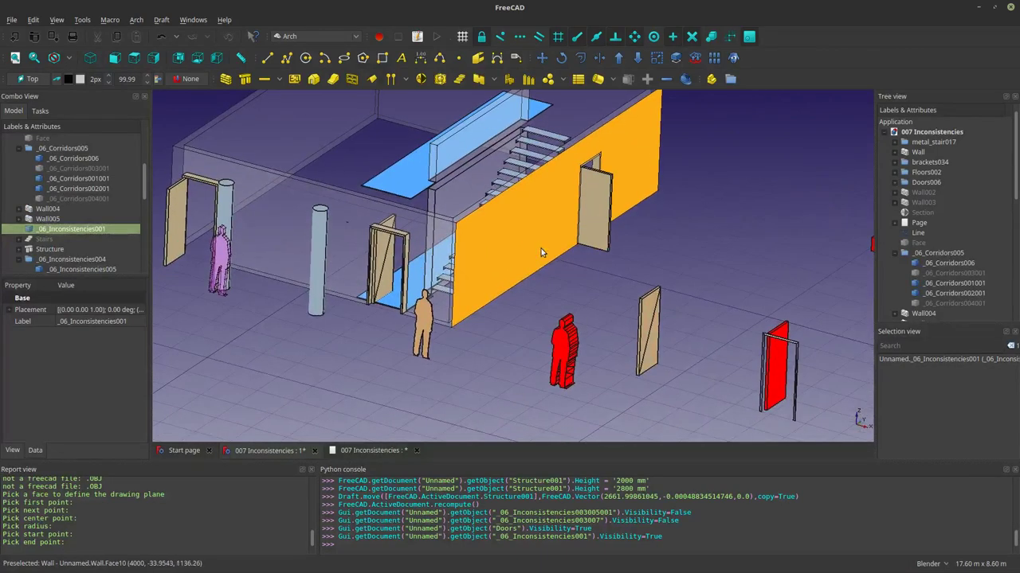
{"action": "scroll", "coordinate": [541, 253], "scroll_direction": "down", "scroll_amount": 5}
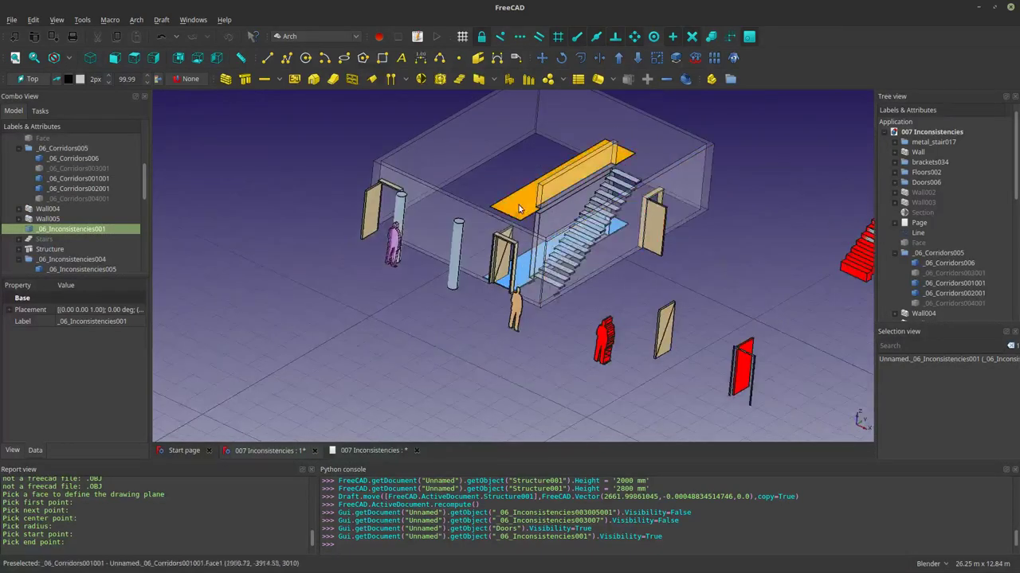
{"action": "middle_click_drag", "start_coordinate": [519, 208], "coordinate": [494, 228]}
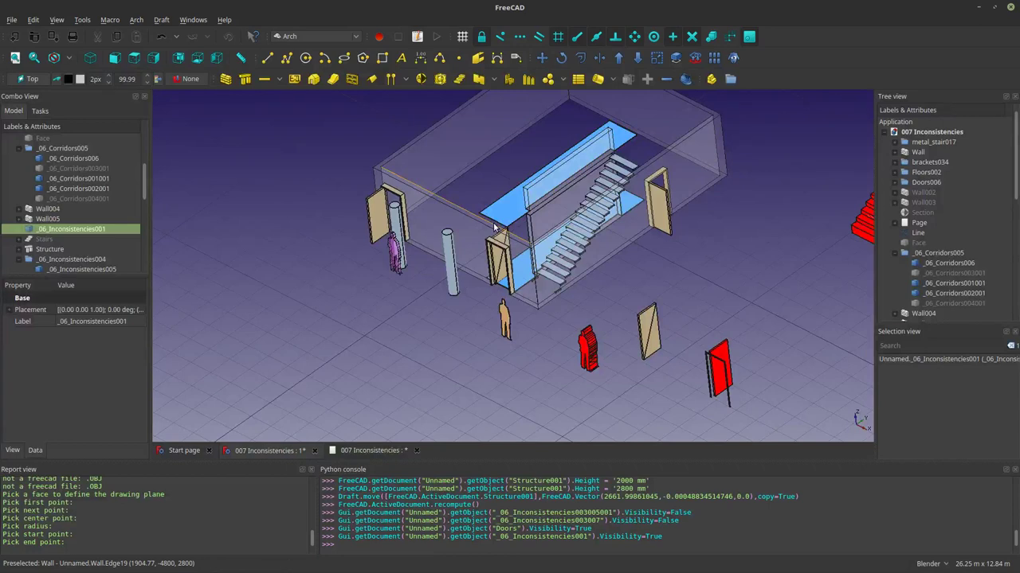